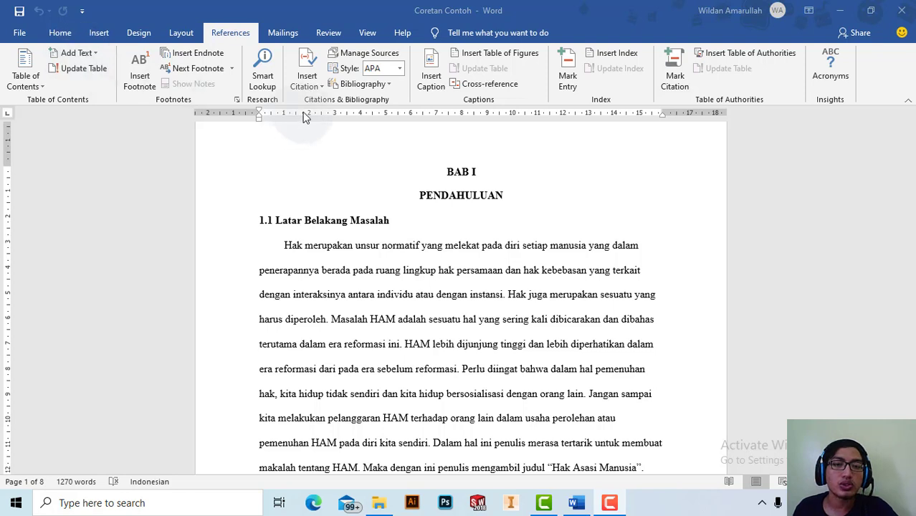
Mark the BAB I and PENDAHULUAN titles as Level 1 contents entries
click(442, 176)
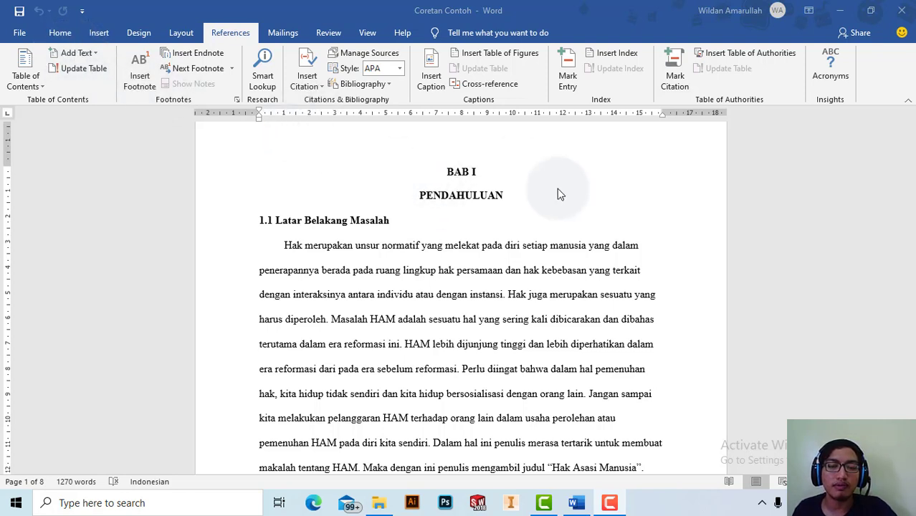
click(449, 171)
drag(448, 171, 505, 203)
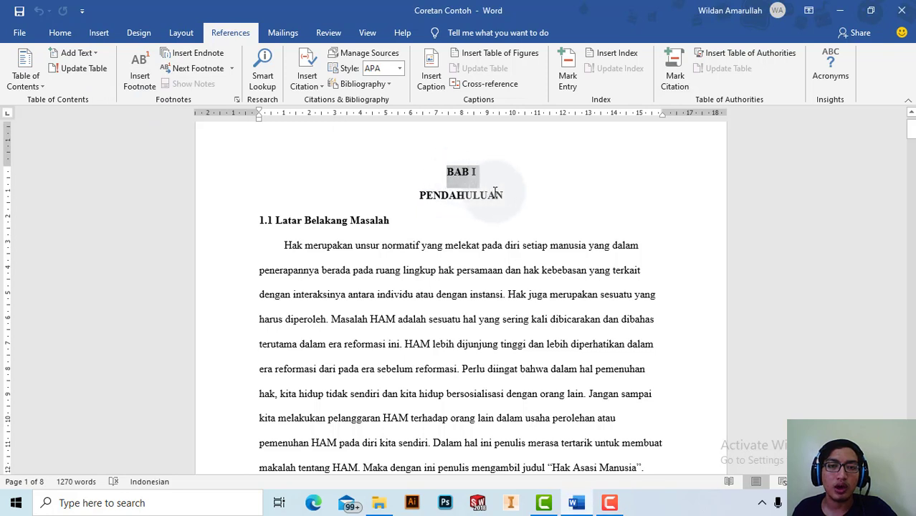
click(78, 55)
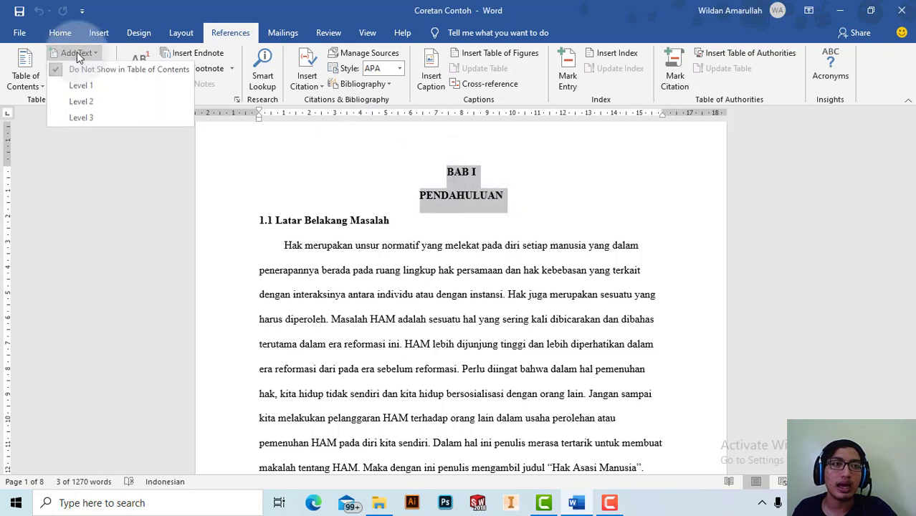
click(81, 86)
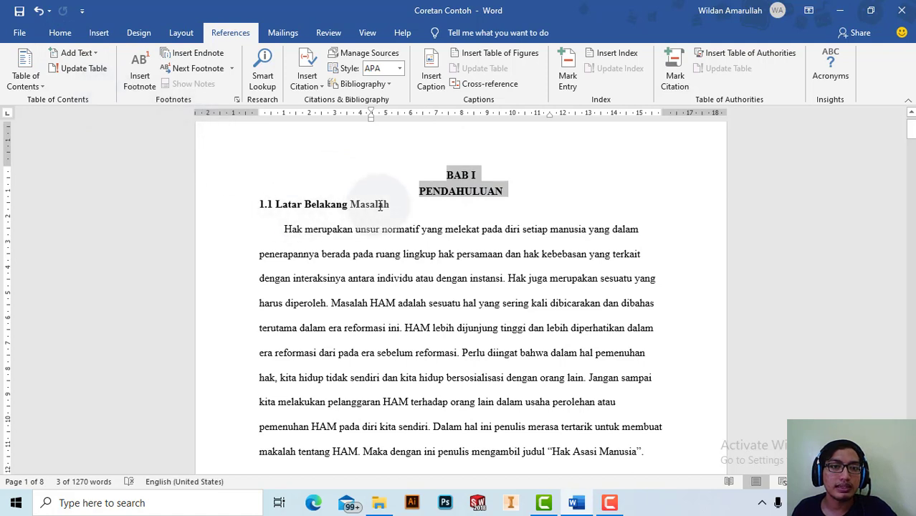
Mark '1.1 Latar Belakang Masalah' as Level 1 and '1.2 Rumusan Masalah' as Level 2
drag(391, 205, 263, 202)
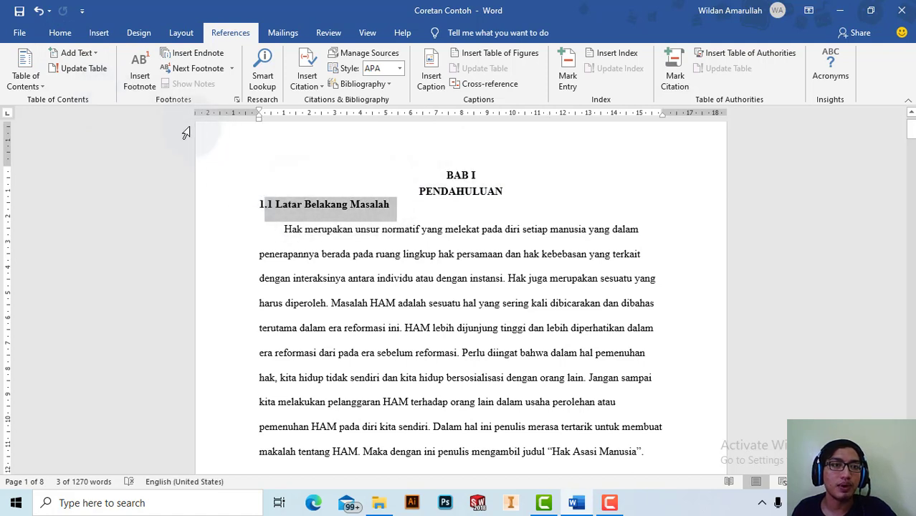
drag(390, 204, 259, 204)
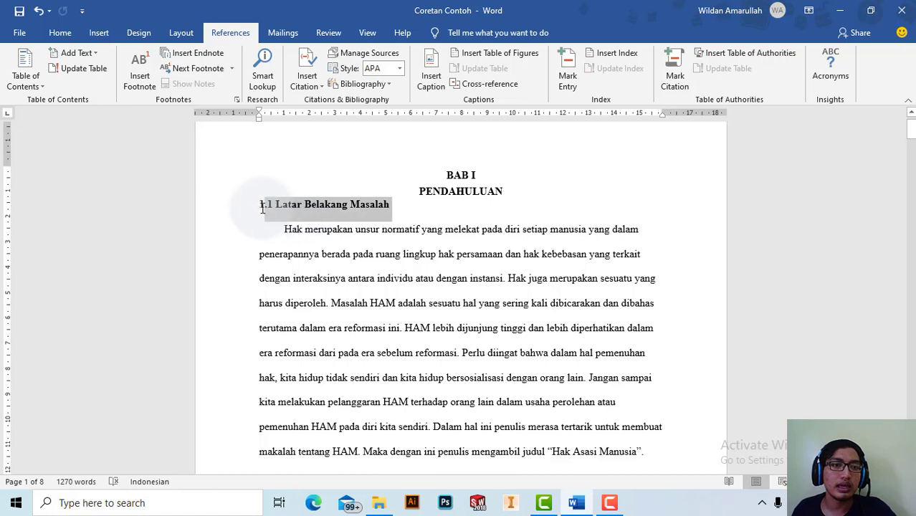
click(75, 52)
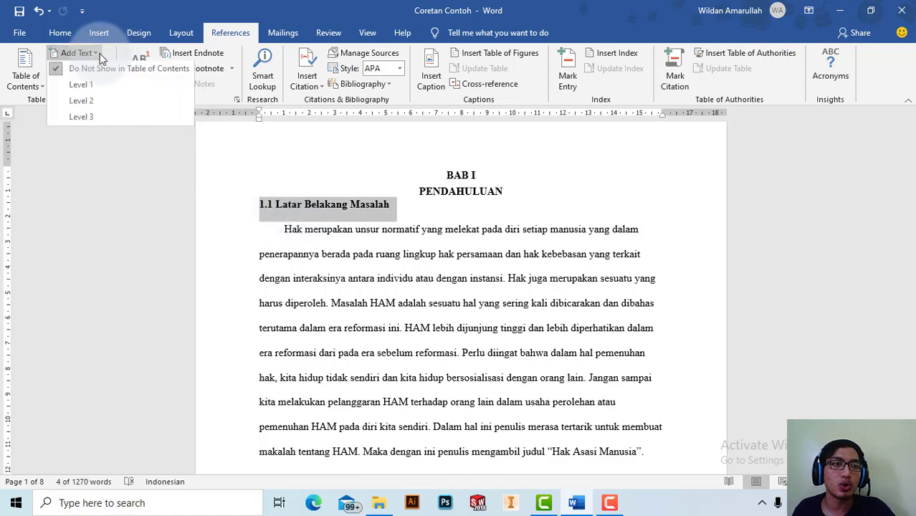
click(117, 93)
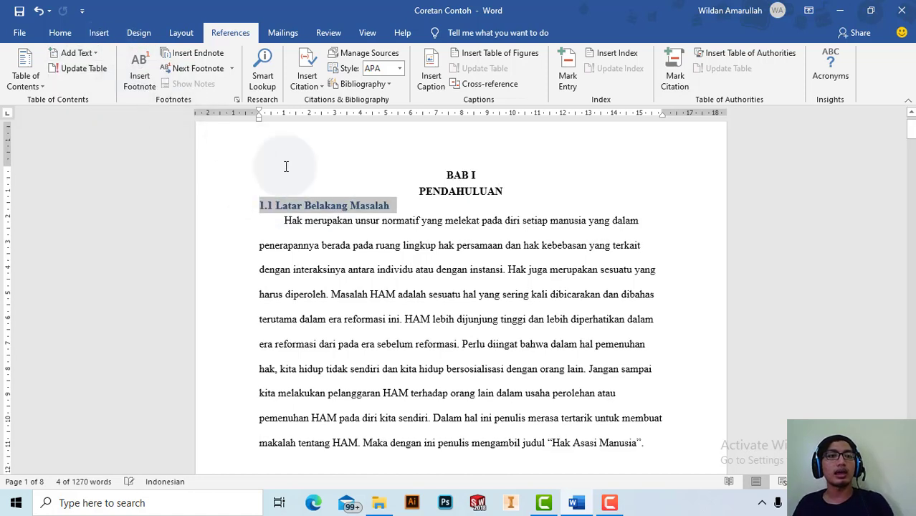
scroll(360, 194, down, 2)
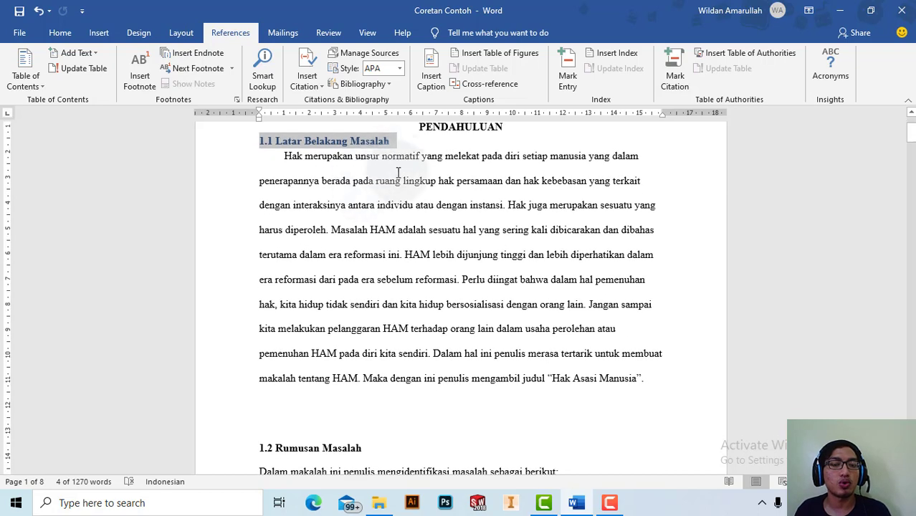
scroll(367, 397, down, 2)
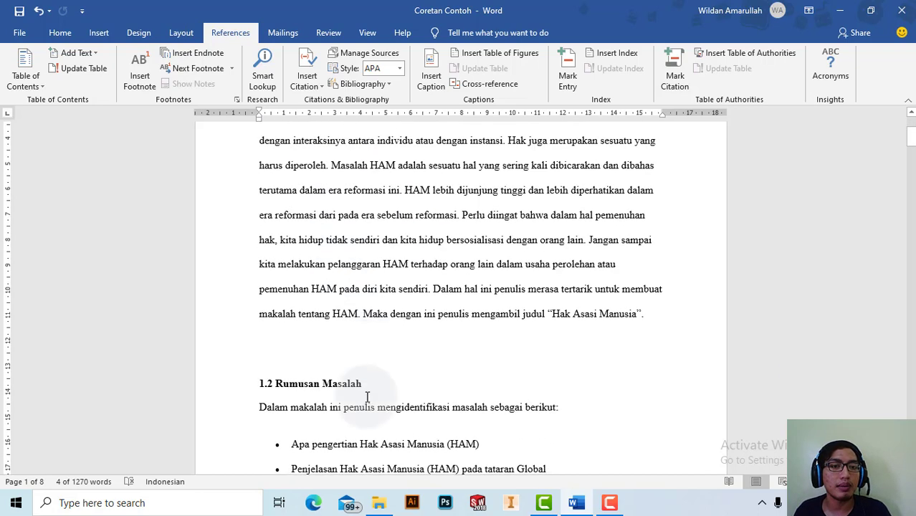
drag(362, 388, 244, 384)
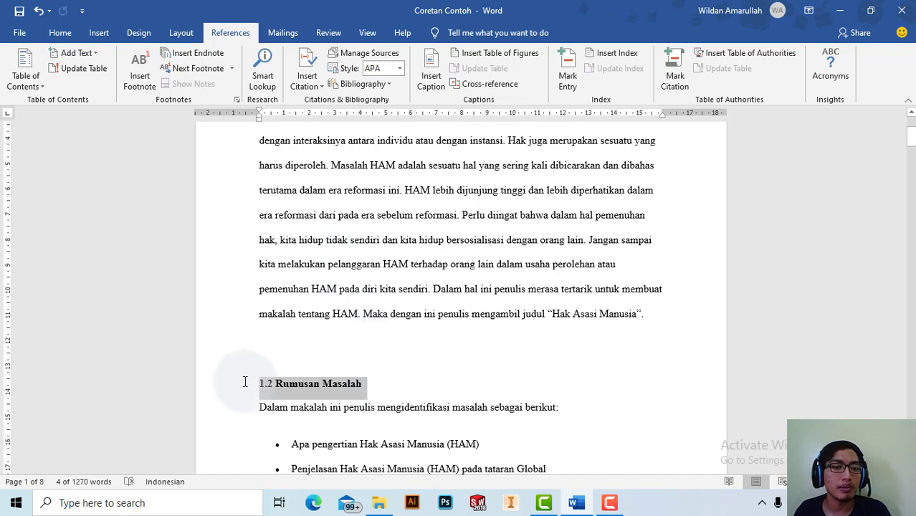
click(86, 54)
click(111, 101)
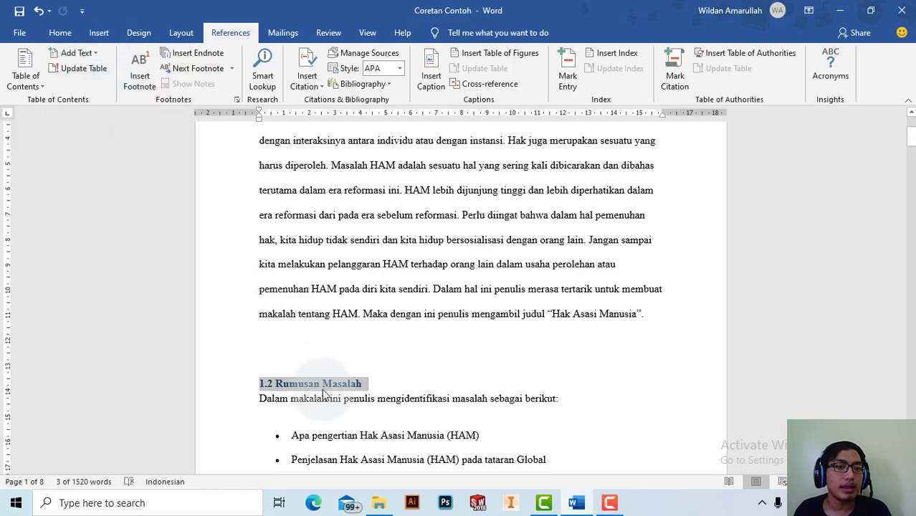
scroll(331, 347, down, 2)
scroll(323, 301, down, 2)
scroll(301, 227, down, 5)
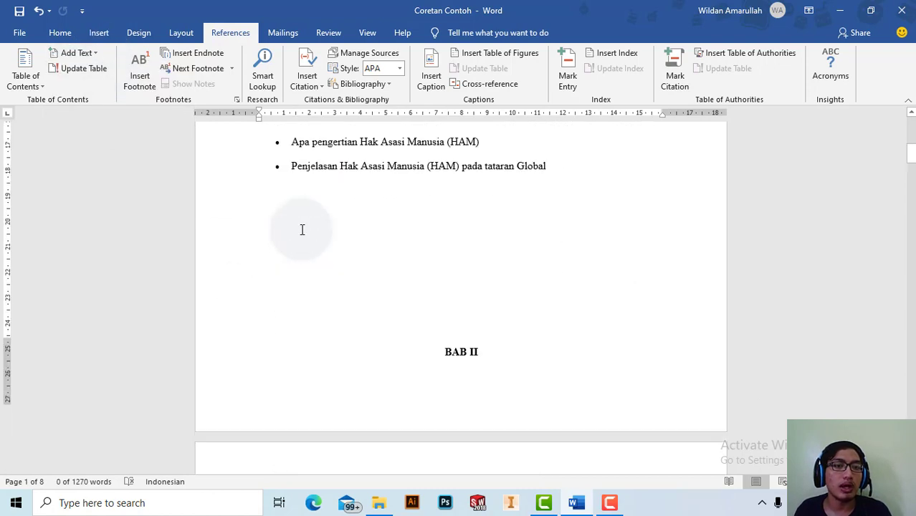
scroll(340, 215, down, 1)
Mark the BAB II and ISI titles as Level 1 contents entries
ctrl+click(445, 258)
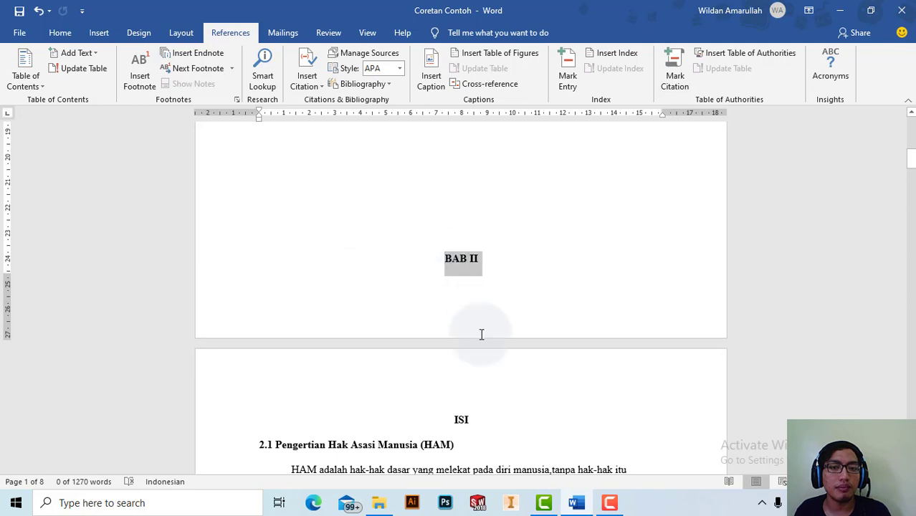
ctrl+click(465, 419)
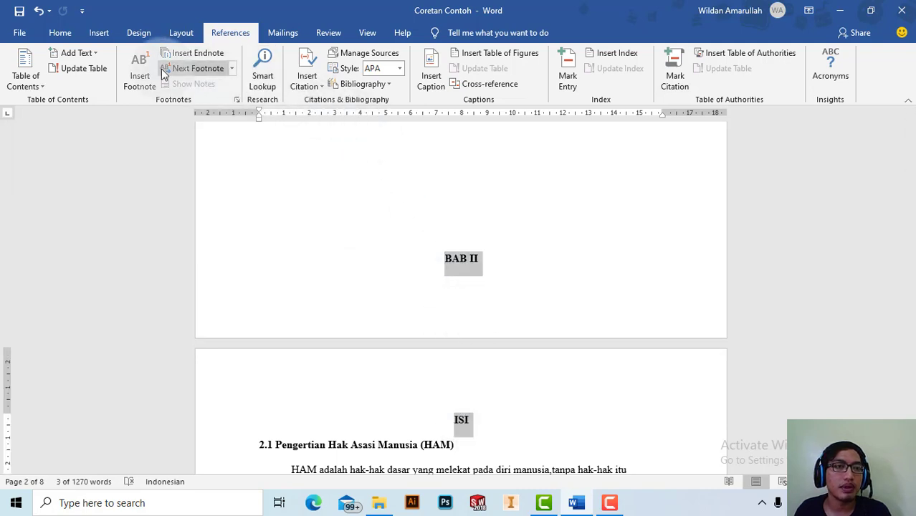
click(77, 53)
click(108, 98)
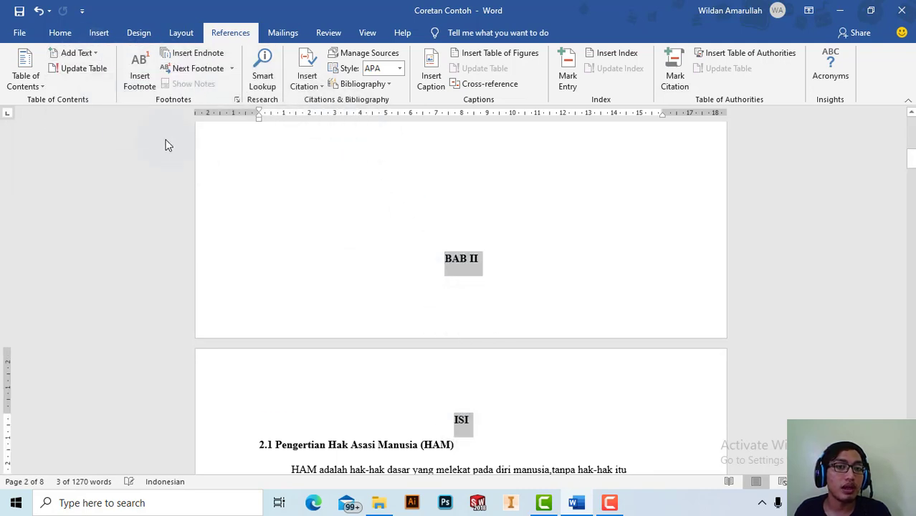
Mark the 2.1 Pengertian Hak Asasi Manusia (HAM) and 2.2 headings as Level 2 entries
scroll(465, 415, down, 1)
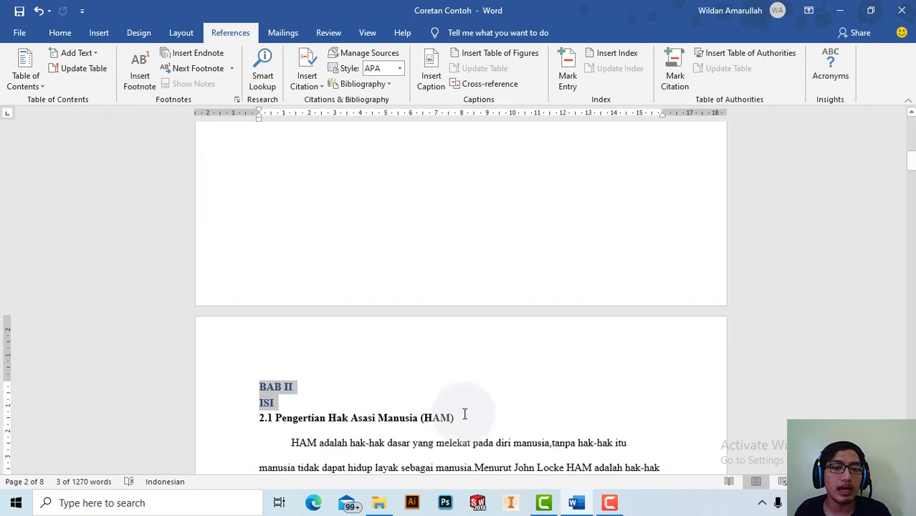
drag(464, 419, 273, 421)
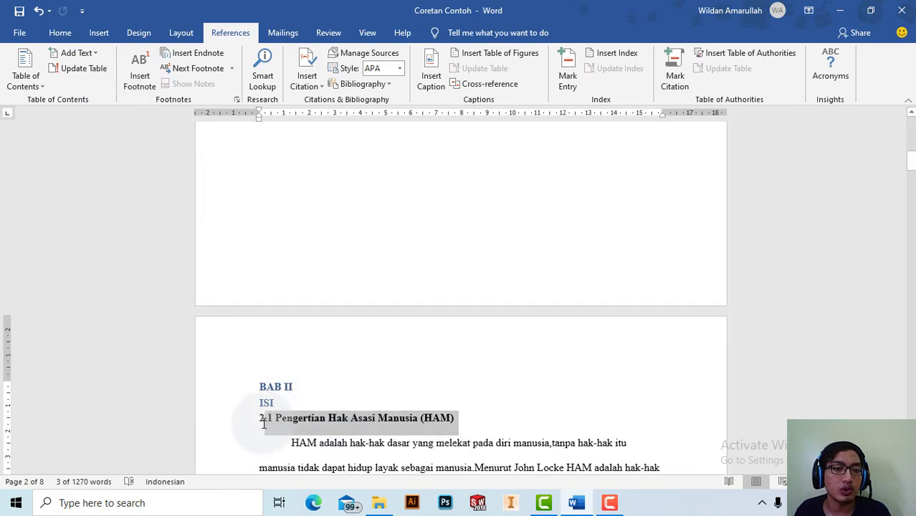
click(74, 53)
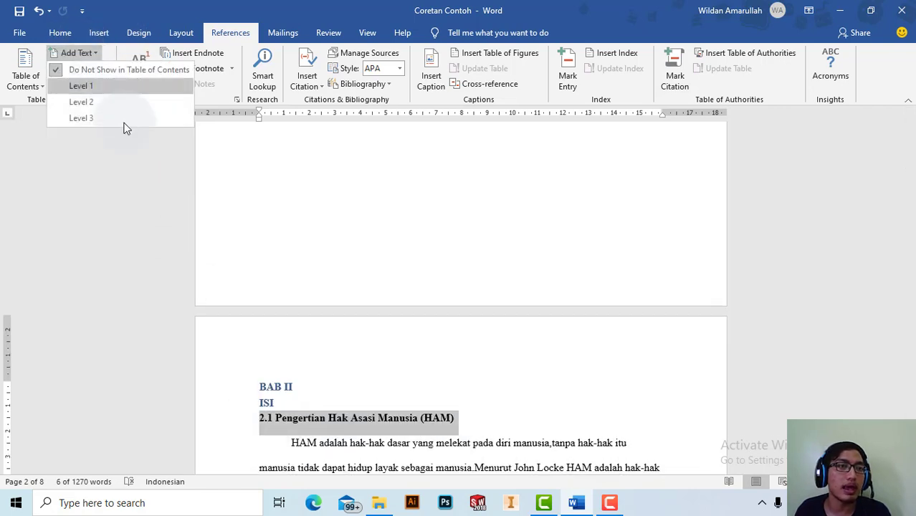
click(128, 105)
scroll(308, 300, down, 2)
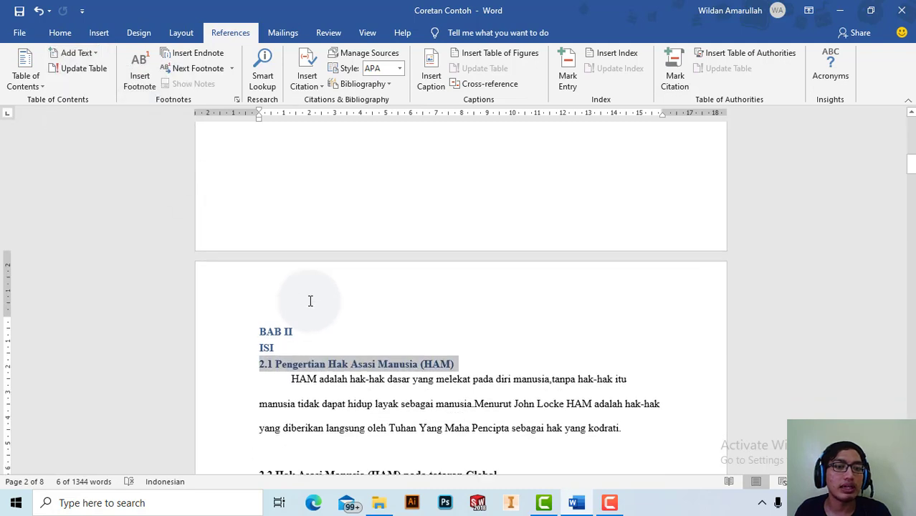
scroll(312, 296, down, 3)
drag(501, 369, 261, 367)
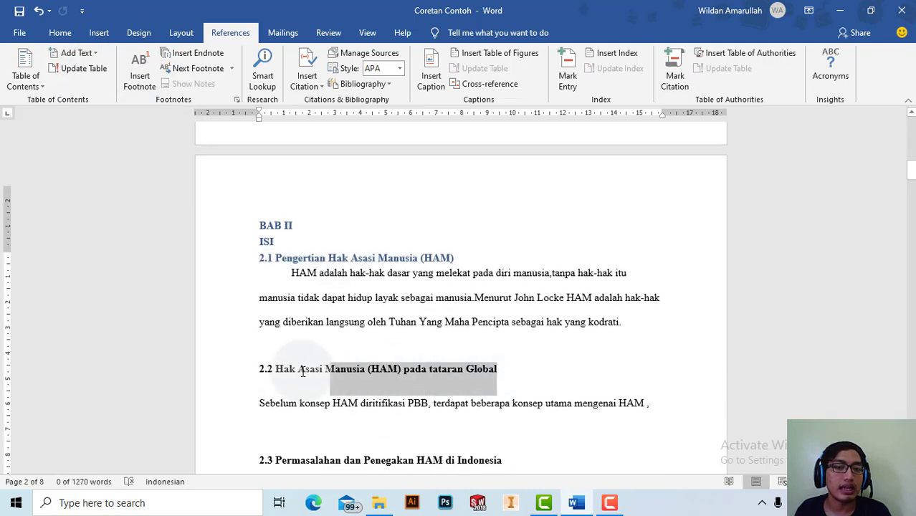
click(96, 54)
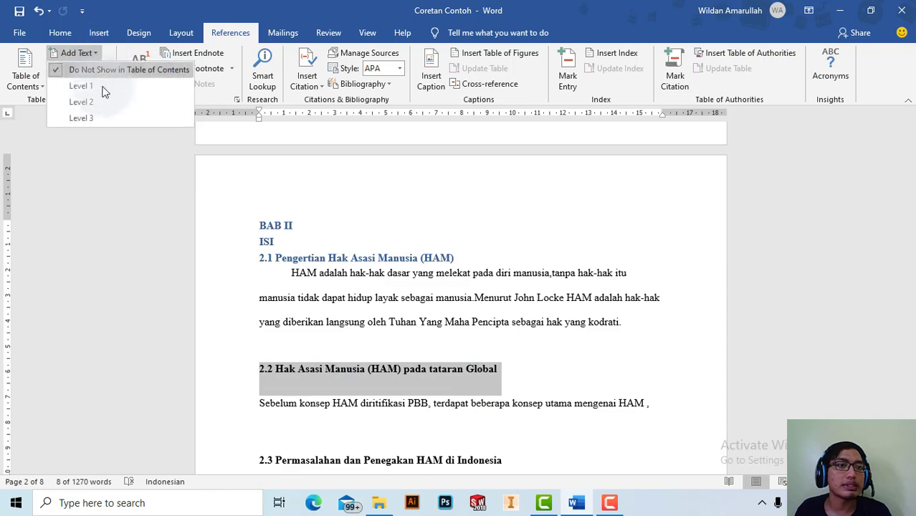
click(93, 108)
Mark the 2.3 Permasalahan dan Penegakan HAM di Indonesia and 2.4 headings as Level 2 entries
scroll(254, 222, down, 3)
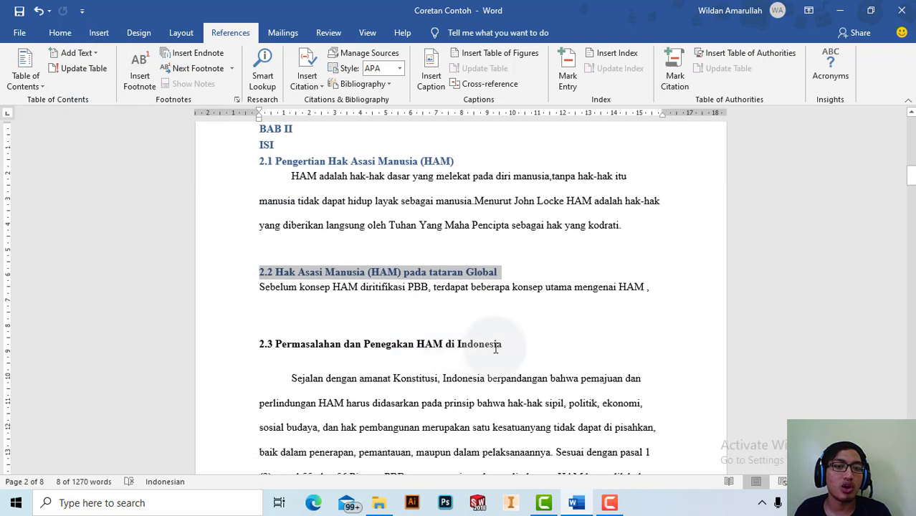
drag(482, 344, 256, 337)
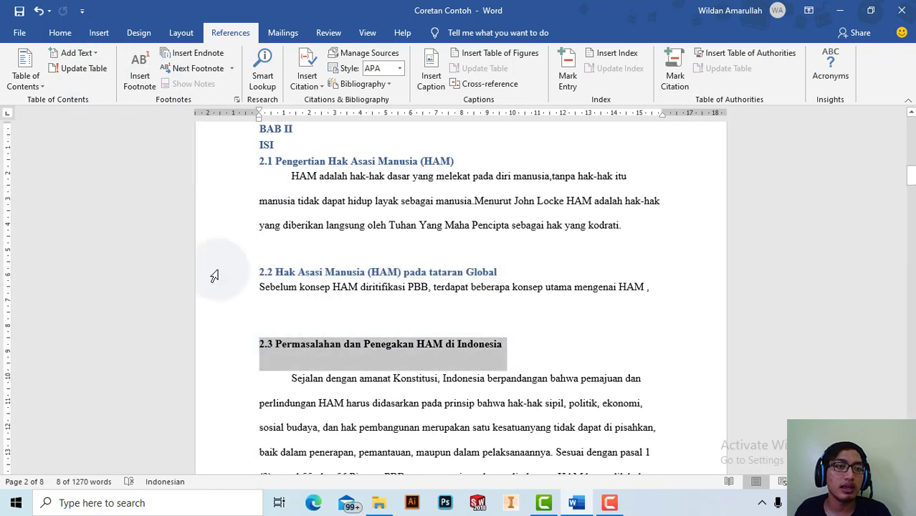
click(89, 52)
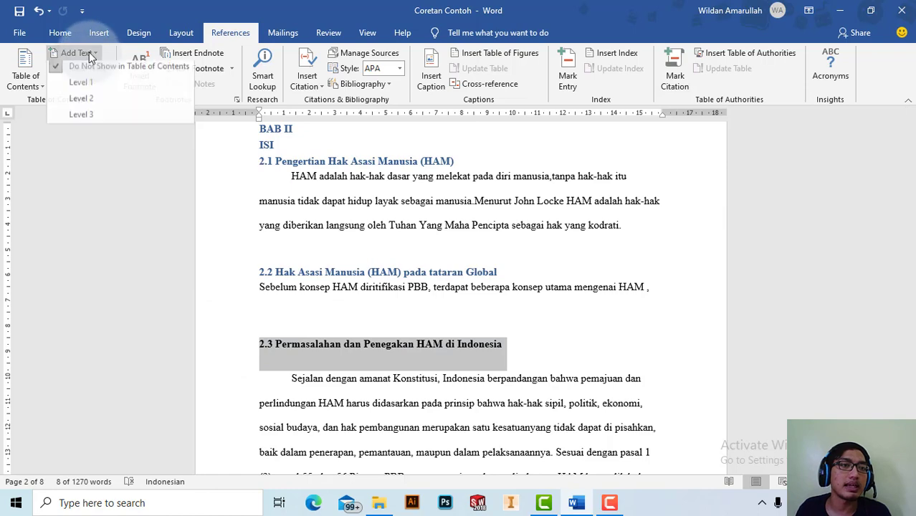
click(93, 108)
scroll(381, 296, down, 3)
scroll(382, 295, down, 4)
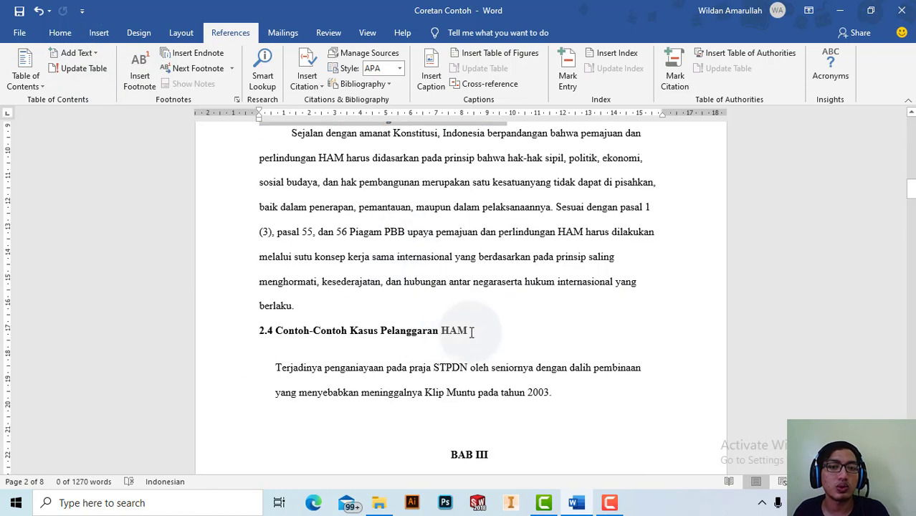
drag(473, 332, 255, 335)
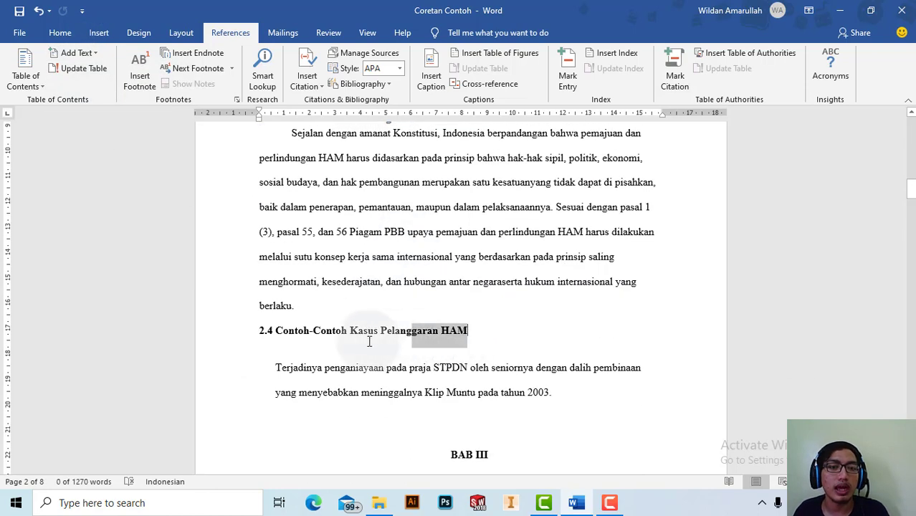
click(76, 53)
click(93, 101)
Mark the BAB III PENUTUP title as a Level 1 contents entry
scroll(459, 287, down, 4)
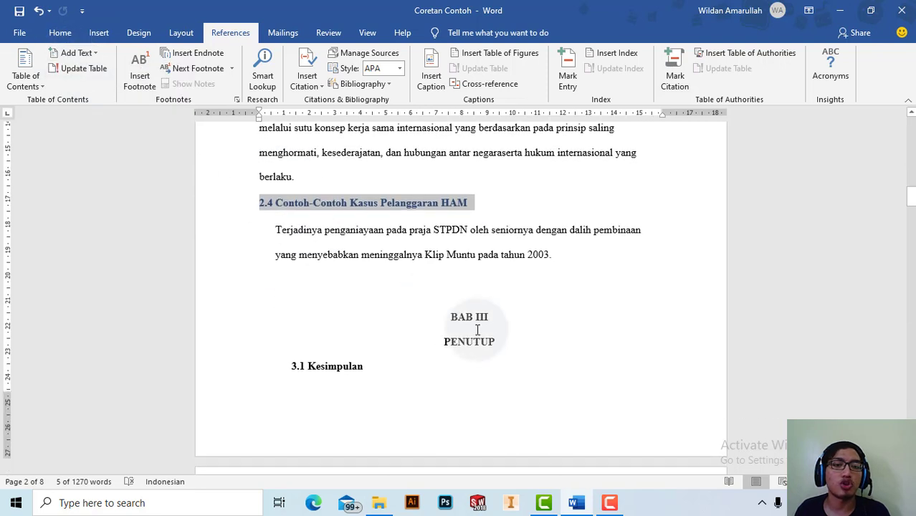
drag(452, 316, 494, 343)
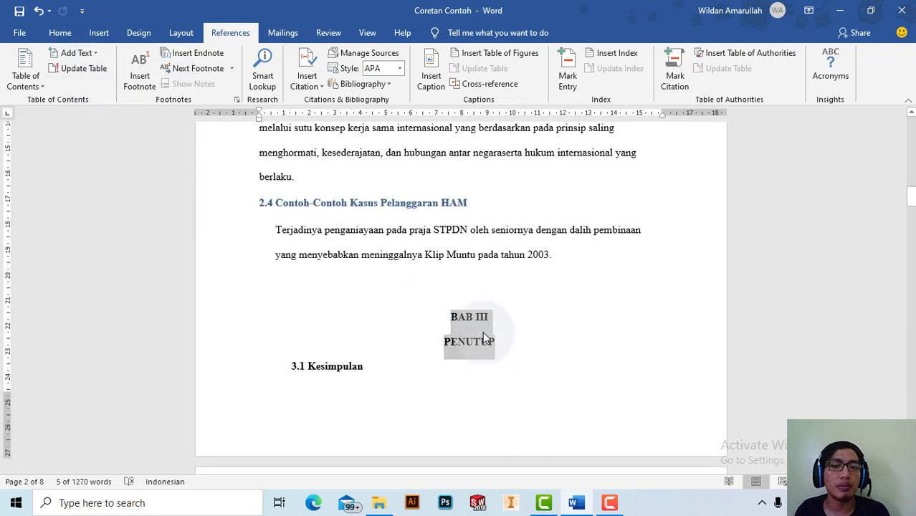
click(76, 53)
click(93, 87)
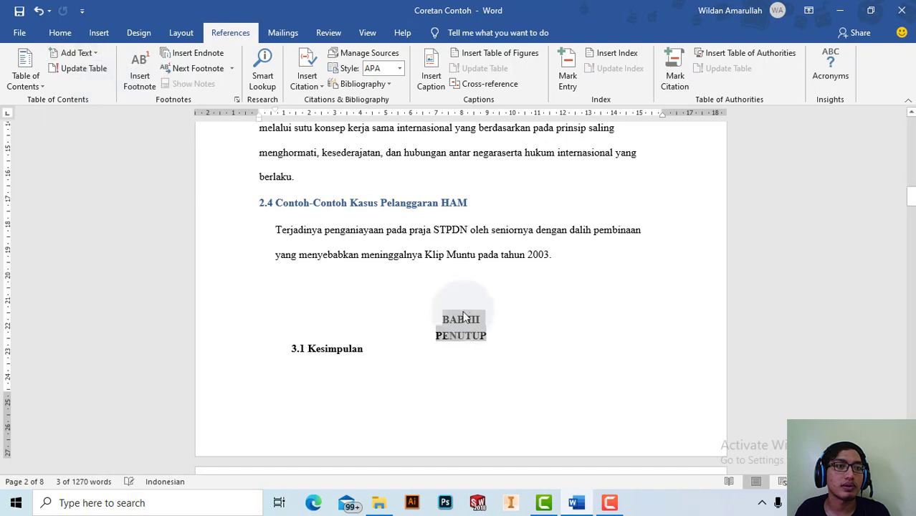
Add the 3.1 Kesimpulan heading as a table-of-contents entry
scroll(388, 341, up, 3)
scroll(389, 341, up, 3)
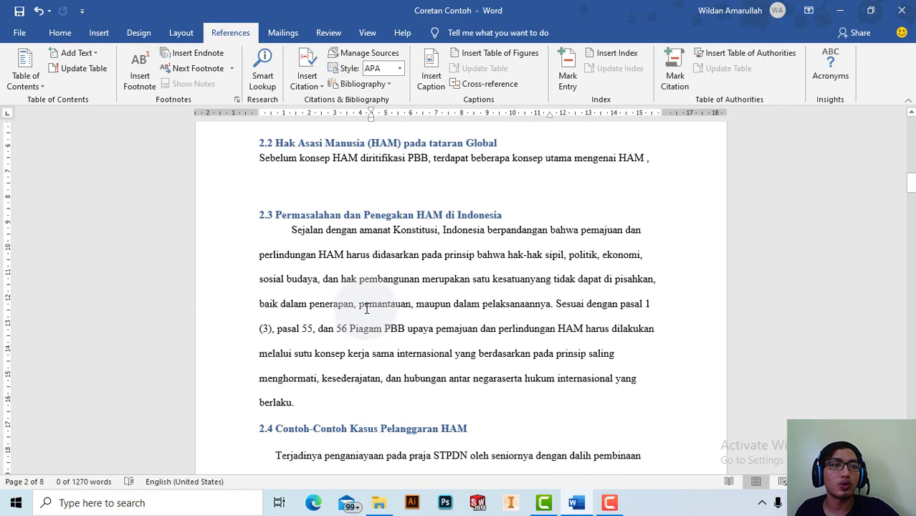
scroll(373, 316, down, 5)
scroll(344, 289, down, 2)
scroll(344, 289, down, 3)
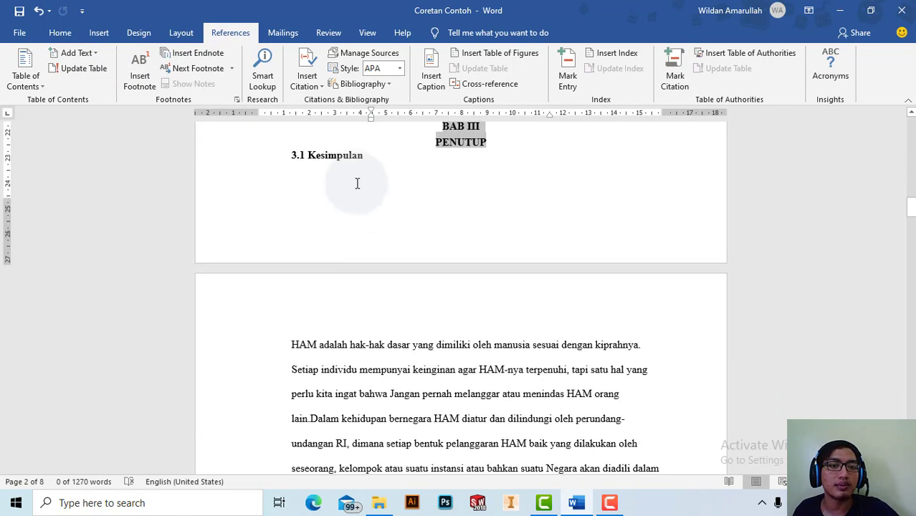
drag(367, 156, 287, 172)
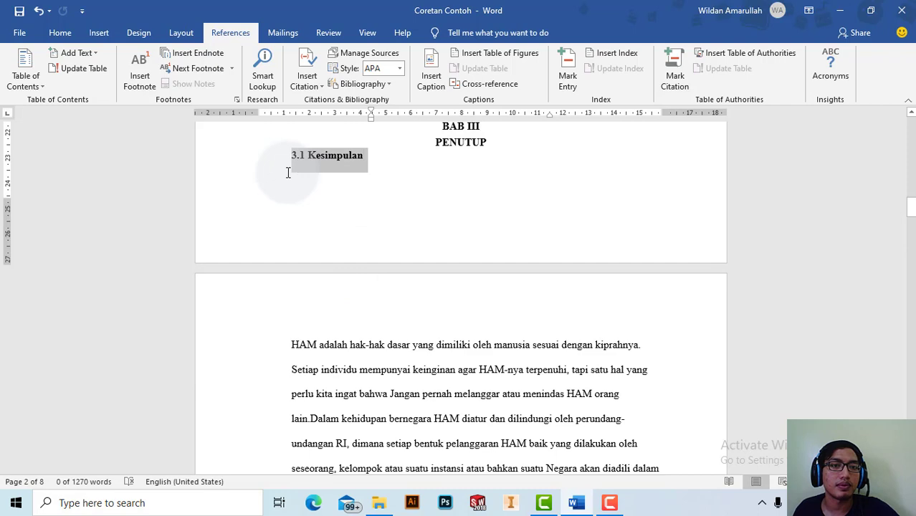
click(88, 53)
click(76, 102)
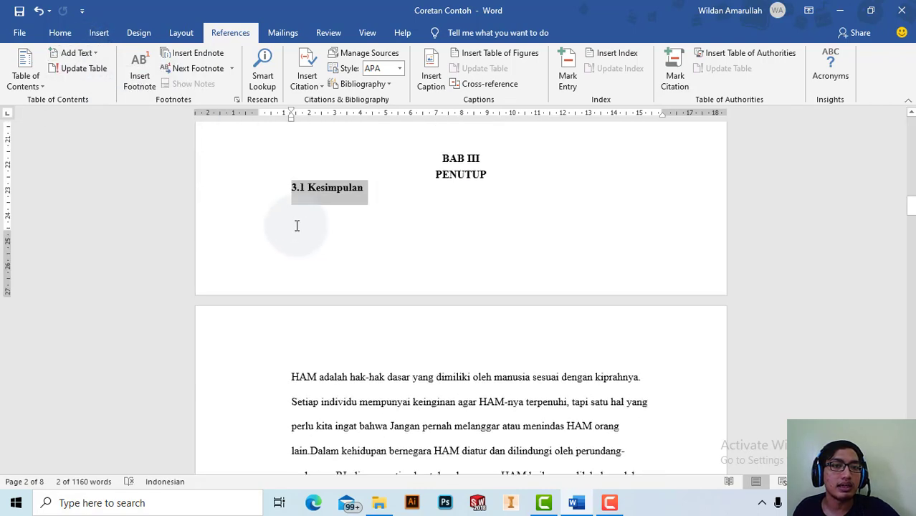
scroll(296, 226, up, 10)
scroll(235, 184, up, 3)
scroll(236, 185, up, 2)
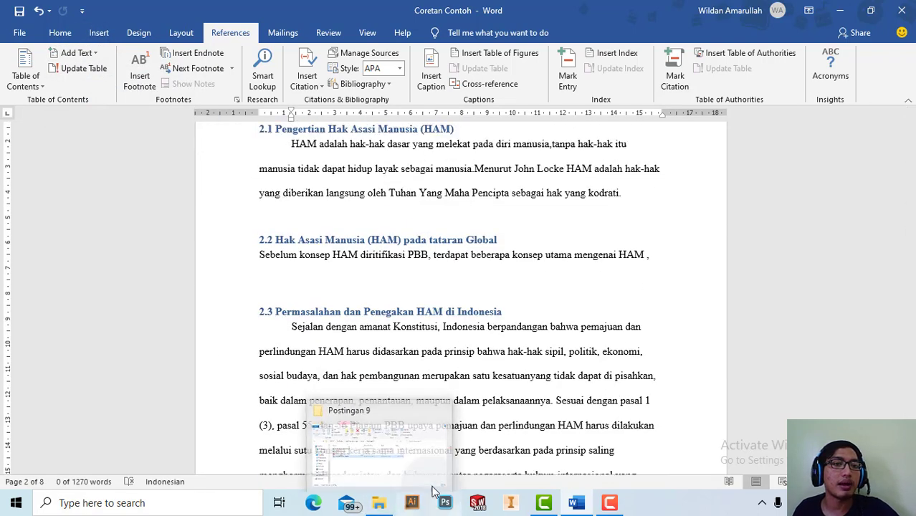
scroll(303, 282, up, 5)
scroll(302, 276, up, 5)
Put the cursor before BAB I and open the Breaks menu on the Layout tab
scroll(307, 263, up, 5)
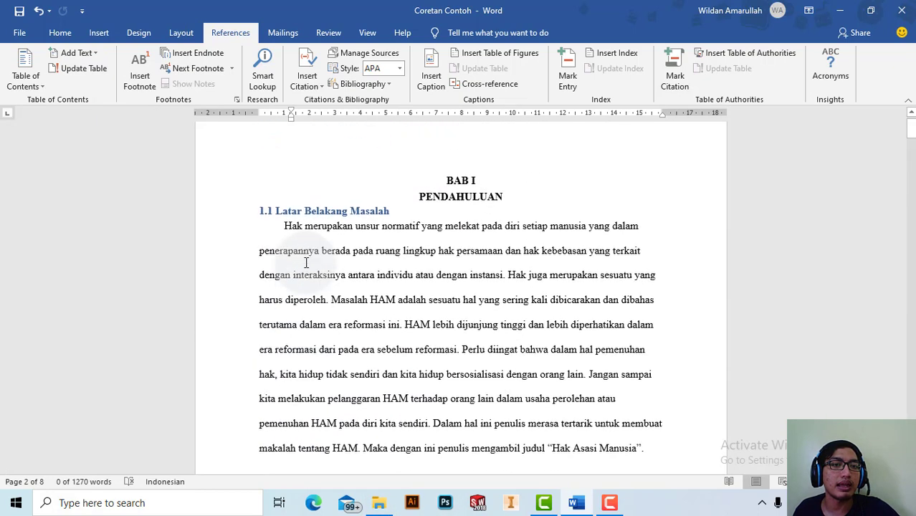
scroll(306, 262, up, 1)
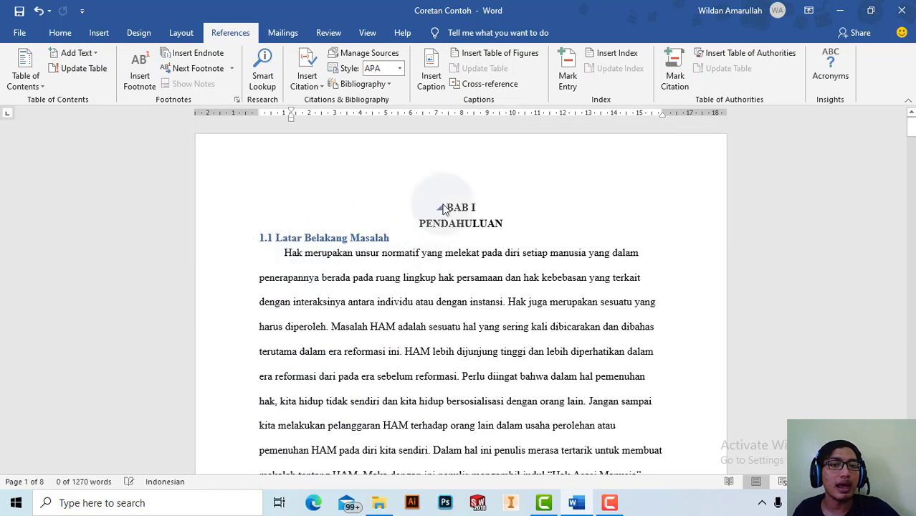
click(446, 207)
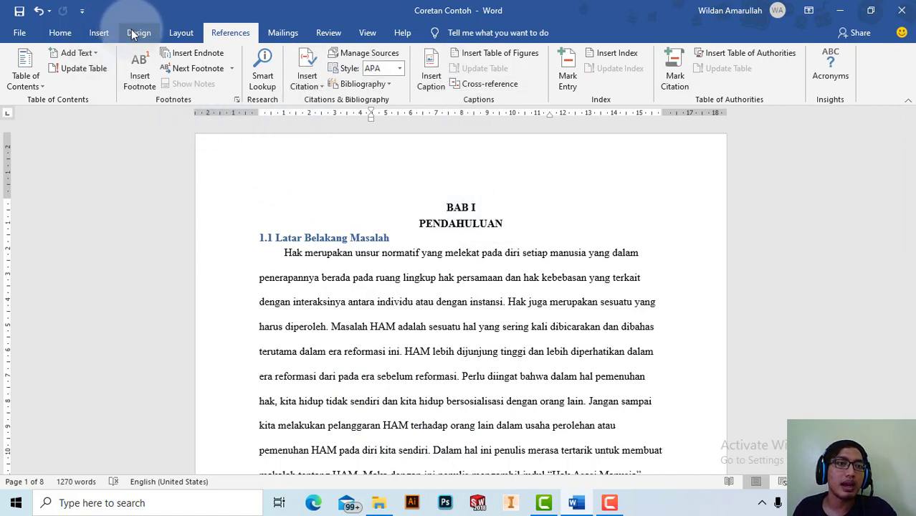
click(99, 34)
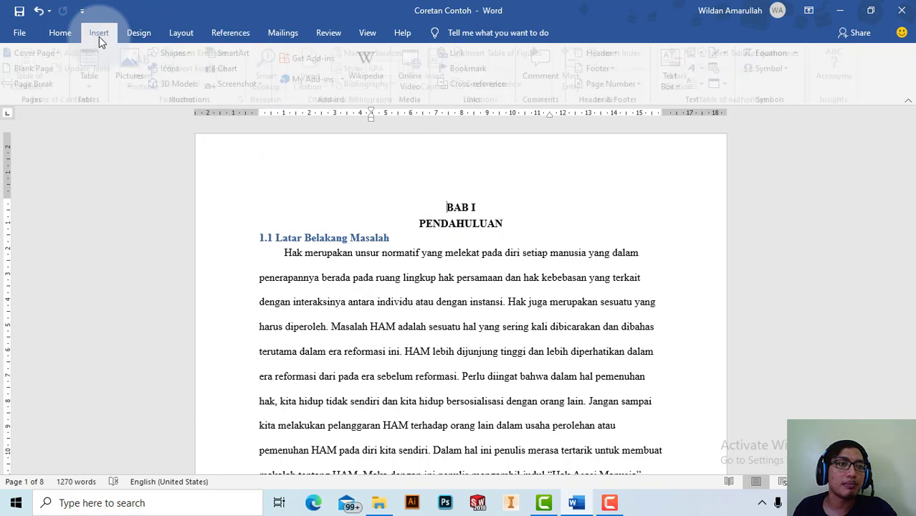
click(138, 36)
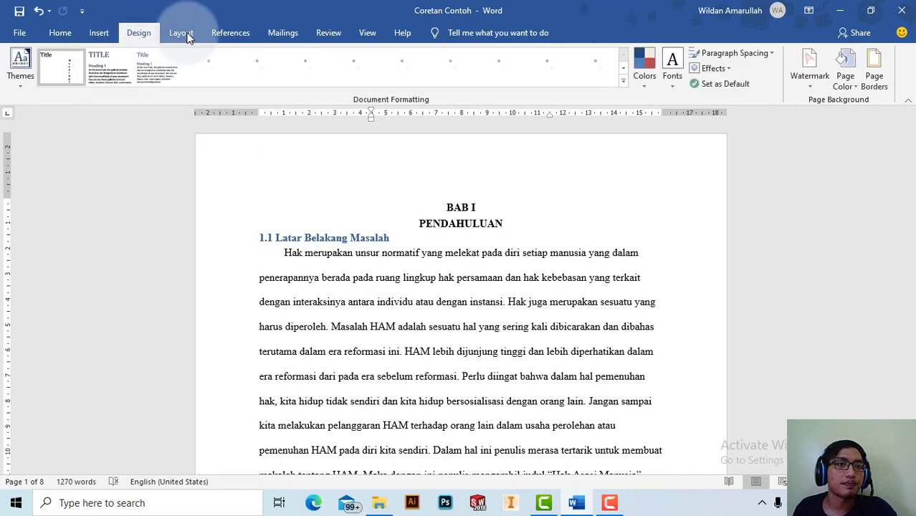
click(183, 35)
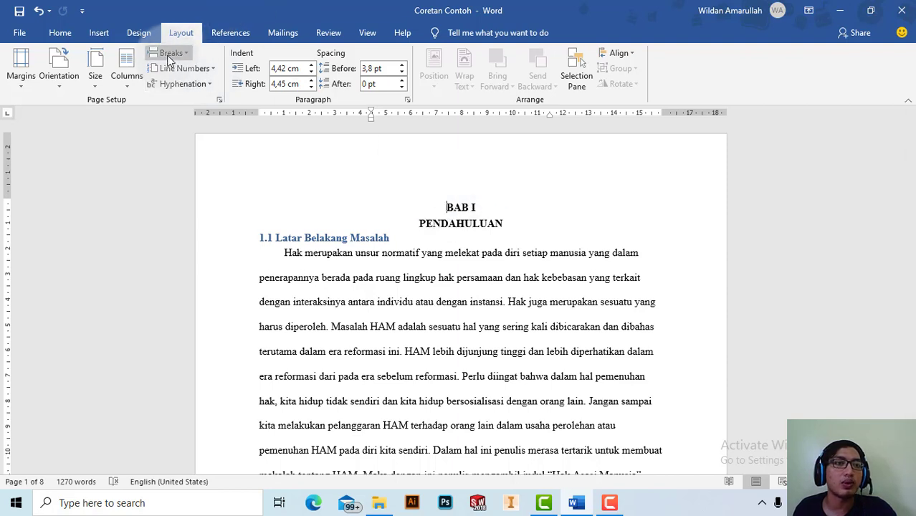
click(169, 54)
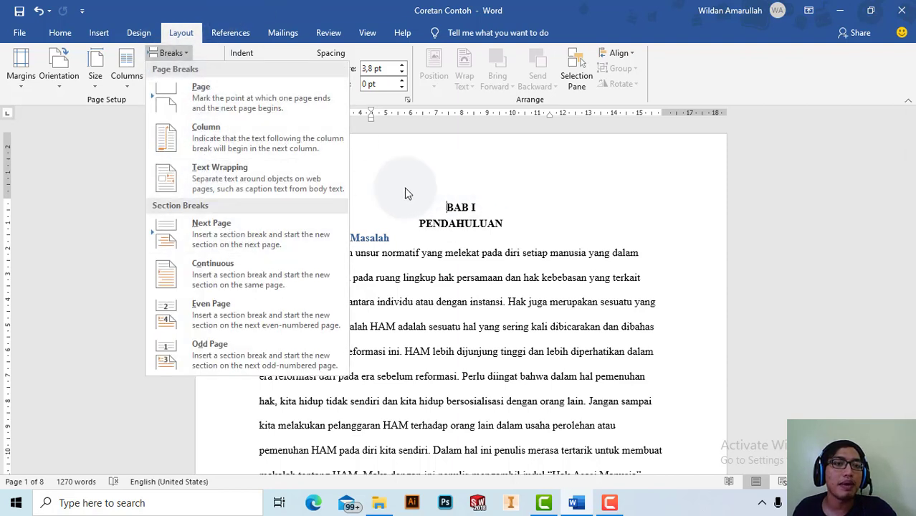
Insert a Next Page section break before BAB I and remove the stray letter
click(310, 234)
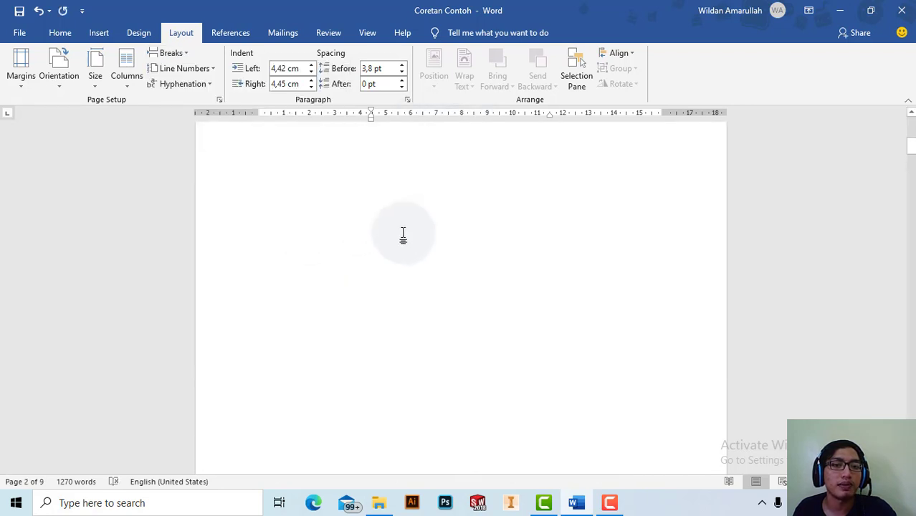
scroll(398, 219, up, 1)
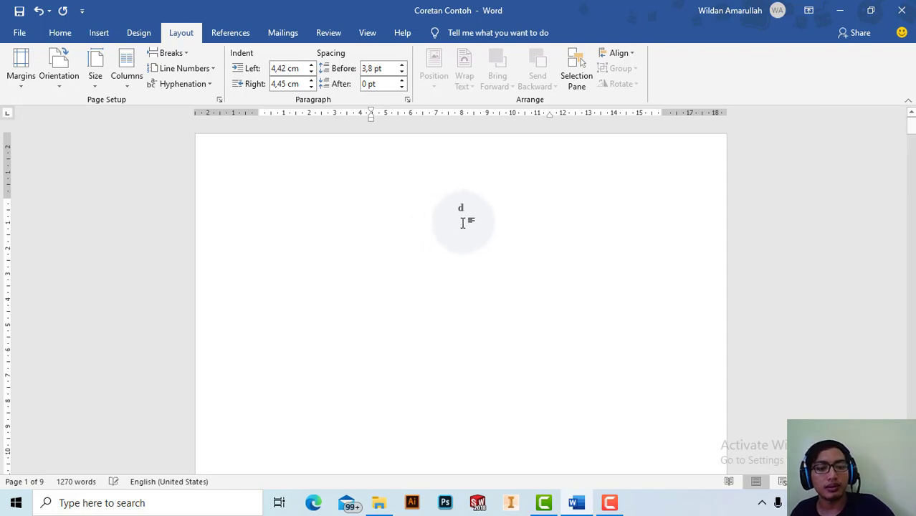
key(BackSpace)
text(Daftar Isi)
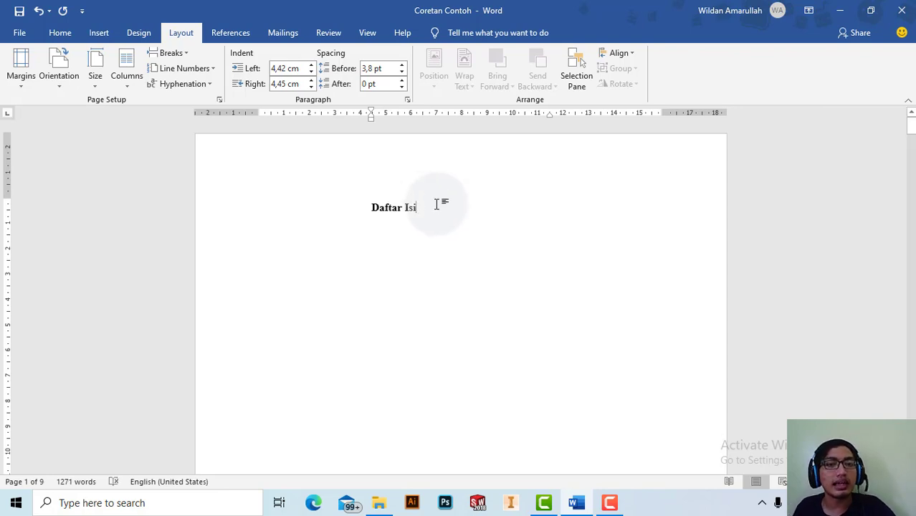
Erase the leftover 'Daftar Isi' text so the new first page is empty
shift+click(368, 210)
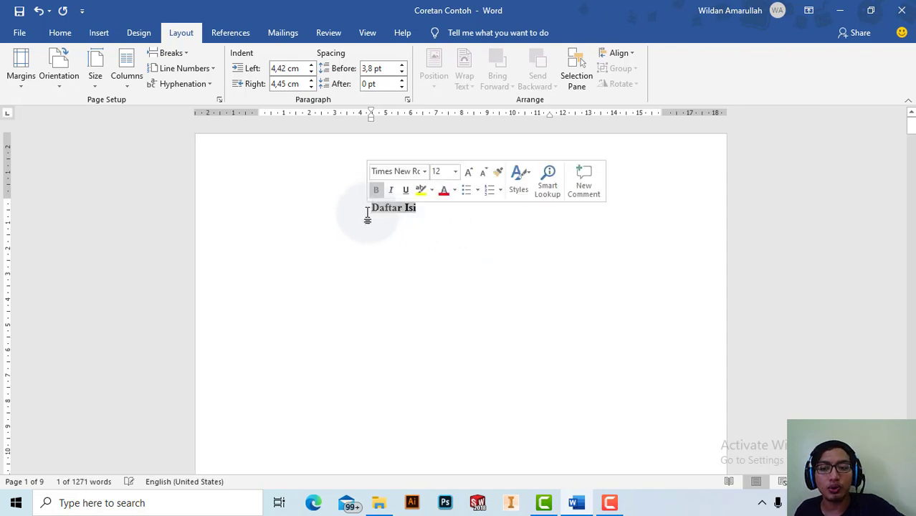
key(Delete)
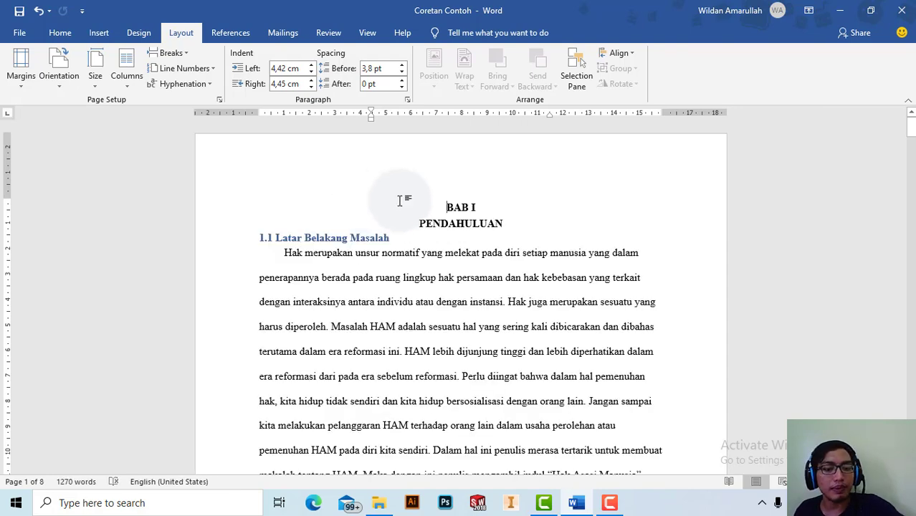
key(ctrl+z)
click(422, 208)
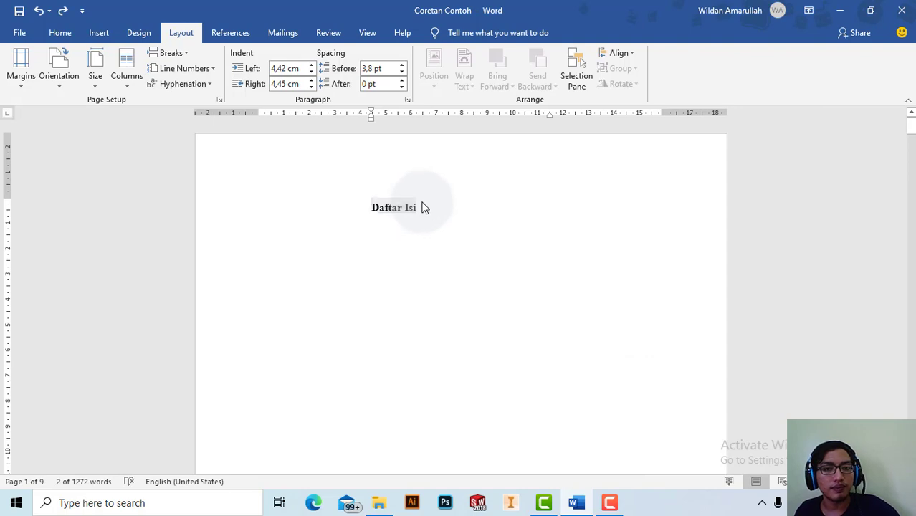
key(BackSpace)
key(BackSpace)
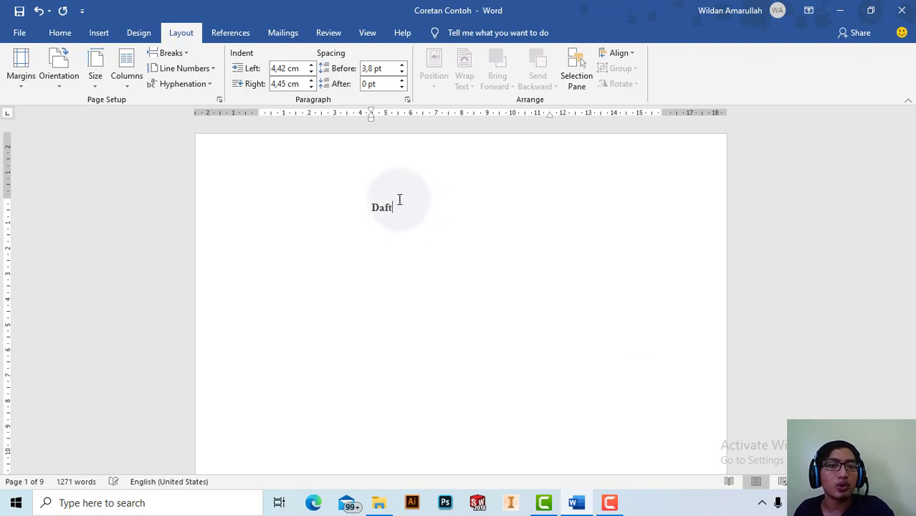
key(BackSpace)
key(BackSpace)
key(BackSpace)
key(BackSpace)
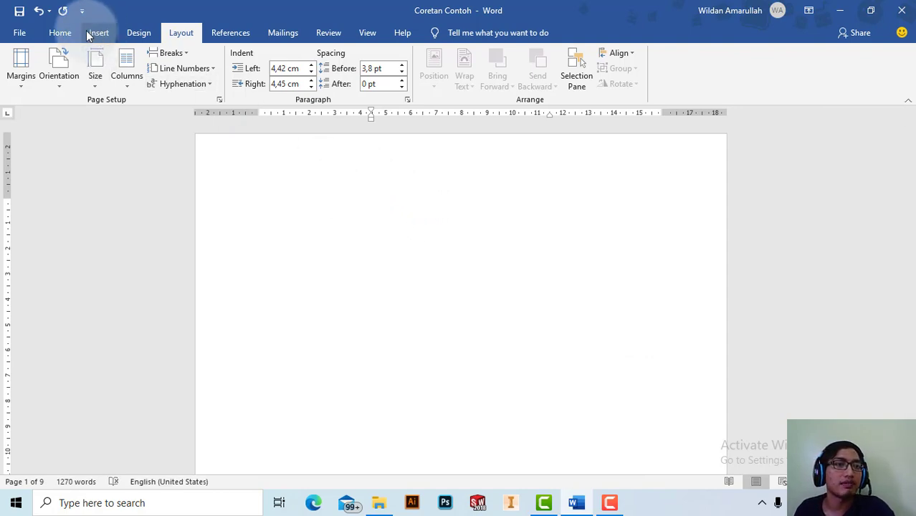
Insert Automatic Table 1 as the table of contents on the blank first page
click(217, 33)
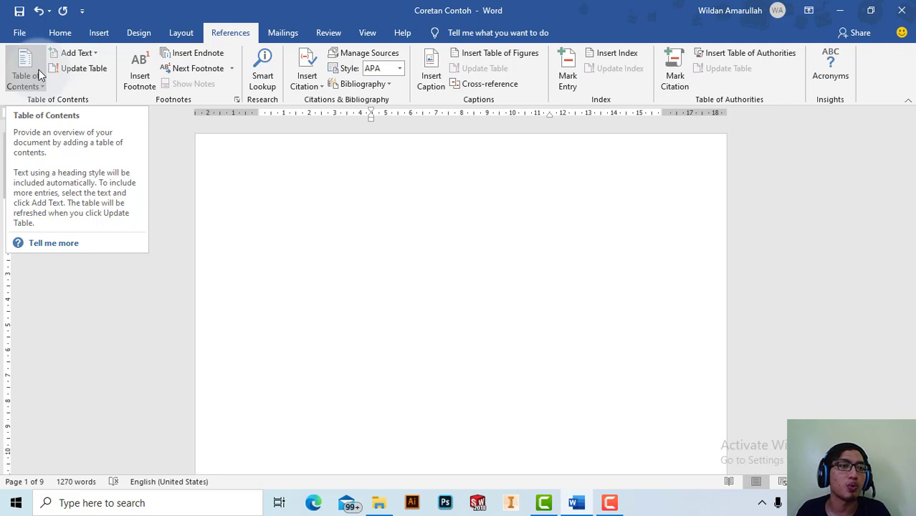
click(38, 68)
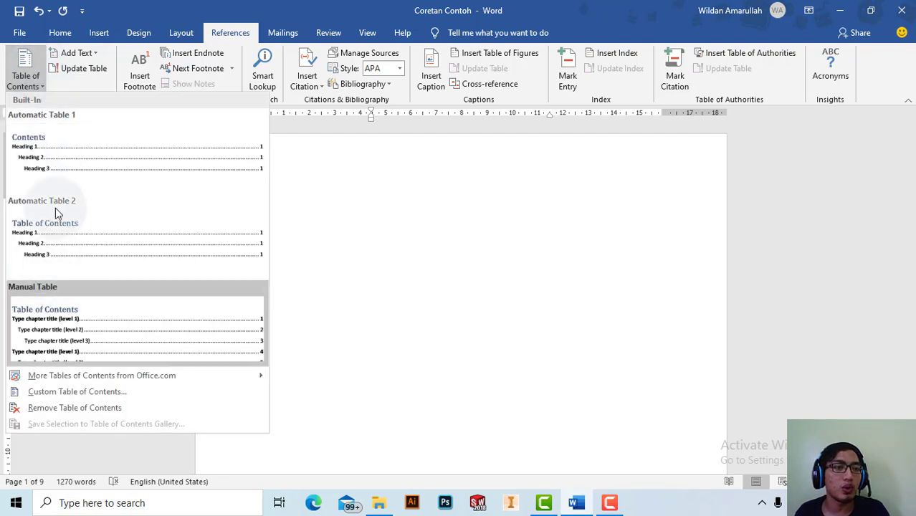
click(84, 167)
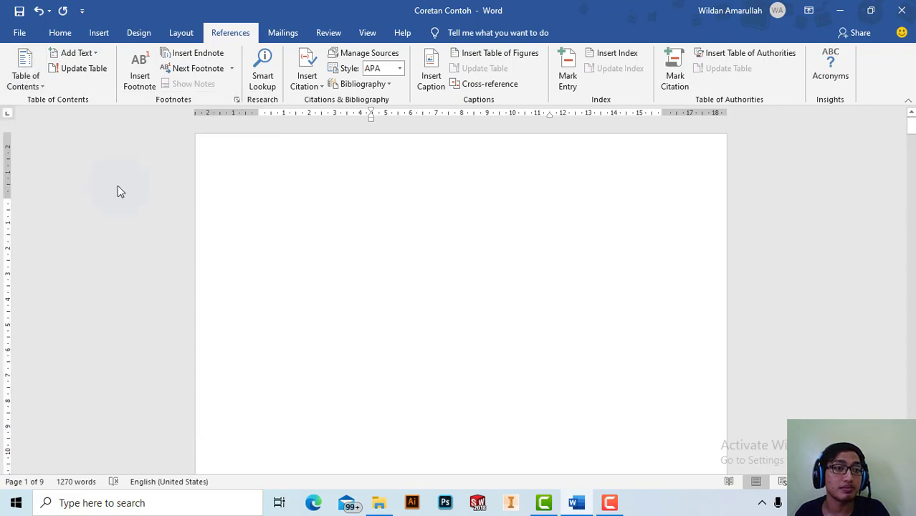
Replace the table of contents heading 'Contents' with the text 'Daftar Isi'
scroll(334, 189, up, 5)
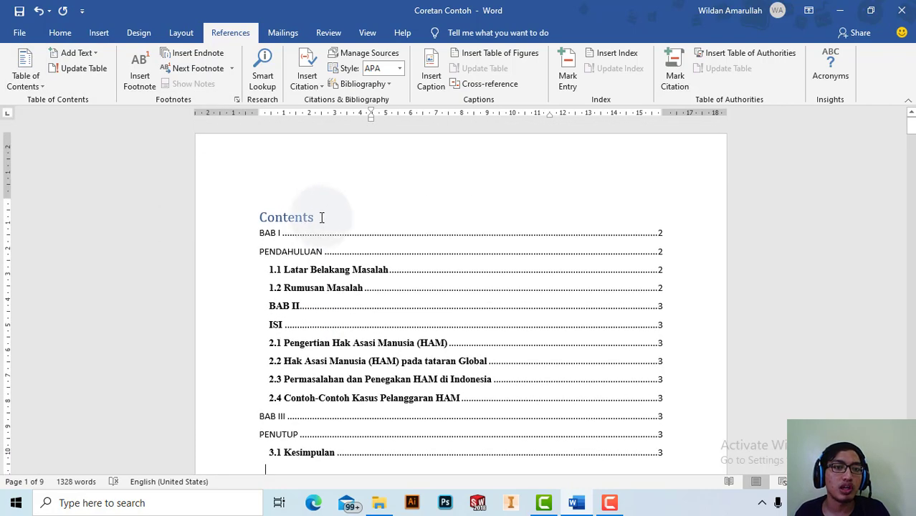
scroll(329, 229, down, 2)
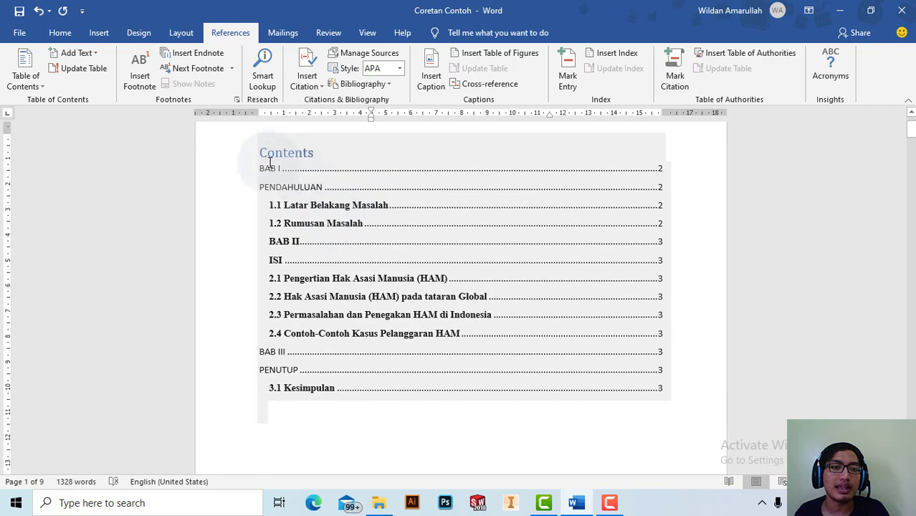
click(305, 188)
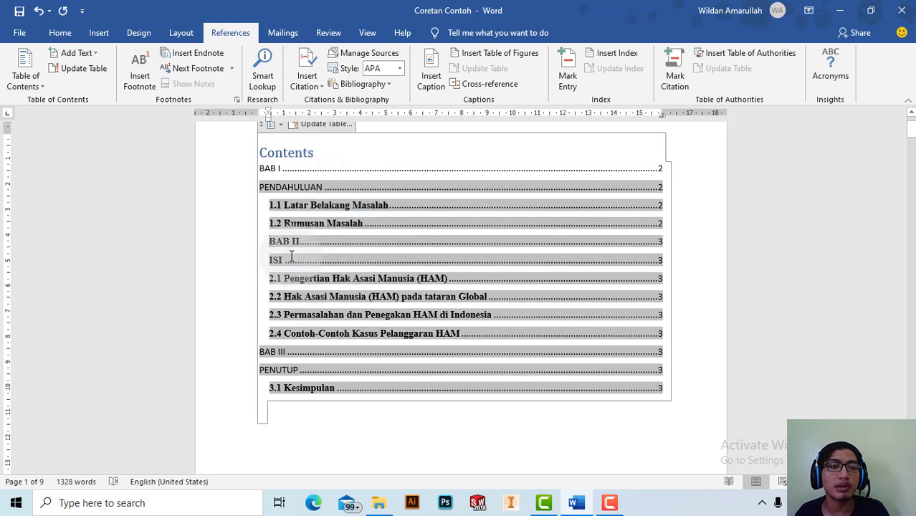
click(294, 240)
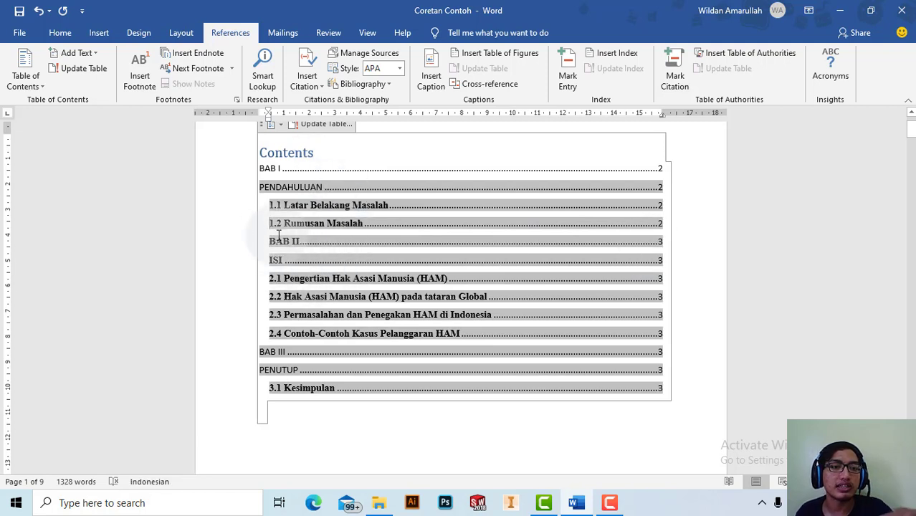
click(321, 151)
triple_click(301, 152)
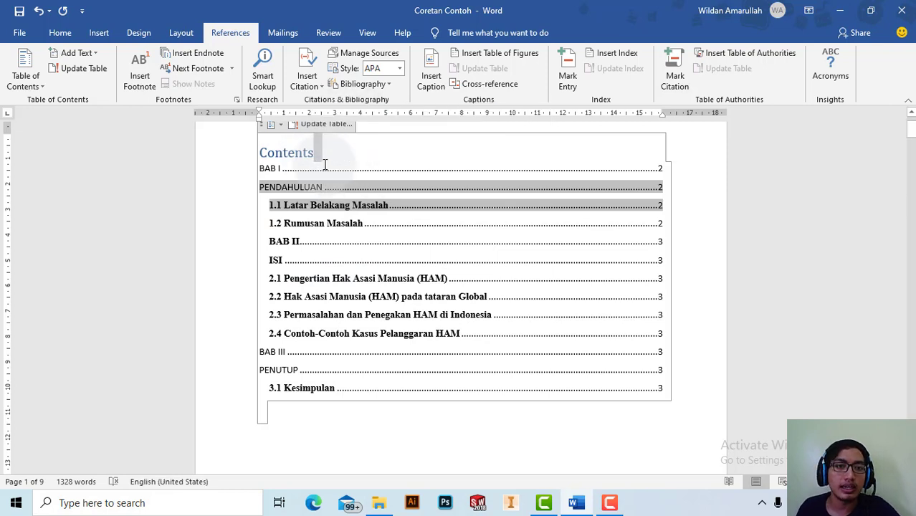
click(320, 153)
key(BackSpace)
key(BackSpace)
key(BackSpace)
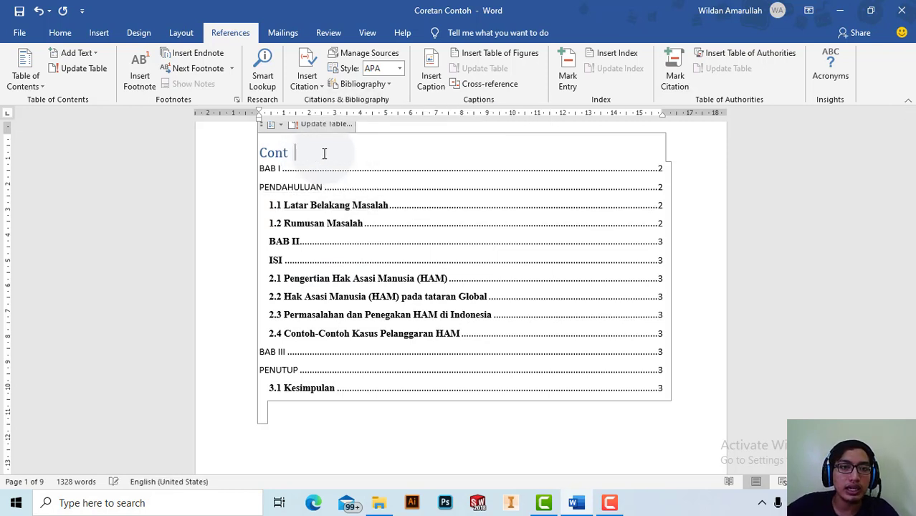
text(Da)
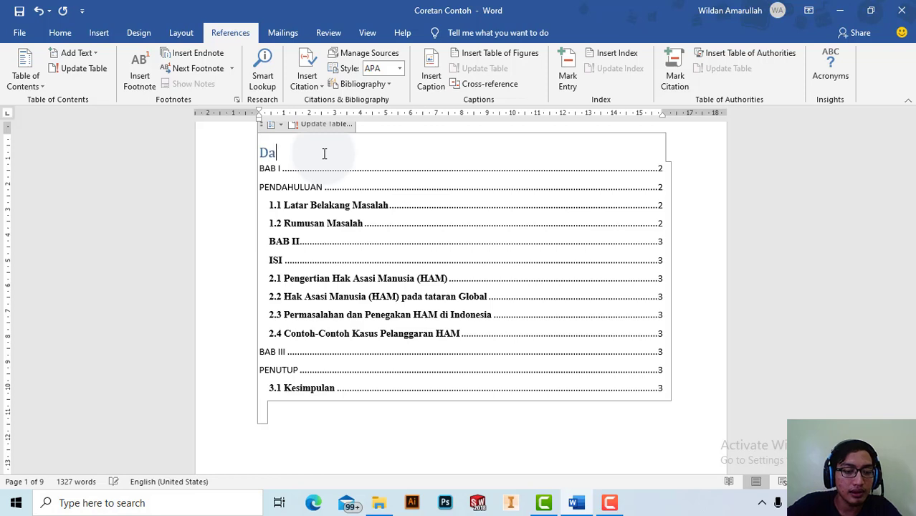
text(ftar)
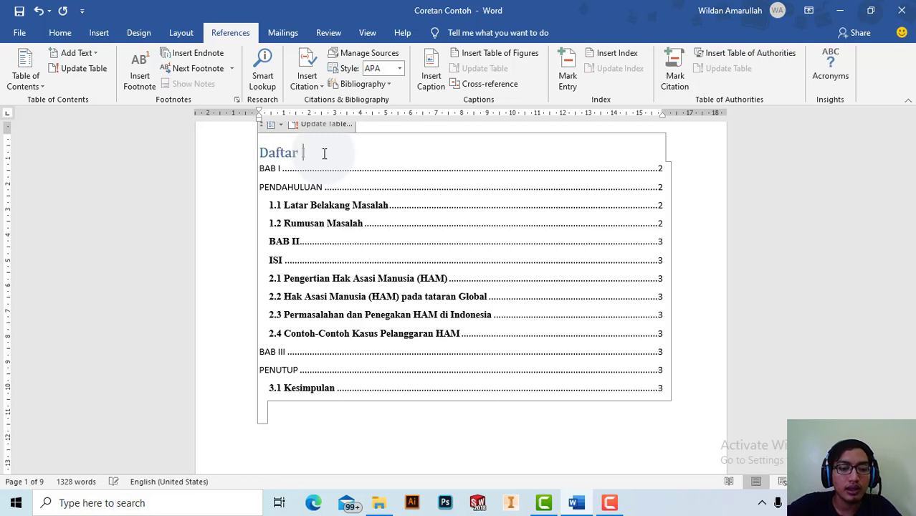
text( Isi)
scroll(380, 219, down, 1)
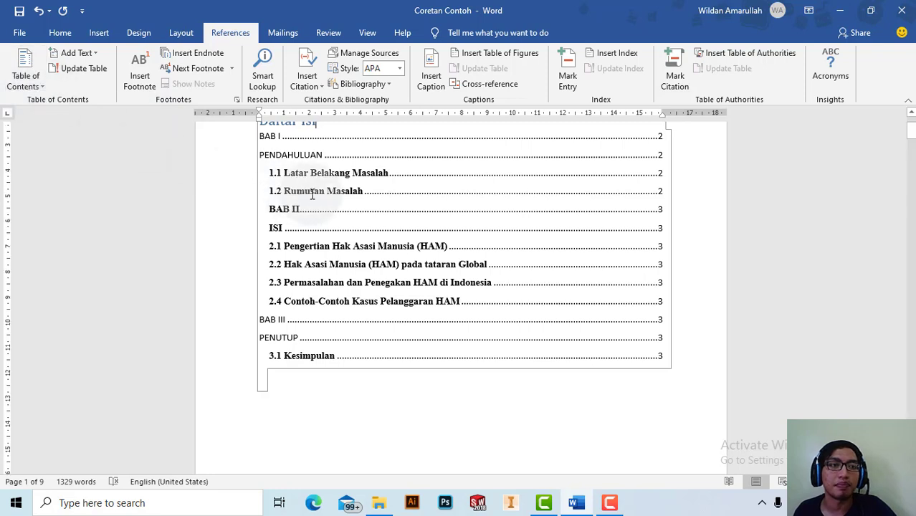
Scroll down to page 4 and select the '3.2 Saran-saran' heading text
scroll(132, 110, down, 1)
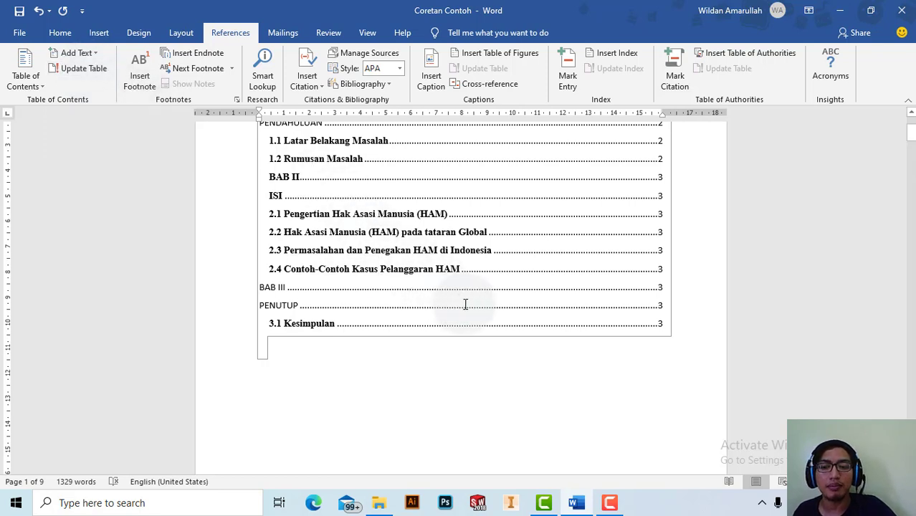
scroll(337, 277, down, 3)
scroll(346, 277, down, 2)
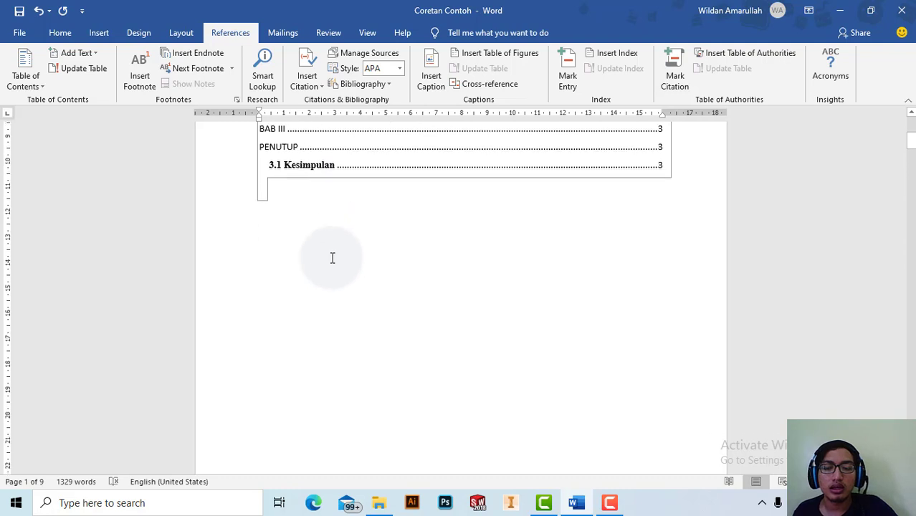
scroll(327, 307, up, 5)
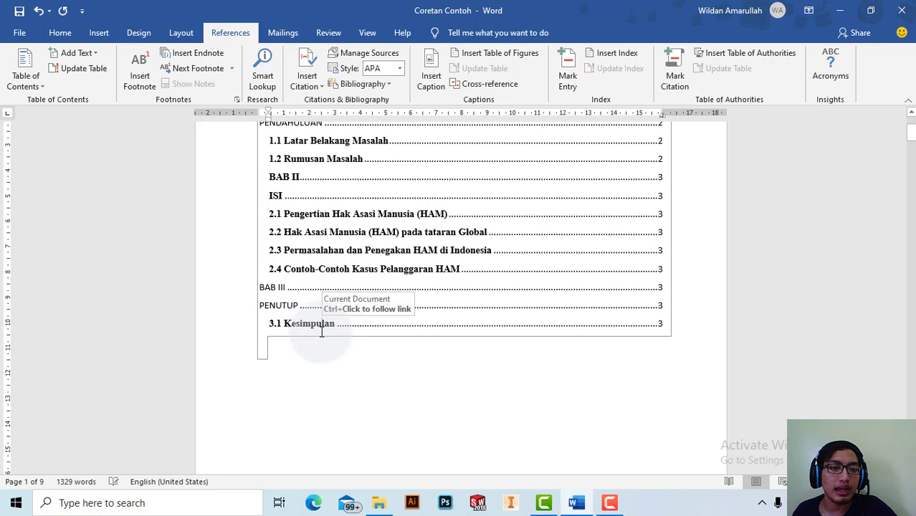
click(321, 328)
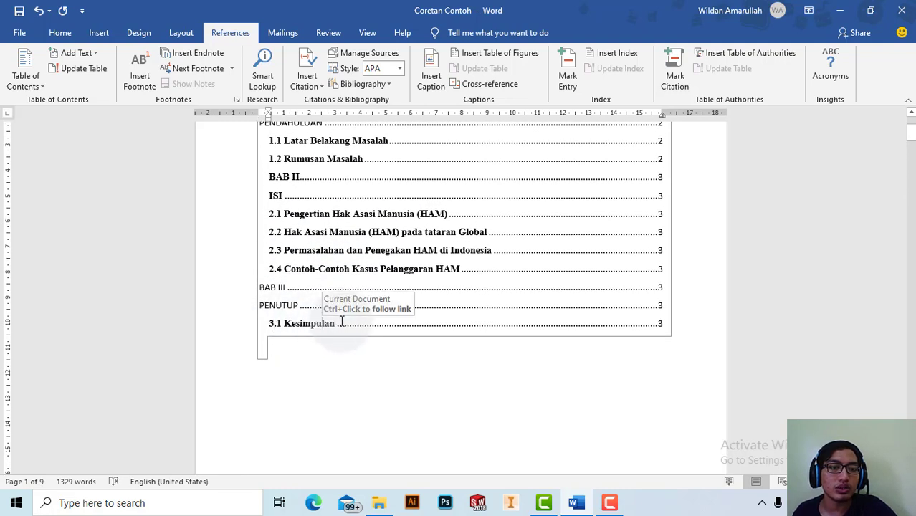
scroll(316, 315, down, 10)
scroll(319, 301, down, 10)
scroll(308, 287, down, 10)
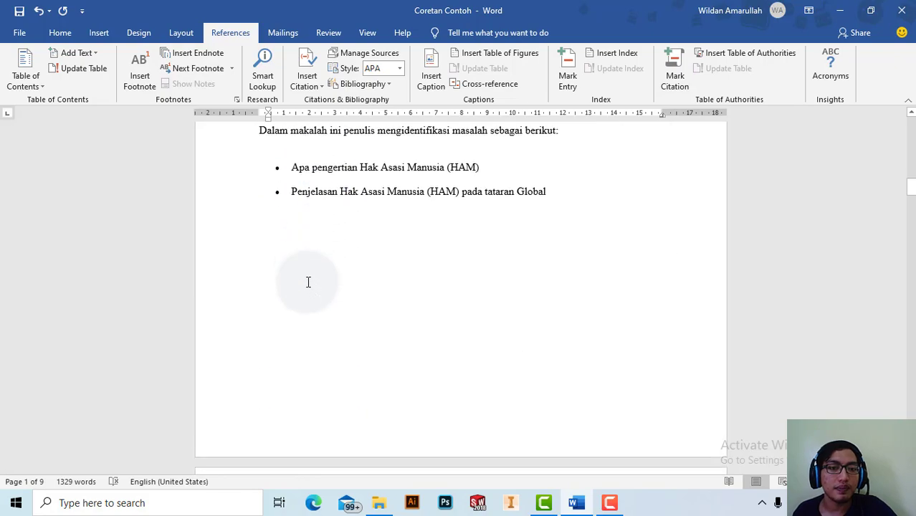
scroll(307, 283, down, 10)
scroll(301, 285, down, 10)
scroll(305, 286, down, 5)
scroll(337, 286, down, 5)
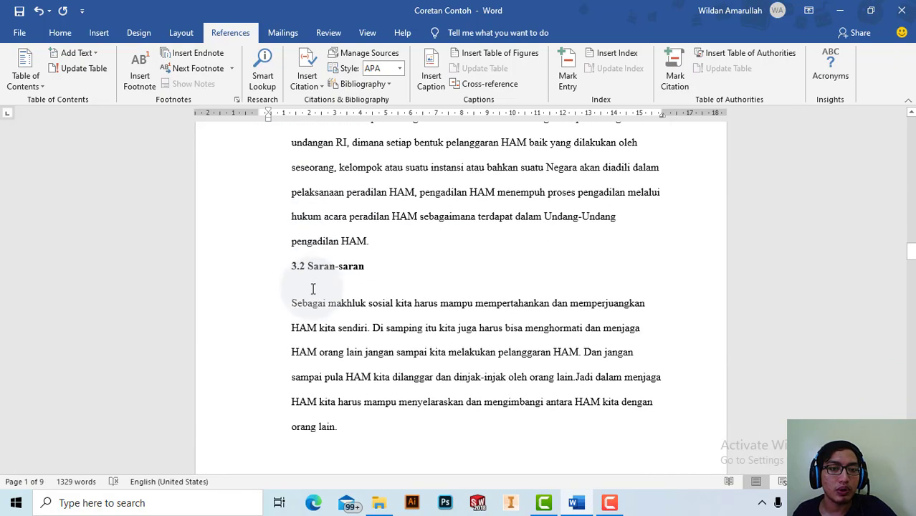
click(340, 268)
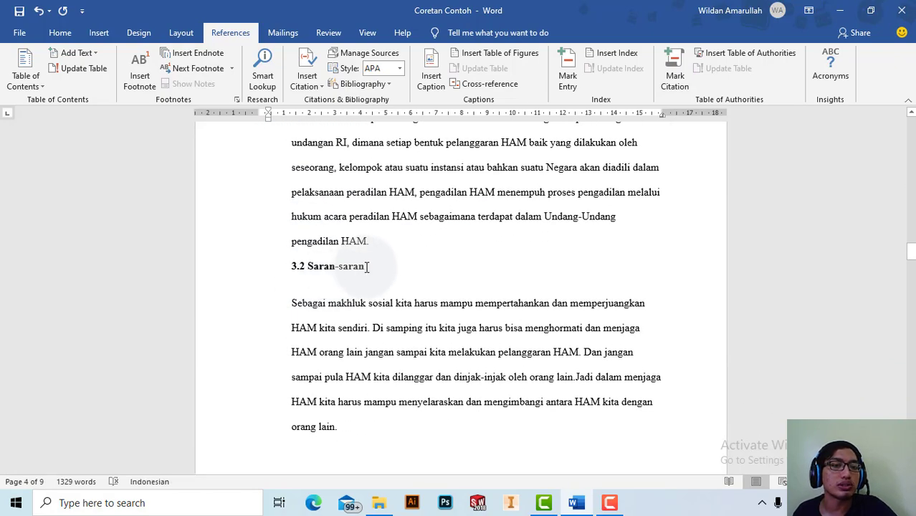
drag(367, 268, 296, 263)
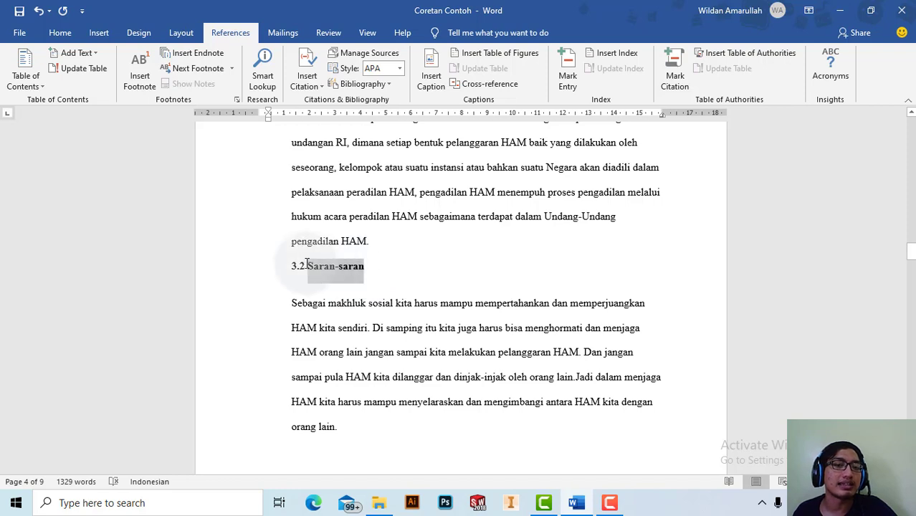
Mark '3.2 Saran-saran' as a Level 2 contents entry
click(72, 53)
click(100, 102)
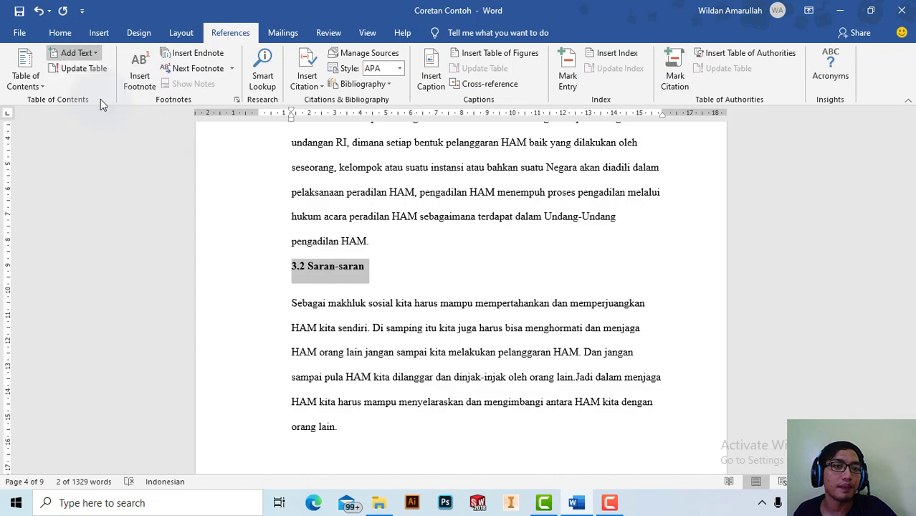
scroll(370, 214, up, 10)
scroll(369, 213, up, 10)
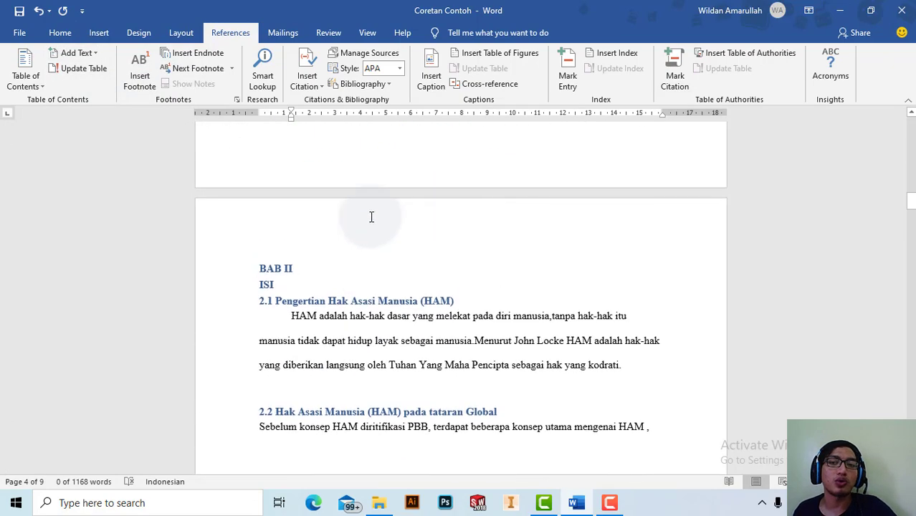
scroll(370, 215, up, 10)
scroll(377, 230, up, 10)
scroll(360, 245, up, 10)
Update the Daftar Isi table using 'Update page numbers only'
click(304, 243)
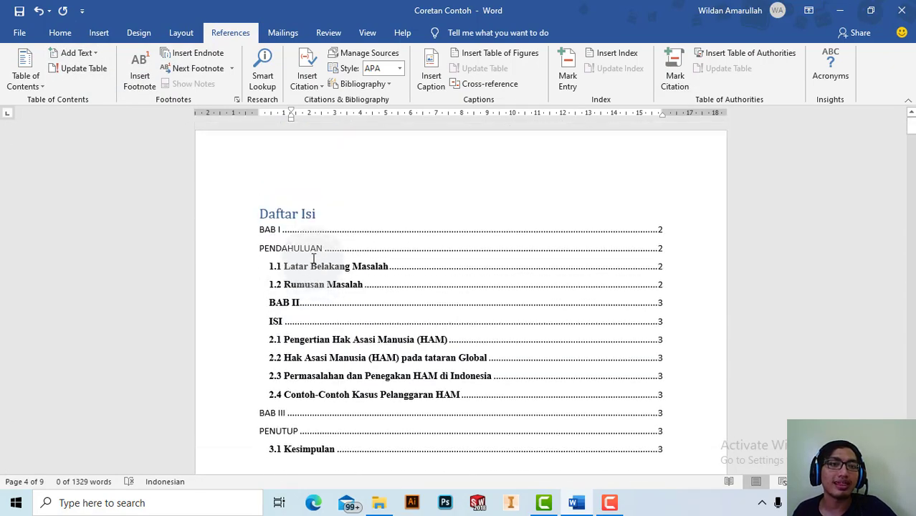
scroll(322, 344, down, 3)
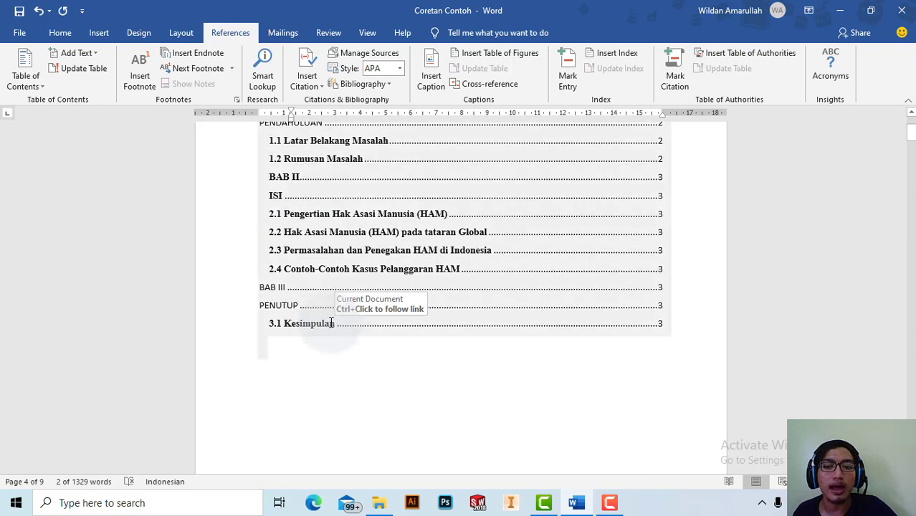
click(79, 68)
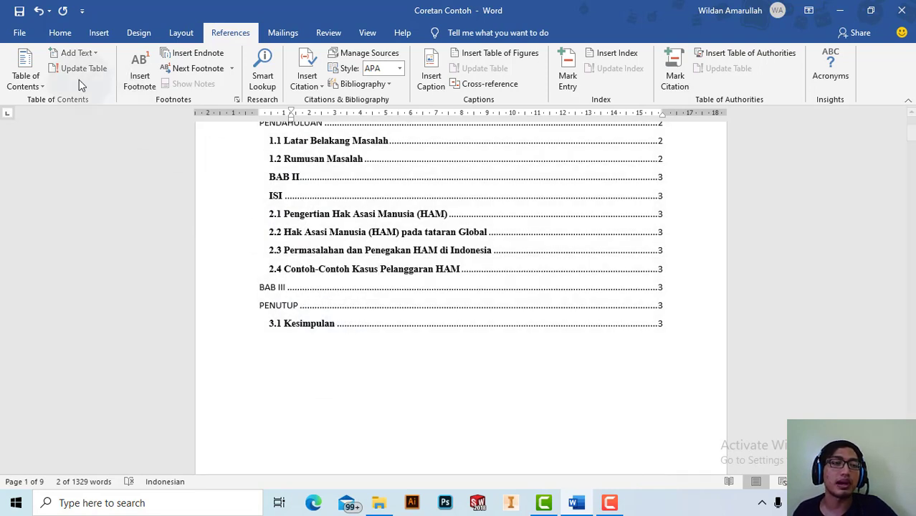
click(356, 200)
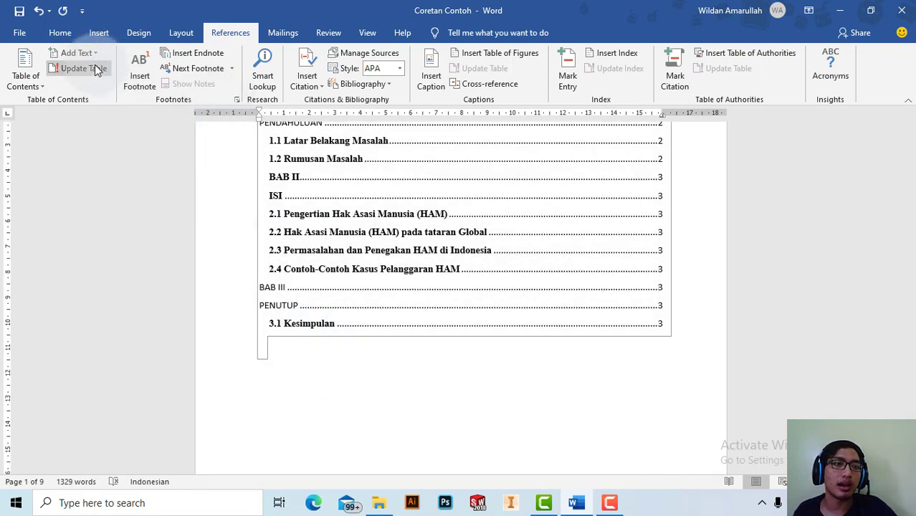
click(95, 68)
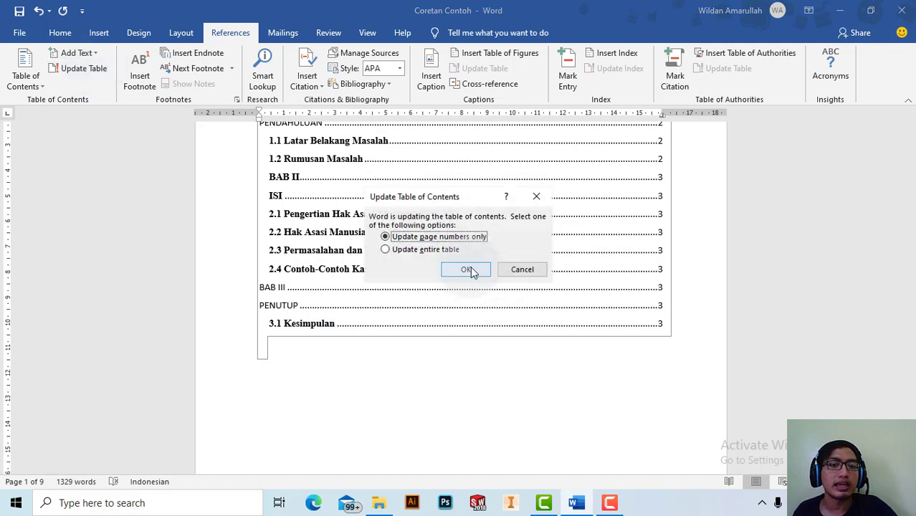
click(466, 270)
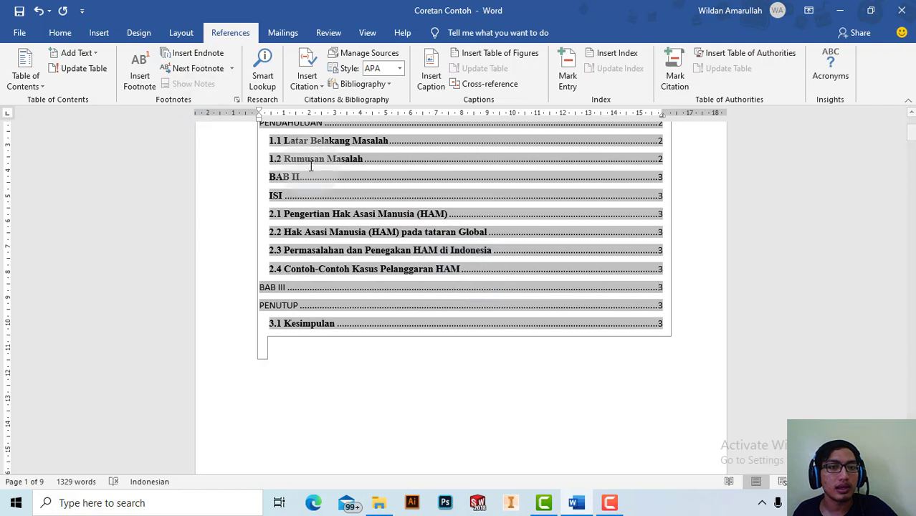
scroll(321, 184, up, 2)
scroll(321, 184, up, 1)
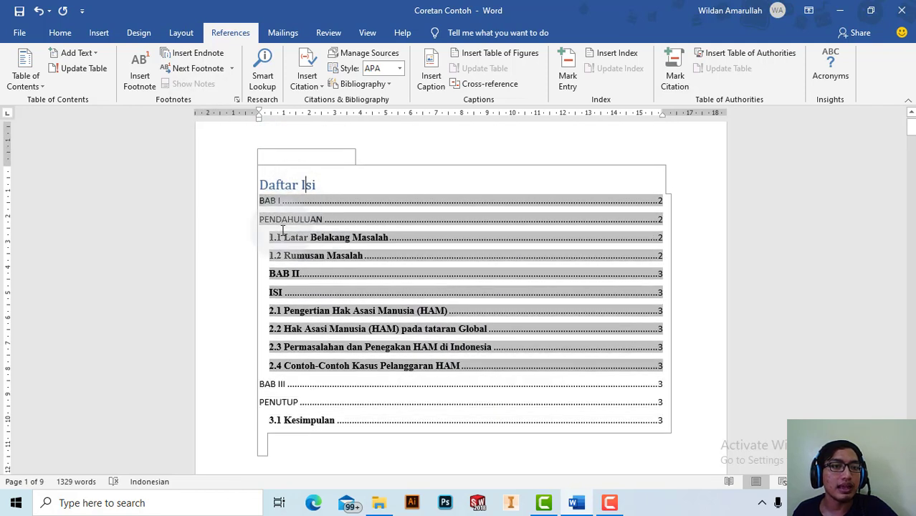
Update the Daftar Isi table using 'Update entire table' so 3.2 Saran-saran appears
click(86, 74)
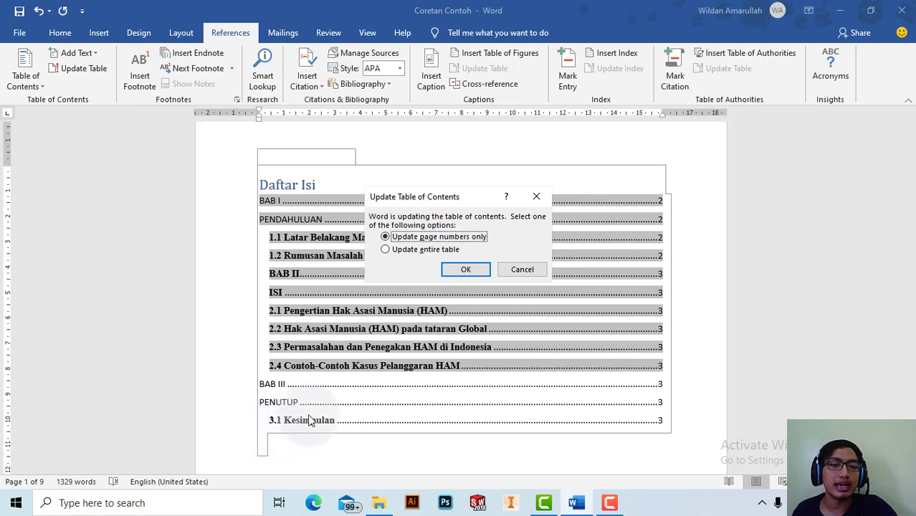
click(391, 251)
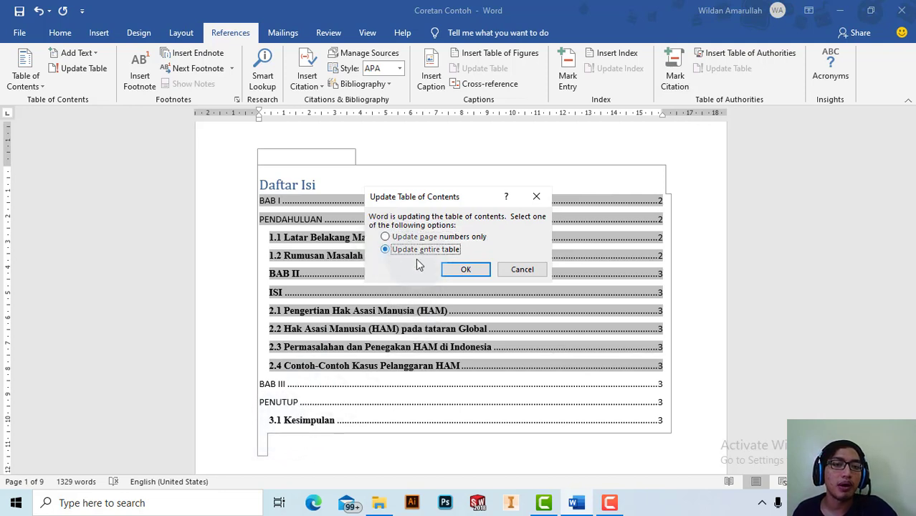
click(466, 270)
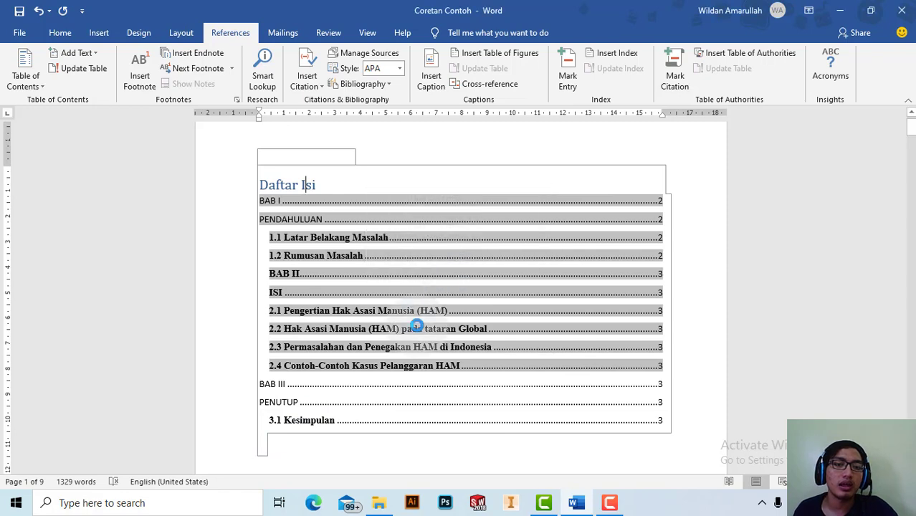
Scroll into the body text and show the References tab's Footnotes and Citations groups
scroll(351, 398, down, 1)
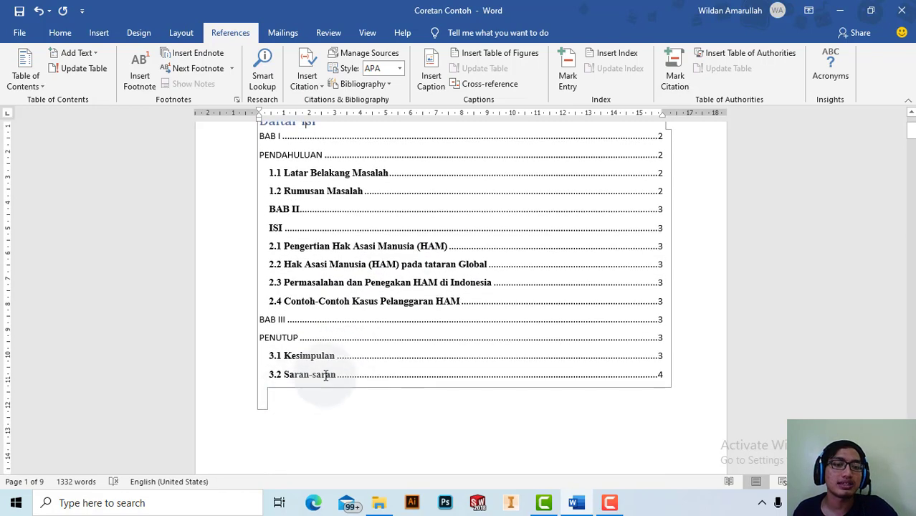
scroll(316, 358, down, 1)
scroll(341, 334, down, 5)
scroll(326, 314, down, 3)
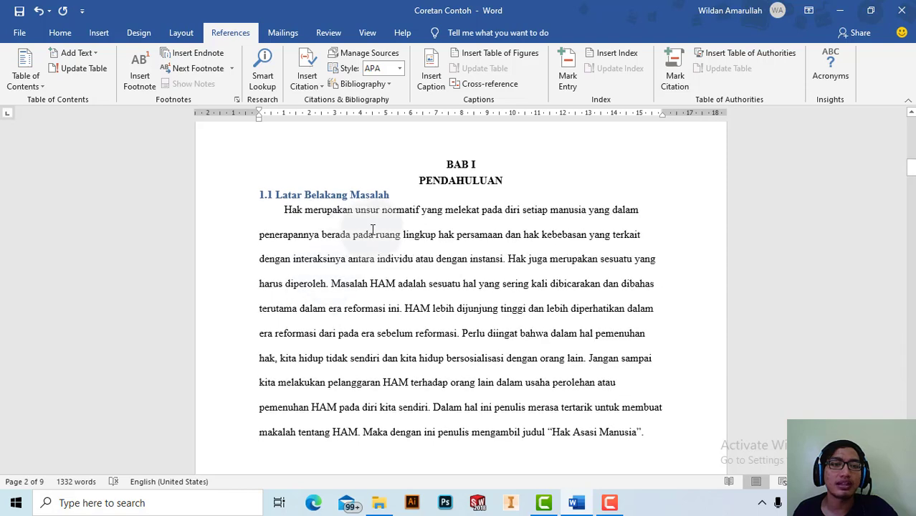
scroll(338, 226, down, 3)
scroll(317, 186, down, 3)
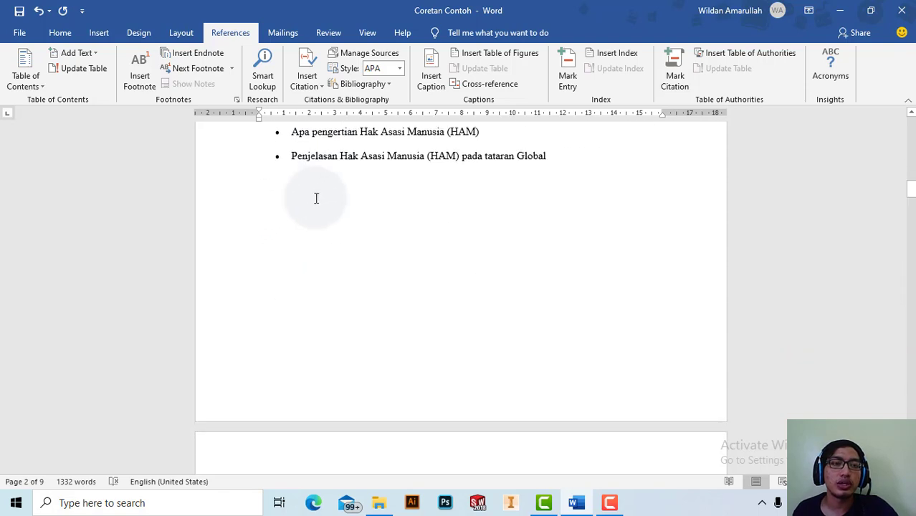
scroll(316, 199, down, 5)
scroll(302, 189, down, 5)
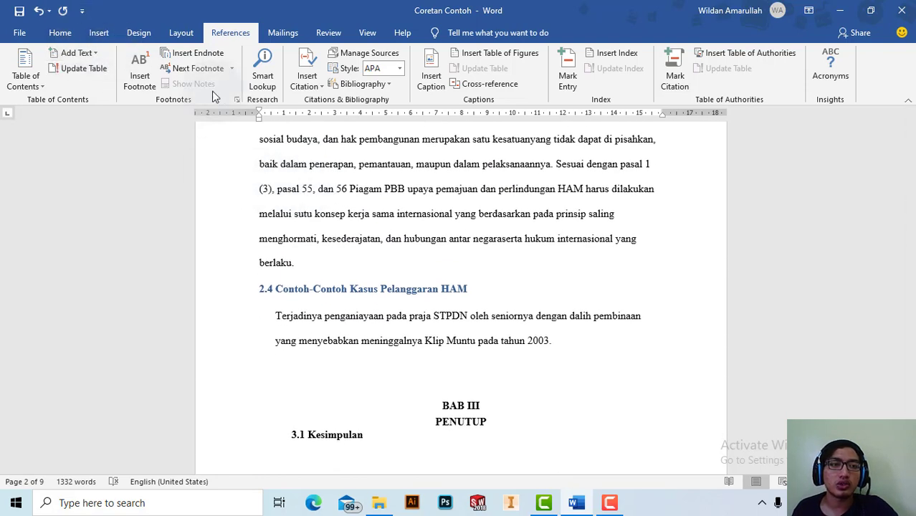
scroll(171, 80, down, 1)
scroll(171, 80, down, 2)
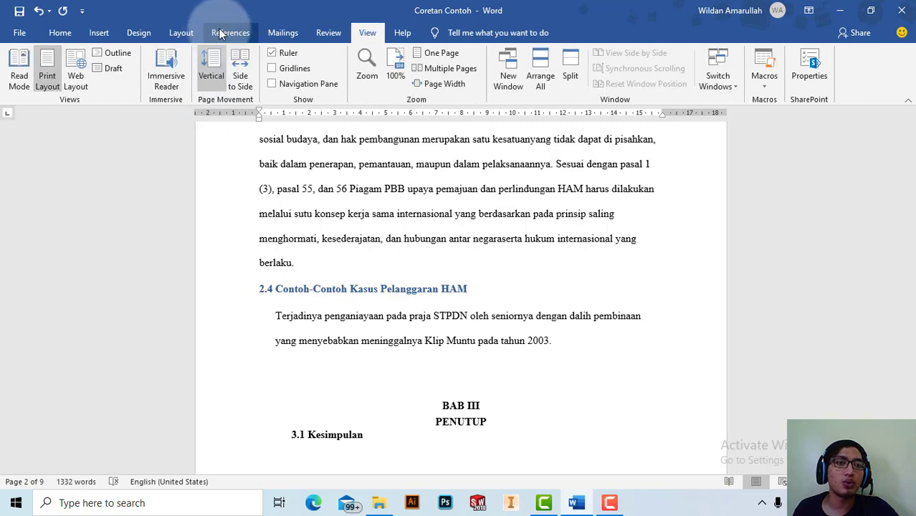
click(230, 33)
scroll(234, 154, down, 1)
scroll(231, 143, down, 2)
scroll(260, 178, down, 3)
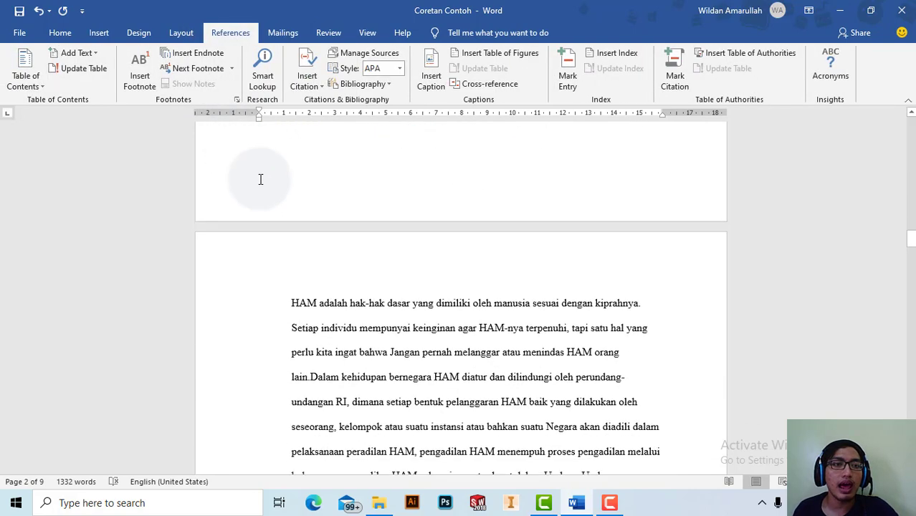
scroll(278, 185, down, 2)
scroll(291, 199, down, 1)
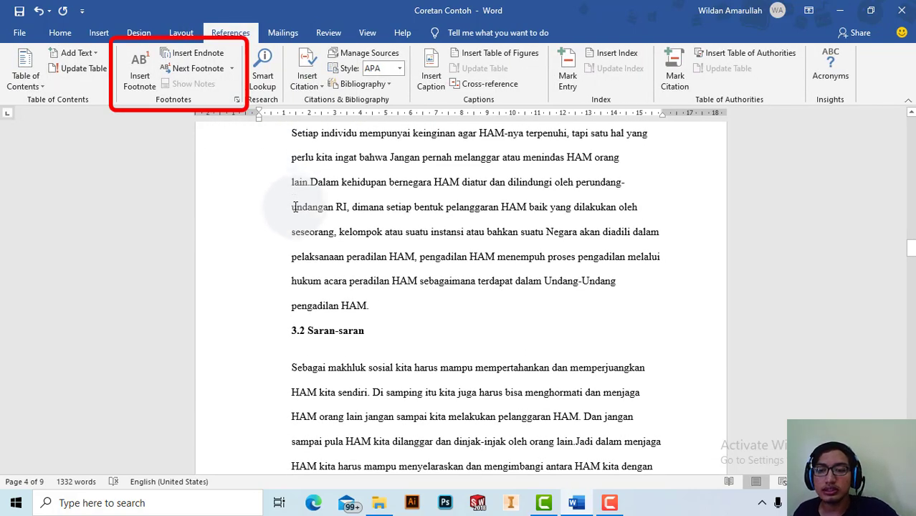
scroll(299, 201, down, 3)
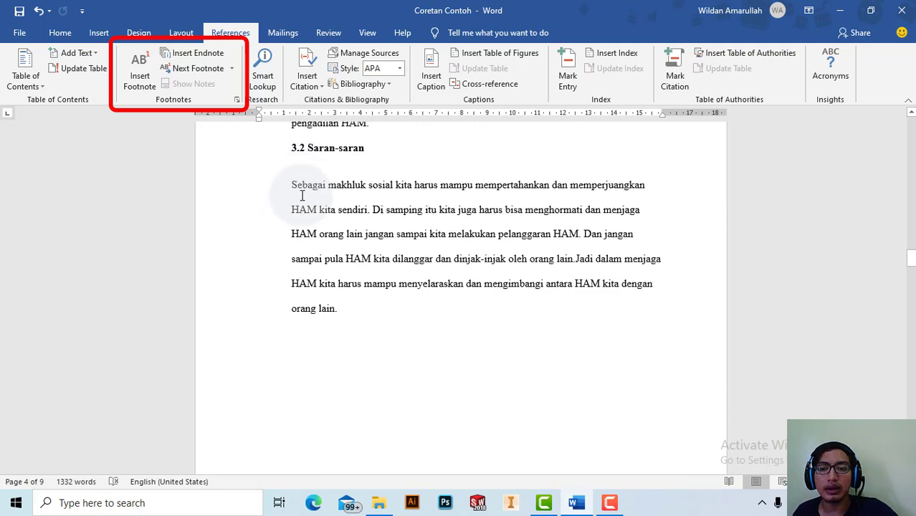
scroll(300, 193, down, 2)
scroll(301, 191, down, 2)
scroll(301, 192, down, 1)
scroll(301, 191, down, 2)
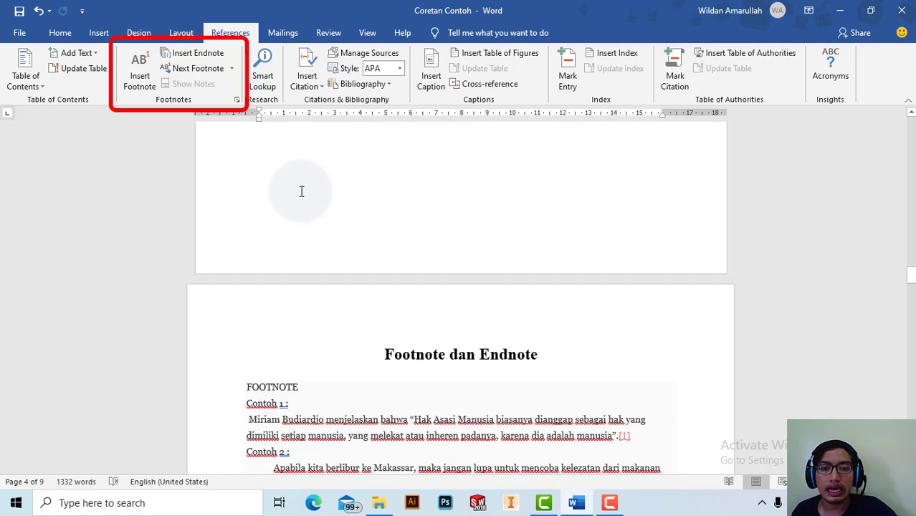
scroll(301, 192, down, 2)
scroll(301, 192, down, 1)
scroll(300, 193, down, 1)
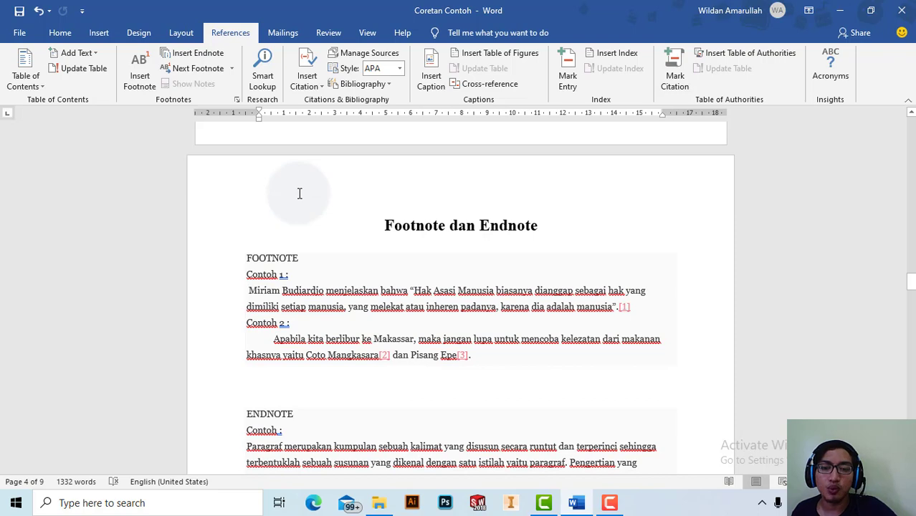
scroll(300, 194, down, 2)
scroll(293, 199, down, 1)
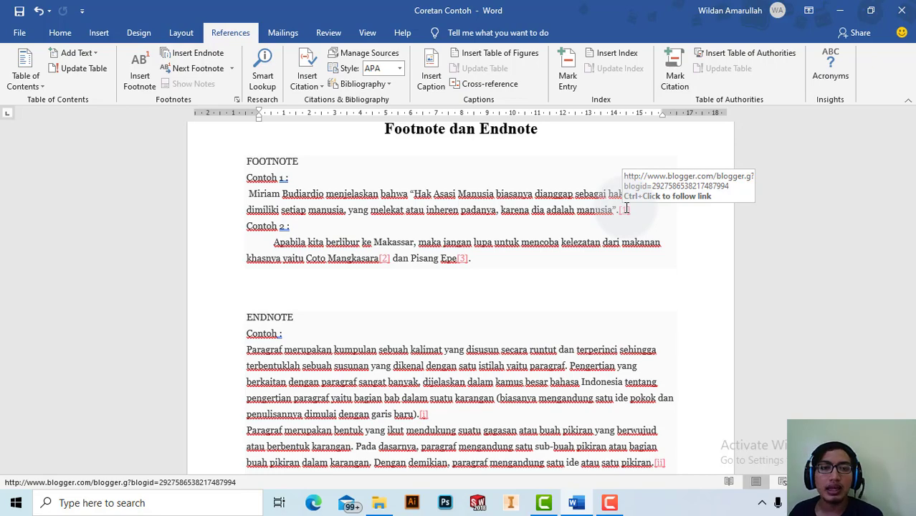
scroll(459, 213, down, 2)
scroll(374, 262, down, 3)
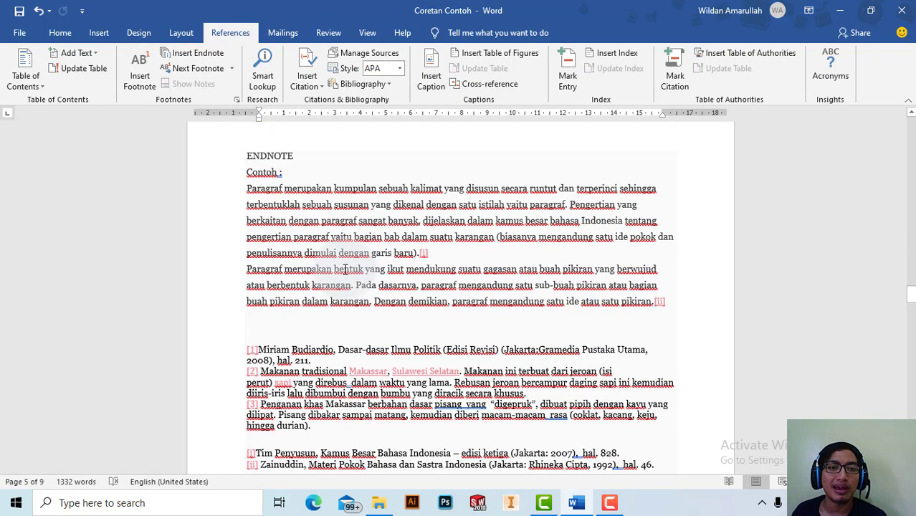
scroll(225, 410, down, 3)
scroll(225, 410, down, 3)
scroll(278, 197, up, 6)
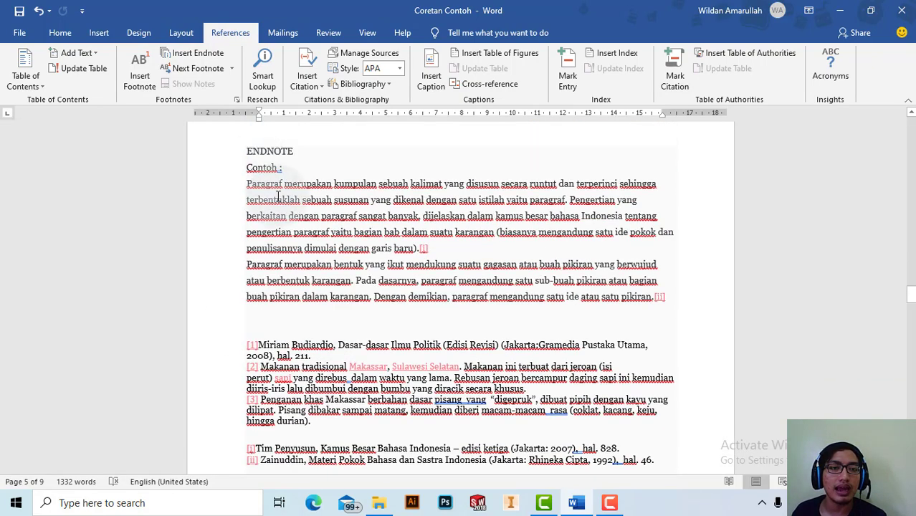
scroll(276, 344, down, 3)
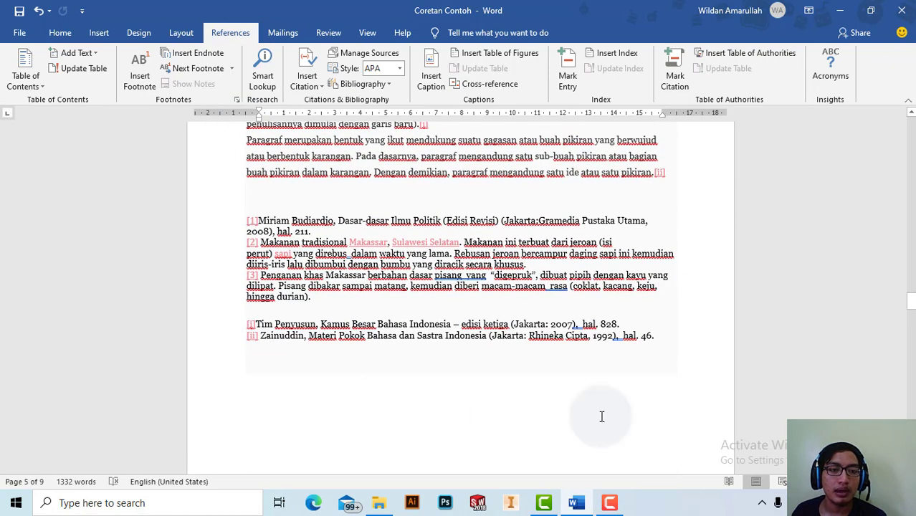
scroll(431, 402, down, 2)
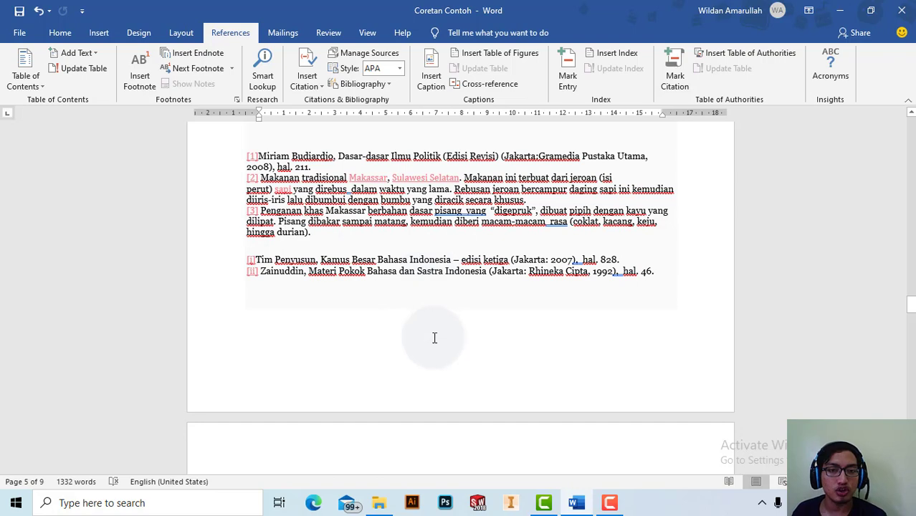
scroll(435, 337, up, 3)
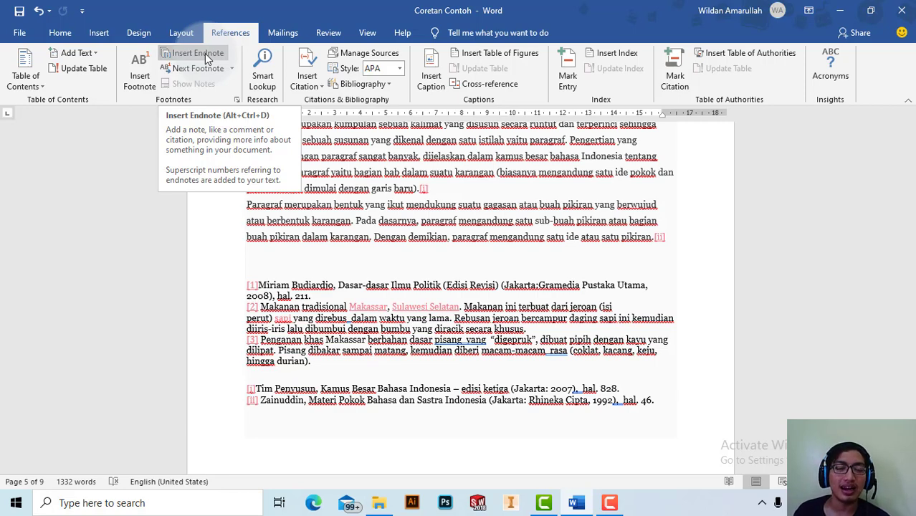
click(537, 172)
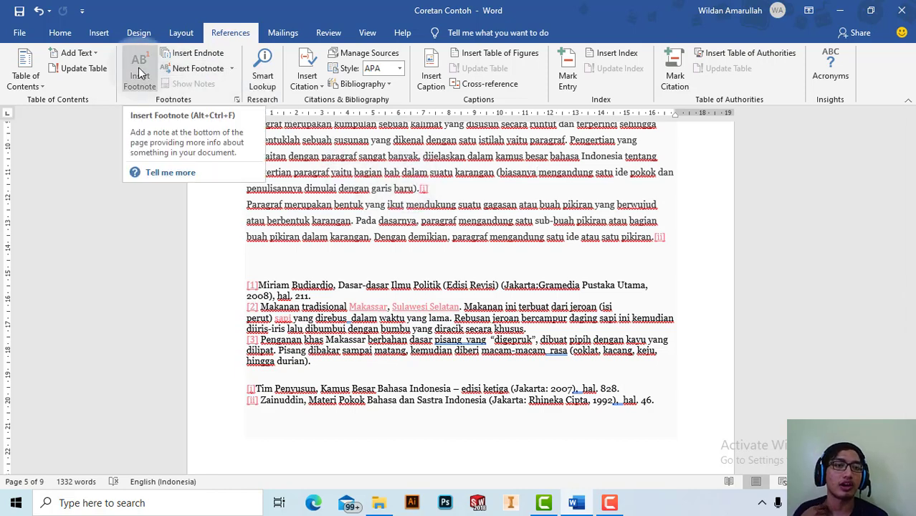
scroll(505, 195, up, 2)
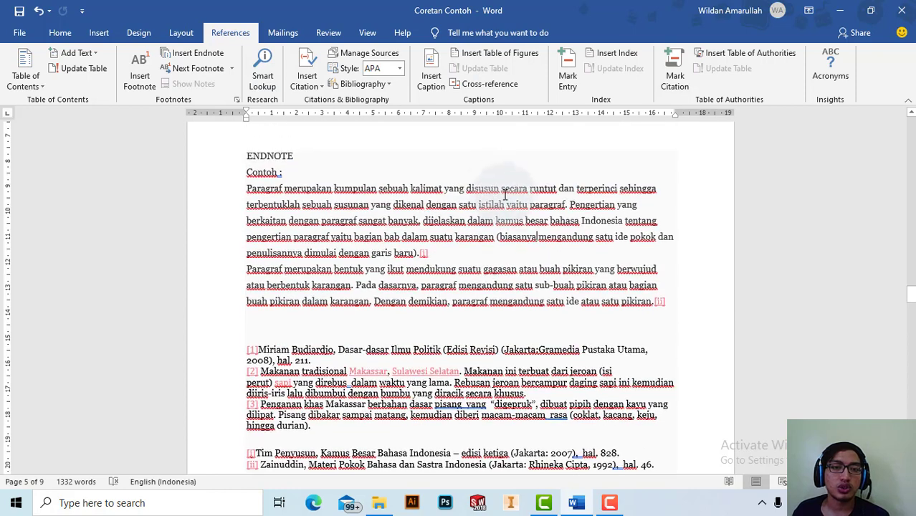
scroll(439, 239, up, 5)
scroll(411, 254, up, 3)
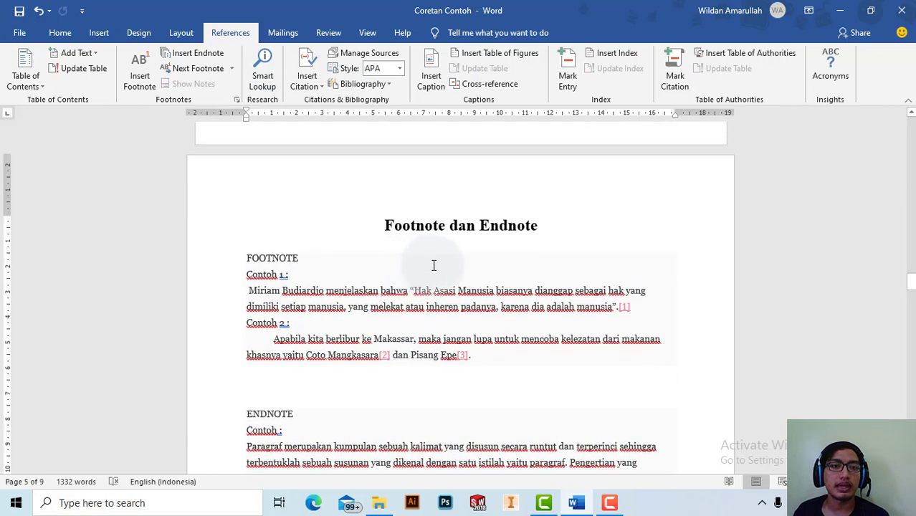
scroll(433, 265, down, 2)
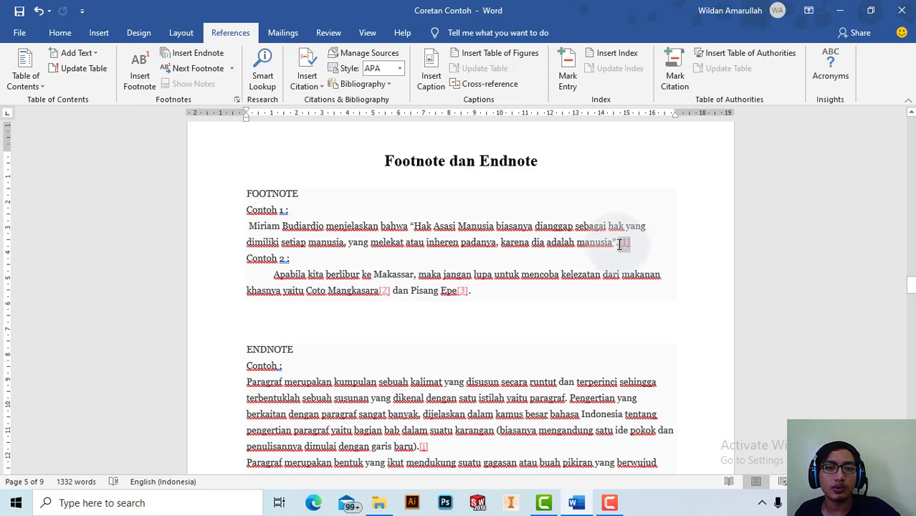
Replace the manual [1] marker after 'manusia' with a real footnote
key(Delete)
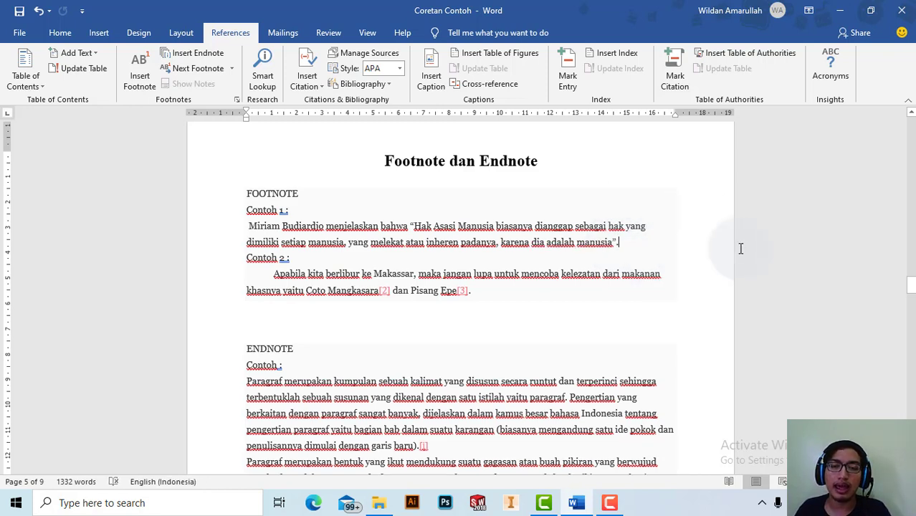
click(142, 68)
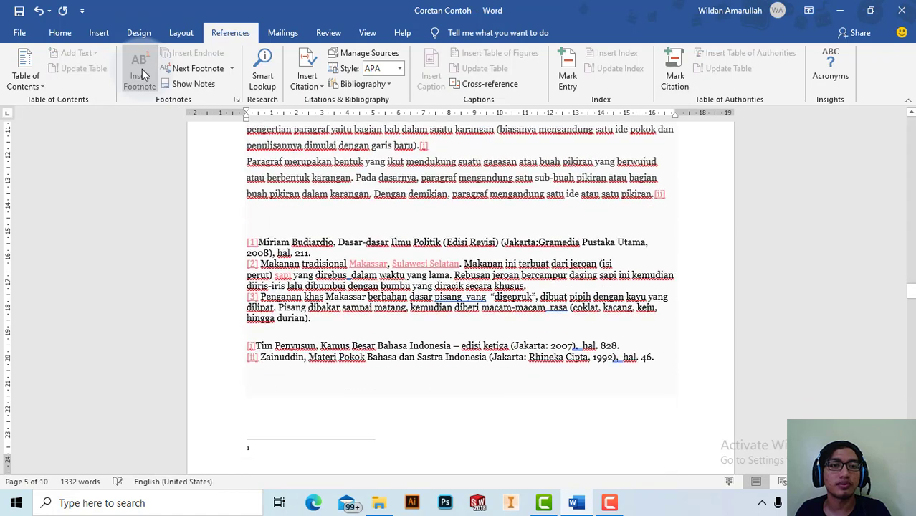
scroll(237, 459, down, 2)
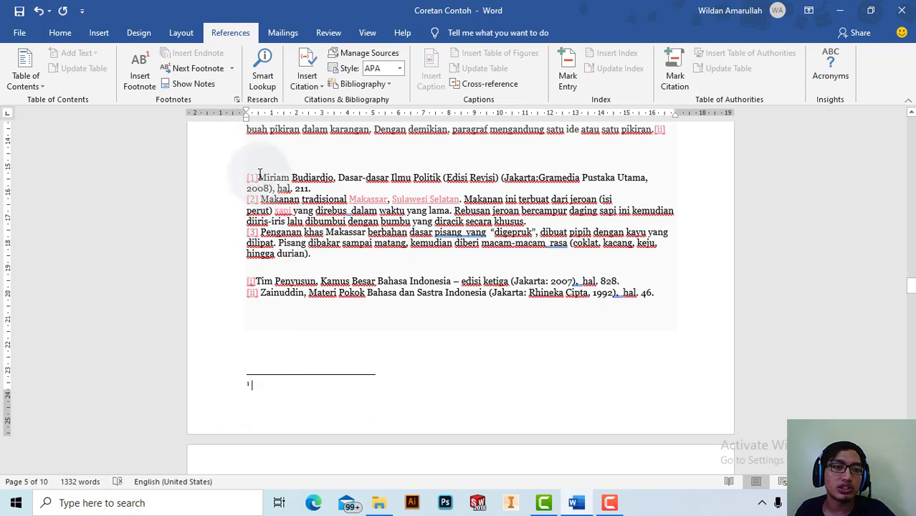
Fill footnote 1 with the old [1] note text citing Dasar-dasar Ilmu Politik, hal. 211
drag(271, 177, 311, 188)
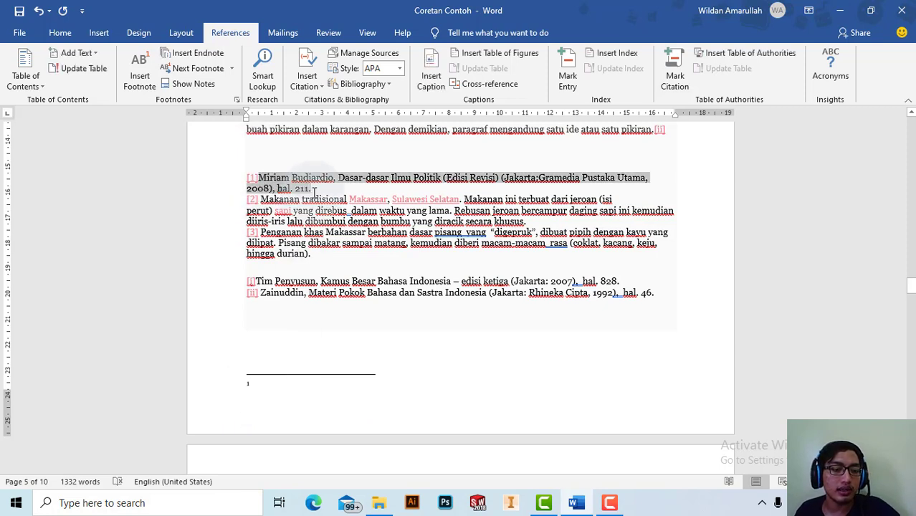
click(281, 378)
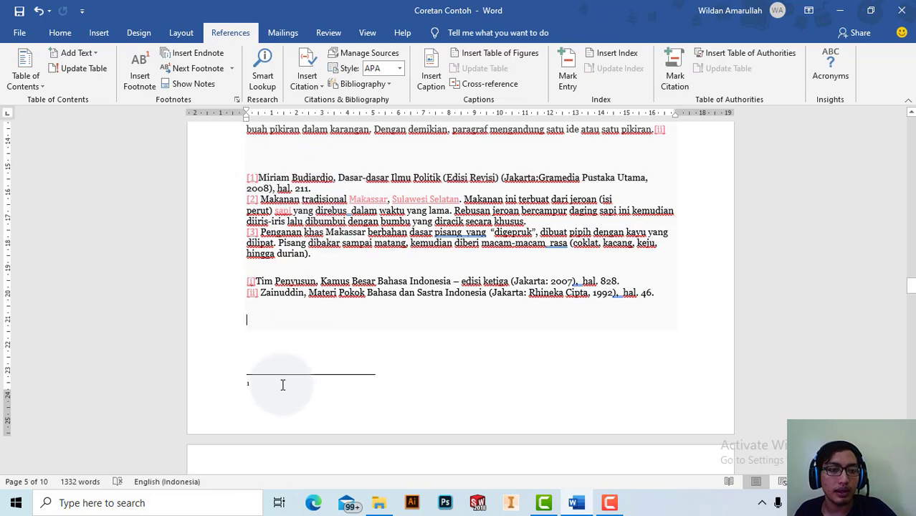
click(281, 386)
text(Miriam Budiardjo, Dasar-dasar Ilmu Politik (Edisi Revisi) (Jakarta:Gramedia Pustaka Utama, 2008), hal. 211.)
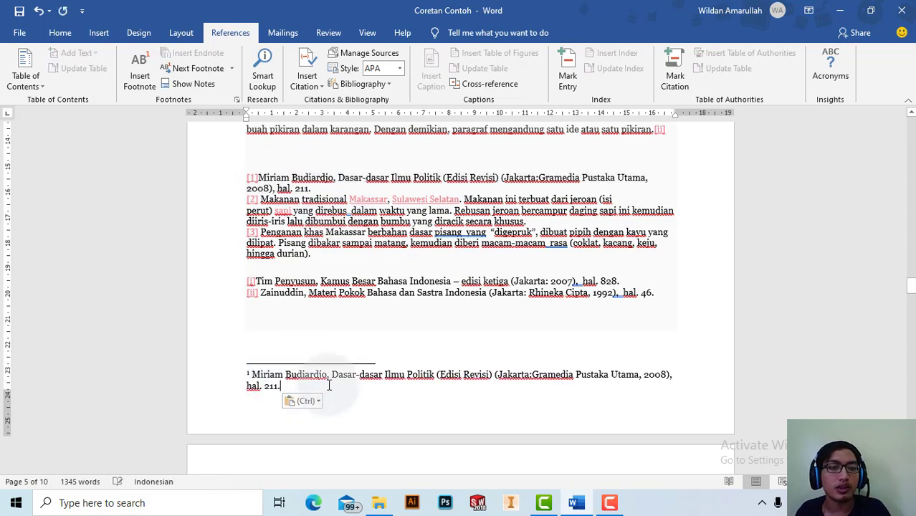
scroll(338, 387, up, 1)
scroll(352, 362, up, 1)
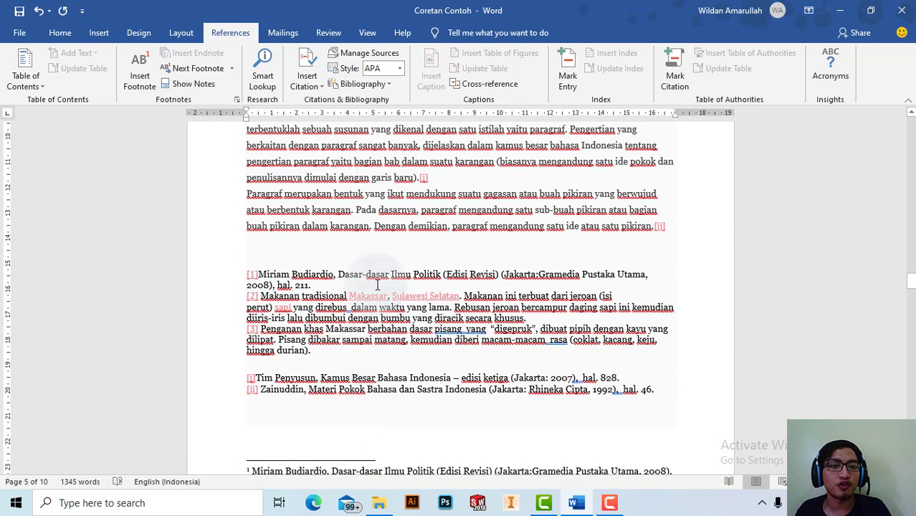
scroll(365, 252, down, 1)
scroll(365, 253, up, 2)
scroll(362, 246, up, 1)
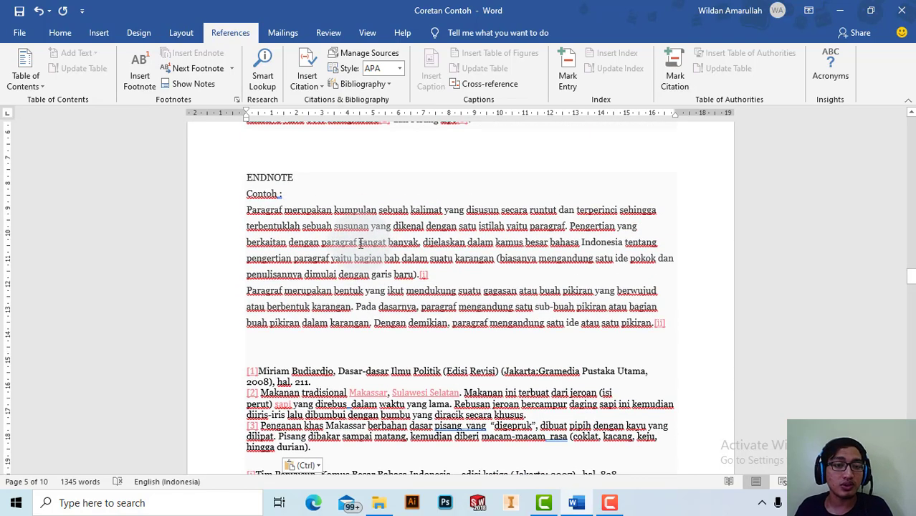
scroll(358, 266, up, 3)
scroll(409, 245, up, 1)
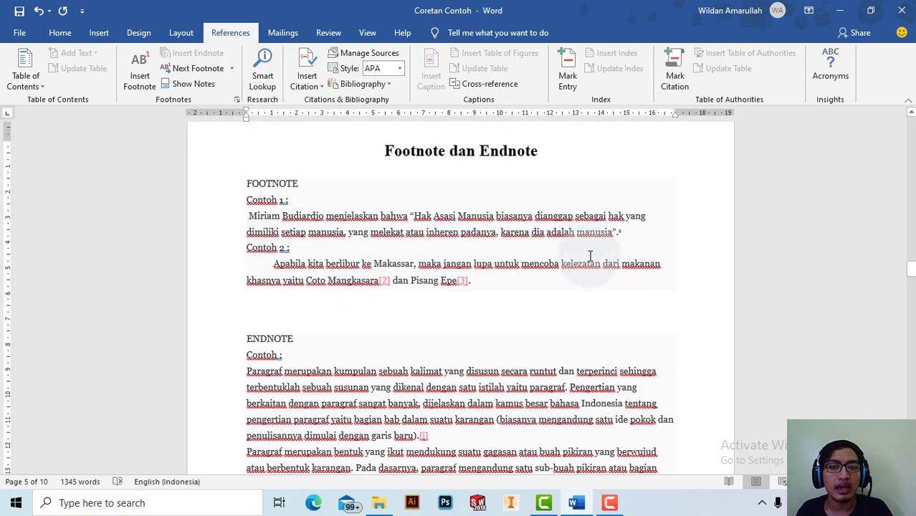
scroll(502, 260, down, 3)
scroll(393, 364, down, 3)
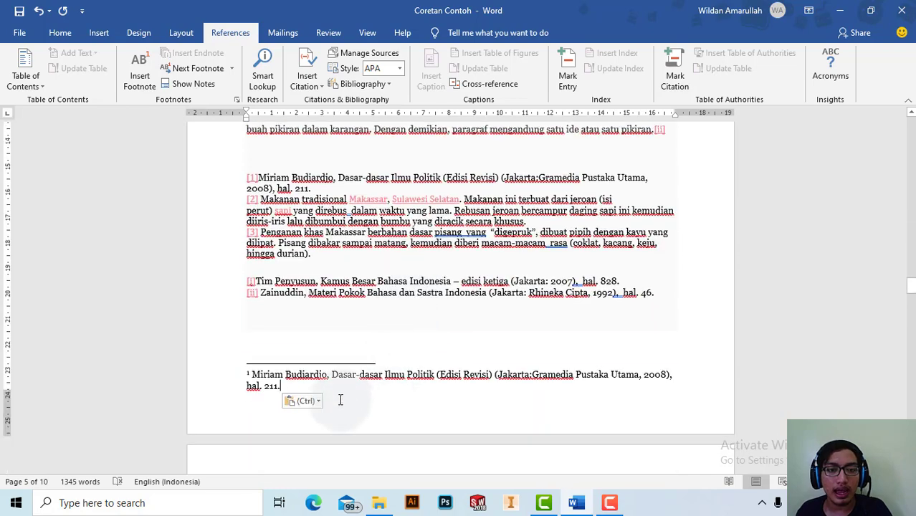
scroll(311, 380, up, 3)
scroll(373, 344, up, 3)
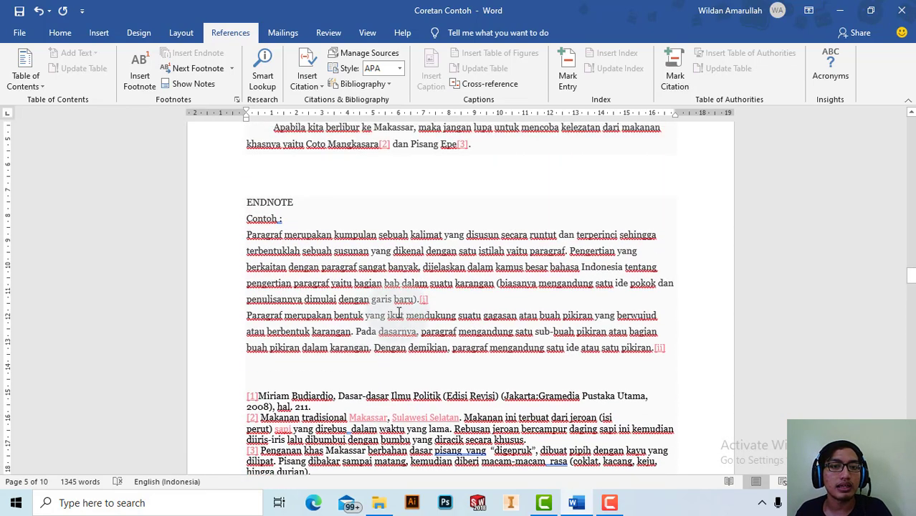
scroll(387, 235, up, 1)
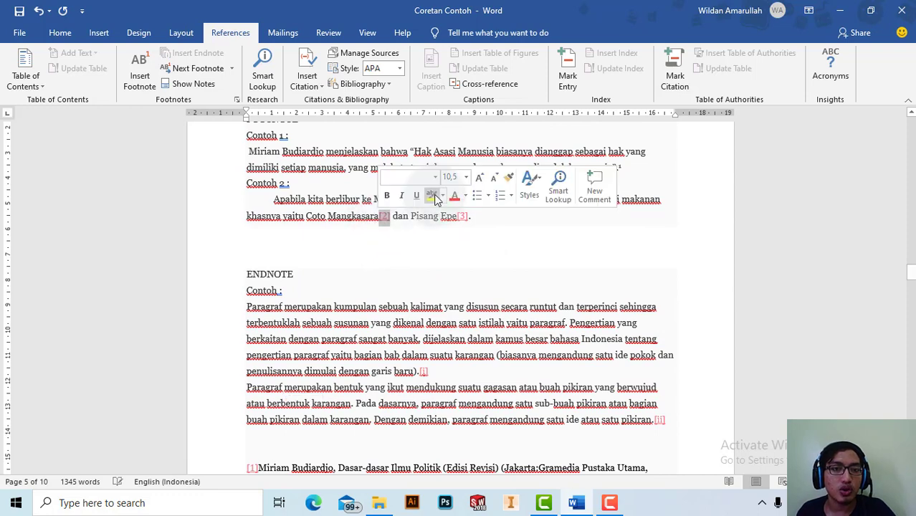
Replace the manual [2] marker after 'Coto Mangkasara' with a real footnote
key(Delete)
scroll(405, 267, down, 1)
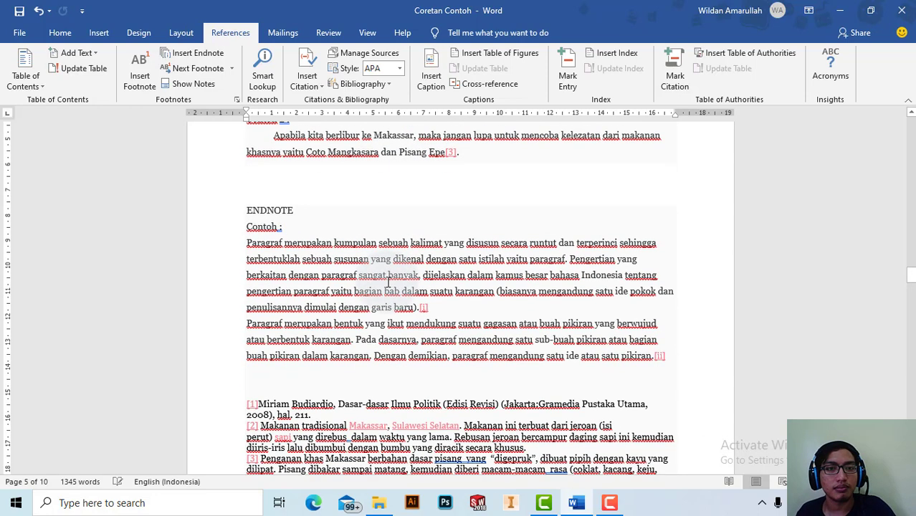
scroll(337, 367, down, 1)
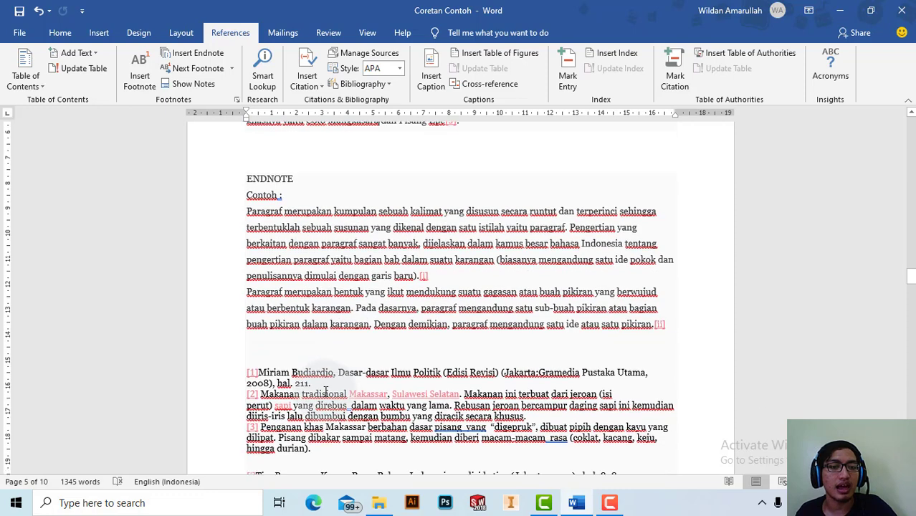
scroll(280, 344, down, 1)
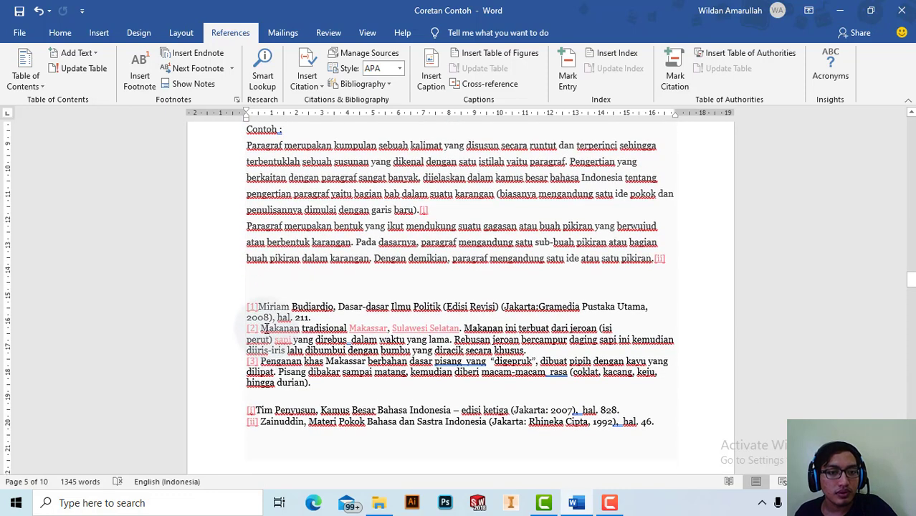
scroll(380, 230, up, 2)
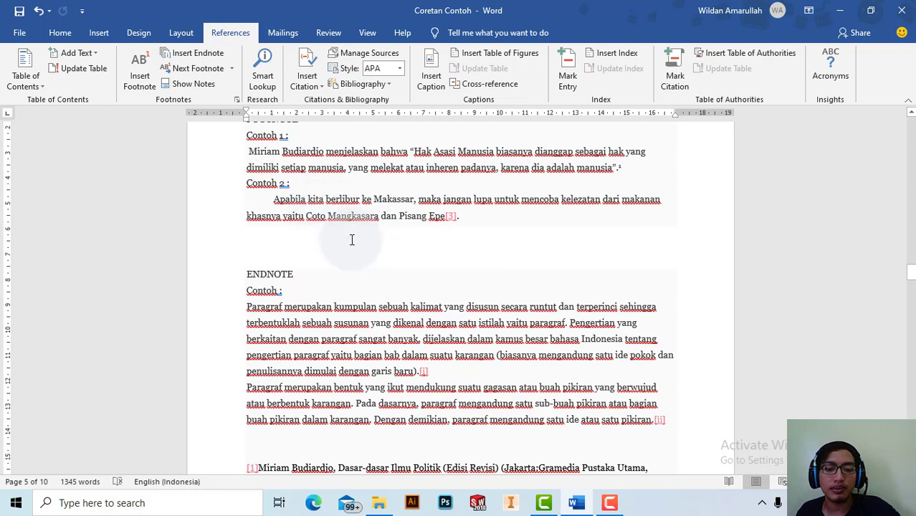
click(144, 67)
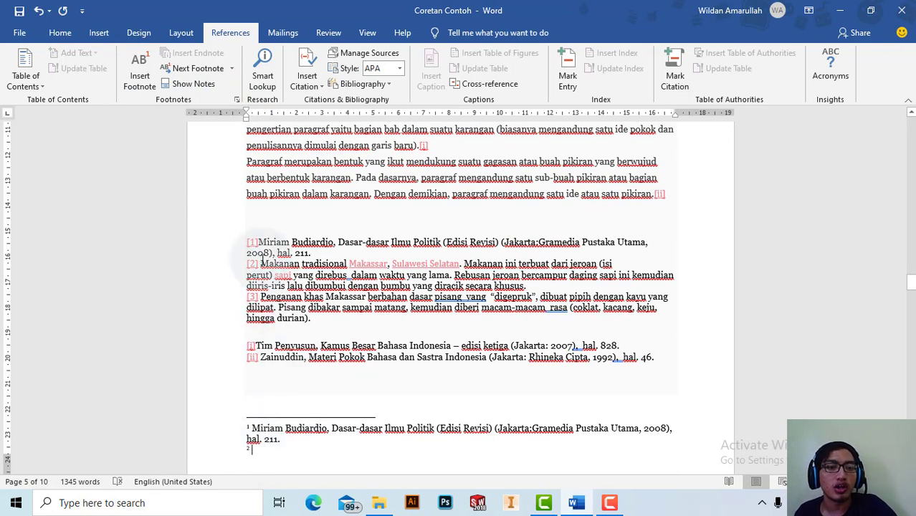
Put the Makanan tradisional Makassar text from old note [2] into footnote 2
drag(262, 264, 527, 284)
key(ctrl+c)
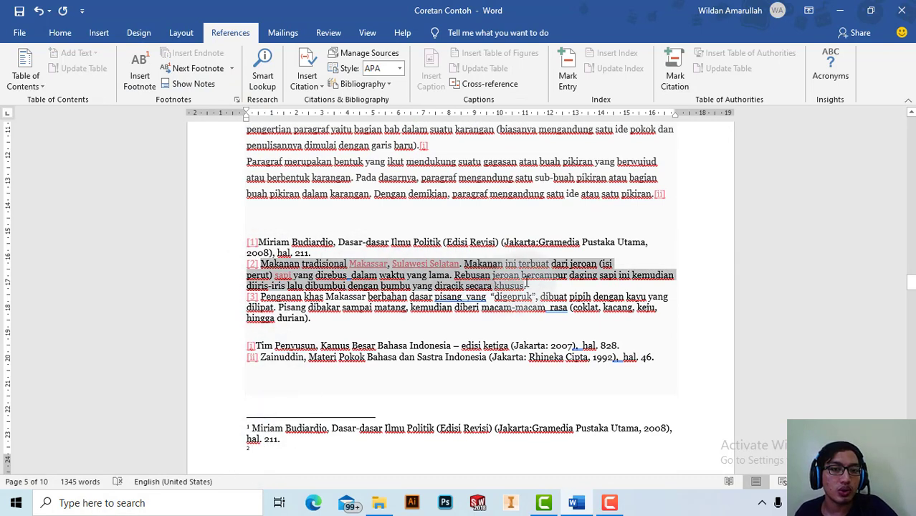
click(372, 457)
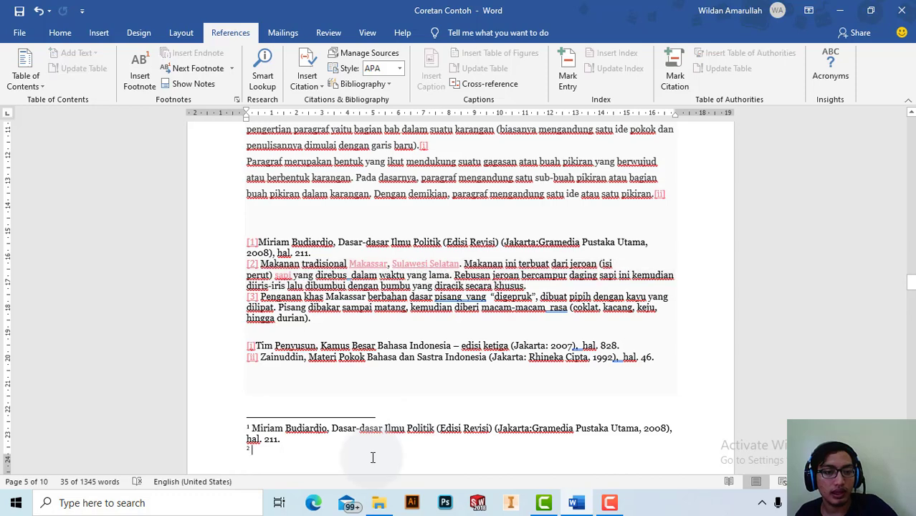
key(ctrl+v)
scroll(341, 255, up, 2)
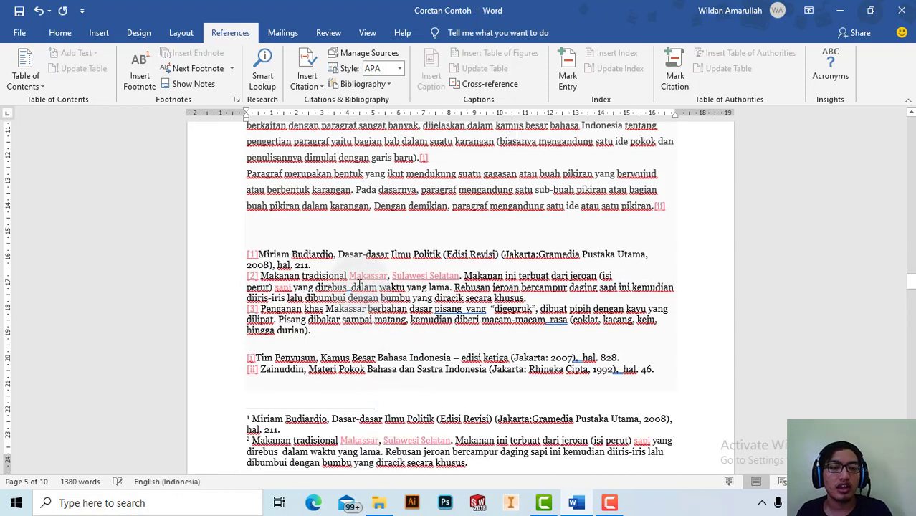
scroll(341, 255, up, 4)
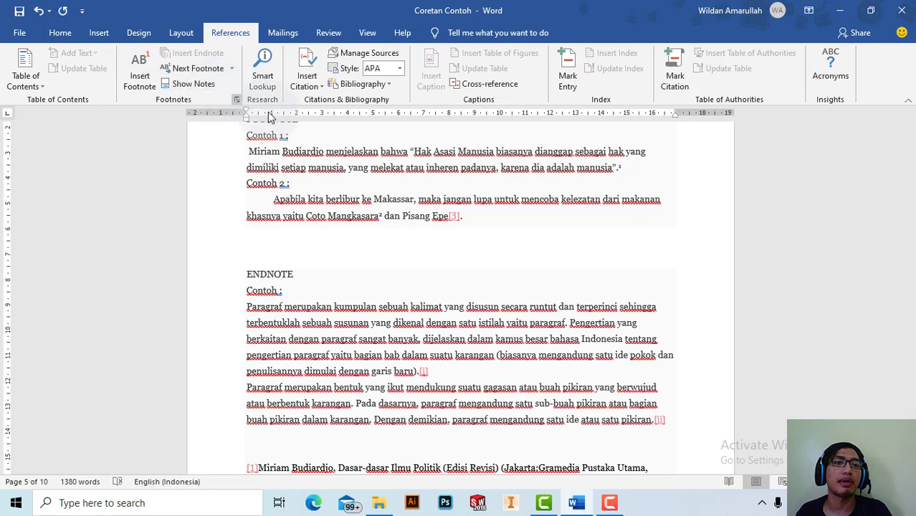
Delete the typed [i] mark after 'garis baru).' in the ENDNOTE example paragraph
scroll(415, 245, down, 2)
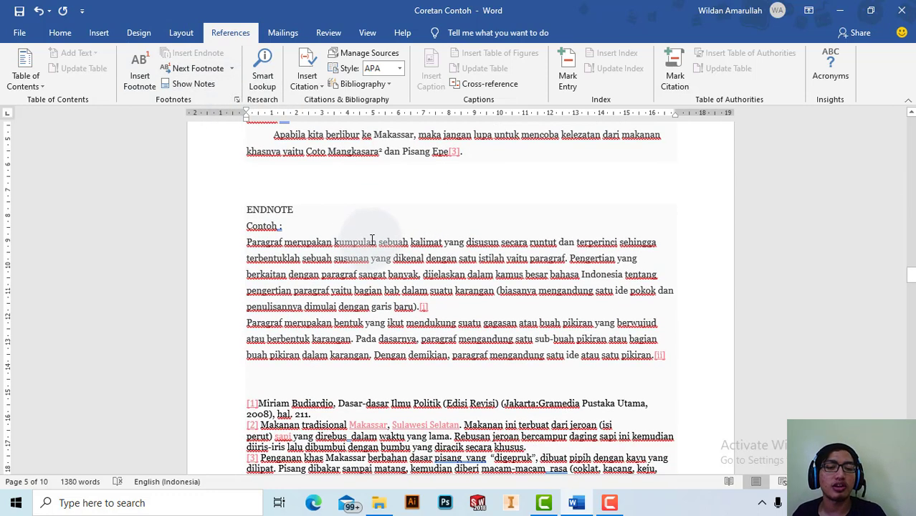
scroll(387, 236, down, 1)
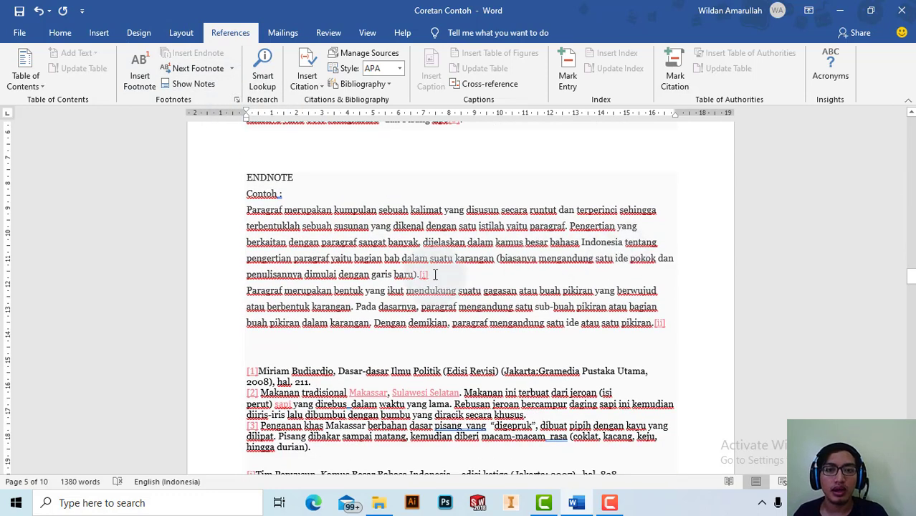
double_click(425, 274)
scroll(430, 276, up, 5)
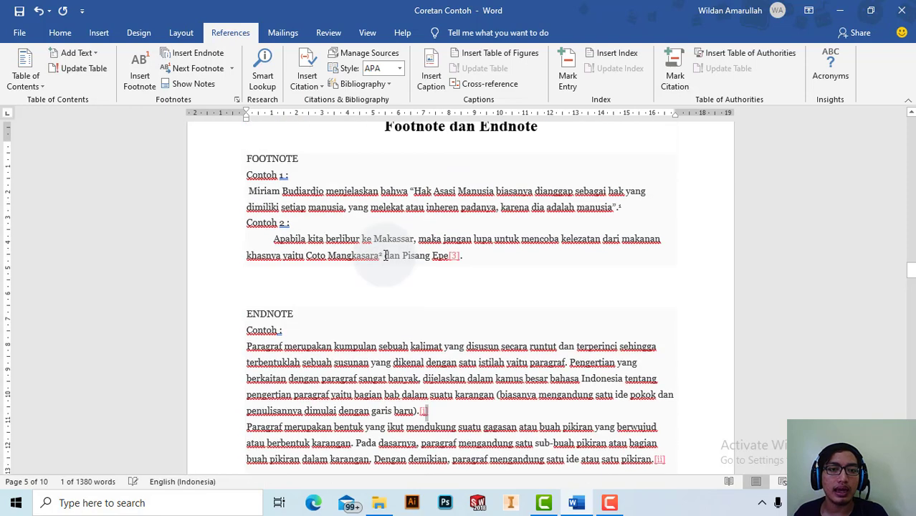
scroll(480, 398, down, 2)
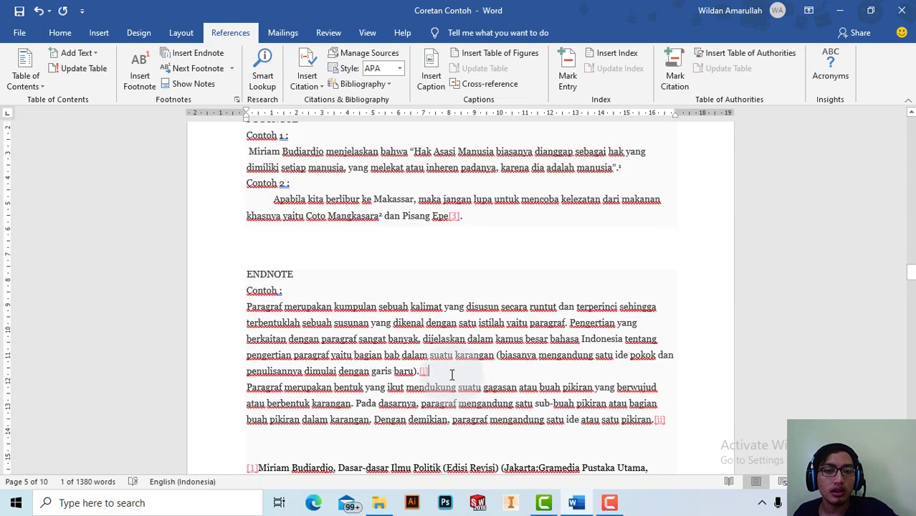
double_click(424, 371)
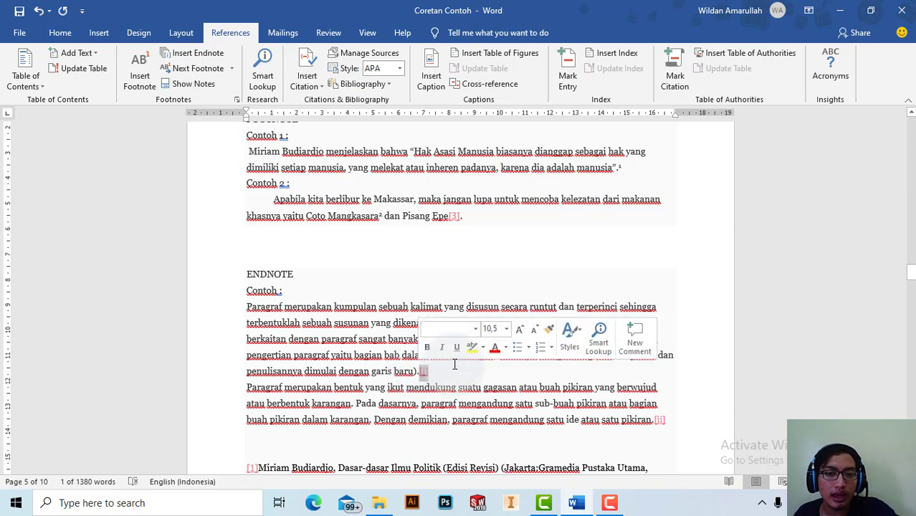
key(Delete)
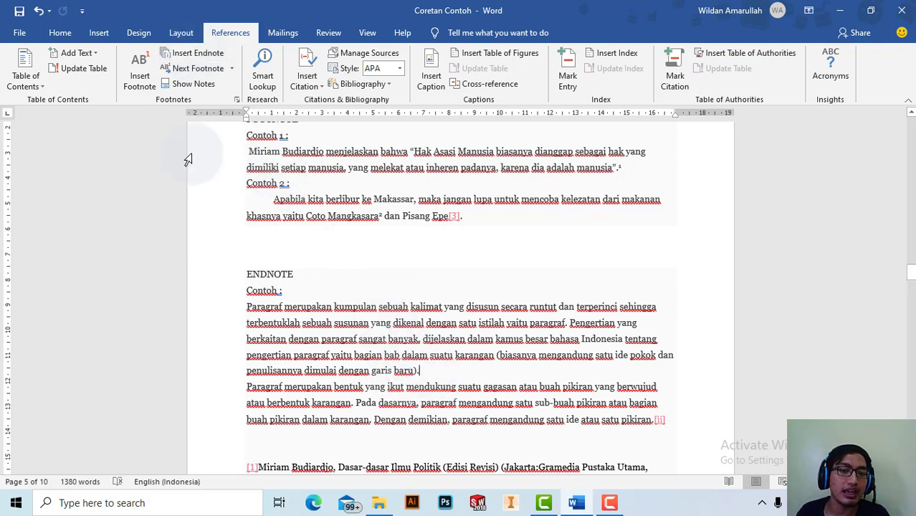
Insert a real endnote after 'garis baru).' in the ENDNOTE example
click(208, 57)
click(340, 196)
scroll(340, 196, up, 2)
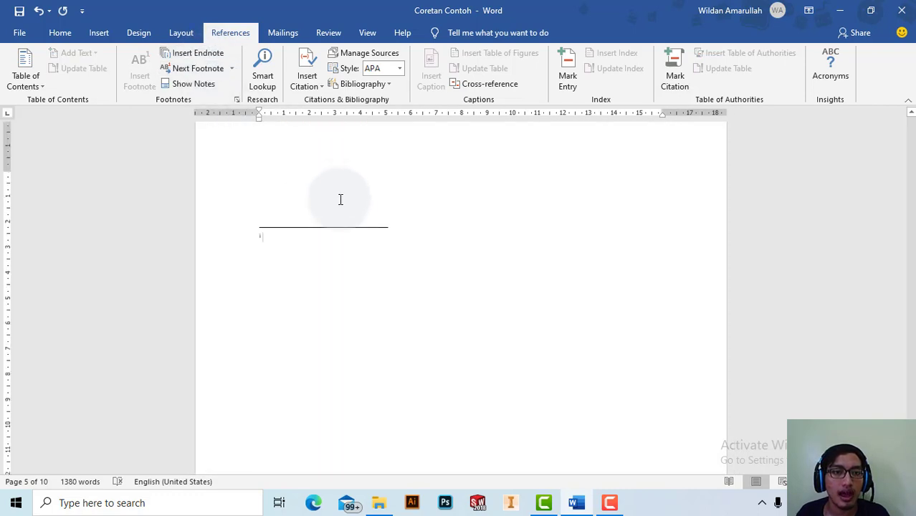
scroll(339, 198, up, 4)
scroll(341, 276, up, 3)
scroll(359, 351, down, 2)
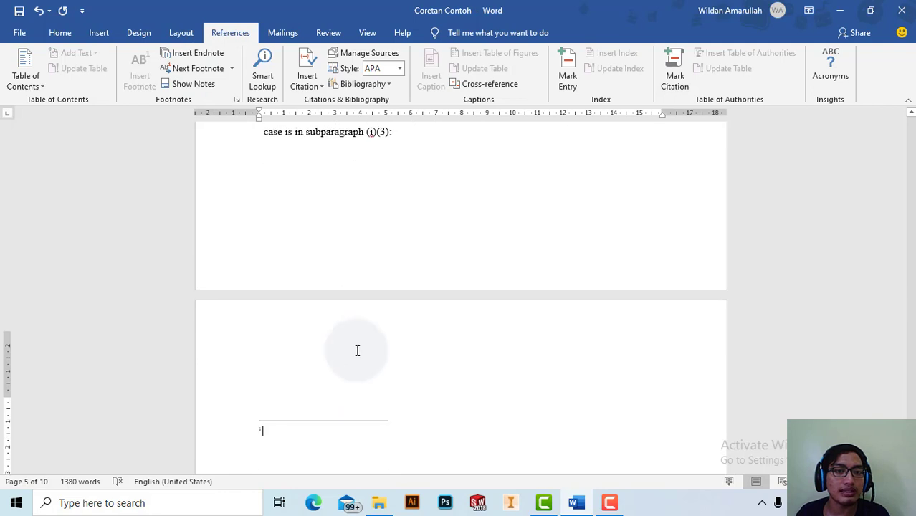
scroll(351, 316, up, 3)
scroll(341, 261, down, 8)
scroll(326, 223, down, 4)
scroll(323, 209, up, 2)
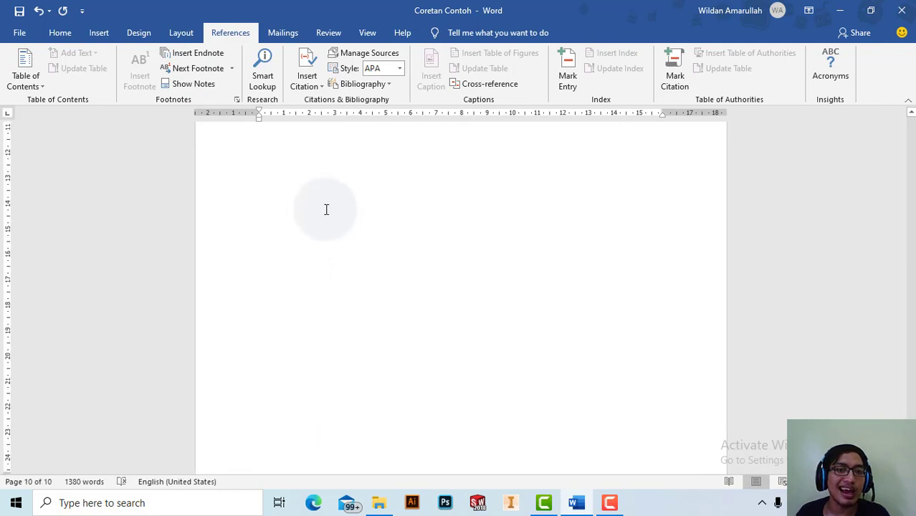
scroll(308, 240, up, 2)
scroll(307, 241, up, 4)
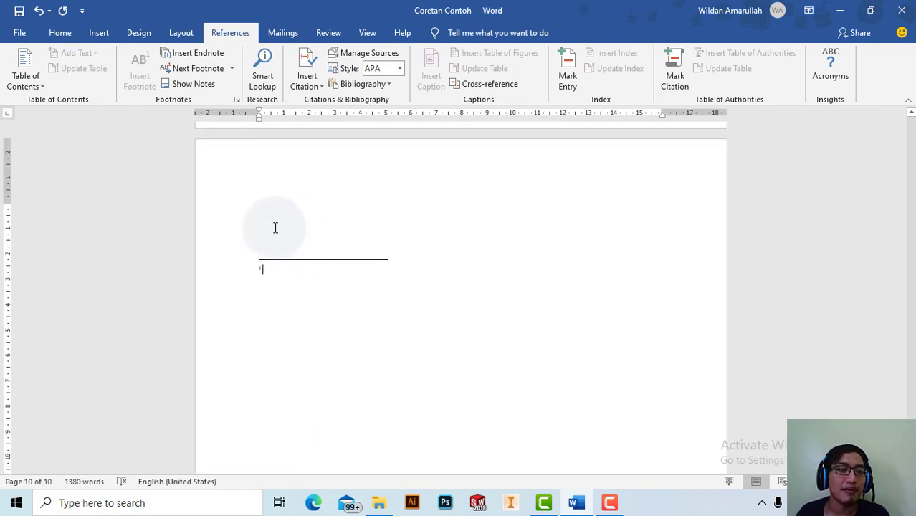
scroll(275, 227, down, 1)
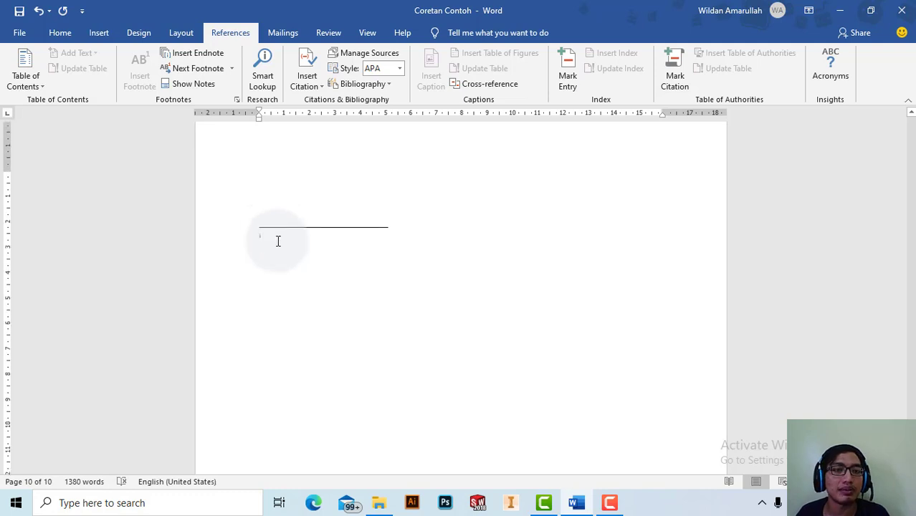
scroll(268, 231, down, 2)
scroll(265, 219, up, 1)
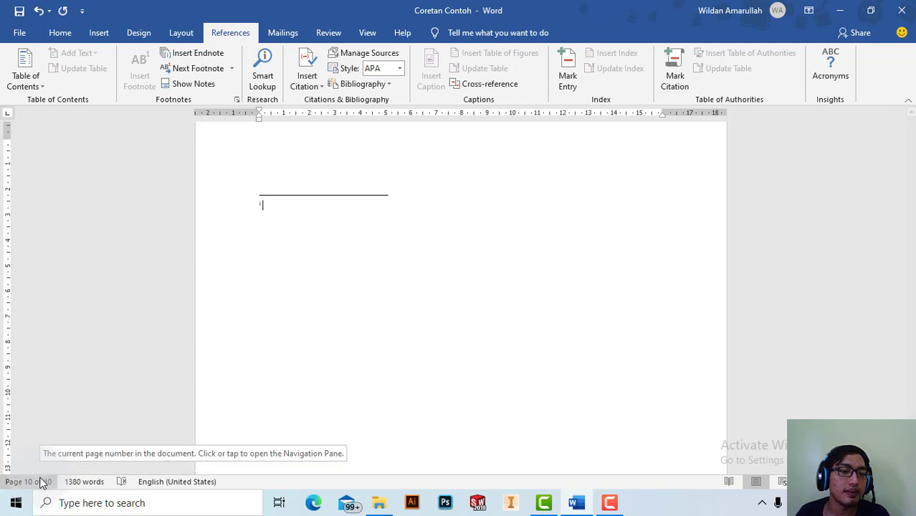
scroll(93, 405, down, 1)
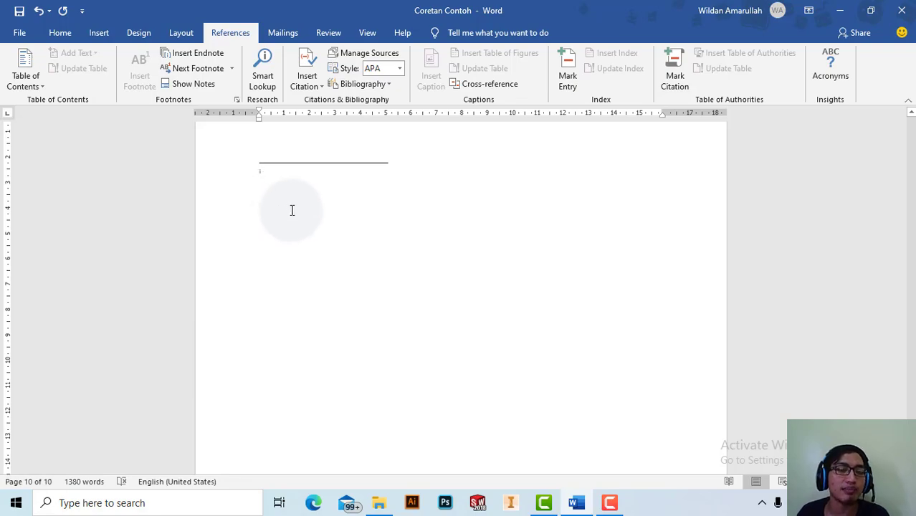
scroll(291, 210, up, 3)
scroll(290, 211, up, 3)
scroll(308, 228, up, 3)
scroll(308, 228, up, 5)
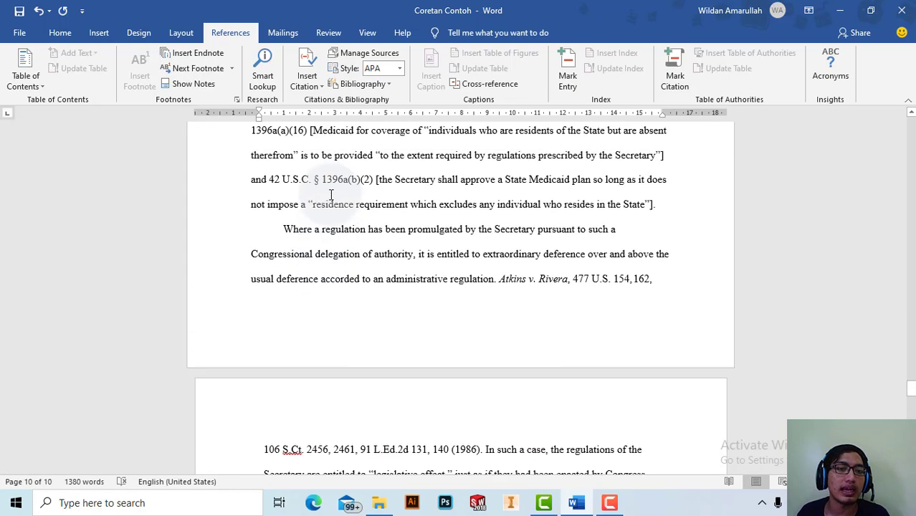
scroll(324, 201, up, 5)
scroll(319, 215, up, 5)
scroll(358, 264, up, 3)
scroll(357, 264, down, 5)
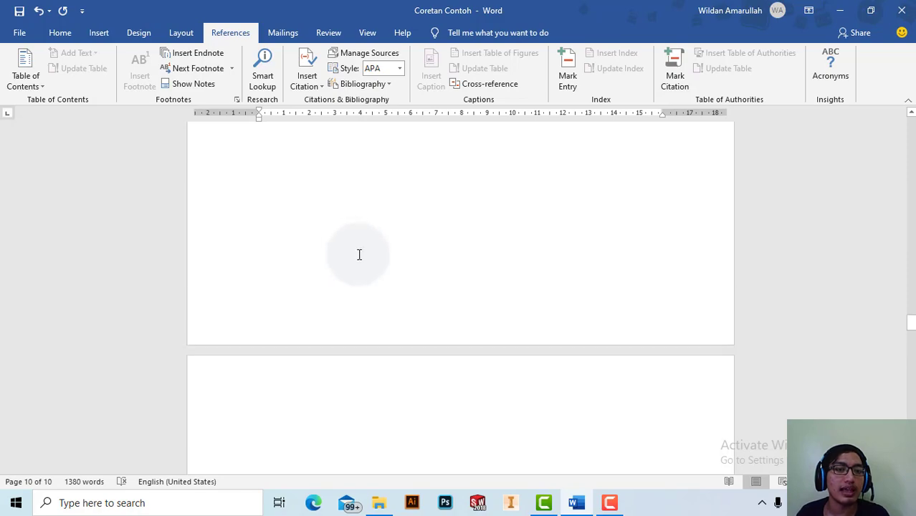
scroll(360, 254, down, 5)
scroll(341, 244, down, 5)
scroll(337, 266, down, 5)
scroll(339, 269, down, 4)
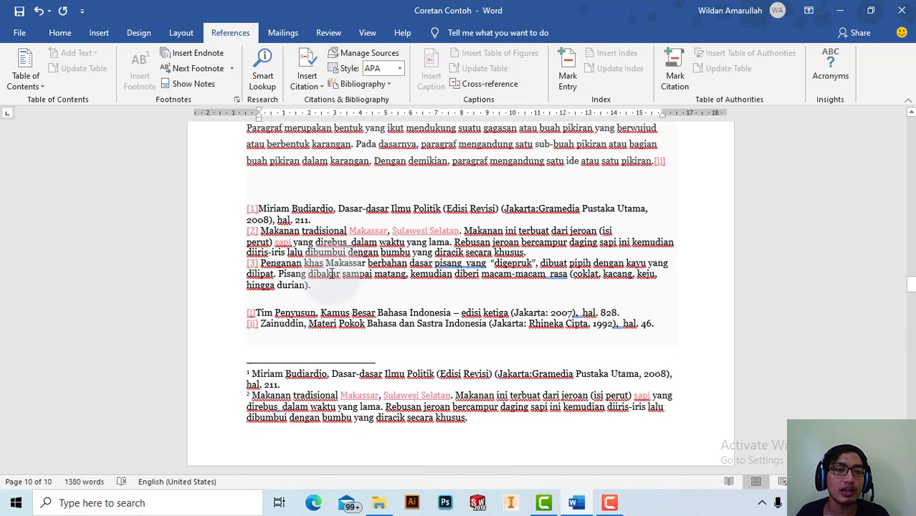
scroll(307, 252, down, 1)
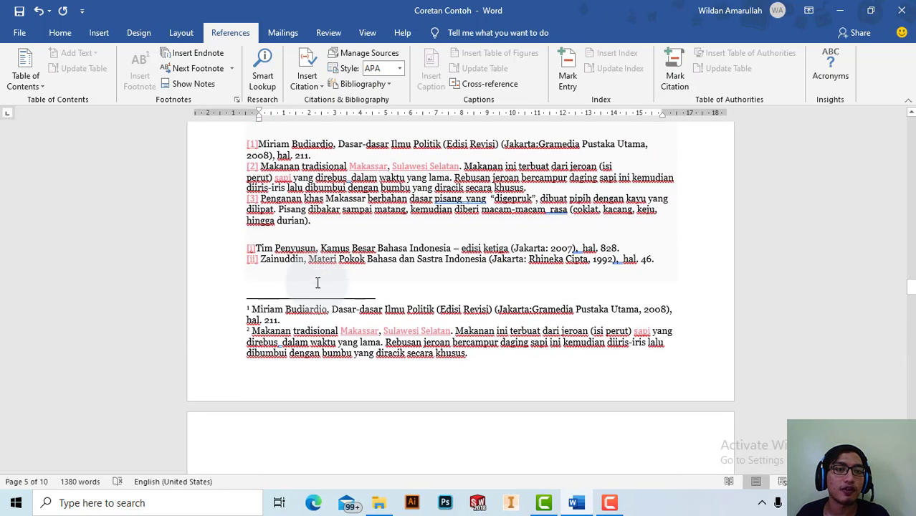
Paste the Tim Penyusun Kamus Besar Bahasa Indonesia entry into the empty end note, then return to page 5
click(267, 306)
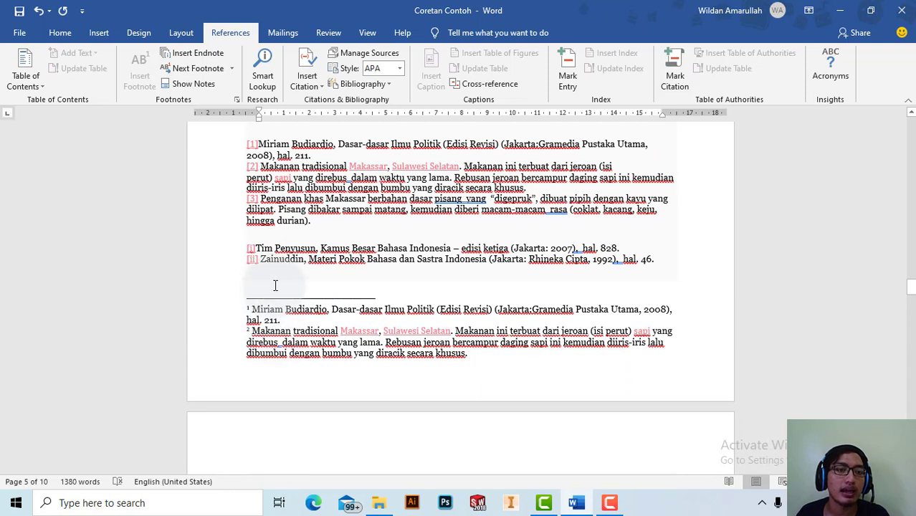
click(262, 244)
drag(256, 247, 620, 242)
key(ctrl+c)
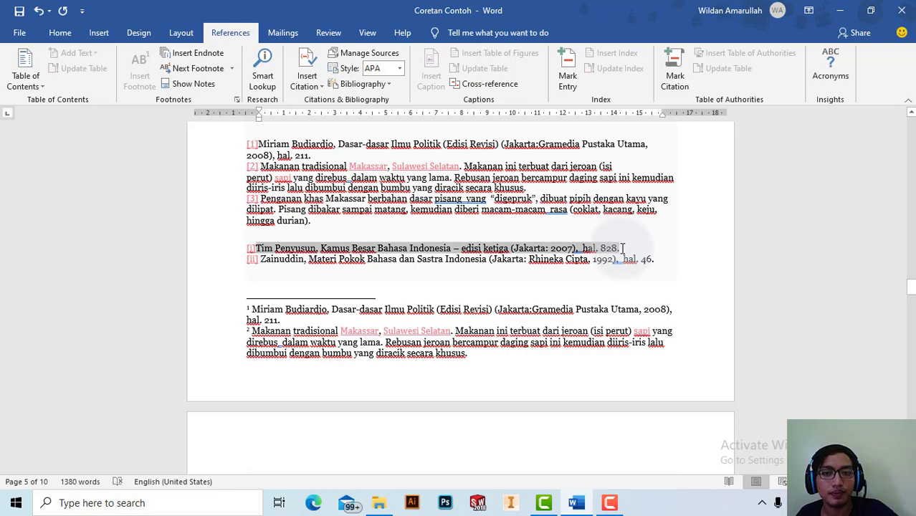
scroll(445, 282, down, 1)
scroll(446, 282, down, 10)
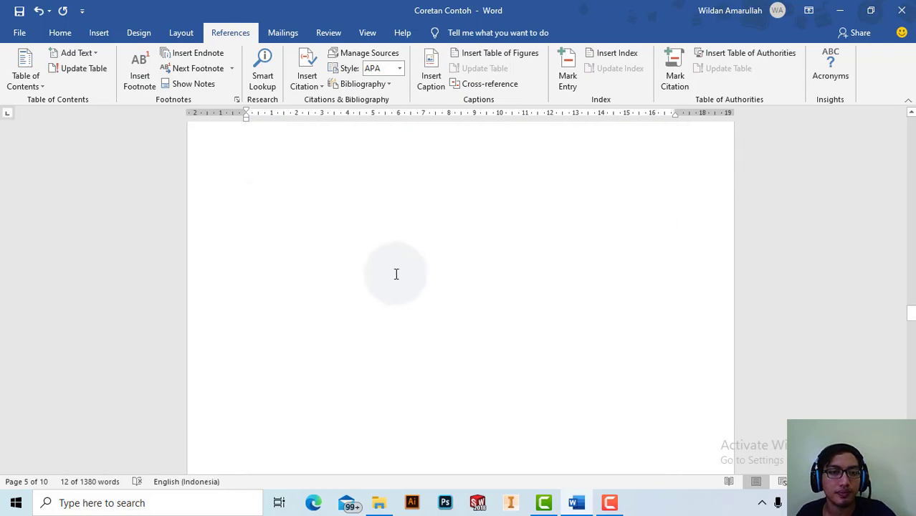
scroll(326, 304, down, 10)
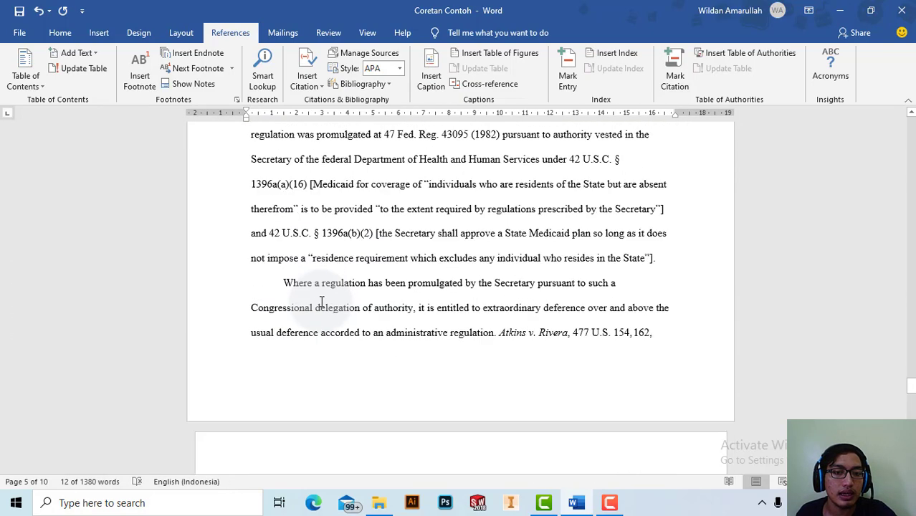
scroll(321, 302, down, 10)
scroll(307, 305, down, 10)
scroll(307, 315, down, 1)
click(304, 332)
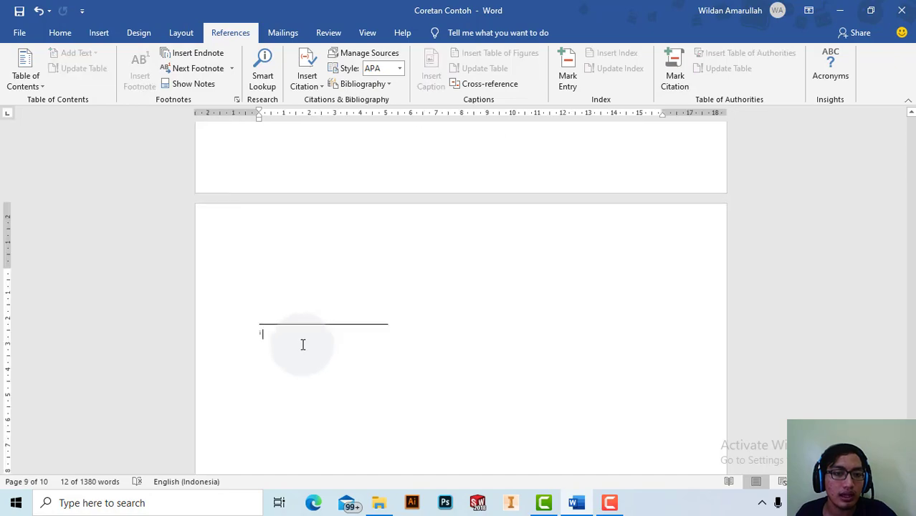
key(ctrl+v)
scroll(415, 334, up, 2)
scroll(415, 334, up, 5)
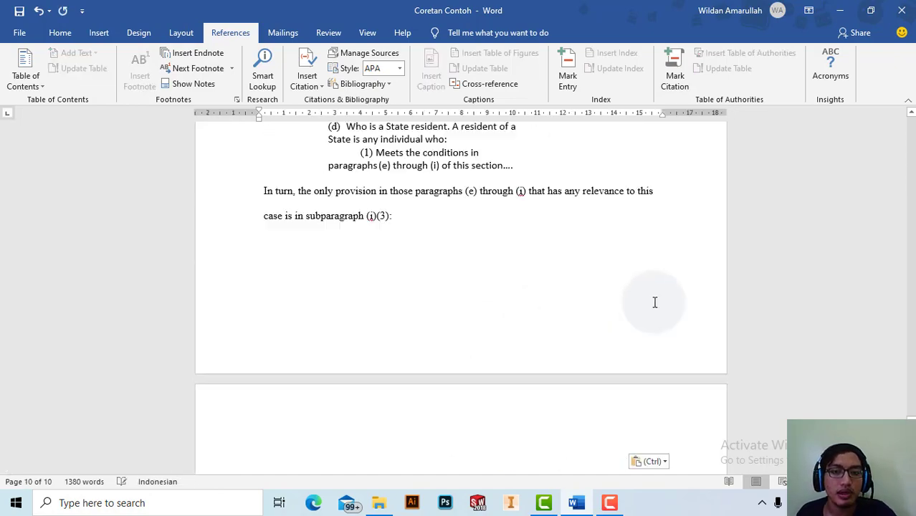
scroll(654, 303, up, 5)
scroll(714, 310, up, 5)
scroll(670, 254, up, 5)
scroll(638, 276, up, 5)
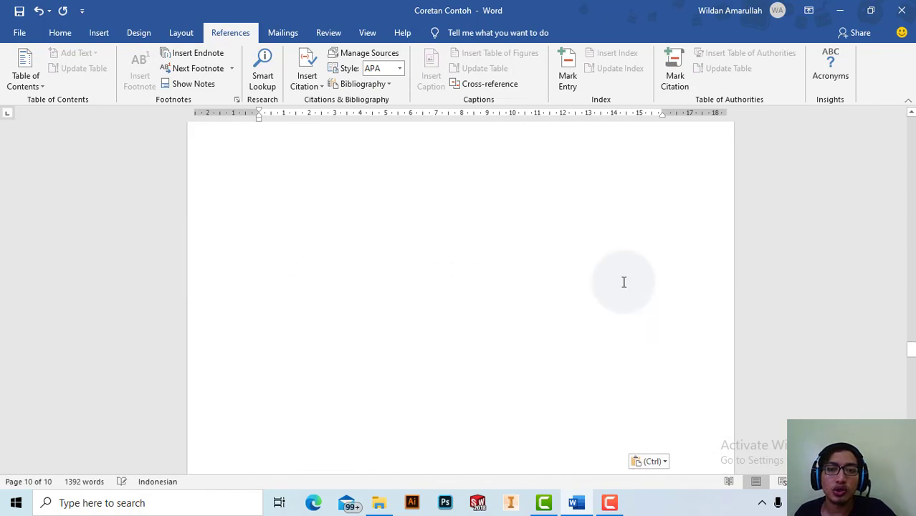
scroll(586, 282, up, 5)
scroll(579, 271, up, 5)
scroll(579, 271, up, 5)
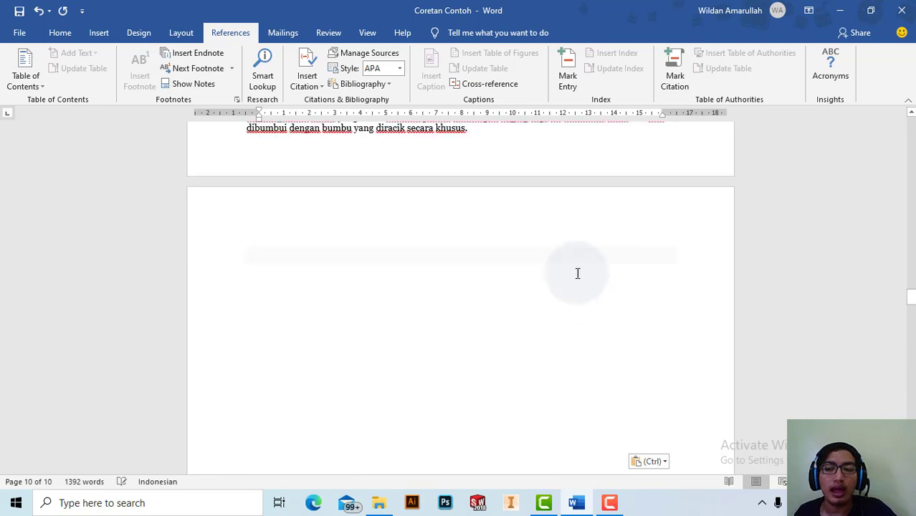
scroll(539, 275, up, 5)
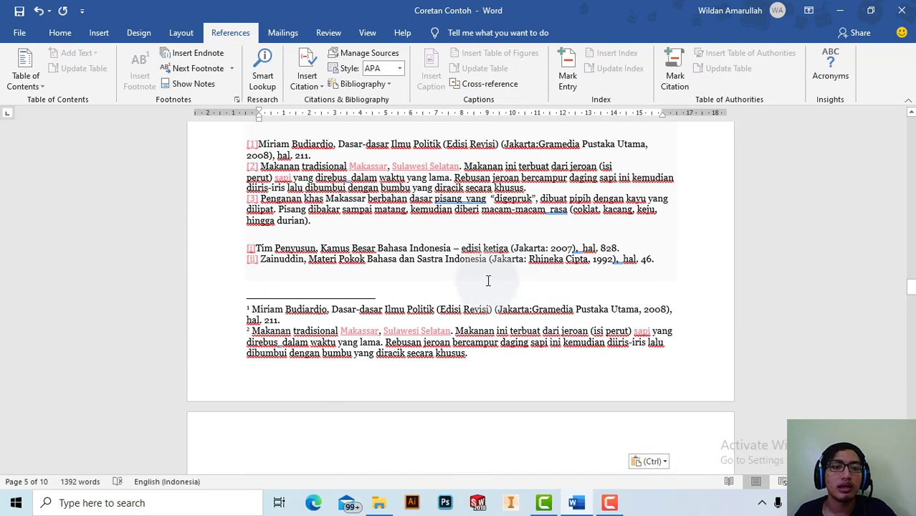
scroll(443, 280, up, 1)
scroll(443, 273, up, 1)
scroll(437, 308, up, 1)
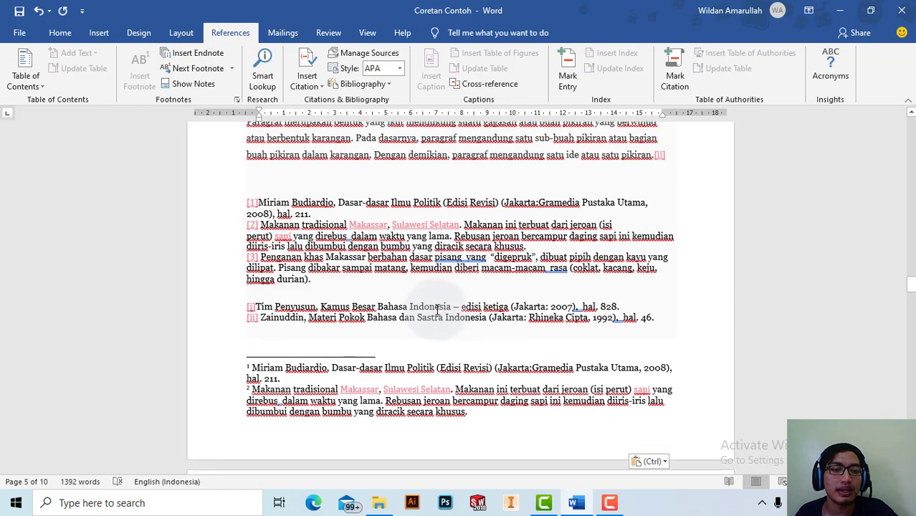
scroll(438, 310, up, 2)
scroll(415, 322, up, 2)
scroll(395, 337, up, 1)
scroll(375, 420, up, 1)
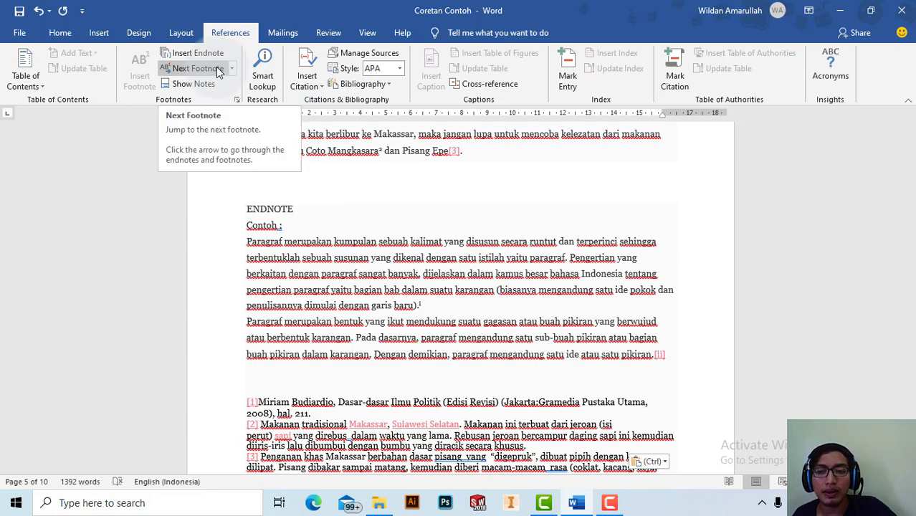
scroll(382, 235, up, 3)
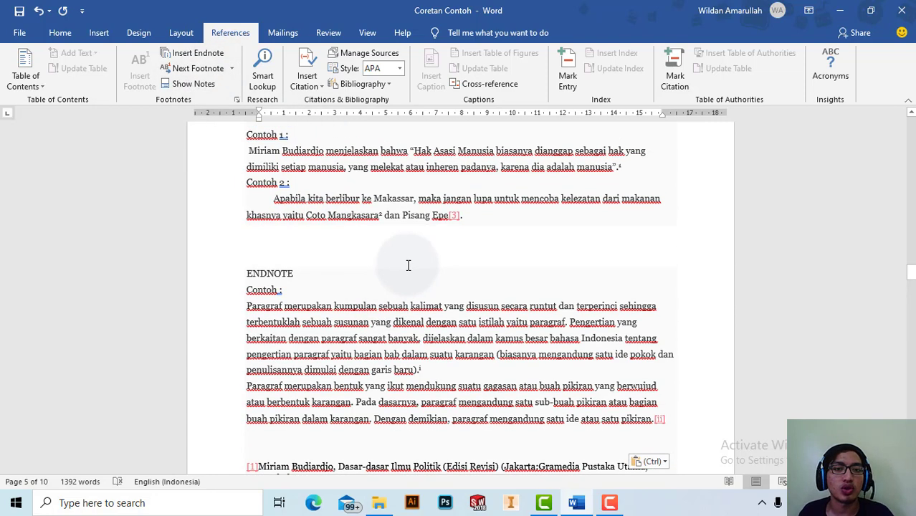
click(228, 69)
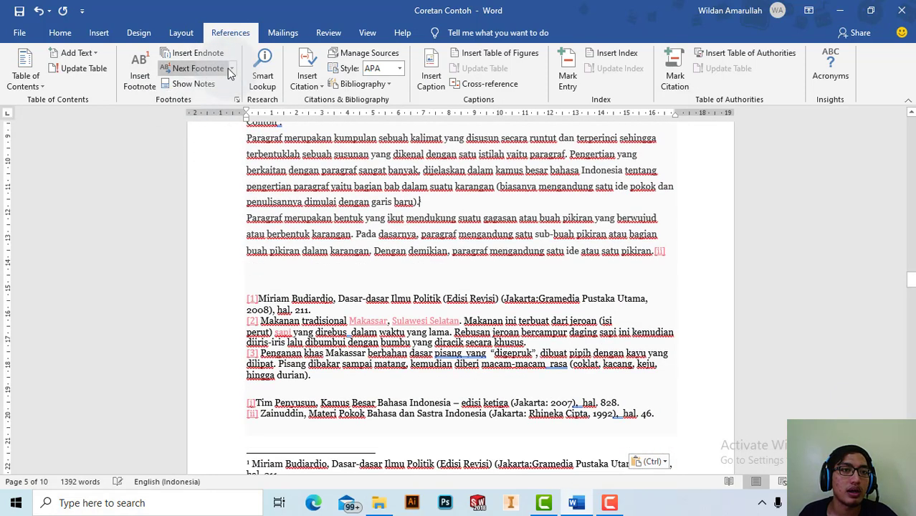
click(232, 68)
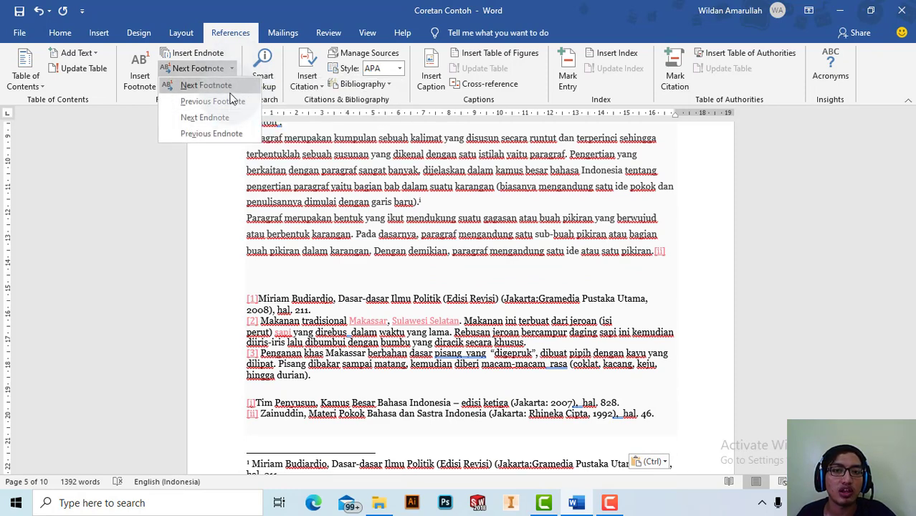
click(230, 101)
scroll(287, 352, down, 2)
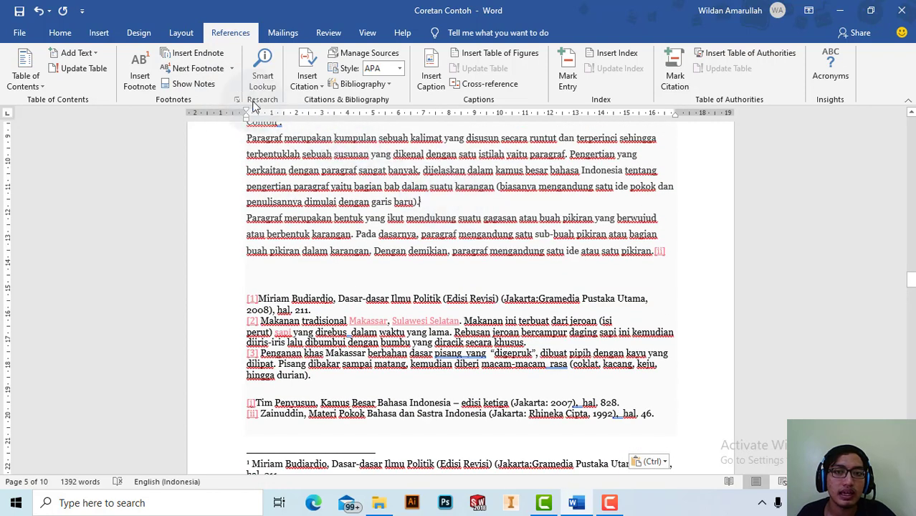
click(231, 69)
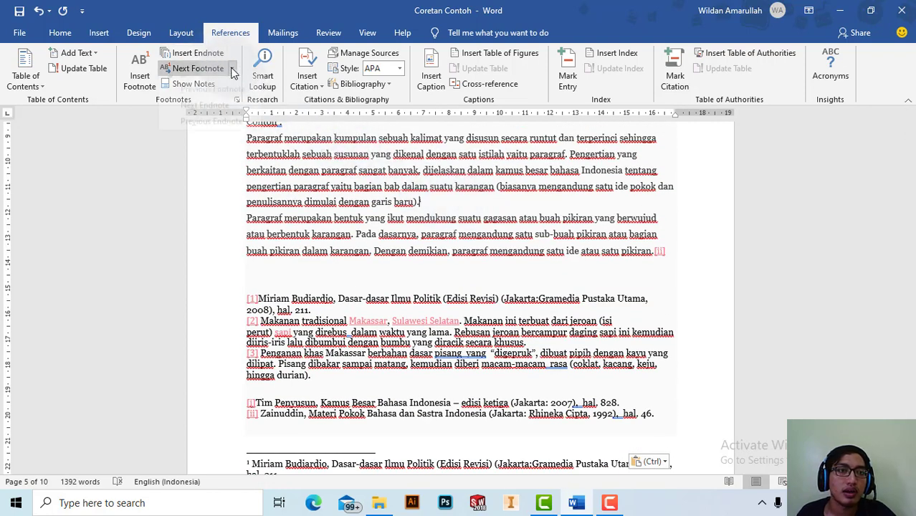
click(239, 89)
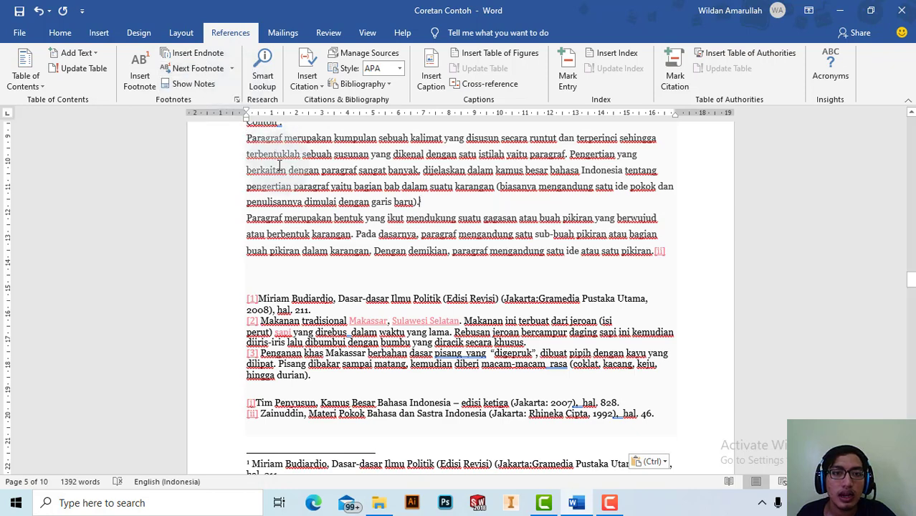
scroll(274, 164, down, 1)
scroll(275, 164, down, 3)
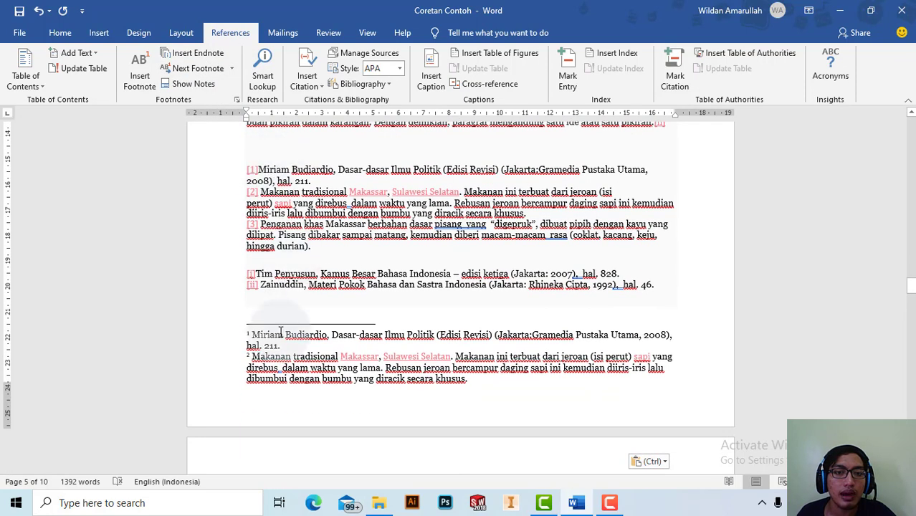
click(231, 69)
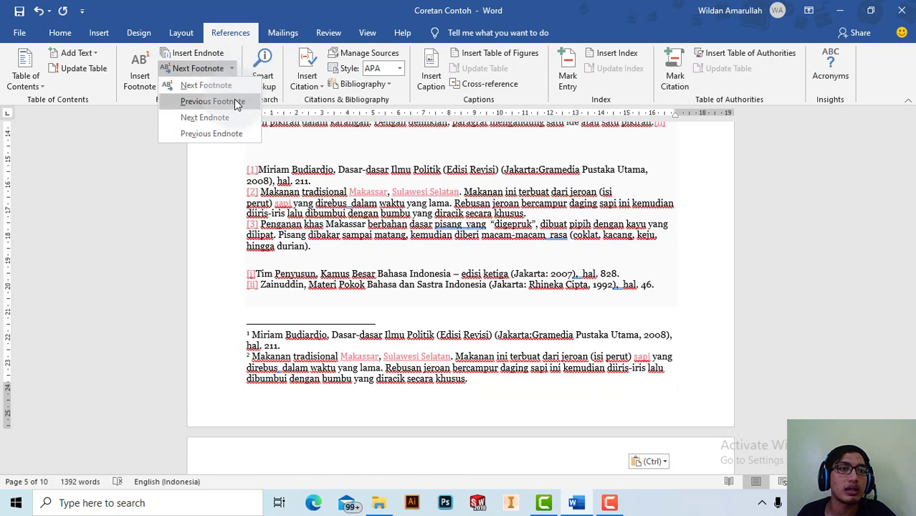
click(230, 119)
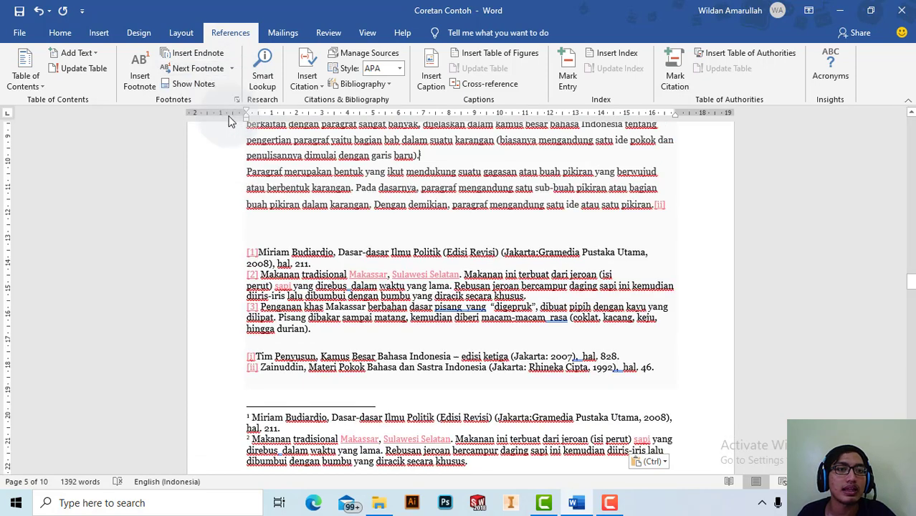
scroll(448, 229, up, 2)
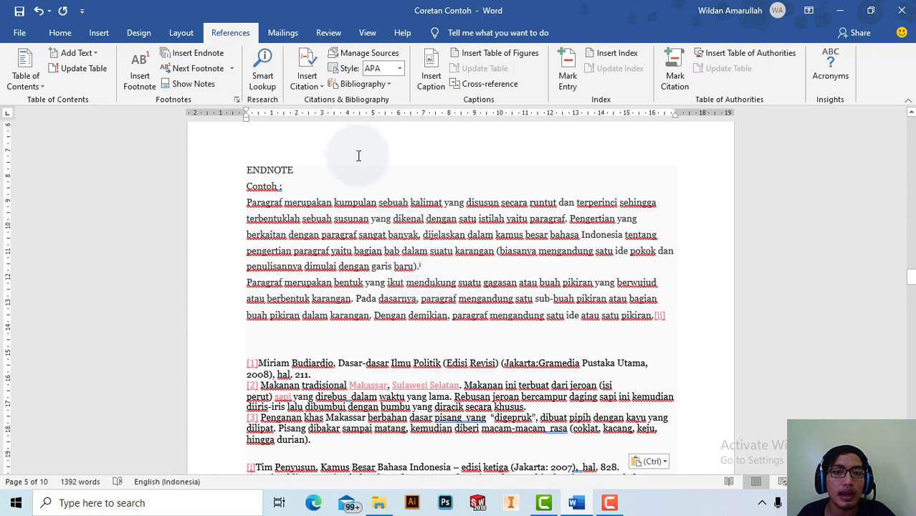
click(231, 69)
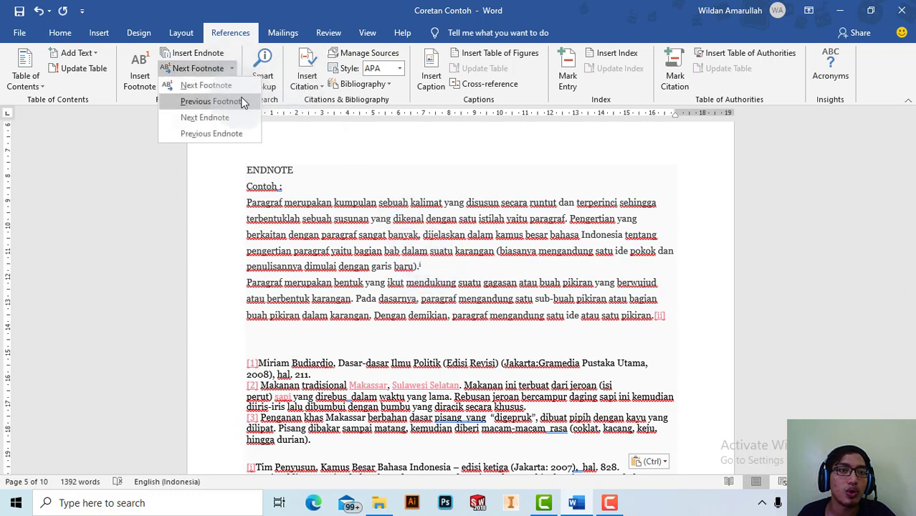
click(242, 104)
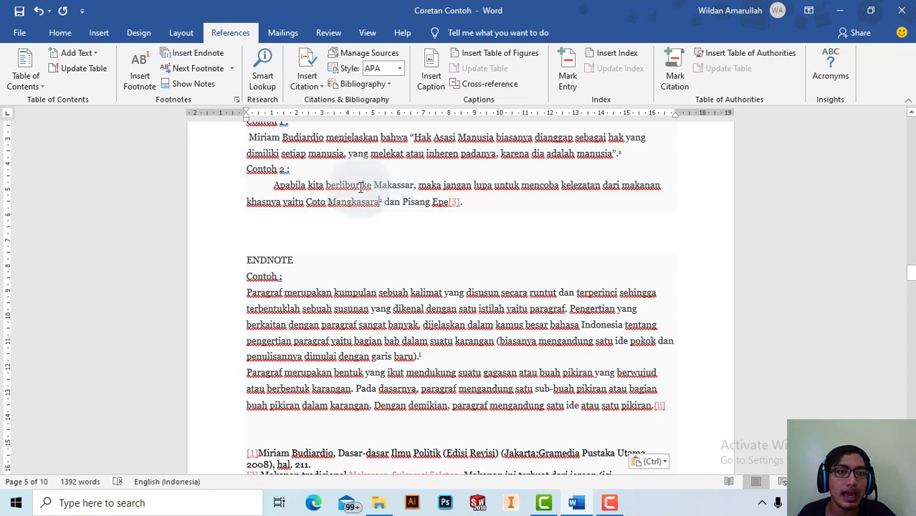
click(232, 69)
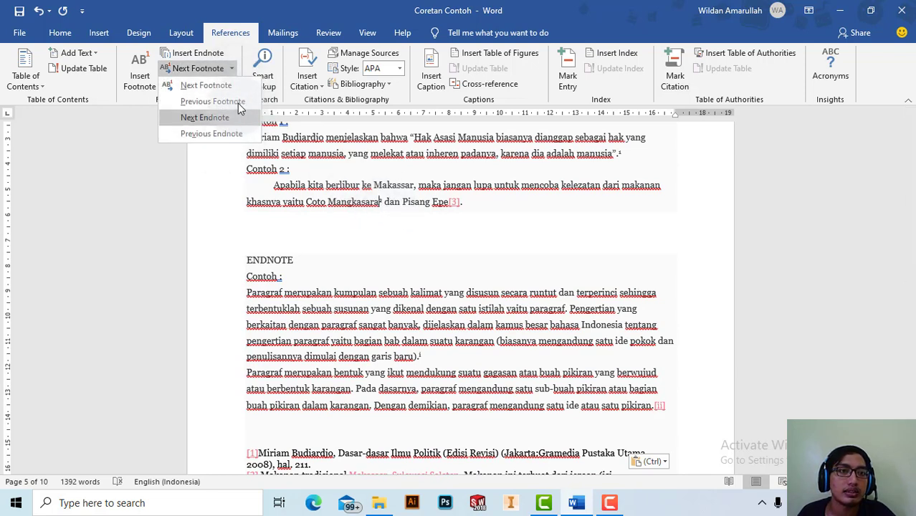
click(236, 118)
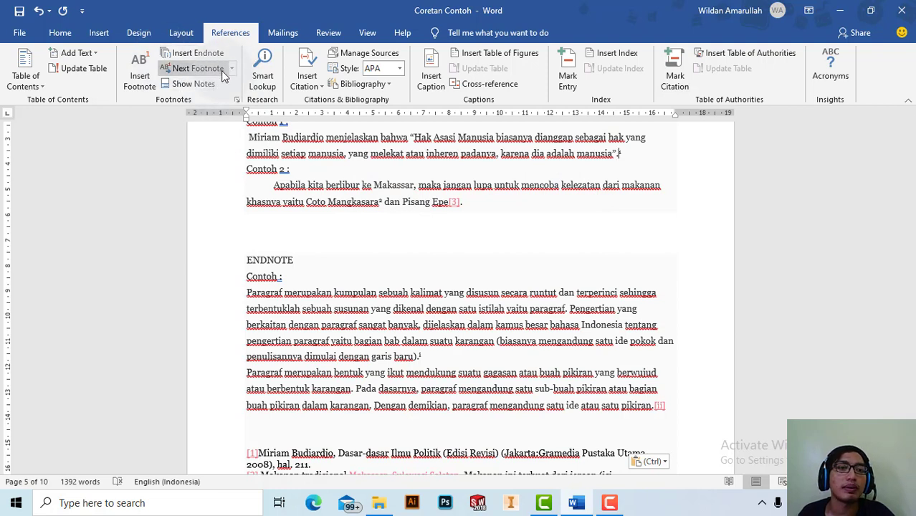
click(230, 68)
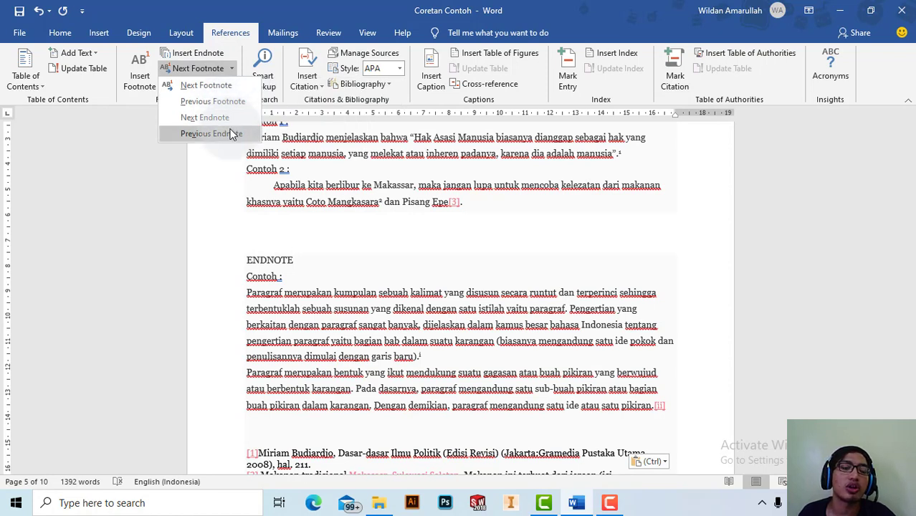
click(199, 194)
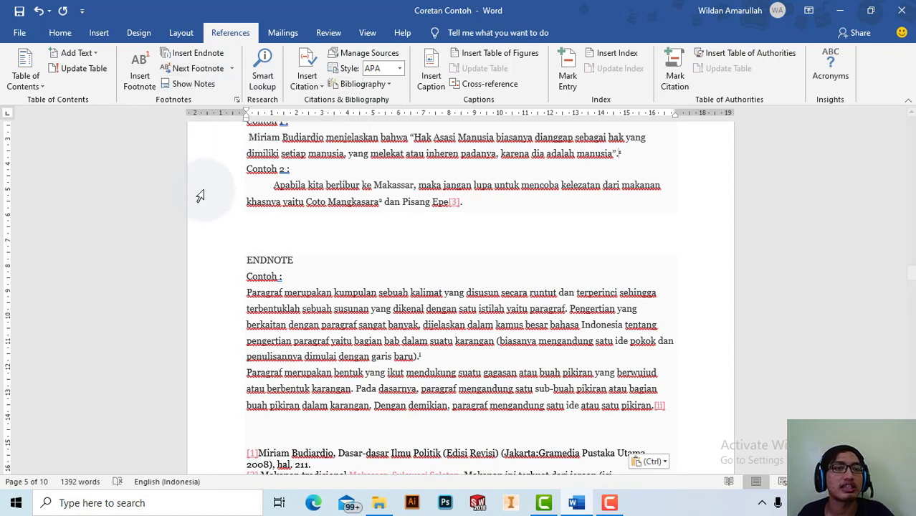
click(233, 67)
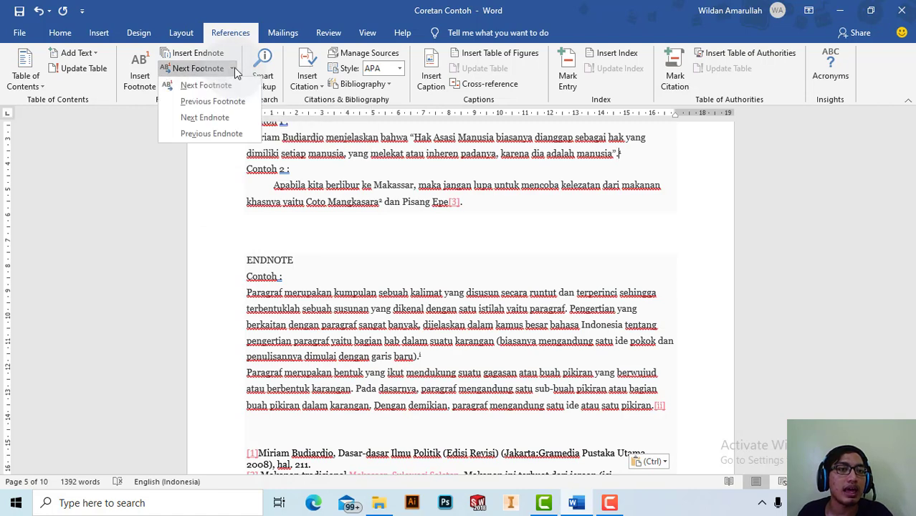
click(234, 67)
scroll(314, 255, down, 4)
scroll(314, 255, down, 5)
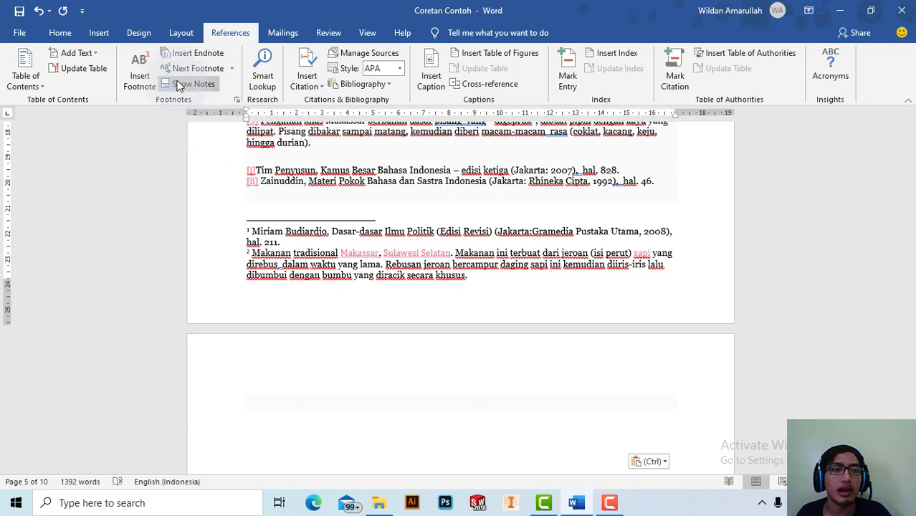
click(254, 237)
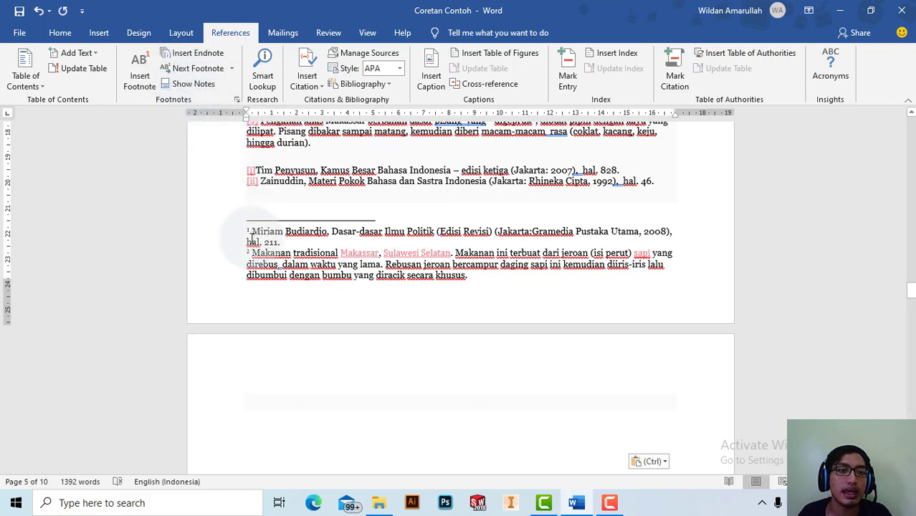
click(253, 234)
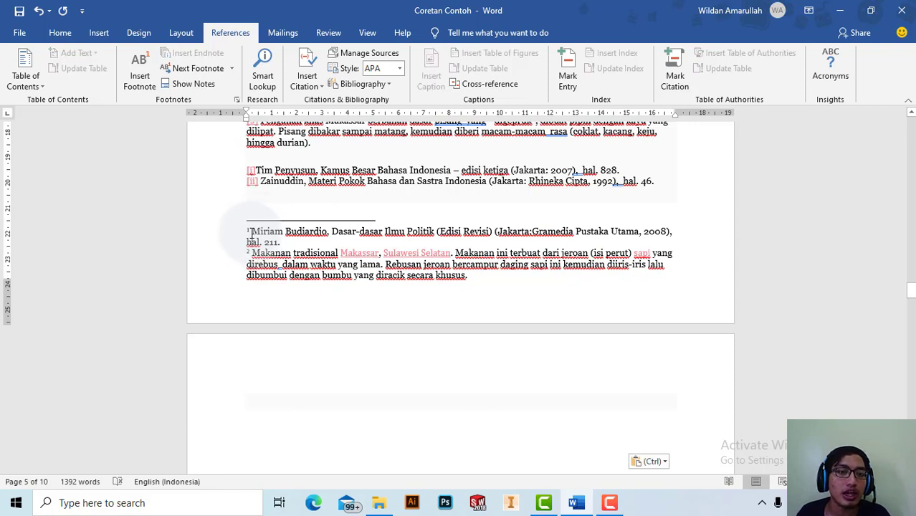
click(253, 231)
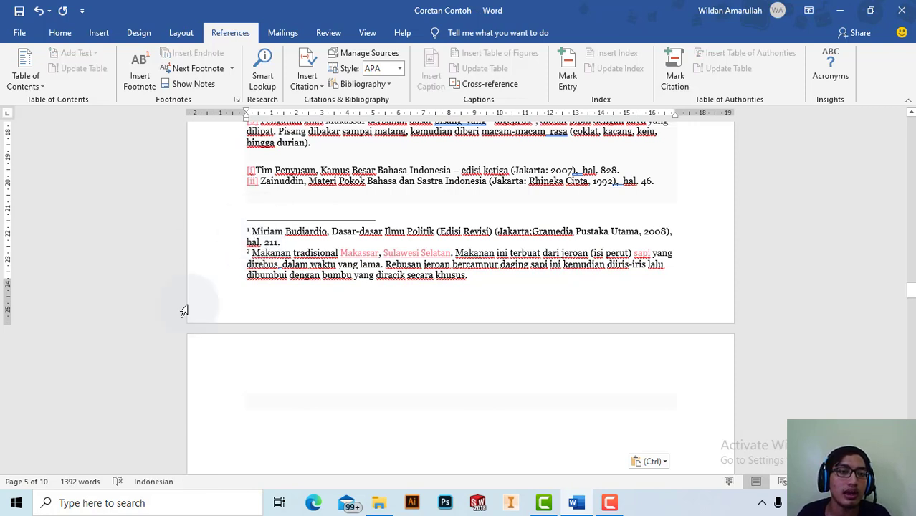
click(196, 86)
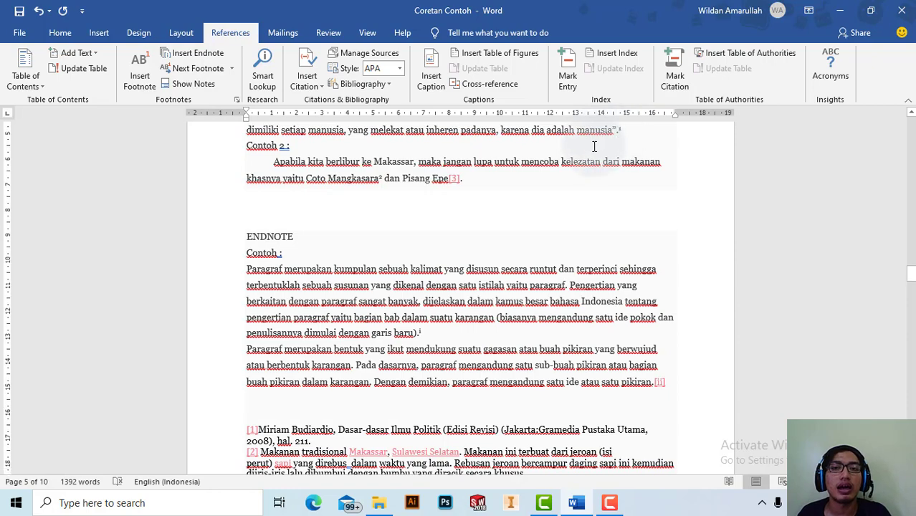
scroll(594, 148, down, 3)
scroll(530, 172, down, 7)
scroll(451, 213, down, 5)
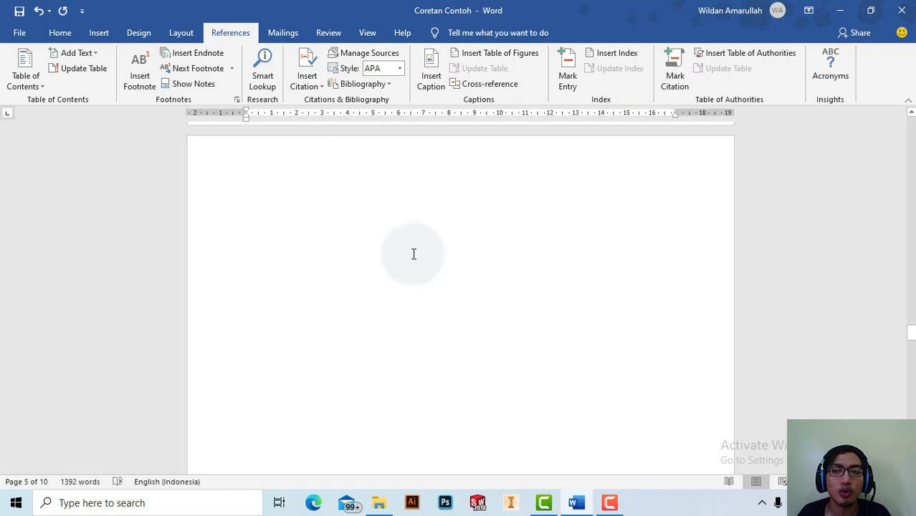
scroll(340, 248, down, 5)
scroll(297, 237, down, 5)
scroll(266, 254, down, 4)
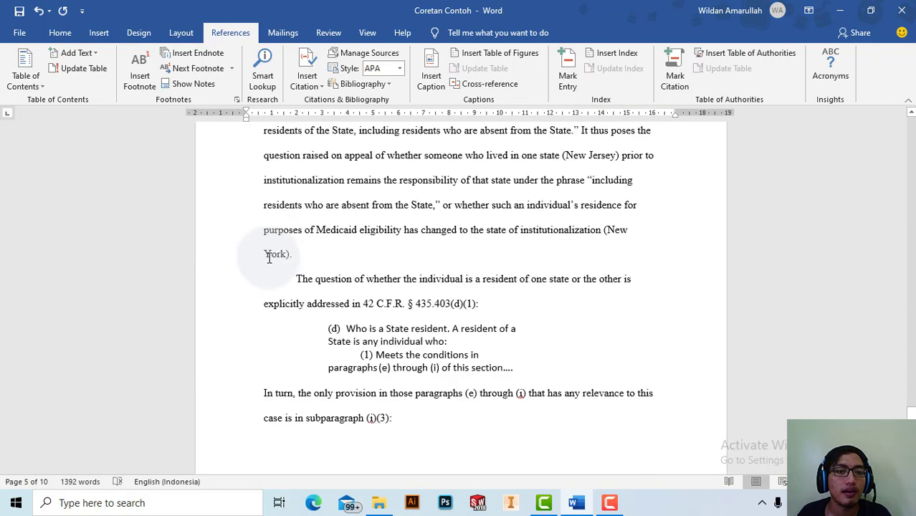
scroll(262, 264, down, 4)
scroll(272, 268, down, 3)
click(262, 199)
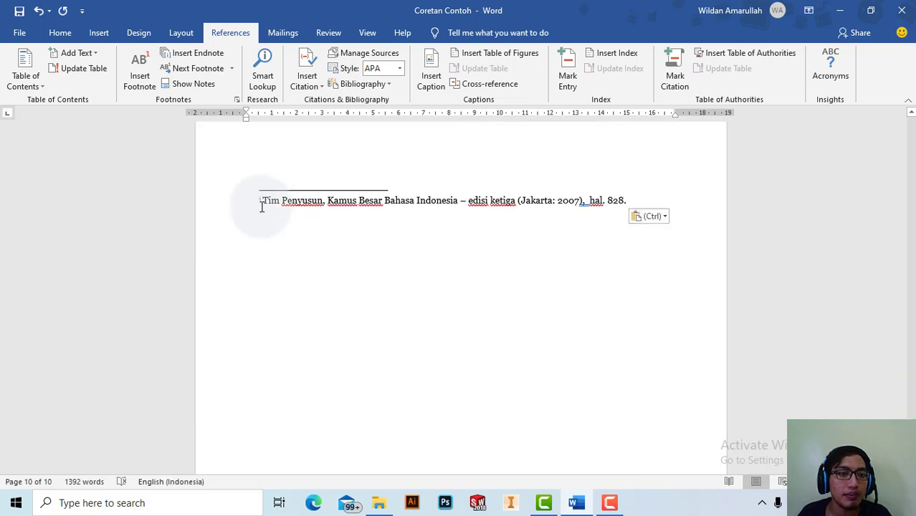
click(204, 84)
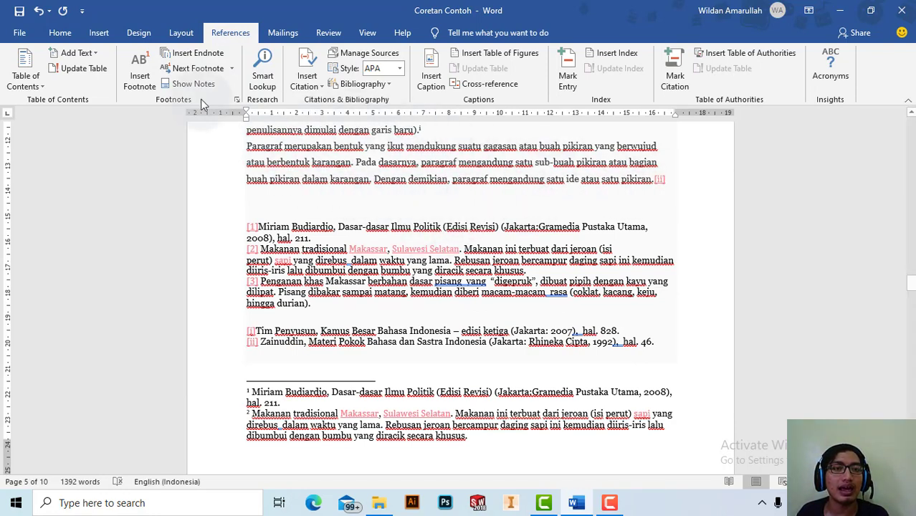
click(180, 33)
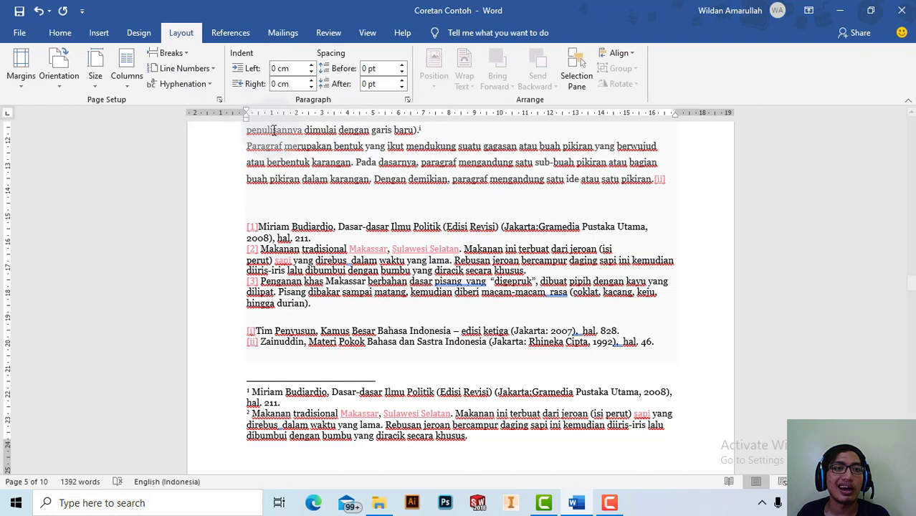
click(235, 33)
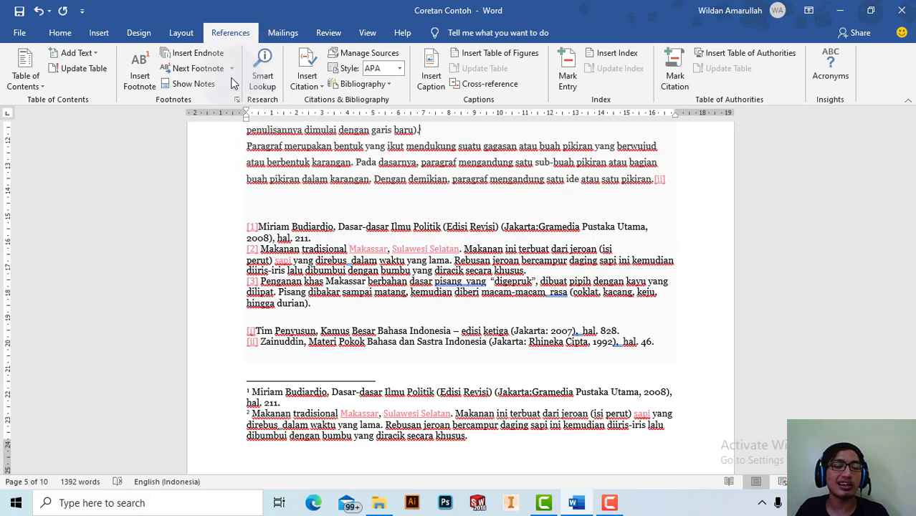
click(291, 179)
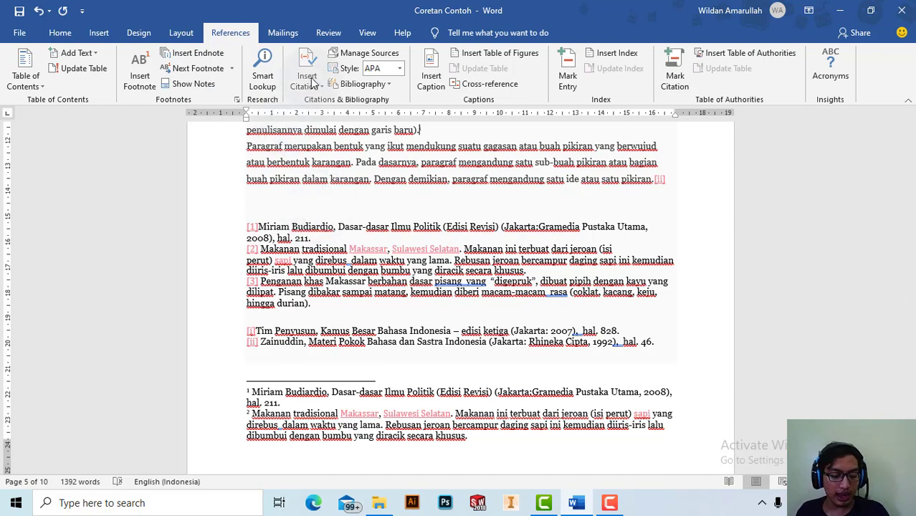
Select the word 'Makassar' in the document
scroll(370, 190, up, 10)
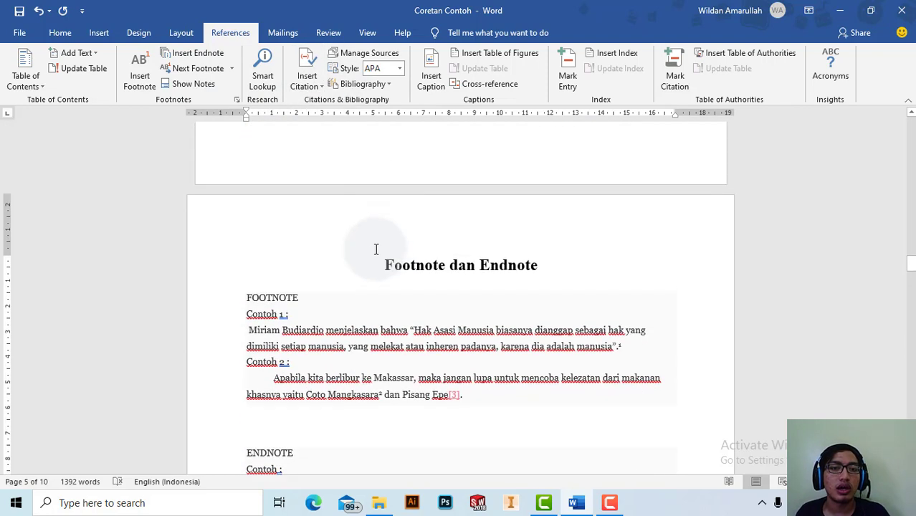
scroll(383, 278, down, 1)
scroll(330, 253, down, 2)
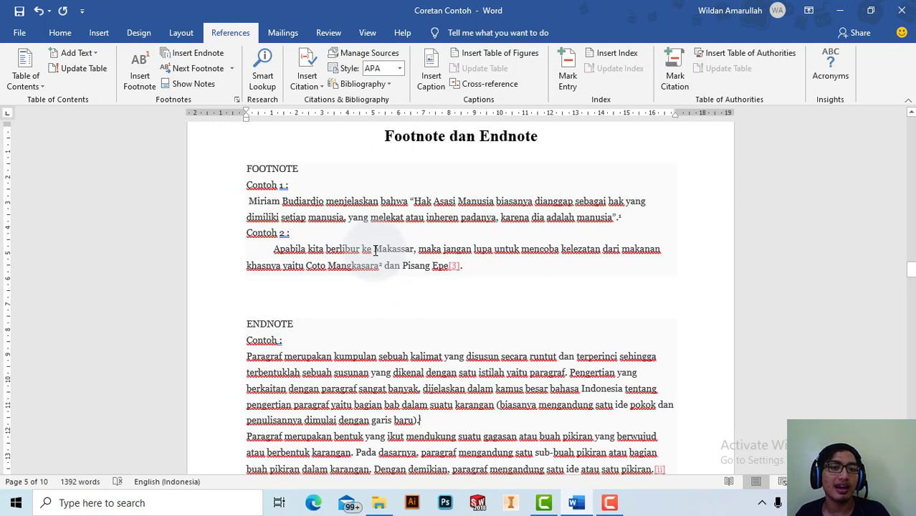
drag(374, 249, 413, 252)
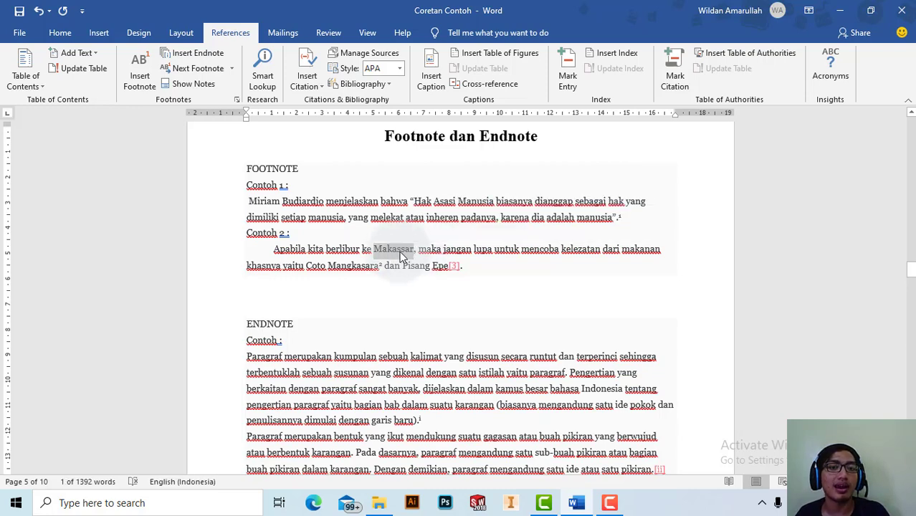
right_click(400, 253)
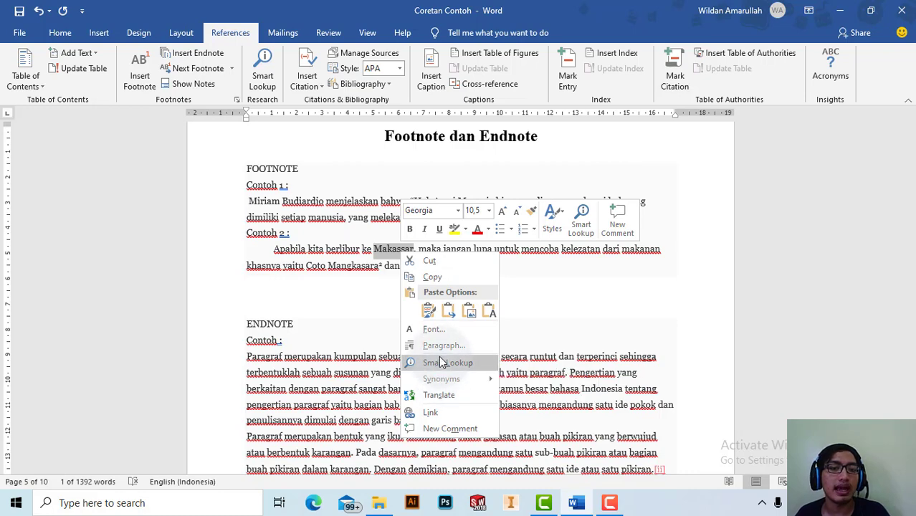
key(Escape)
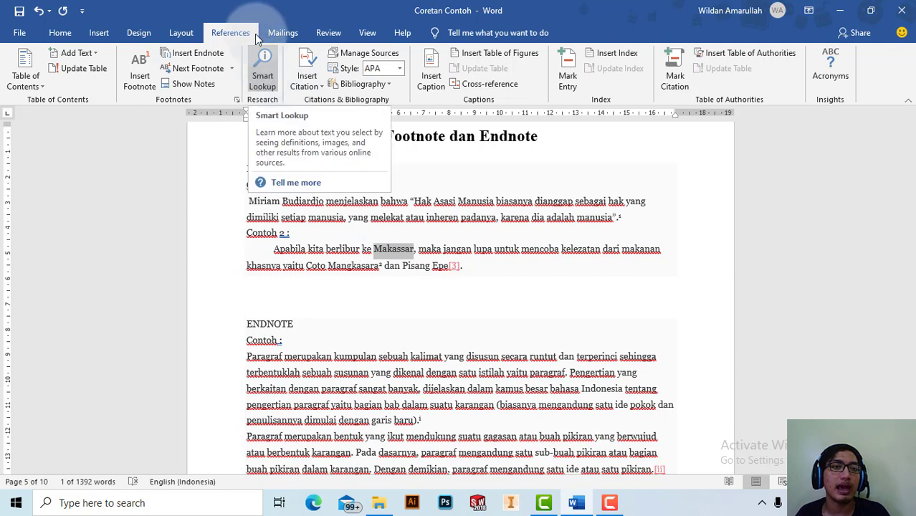
Run Smart Lookup on 'Makassar' and browse its Wikipedia and official city site results
click(264, 69)
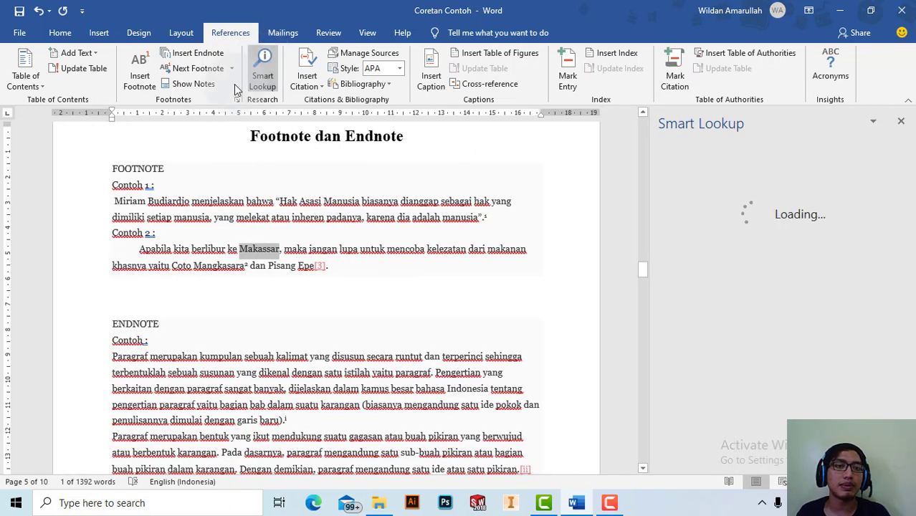
scroll(758, 208, down, 2)
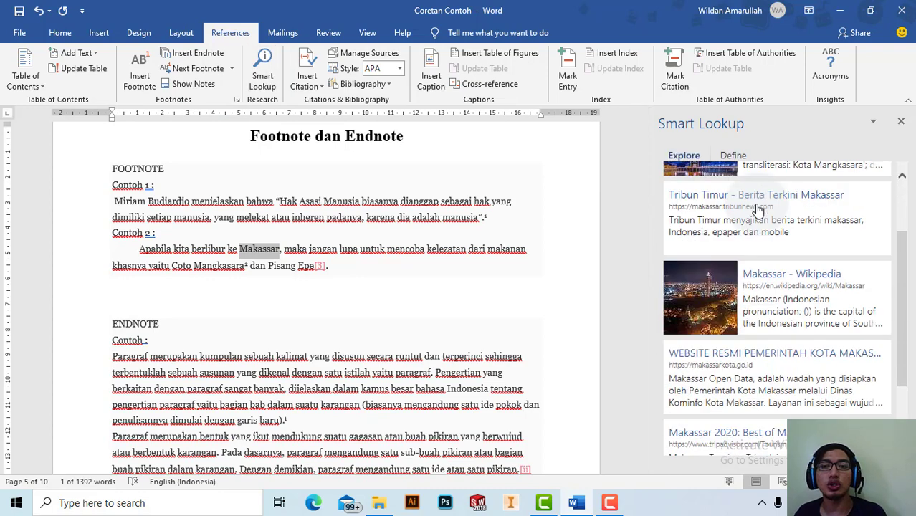
scroll(757, 209, up, 2)
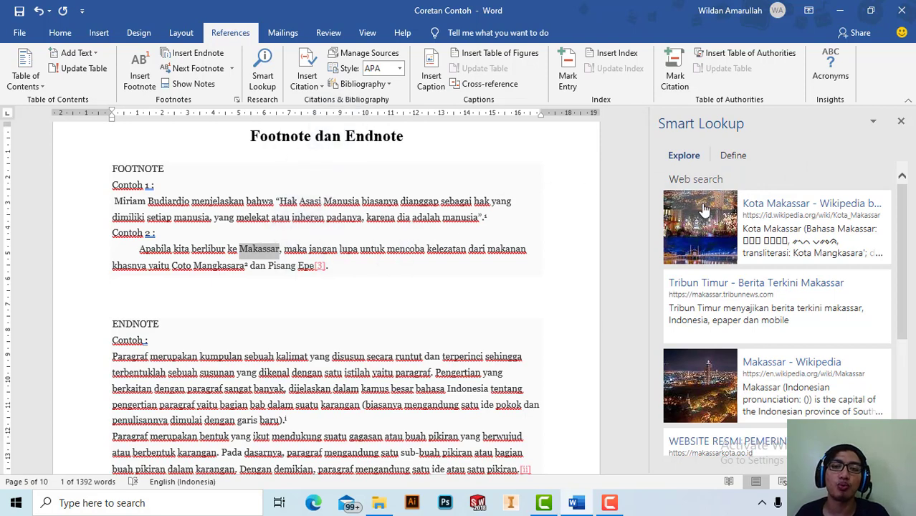
scroll(706, 210, down, 3)
scroll(707, 210, up, 1)
scroll(706, 210, up, 3)
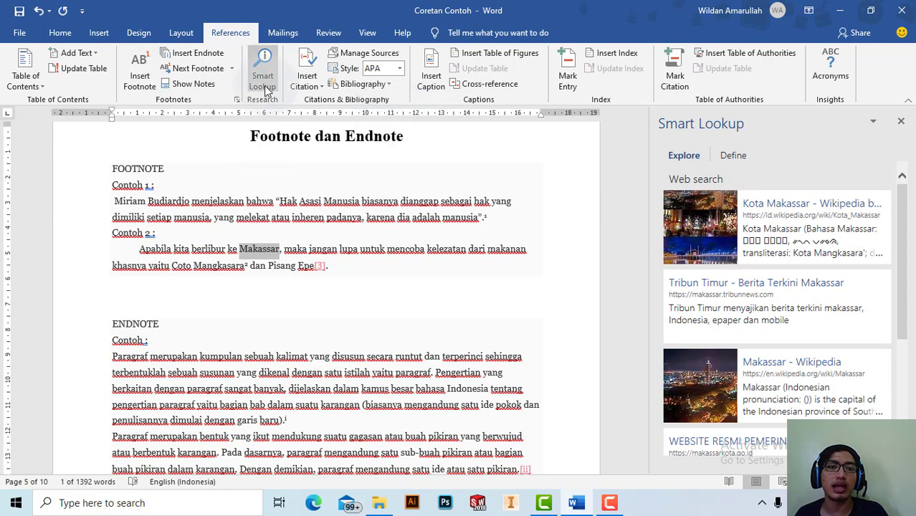
scroll(785, 190, down, 2)
scroll(789, 273, down, 2)
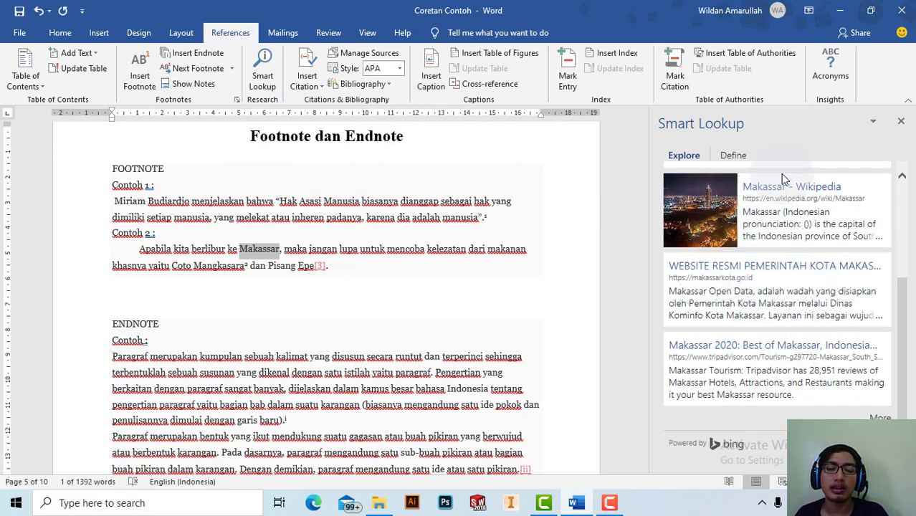
scroll(767, 195, up, 2)
scroll(746, 184, up, 2)
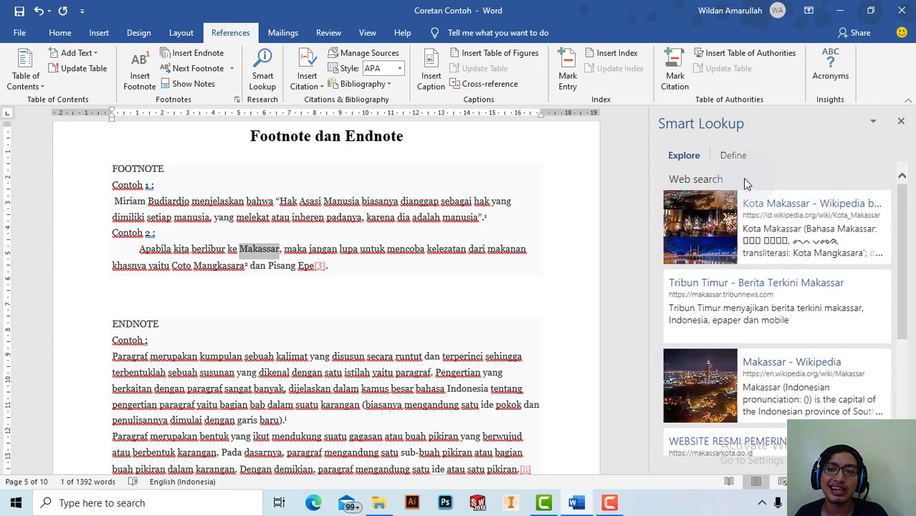
Close the Smart Lookup pane and bring up the Insert Citation choices at the ENDNOTE example
click(902, 122)
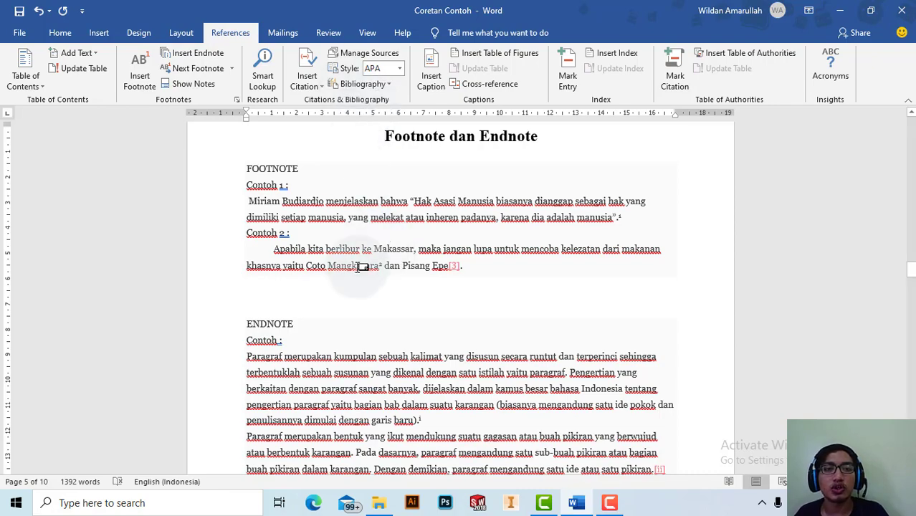
scroll(285, 172, down, 2)
scroll(301, 201, down, 5)
scroll(352, 296, up, 1)
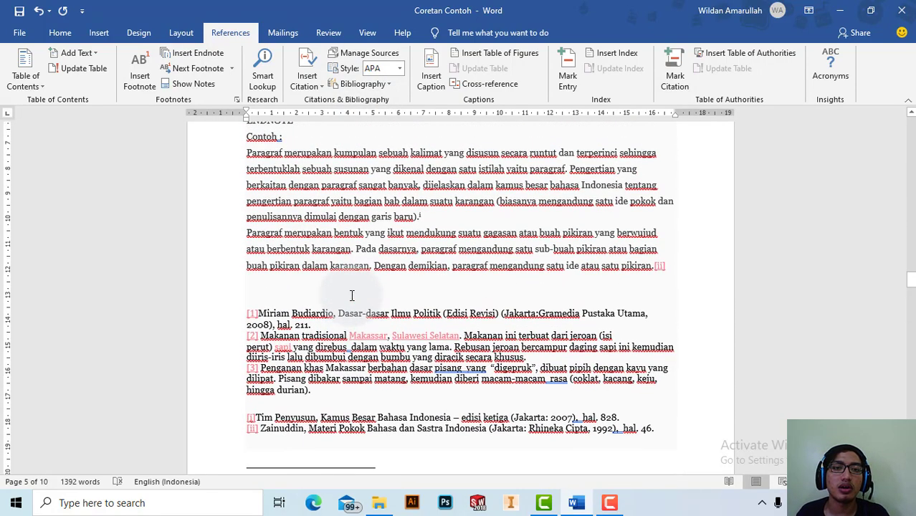
scroll(647, 295, up, 1)
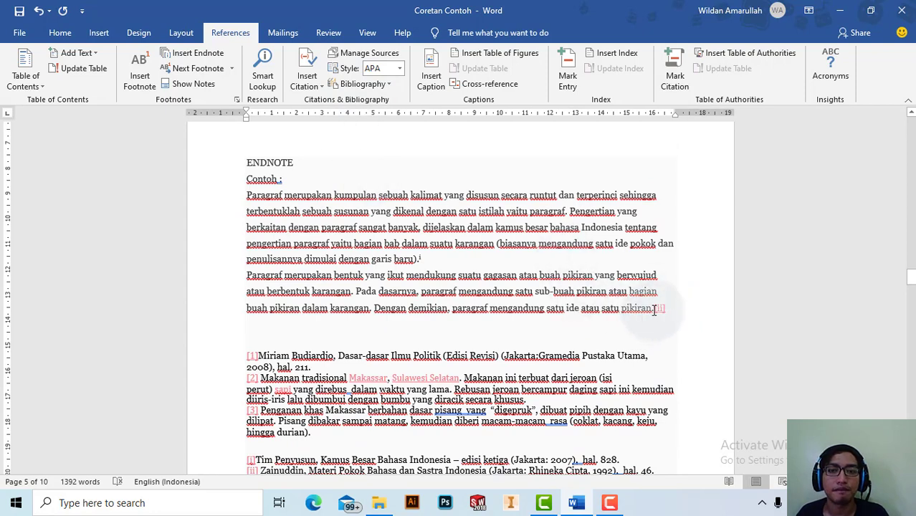
click(304, 77)
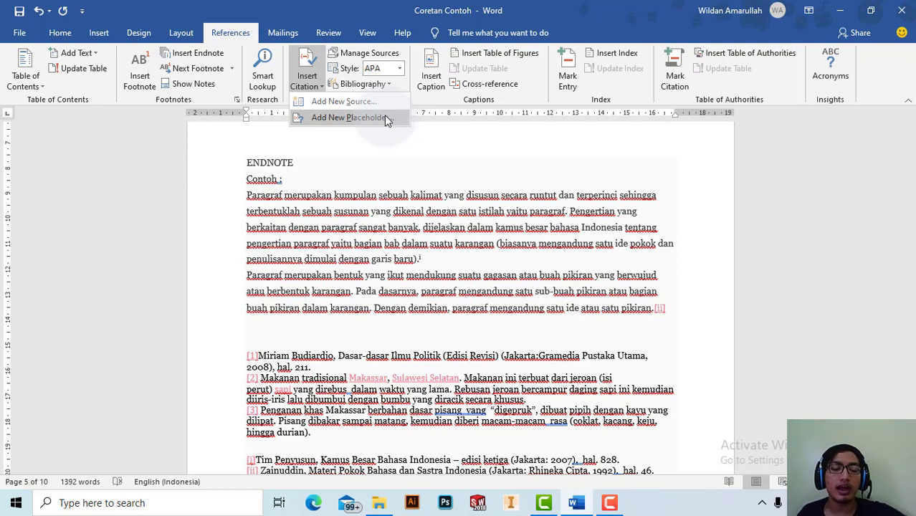
Replace the [ii] mark after 'satu ide atau satu pikiran.' with a new Placeholder1 citation
click(667, 308)
key(ctrl+v)
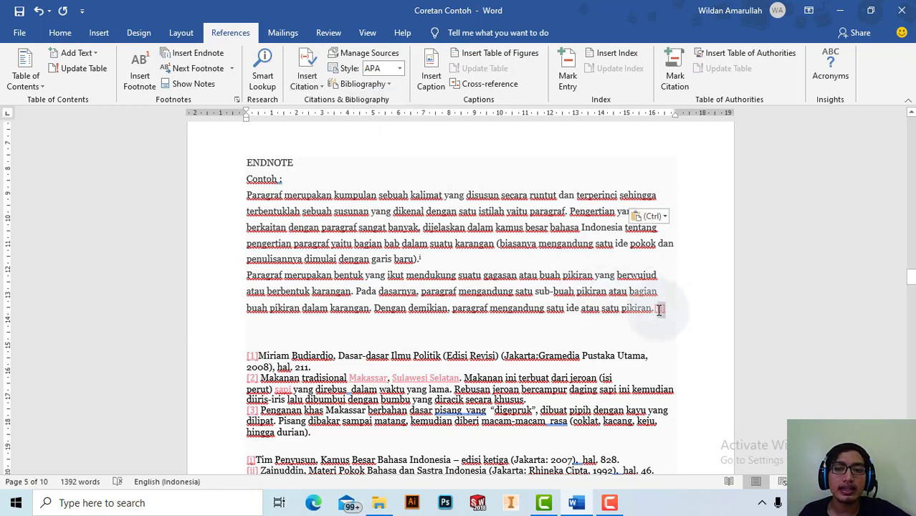
double_click(656, 309)
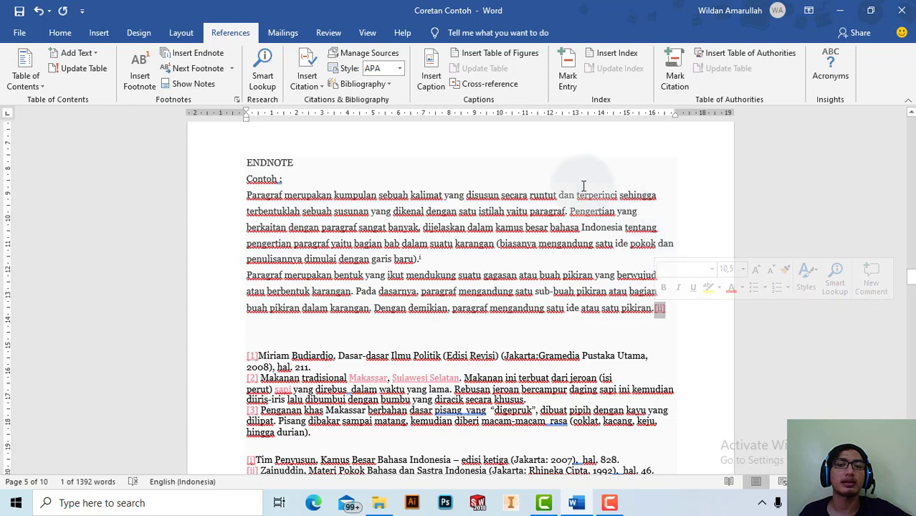
click(378, 84)
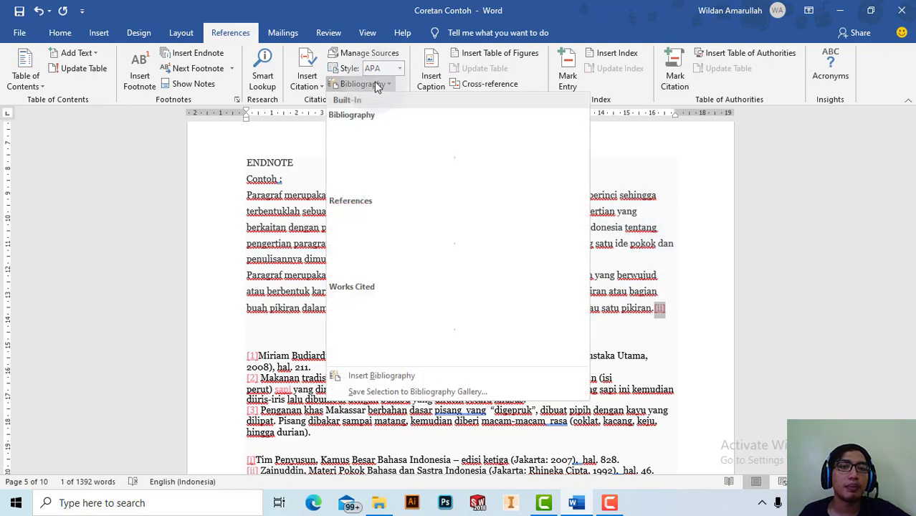
click(307, 86)
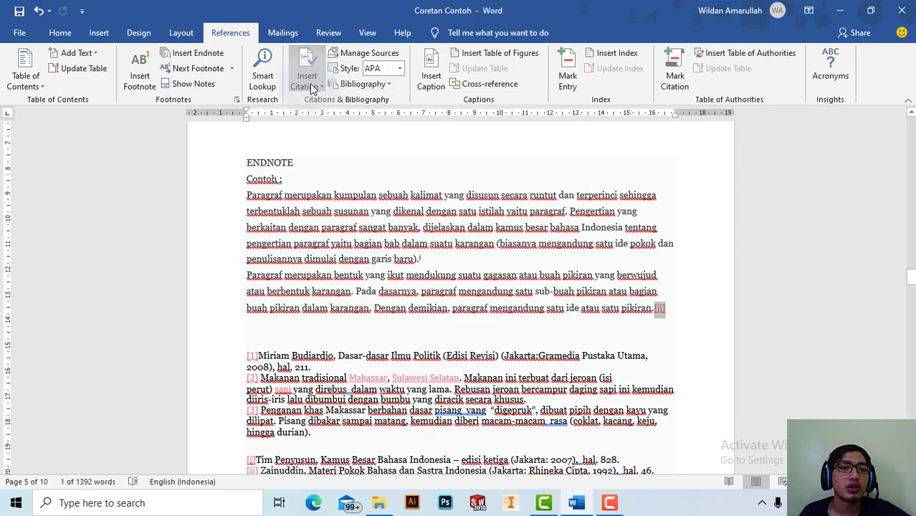
click(321, 87)
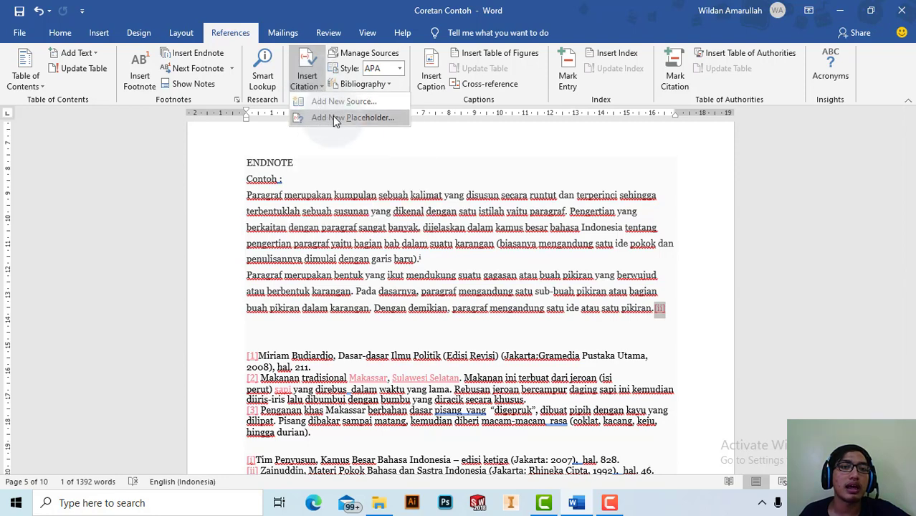
click(333, 118)
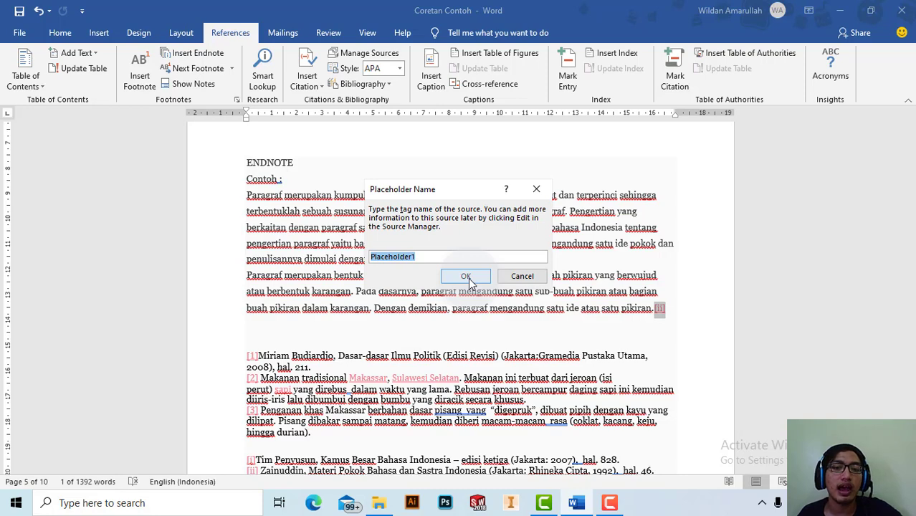
click(466, 277)
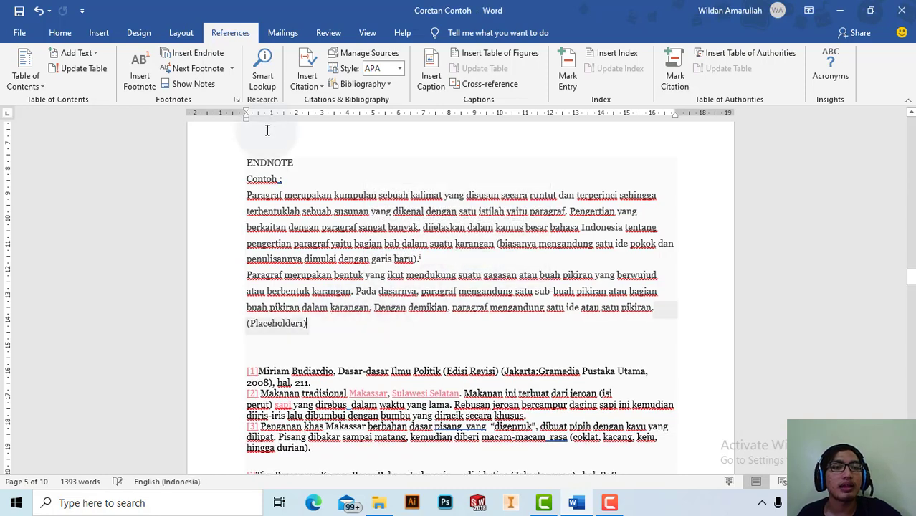
Inspect the Placeholder1 citation and the Insert Citation options without changing anything
click(307, 79)
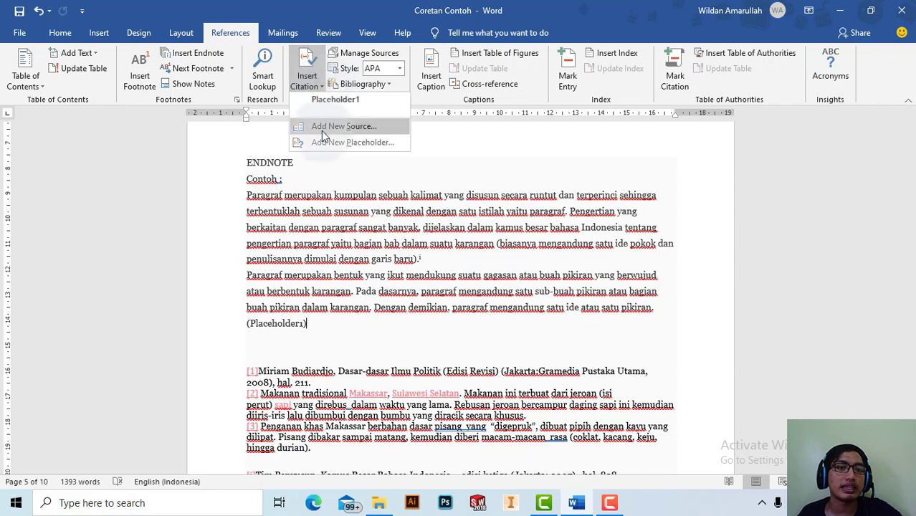
click(299, 326)
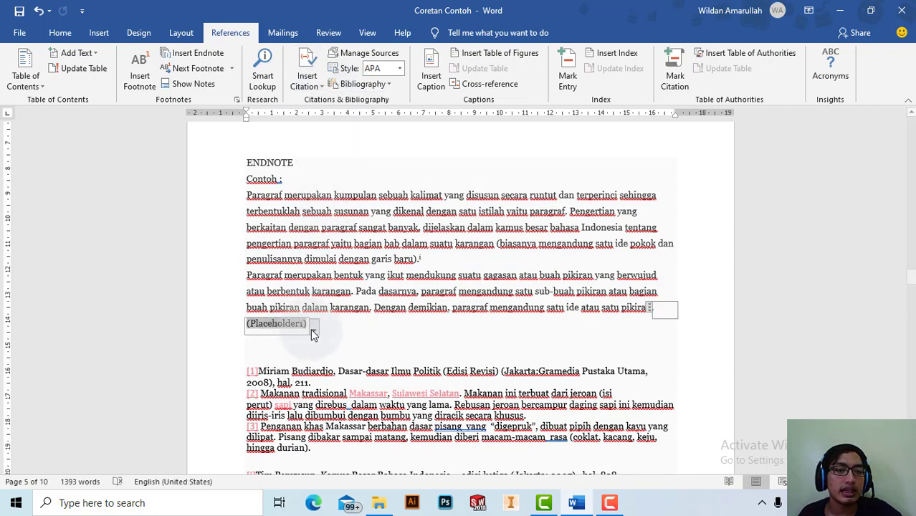
click(313, 327)
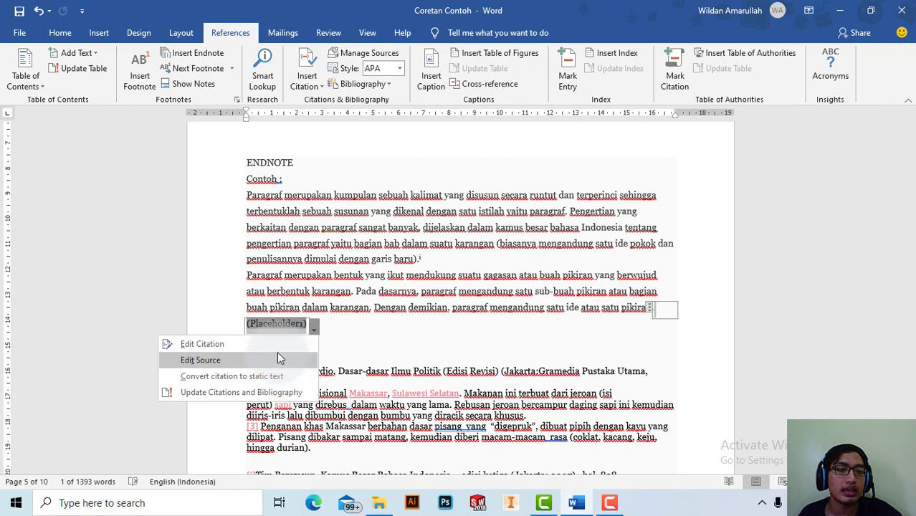
click(378, 309)
scroll(340, 182, up, 1)
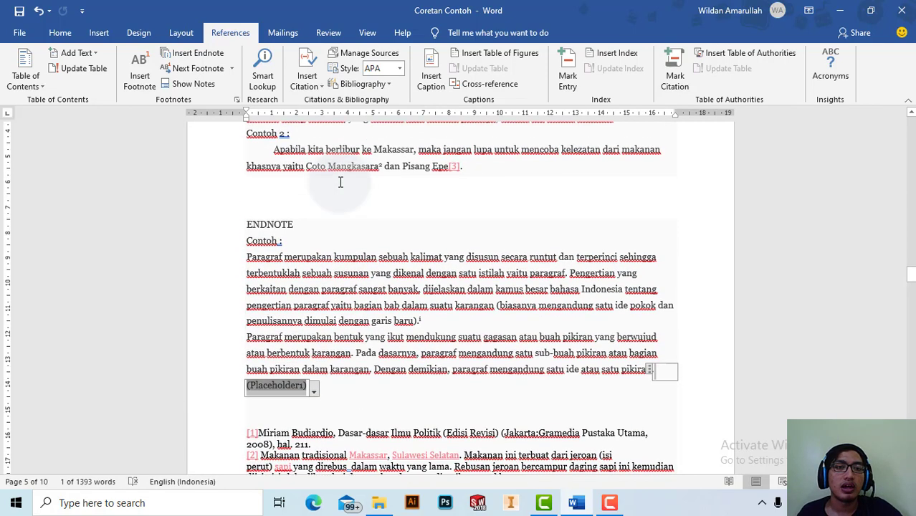
click(306, 79)
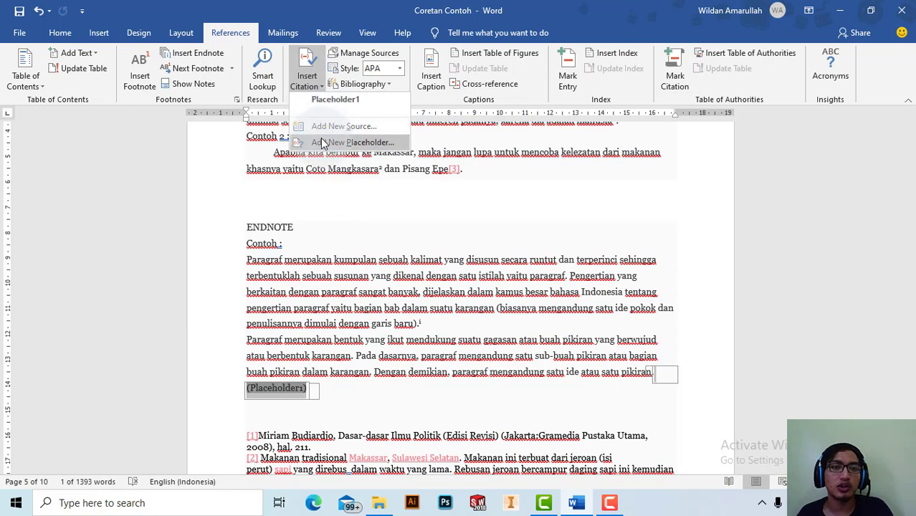
scroll(355, 240, down, 5)
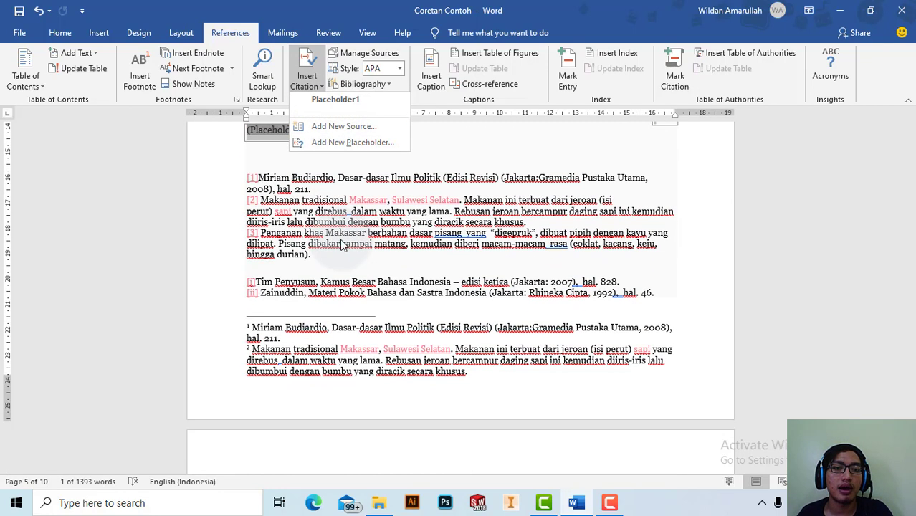
key(Escape)
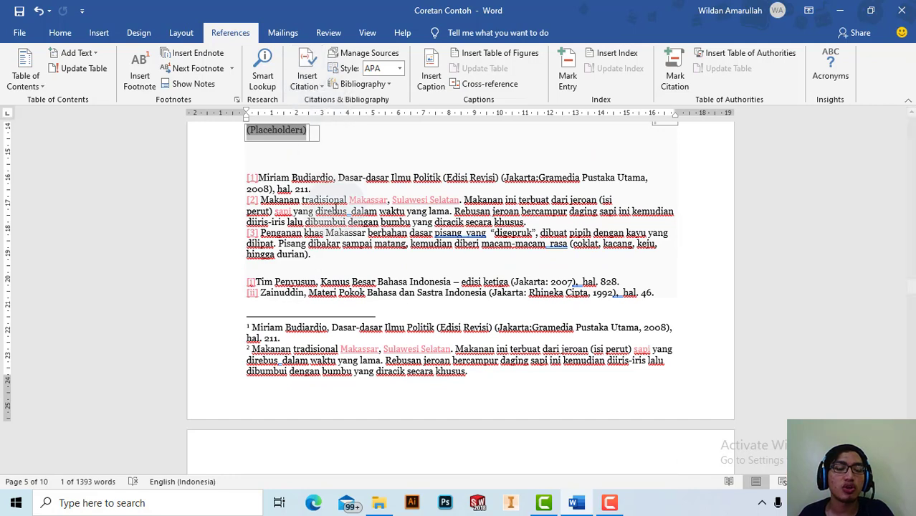
After 'hal. 211.' in endnote 1, begin adding a new citation source
click(313, 189)
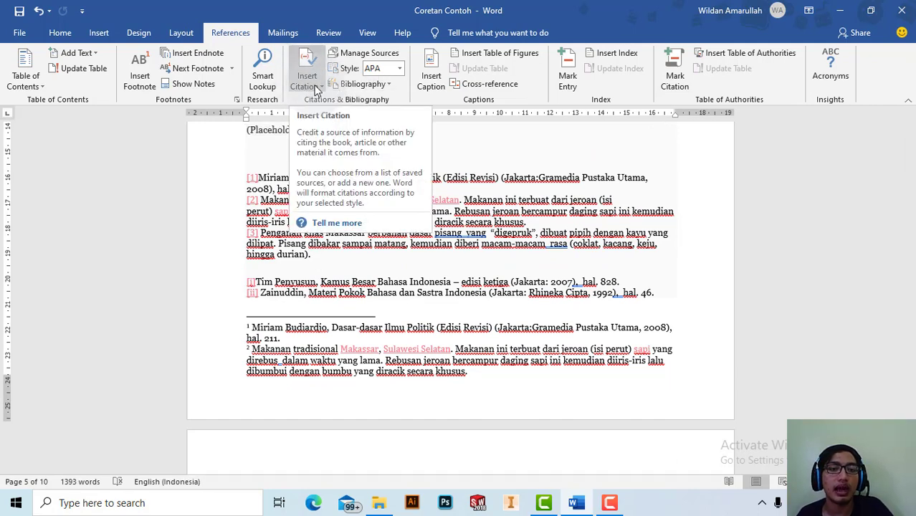
click(316, 86)
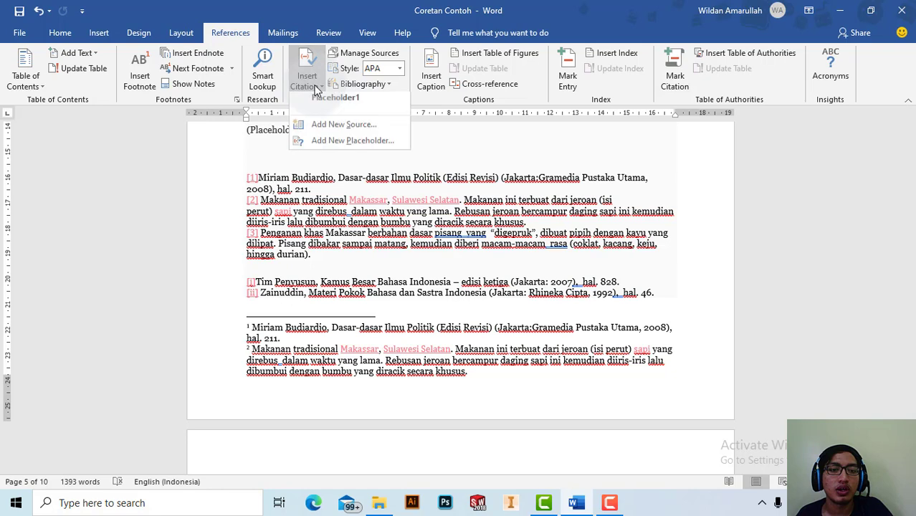
click(324, 126)
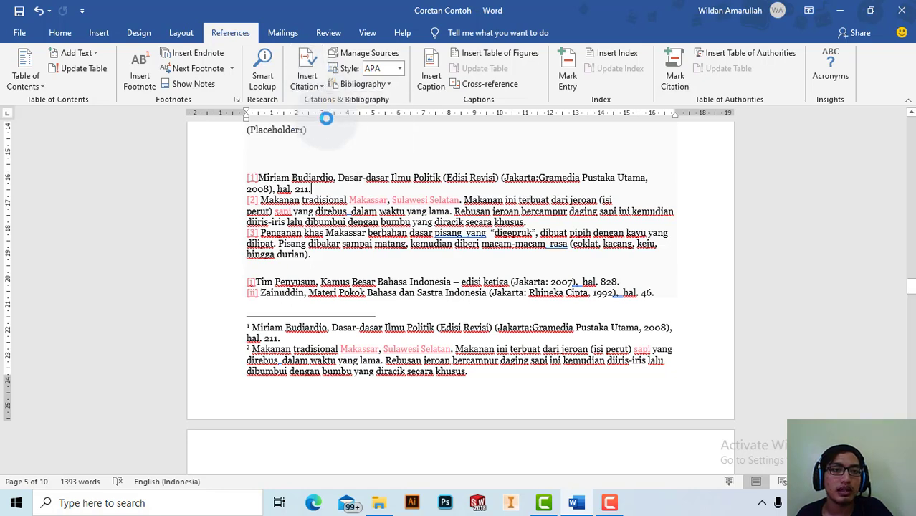
Move the Create Source form aside and enter the book's author name
drag(378, 289, 355, 349)
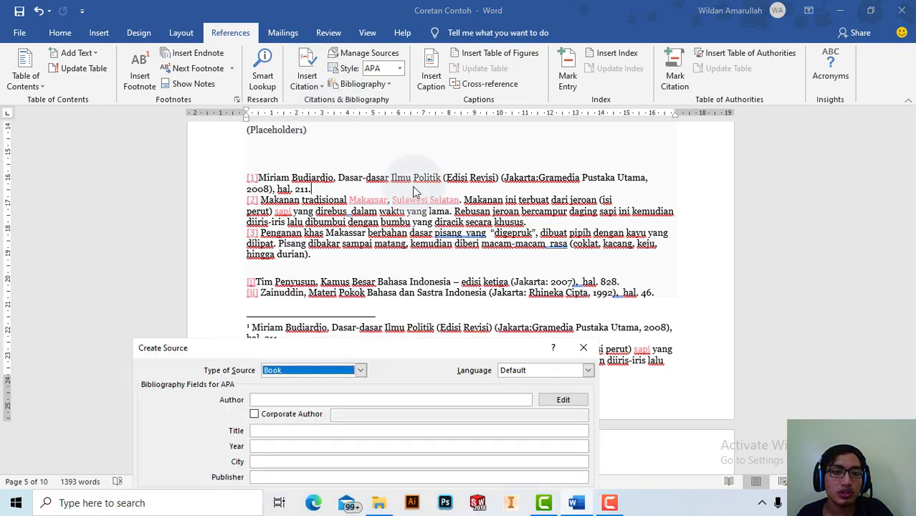
drag(415, 348, 615, 81)
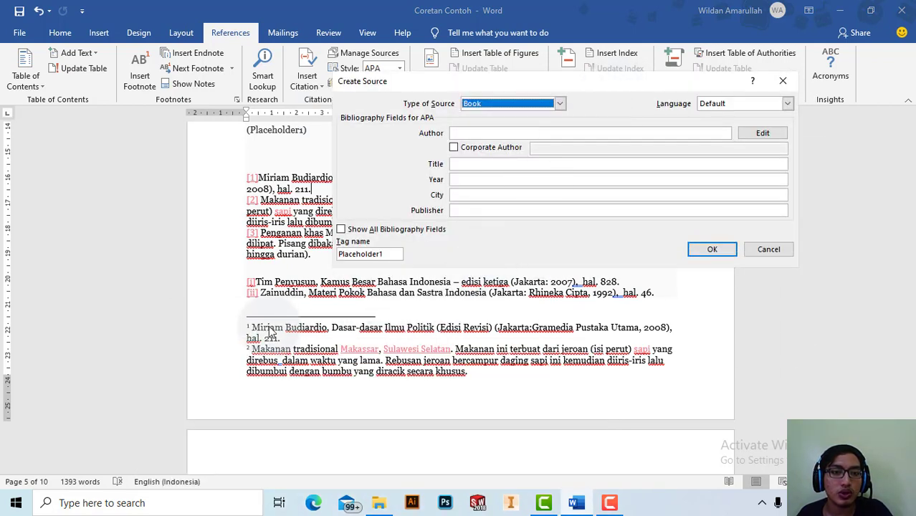
click(478, 133)
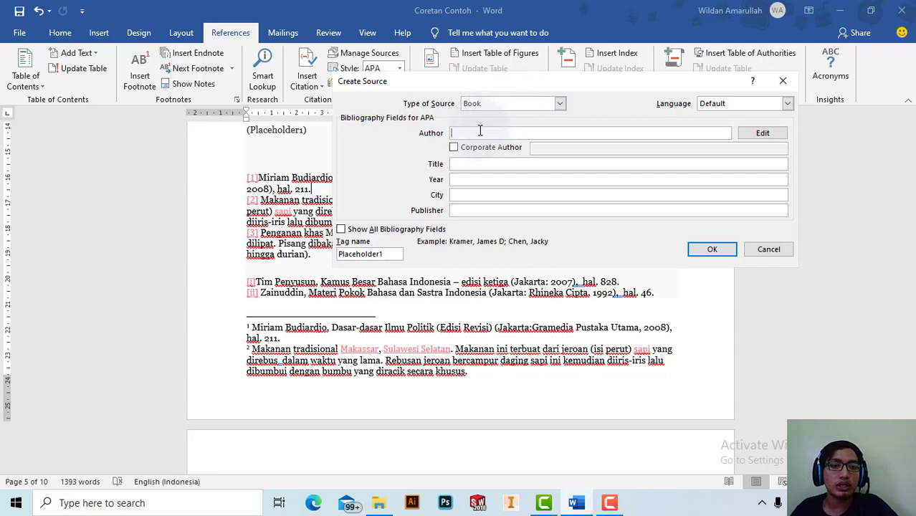
text(Mi)
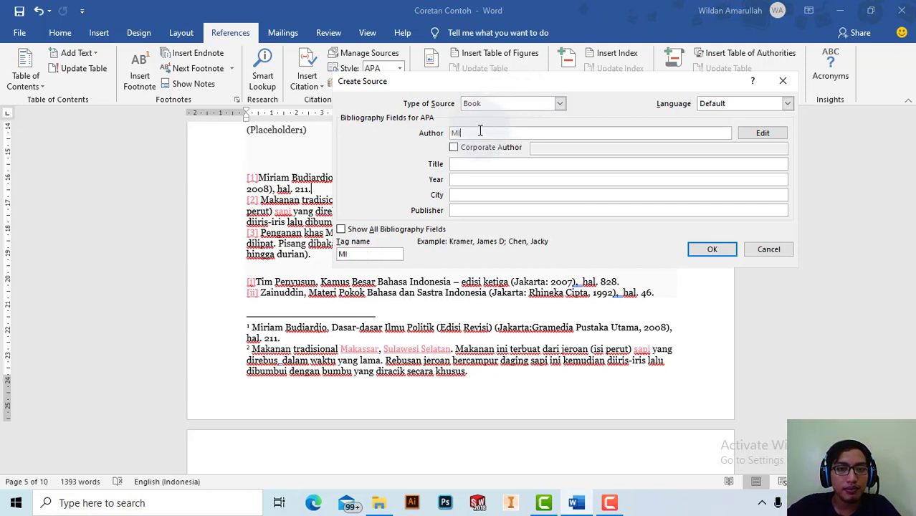
text(t)
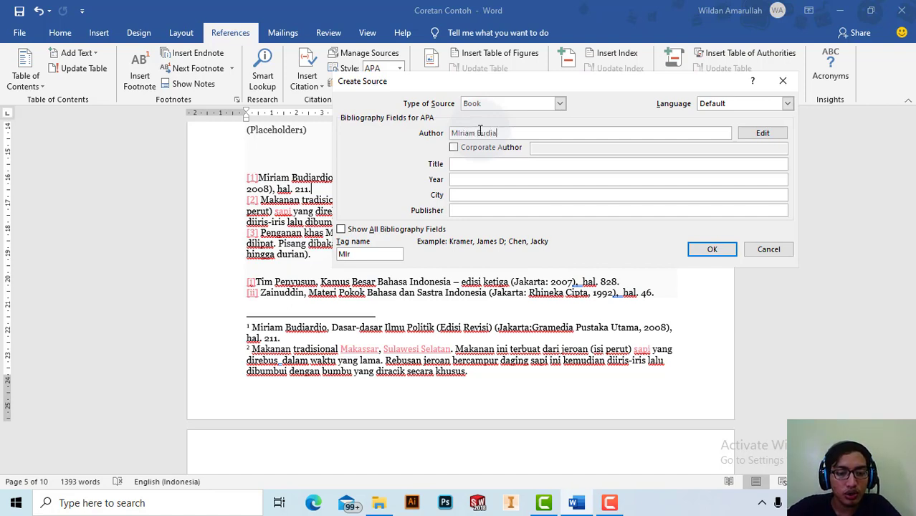
text(o)
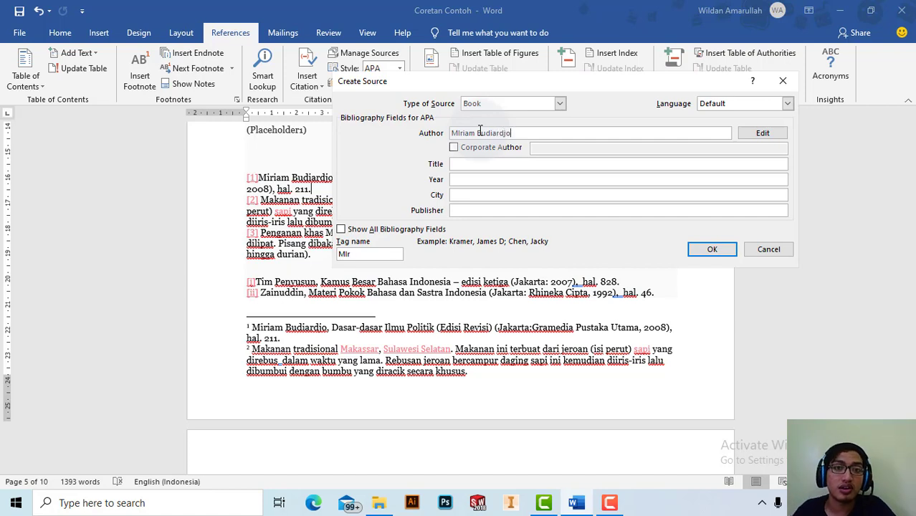
Fill in title Dasar-Dasar Ilmu Politik, year 2008, city Jakarta and publisher Gramedia
click(524, 166)
text(Dasar-Dasar Ilmu Politik)
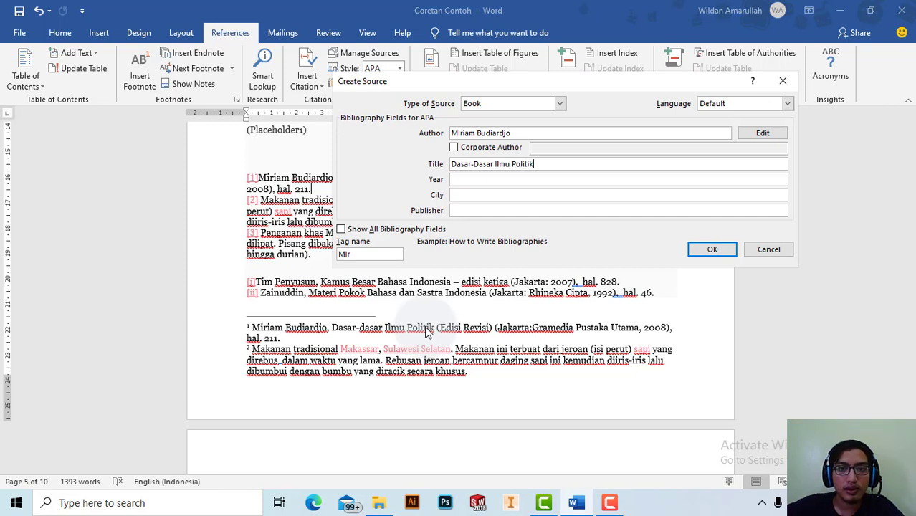
click(539, 179)
text(2008)
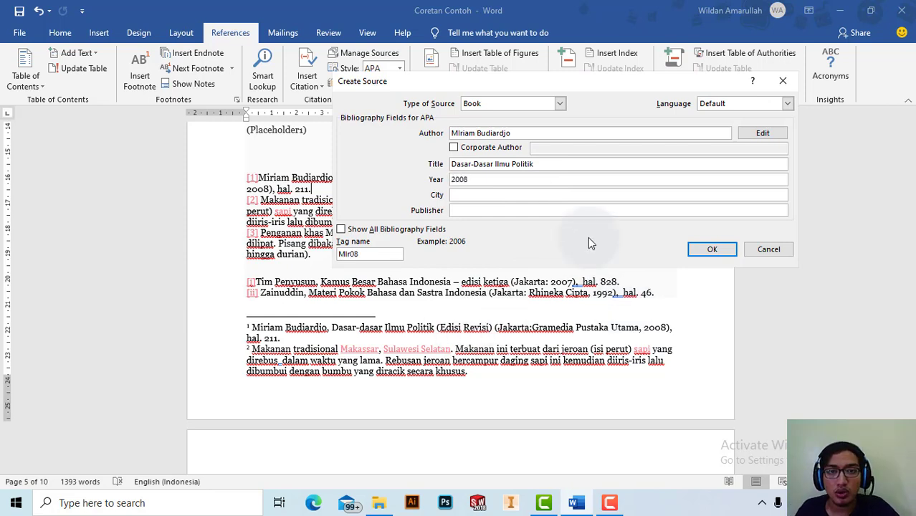
click(579, 192)
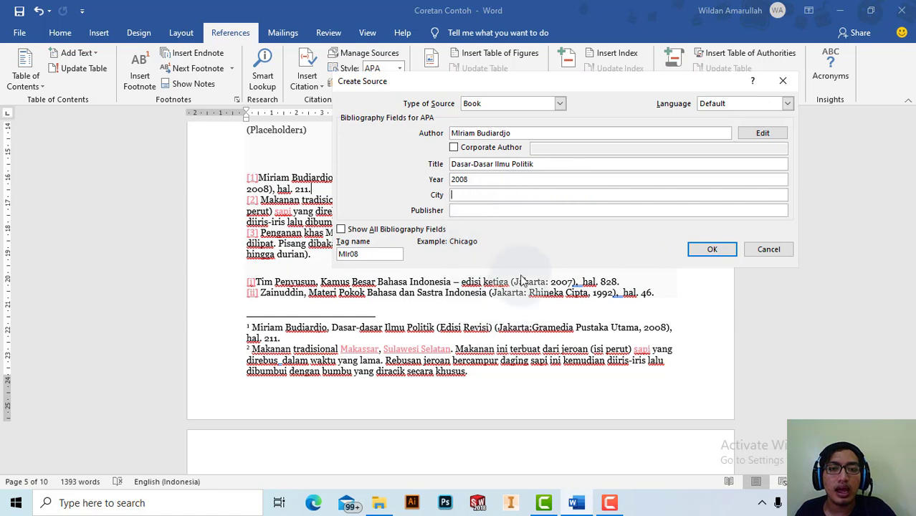
text(Jakart)
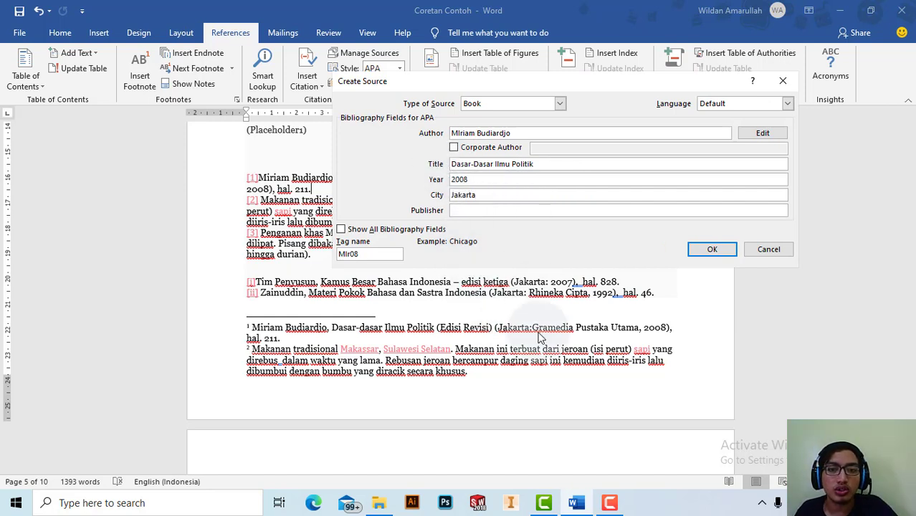
text(a)
click(476, 208)
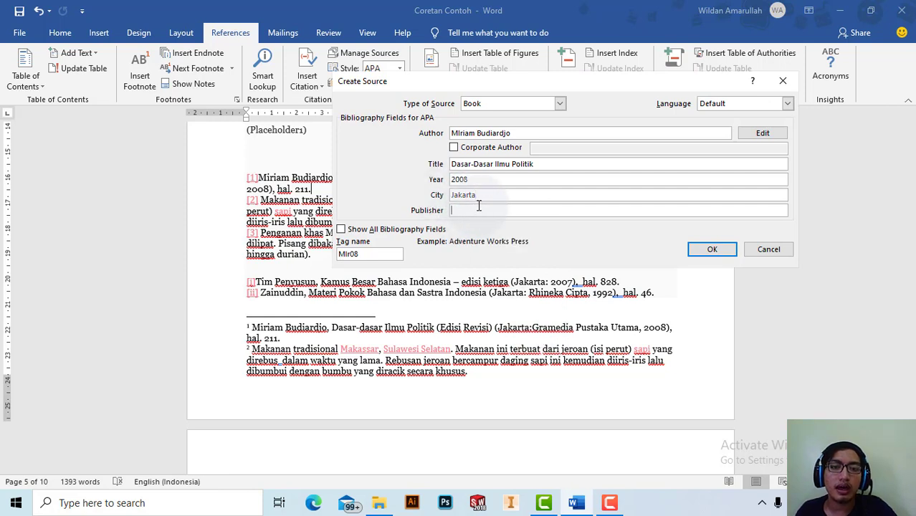
text(Grame)
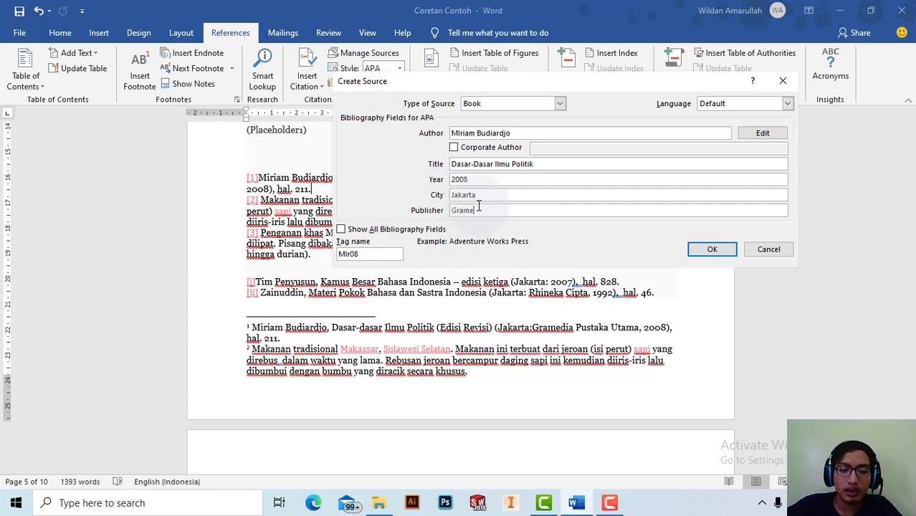
text(dia)
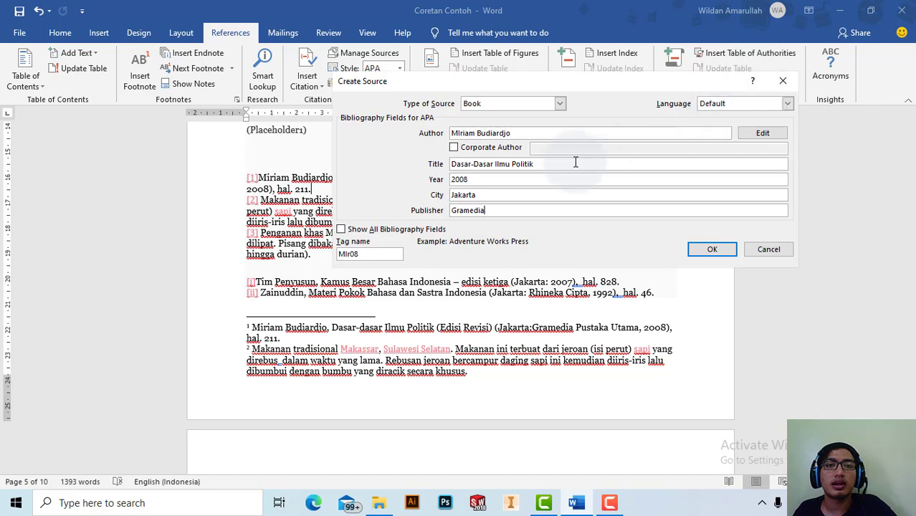
drag(383, 82, 344, 112)
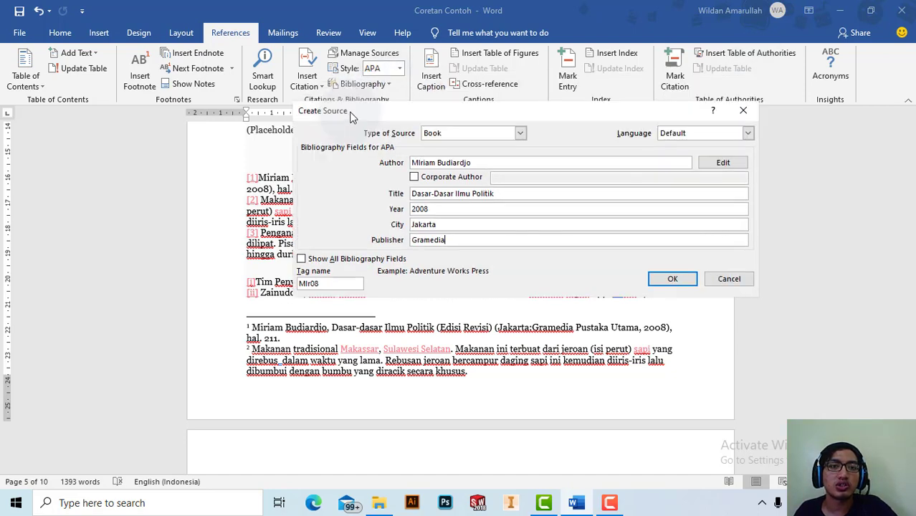
Save the book source, inserting its 2008 citation after 'hal. 211.', then open Manage Sources
click(676, 278)
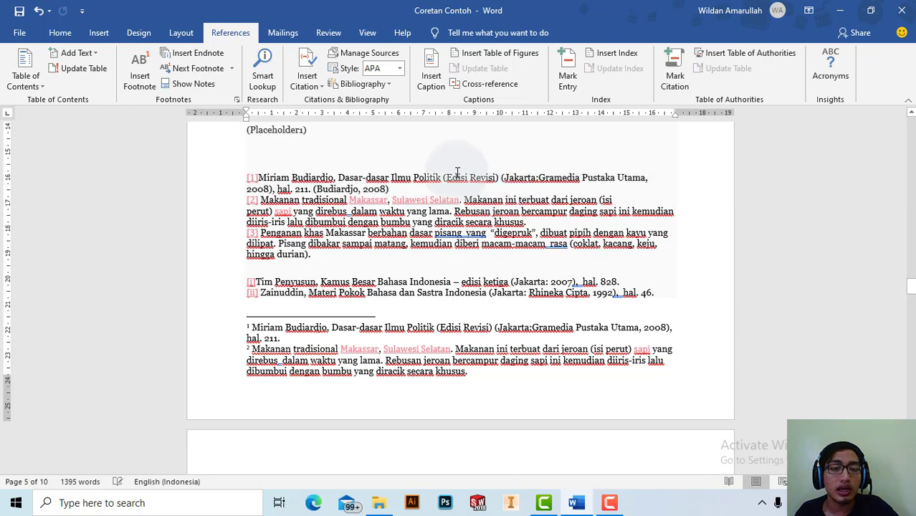
click(362, 56)
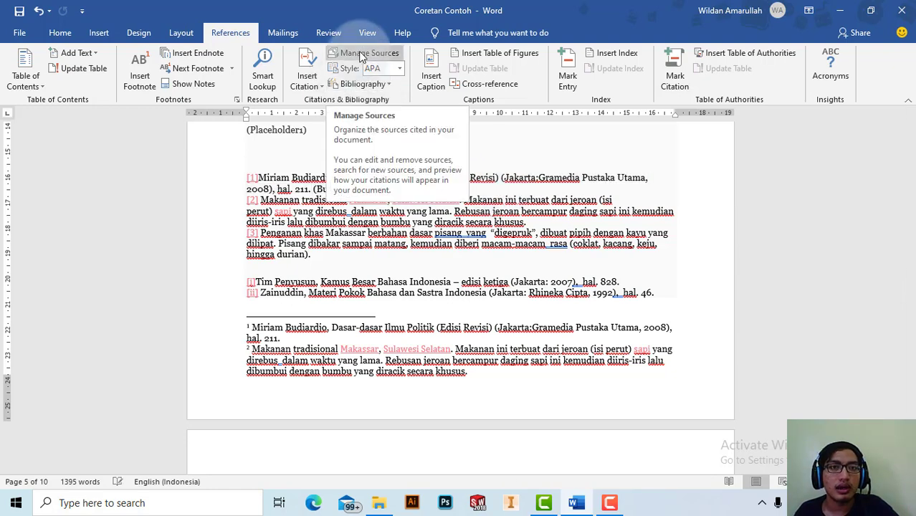
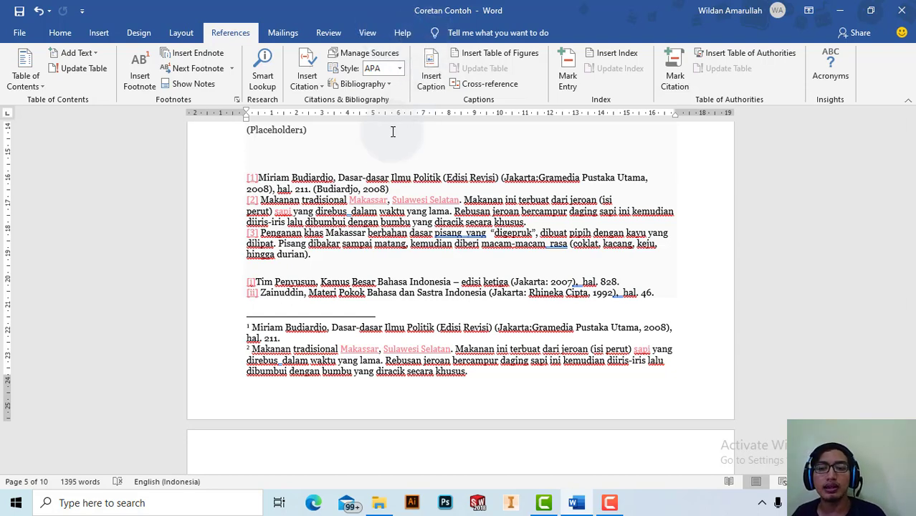
Copy the zainuddin (1992) 'Materi Pokok Bahasa' source from the Master List into the document's sources
scroll(369, 154, down, 2)
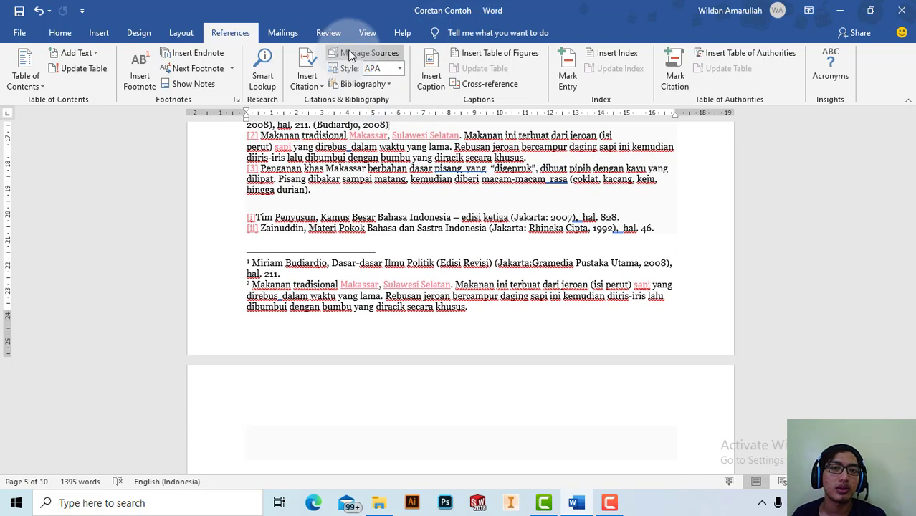
click(351, 56)
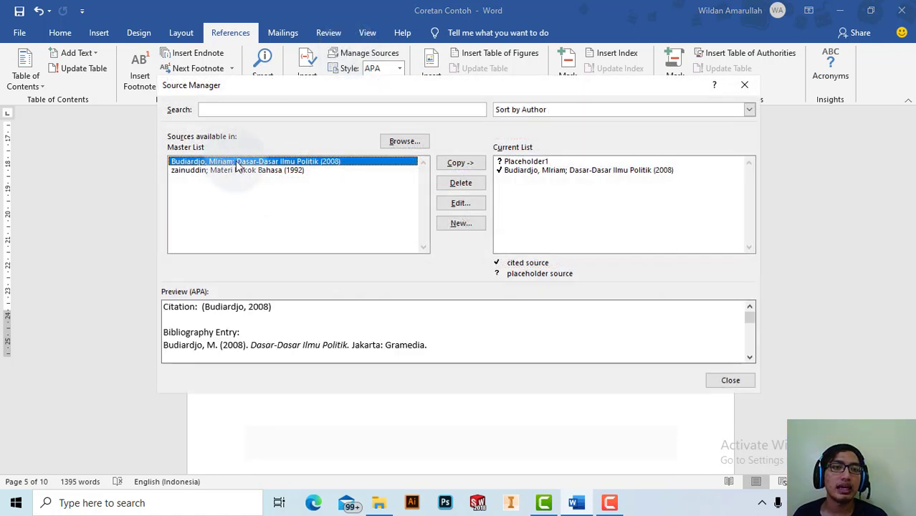
click(553, 172)
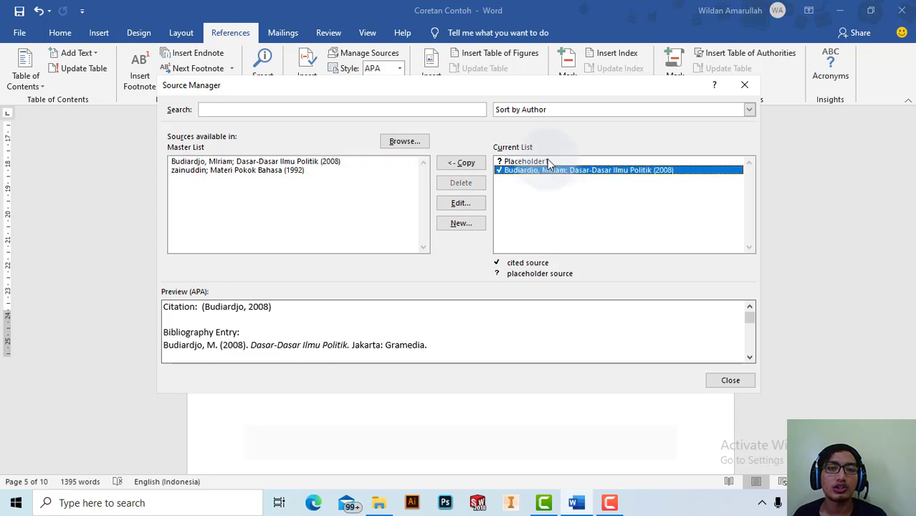
click(541, 162)
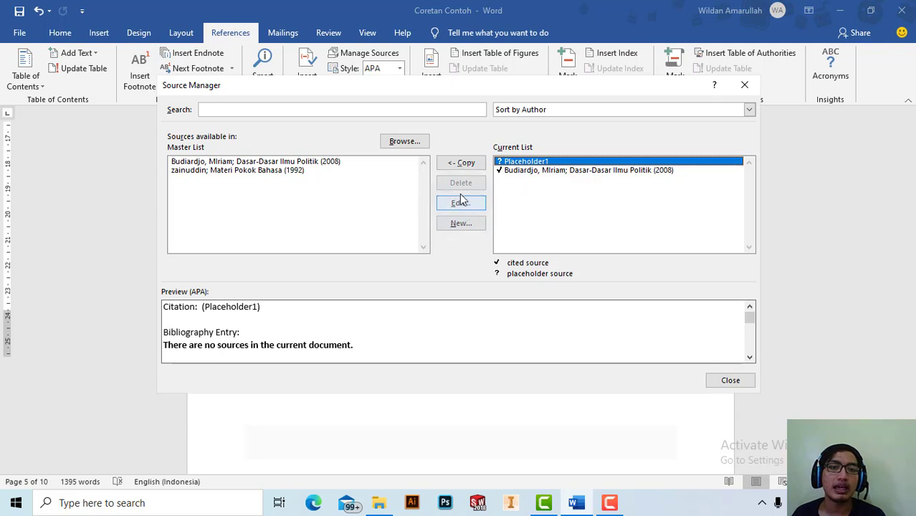
click(524, 163)
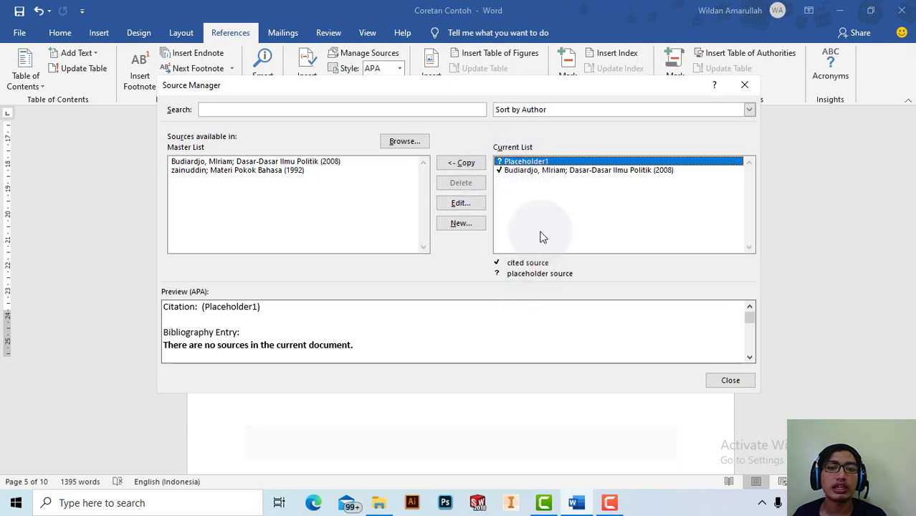
click(330, 171)
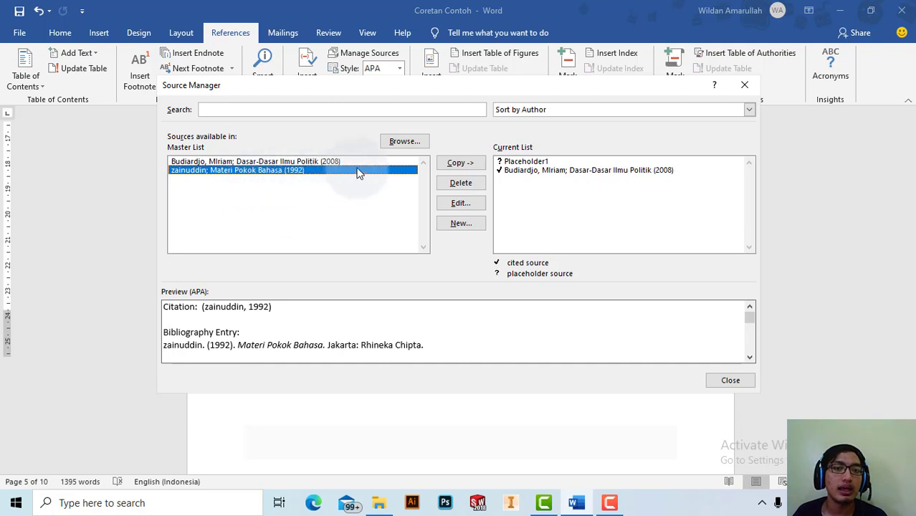
click(467, 164)
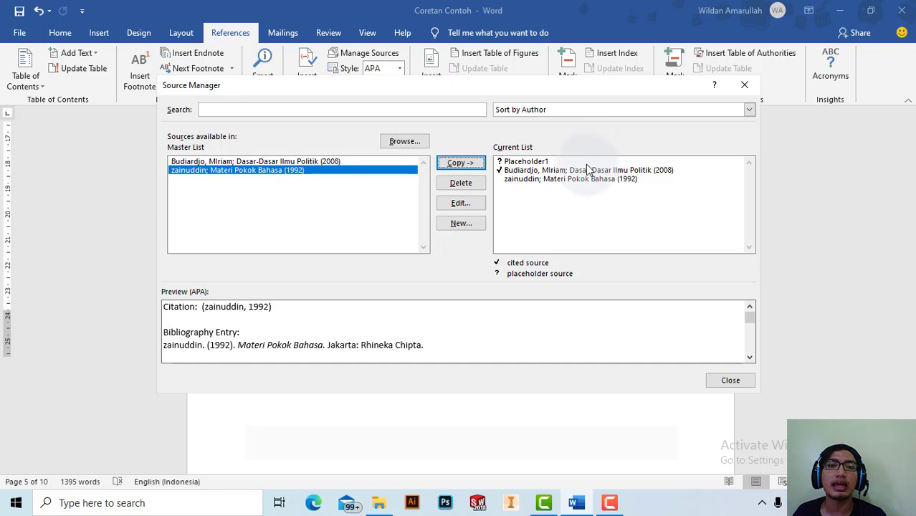
click(745, 86)
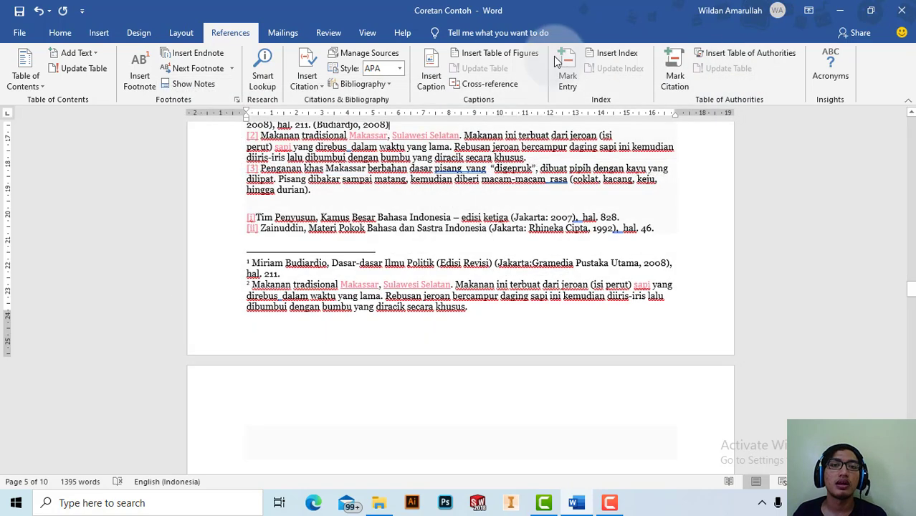
click(399, 68)
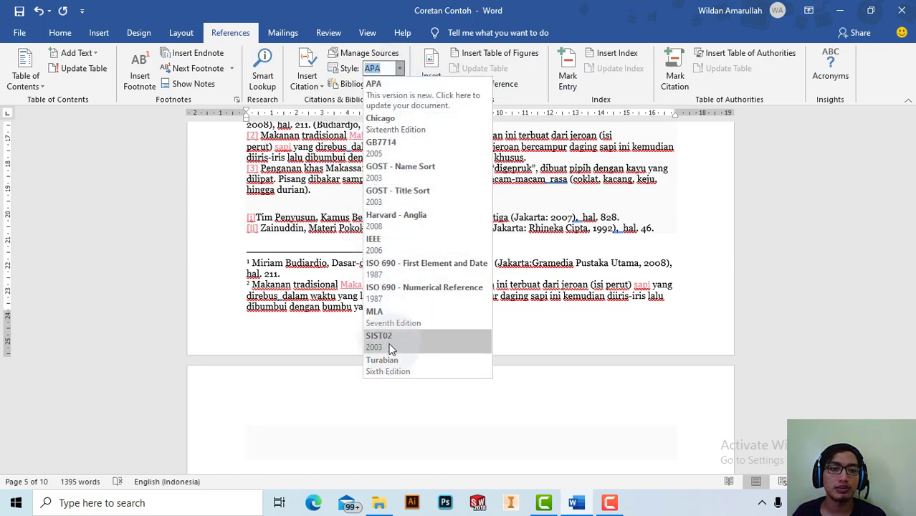
click(415, 90)
scroll(354, 130, down, 5)
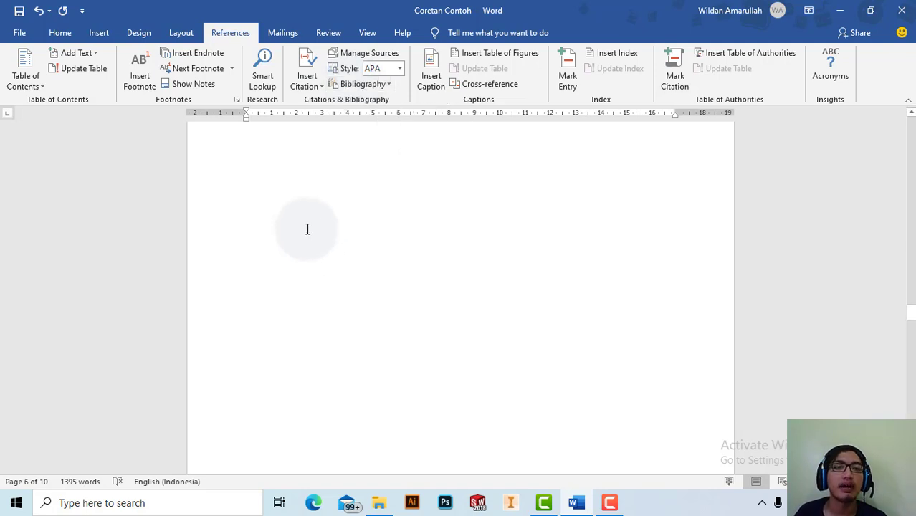
scroll(294, 236, down, 8)
scroll(295, 249, up, 3)
scroll(344, 228, up, 3)
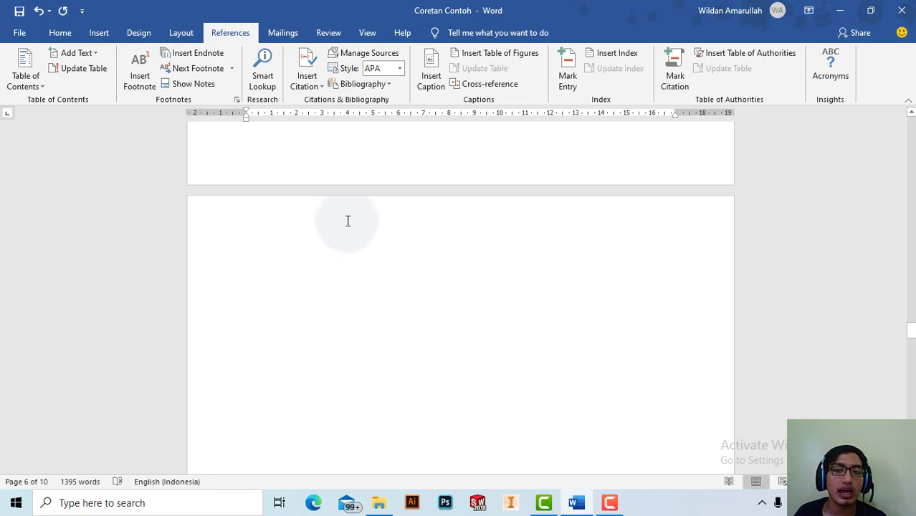
scroll(357, 209, up, 5)
scroll(359, 206, up, 6)
scroll(356, 204, up, 4)
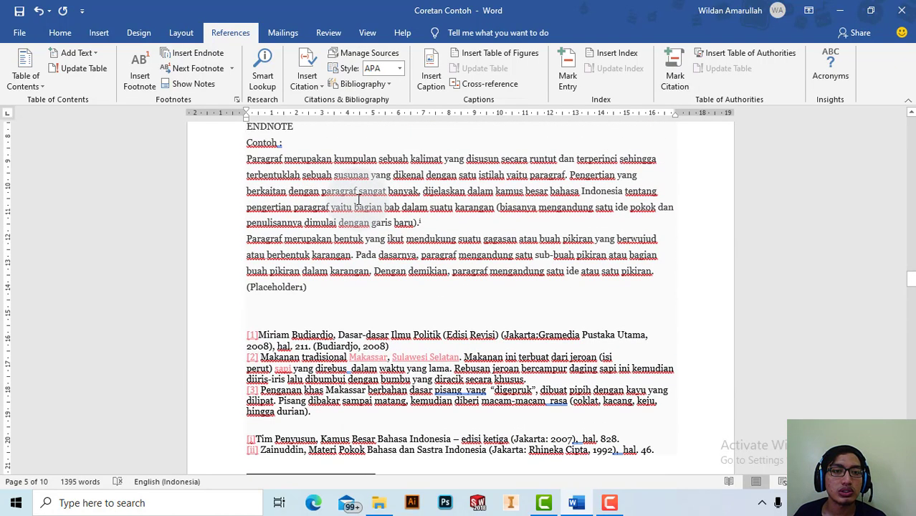
scroll(310, 234, down, 8)
Insert a built-in Bibliography on blank page 6 listing Budiardjo (2008) and zainuddin (1992)
click(273, 288)
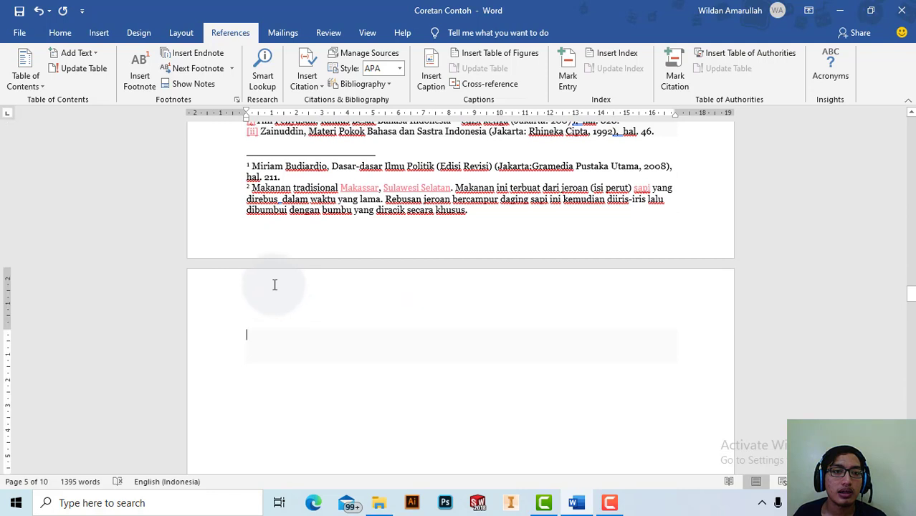
click(366, 84)
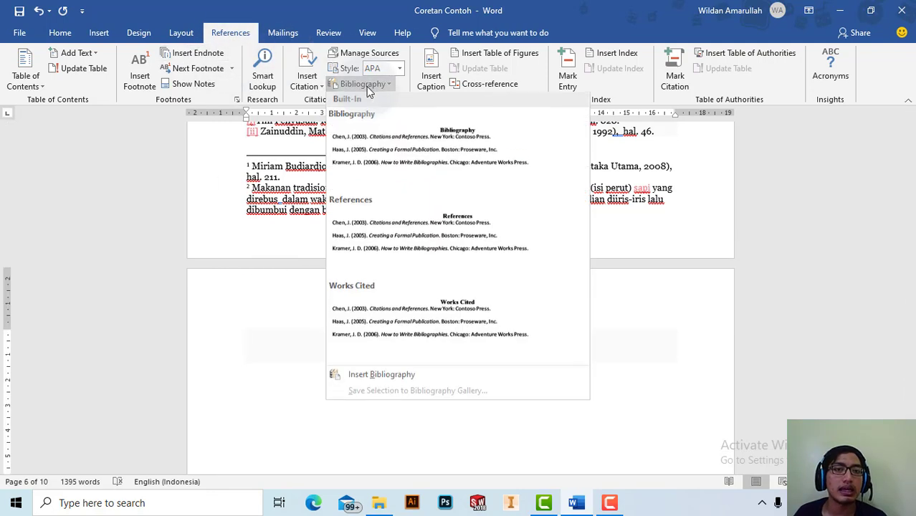
click(371, 153)
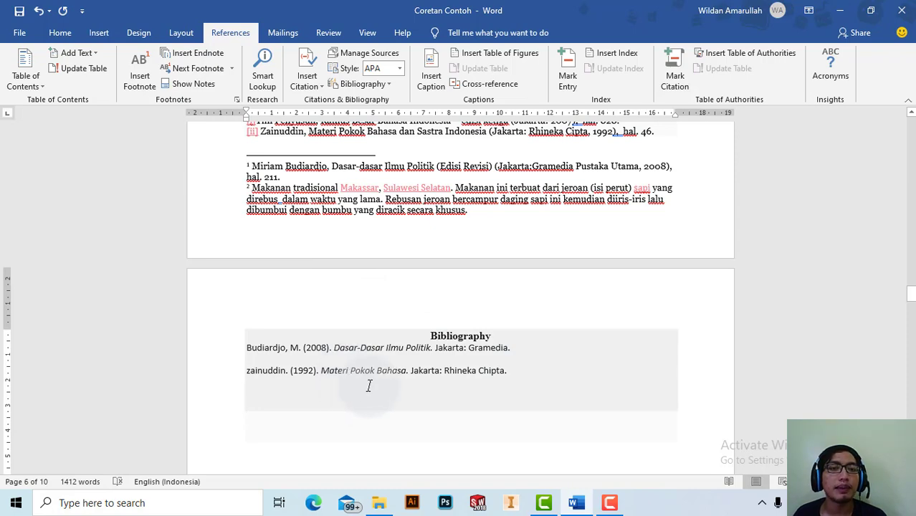
click(372, 376)
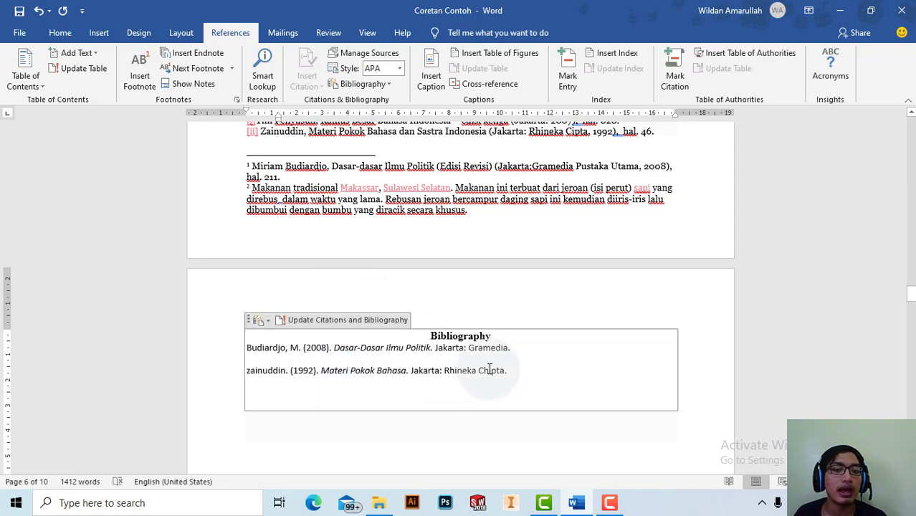
scroll(450, 312, down, 5)
scroll(414, 283, up, 1)
scroll(416, 252, down, 8)
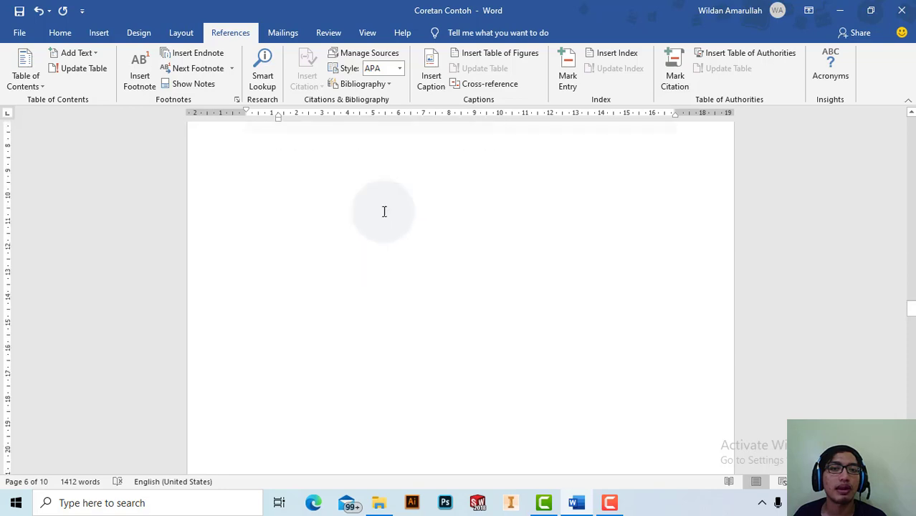
scroll(355, 197, down, 5)
scroll(352, 170, down, 2)
scroll(350, 180, down, 1)
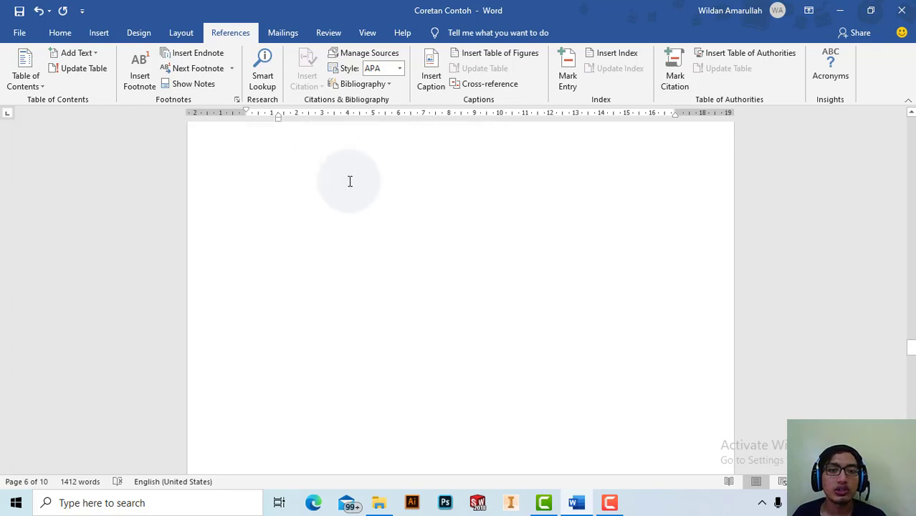
scroll(341, 188, up, 3)
scroll(347, 184, down, 1)
scroll(438, 127, up, 2)
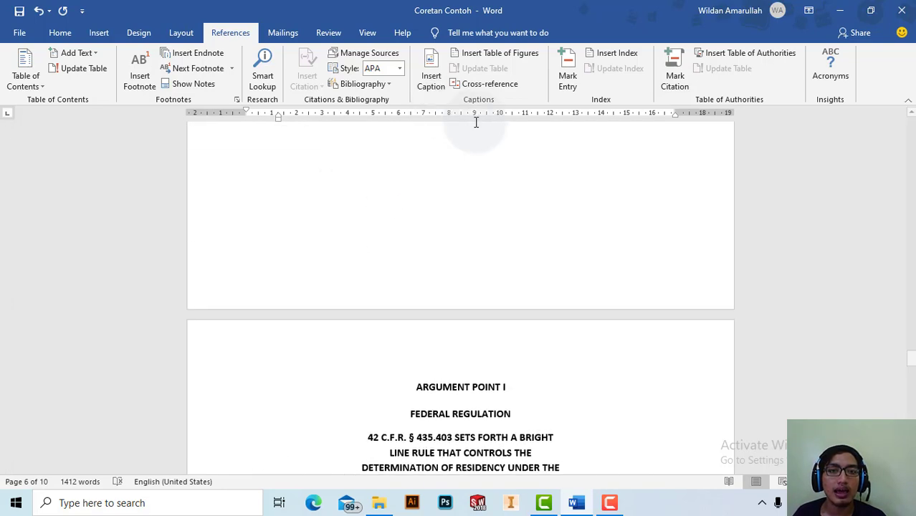
scroll(466, 125, down, 4)
scroll(399, 188, up, 3)
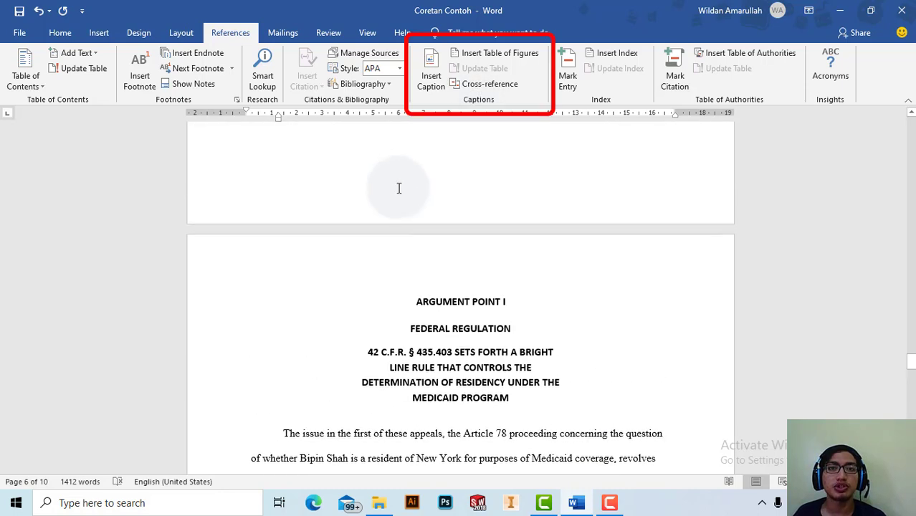
scroll(384, 198, up, 5)
scroll(383, 218, down, 3)
click(365, 236)
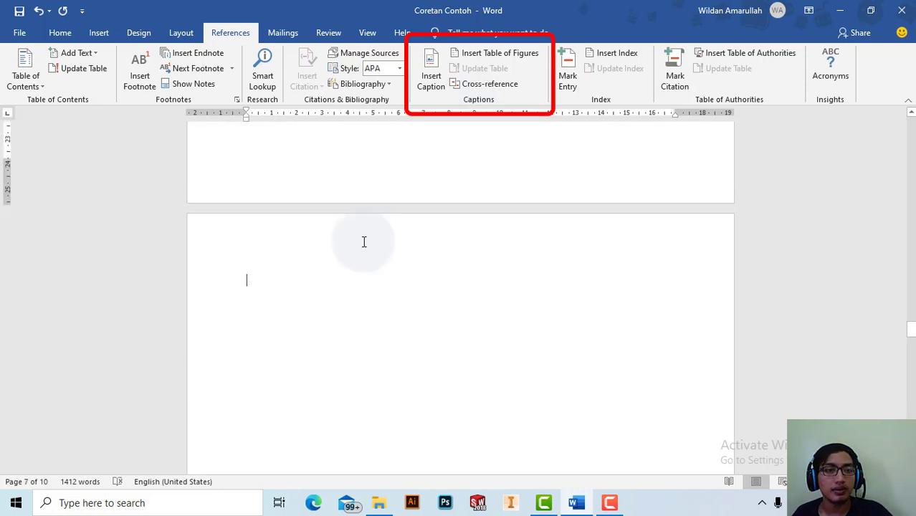
scroll(362, 229, down, 2)
scroll(354, 237, up, 3)
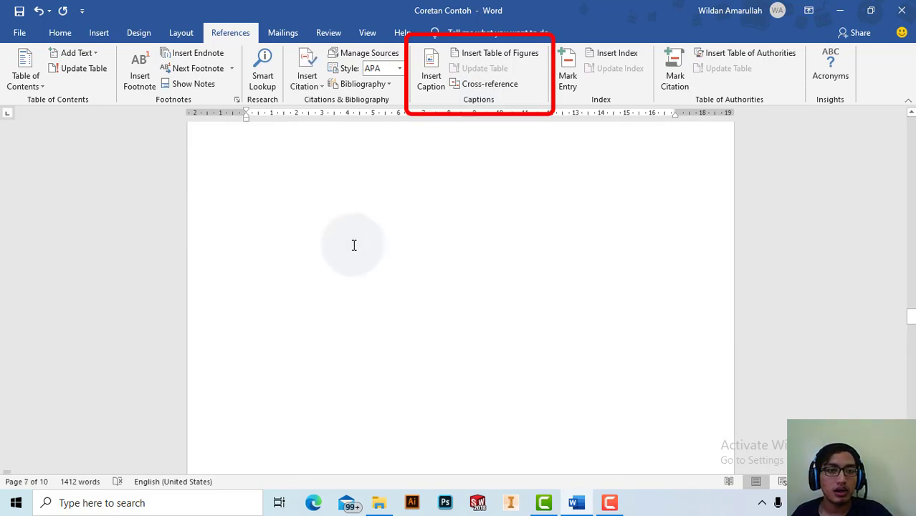
scroll(357, 254, up, 2)
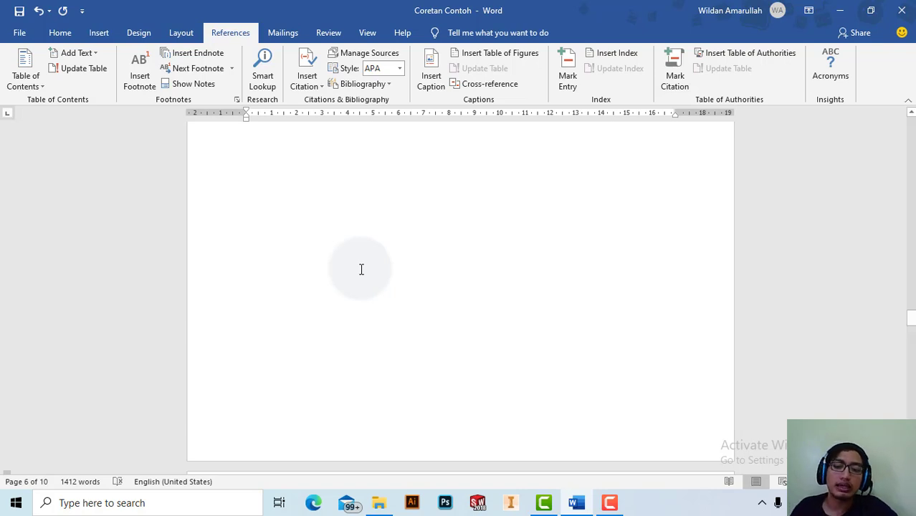
scroll(334, 291, down, 2)
scroll(340, 285, up, 1)
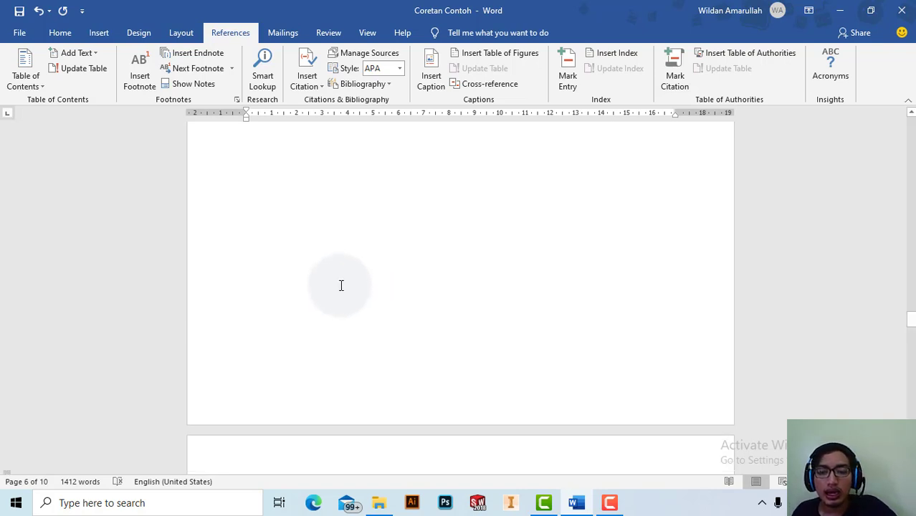
scroll(341, 285, up, 2)
scroll(322, 269, down, 4)
scroll(294, 287, down, 4)
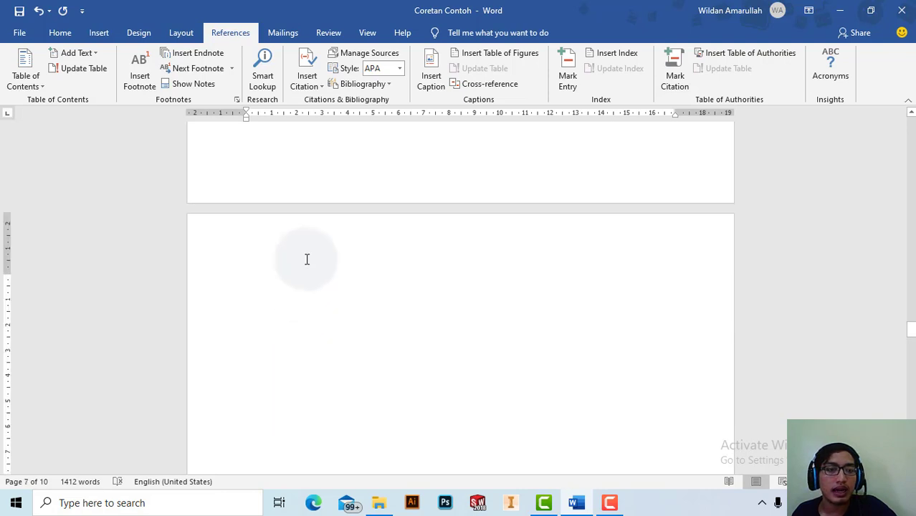
scroll(308, 258, down, 2)
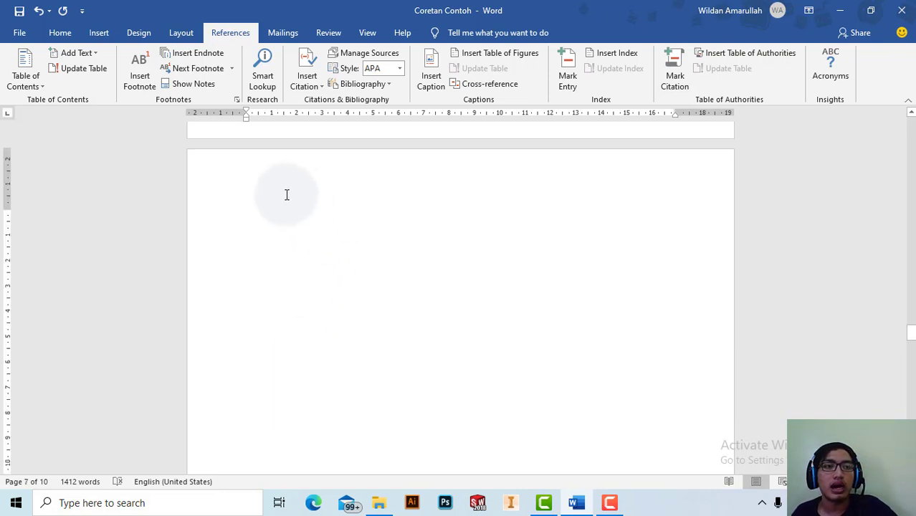
scroll(281, 201, down, 1)
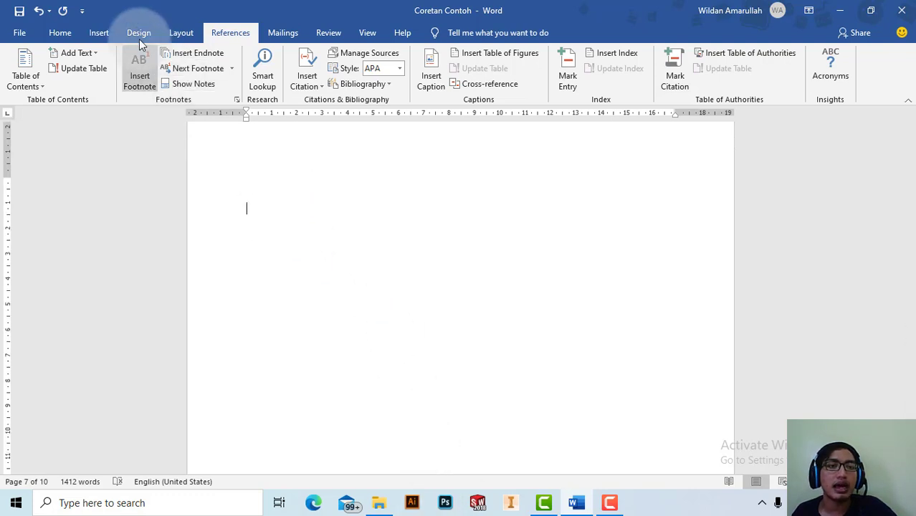
Insert an empty 3x3 table at the top of page 7 and select it
click(100, 33)
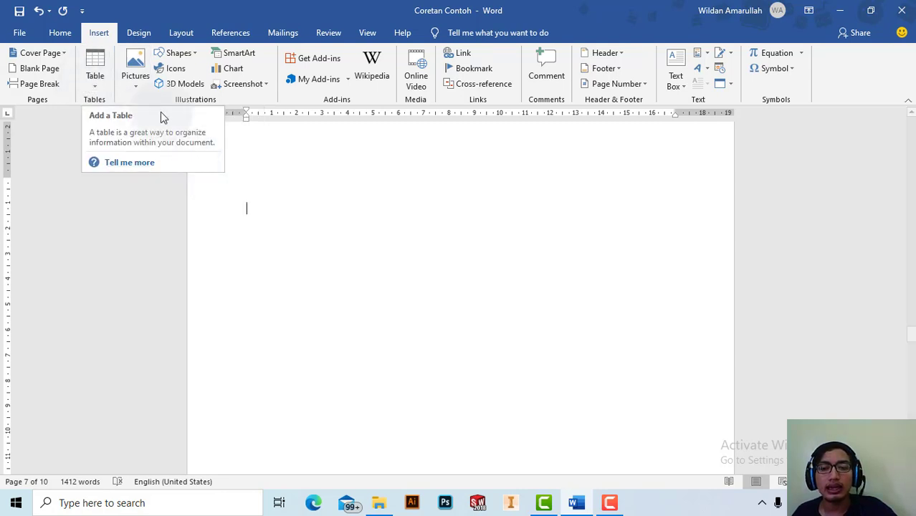
click(105, 71)
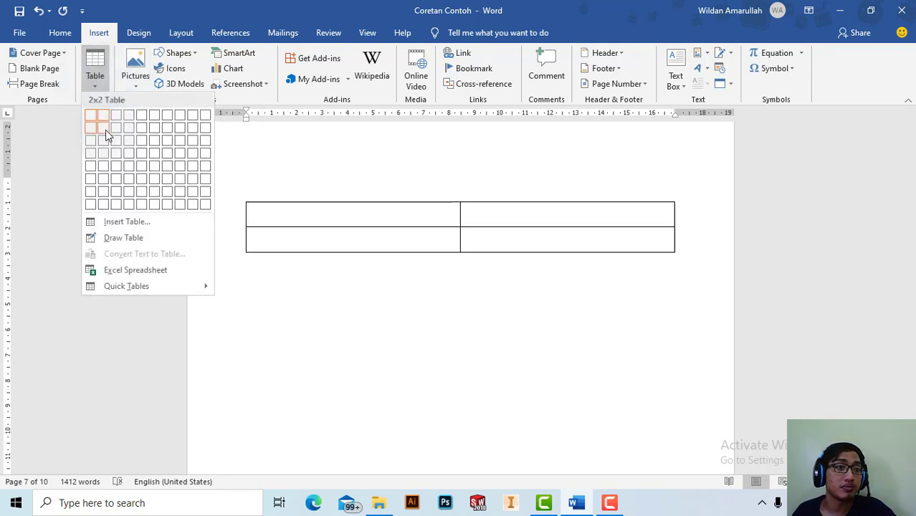
click(112, 142)
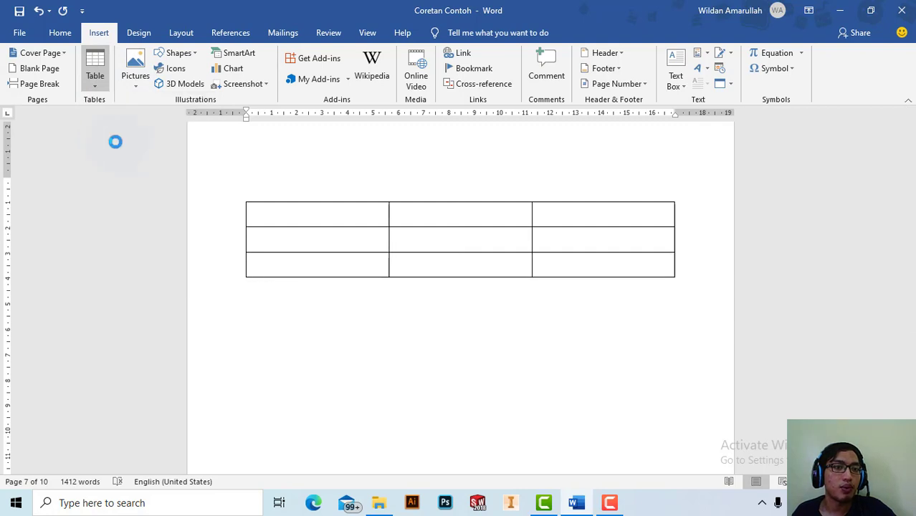
click(350, 268)
click(231, 32)
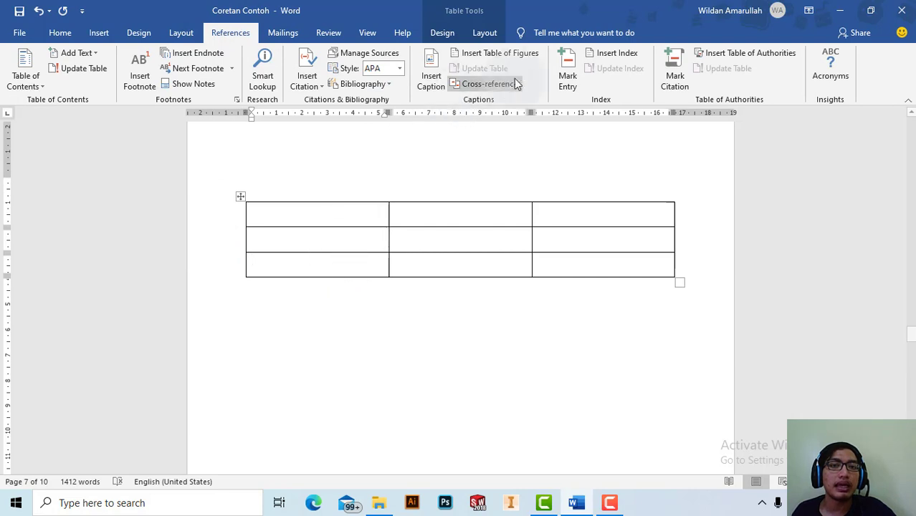
click(240, 196)
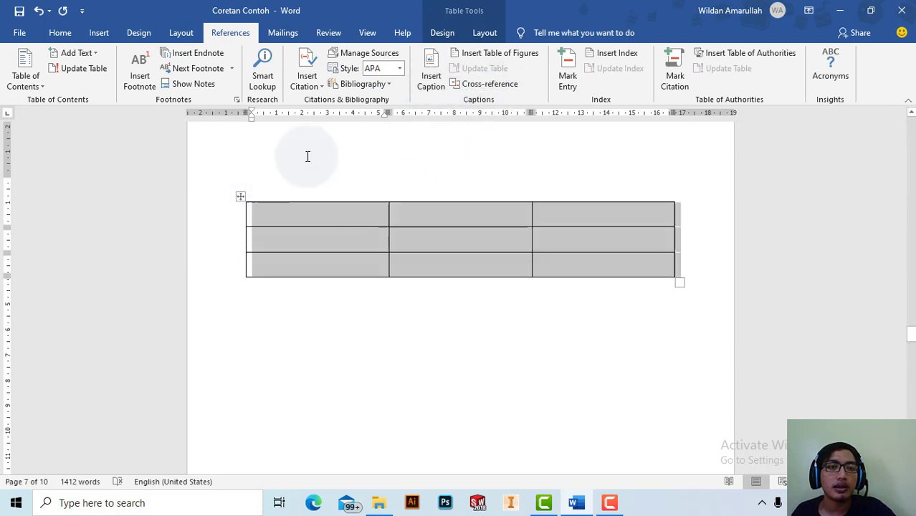
Caption the table 'Table 1 Contoh' with the Table label, positioned above it
click(439, 82)
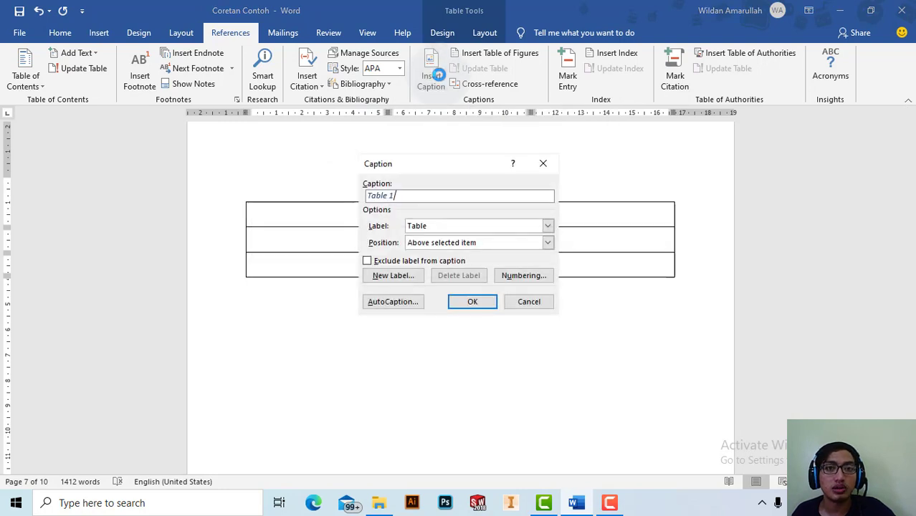
click(425, 225)
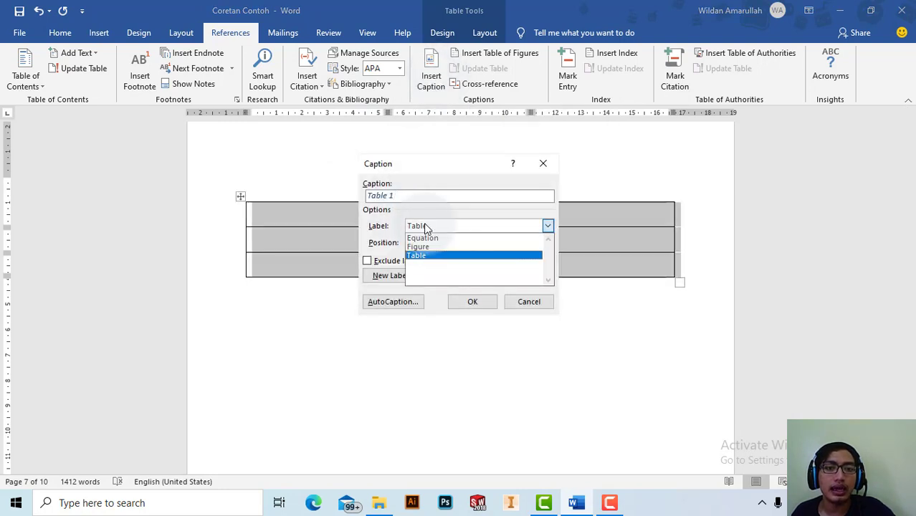
click(437, 257)
click(396, 195)
text(Contoh)
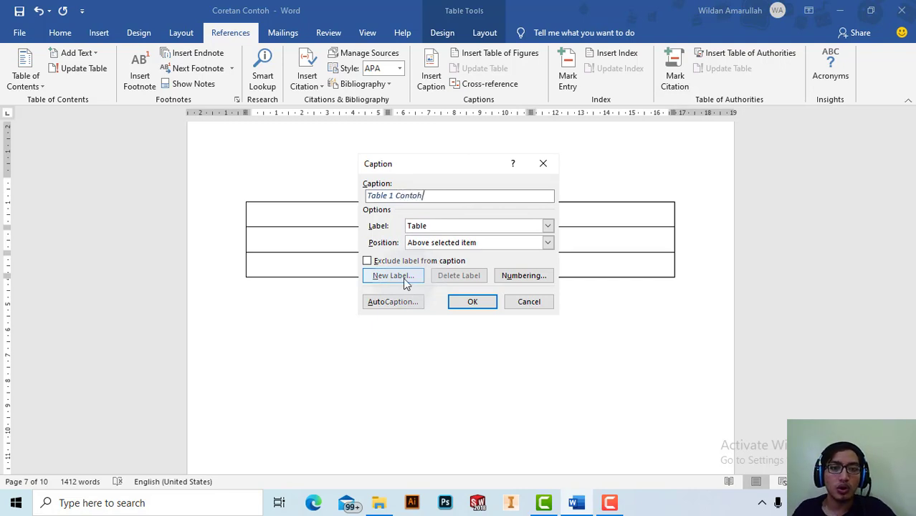
click(459, 244)
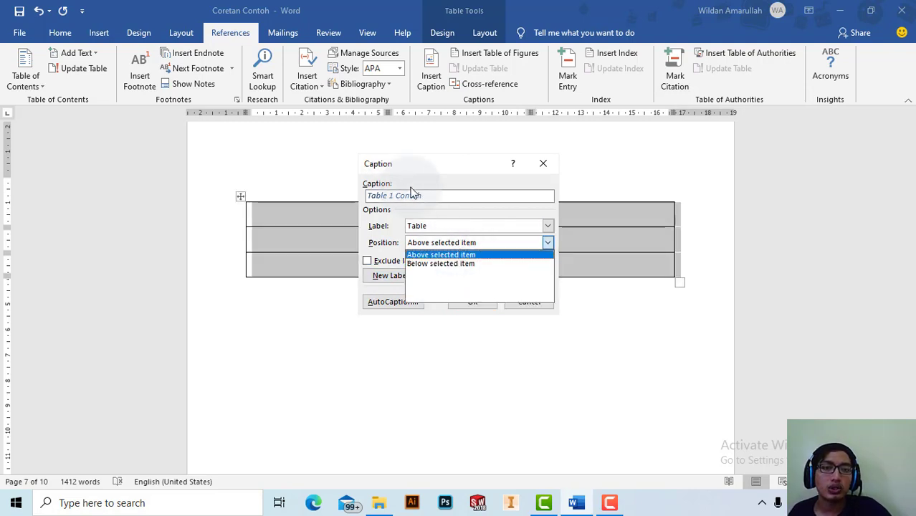
click(452, 255)
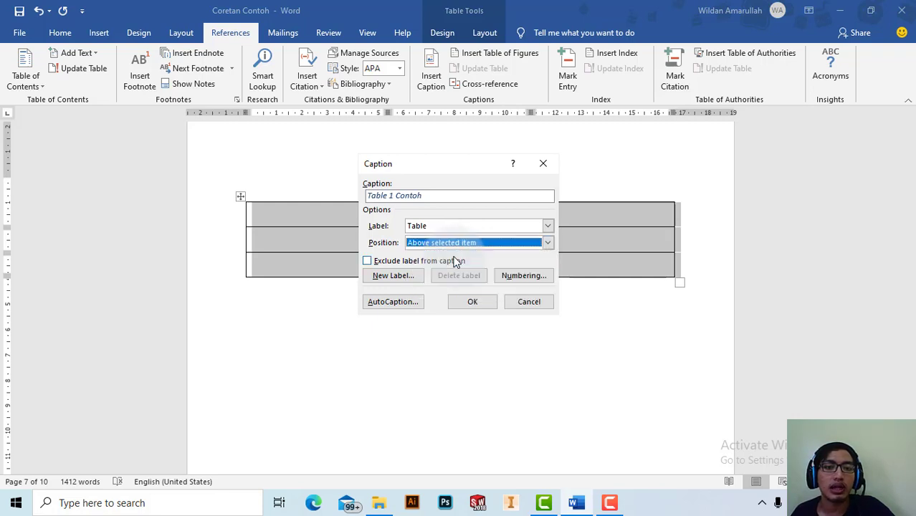
click(475, 302)
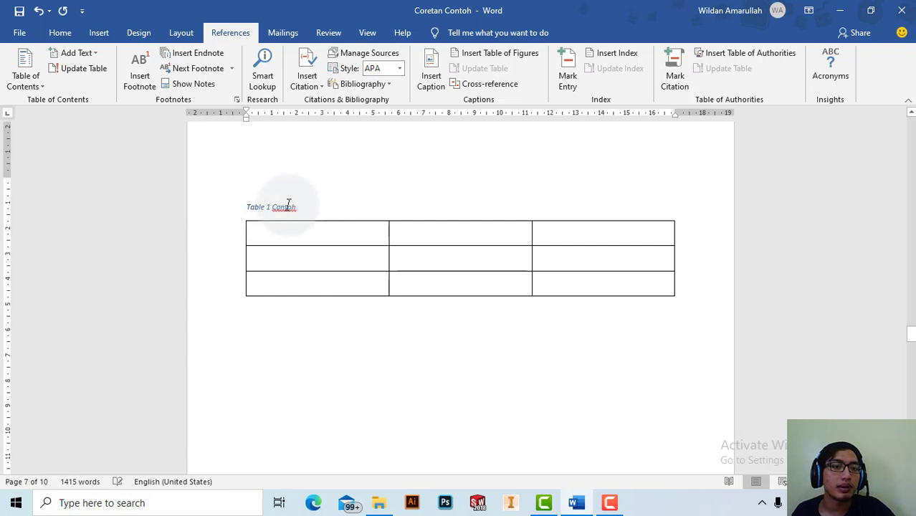
Dismiss the missing proofing tools notice and put the caret on the empty line below the table
drag(296, 207, 251, 208)
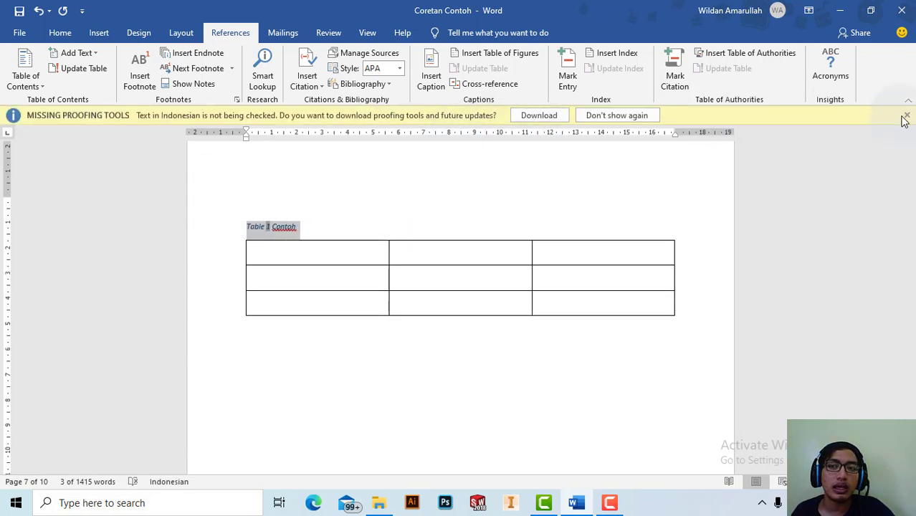
click(906, 116)
click(297, 208)
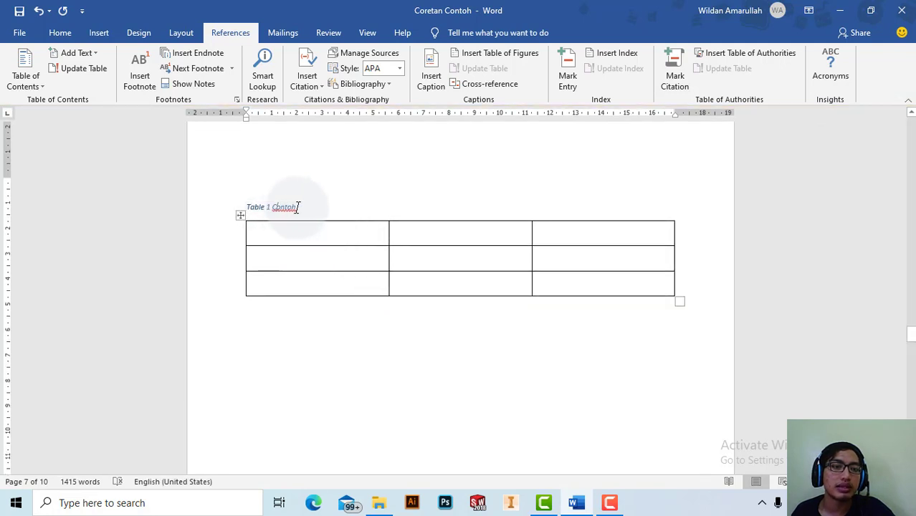
scroll(290, 200, down, 3)
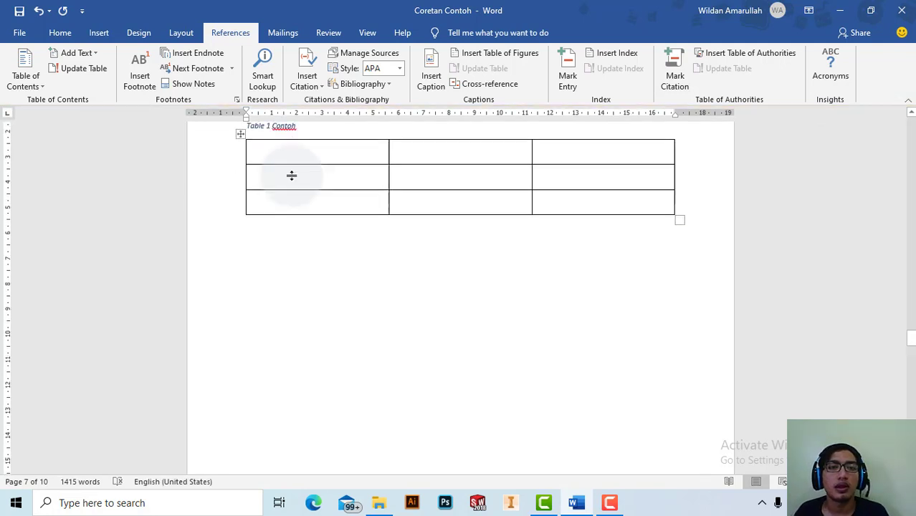
click(312, 244)
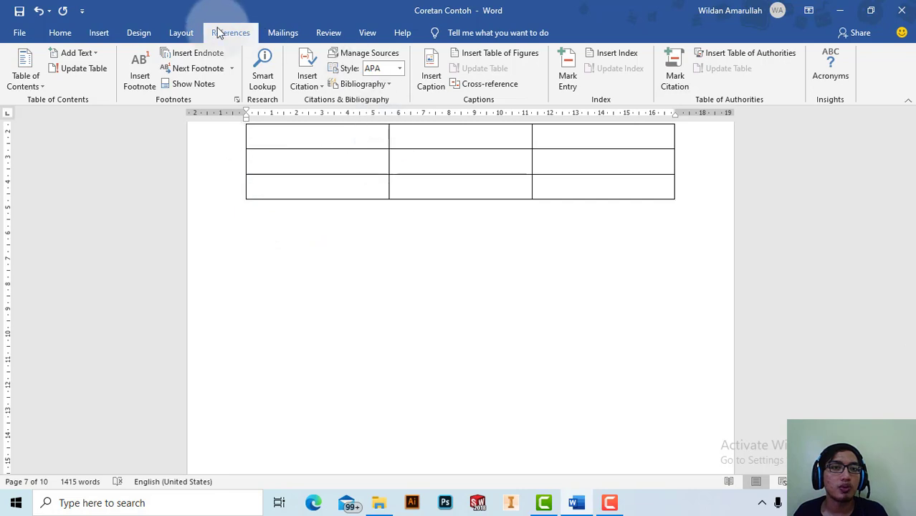
Insert the Capture image from the Pictures\Screenshoot folder below the captioned table
click(99, 32)
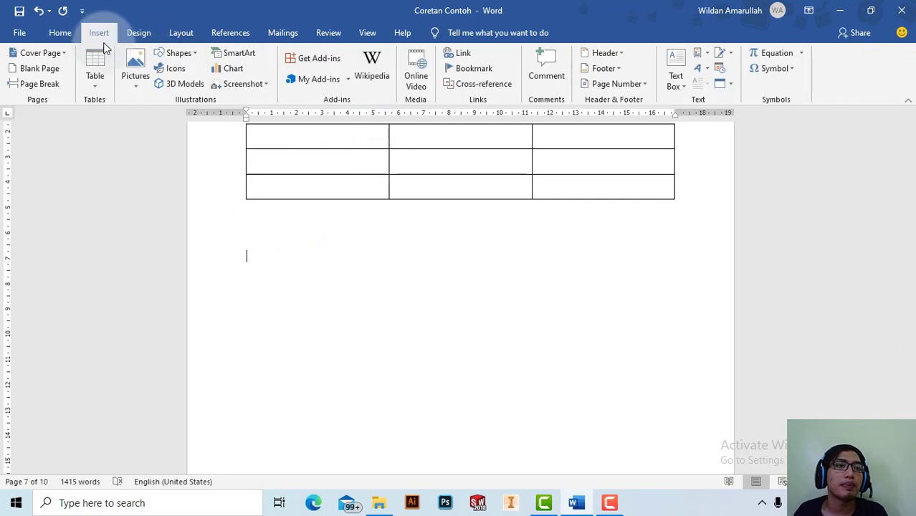
click(131, 66)
click(148, 119)
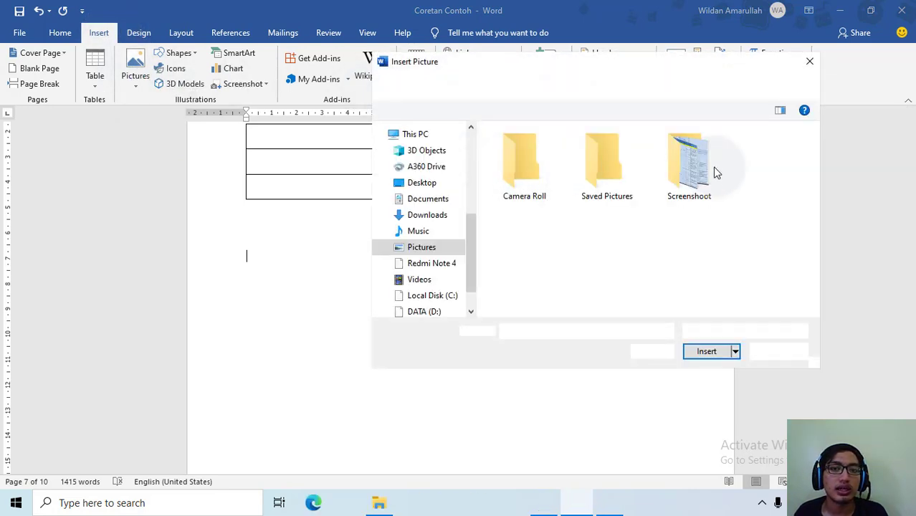
double_click(691, 172)
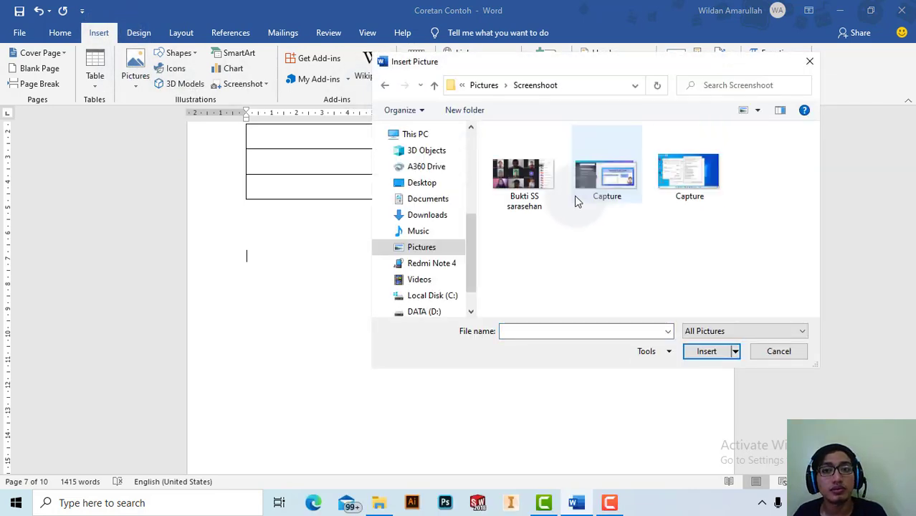
click(606, 183)
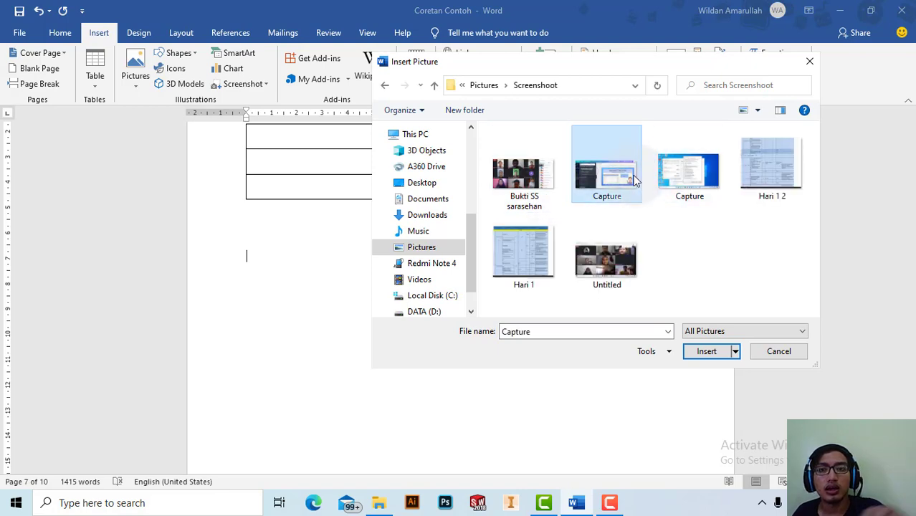
click(690, 350)
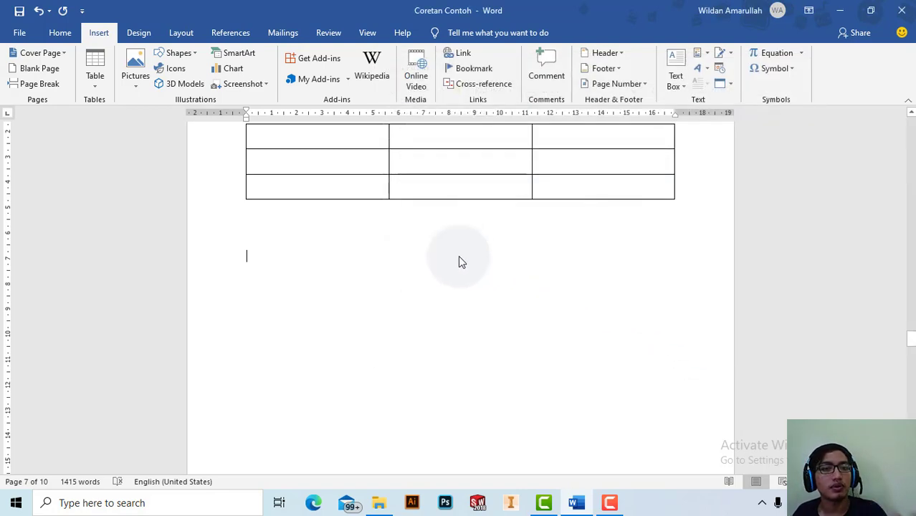
scroll(455, 301, up, 1)
scroll(445, 298, down, 2)
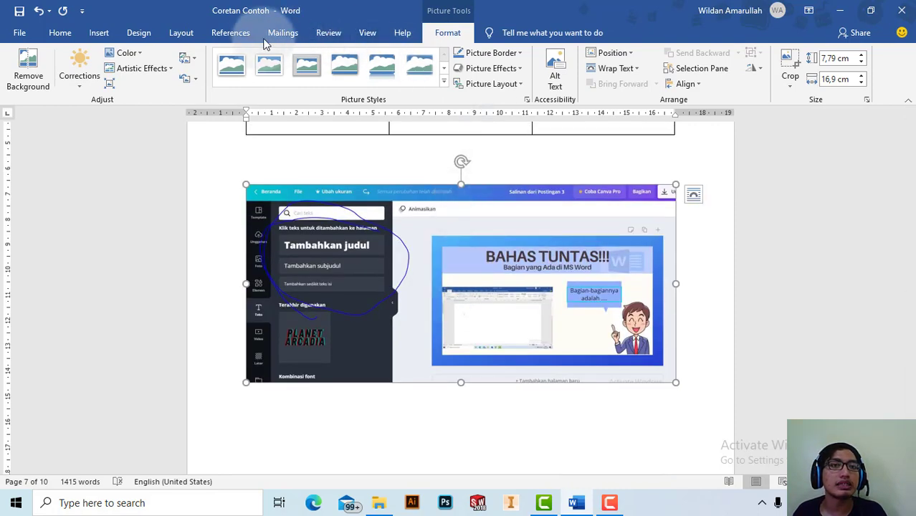
Caption the screenshot 'Picture 1 Screenshot' below it, using a newly created Picture label
click(231, 32)
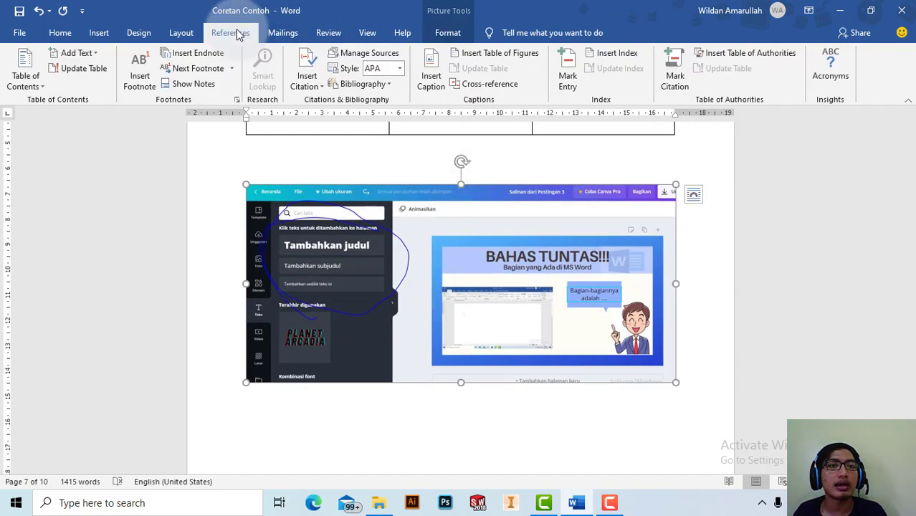
click(431, 80)
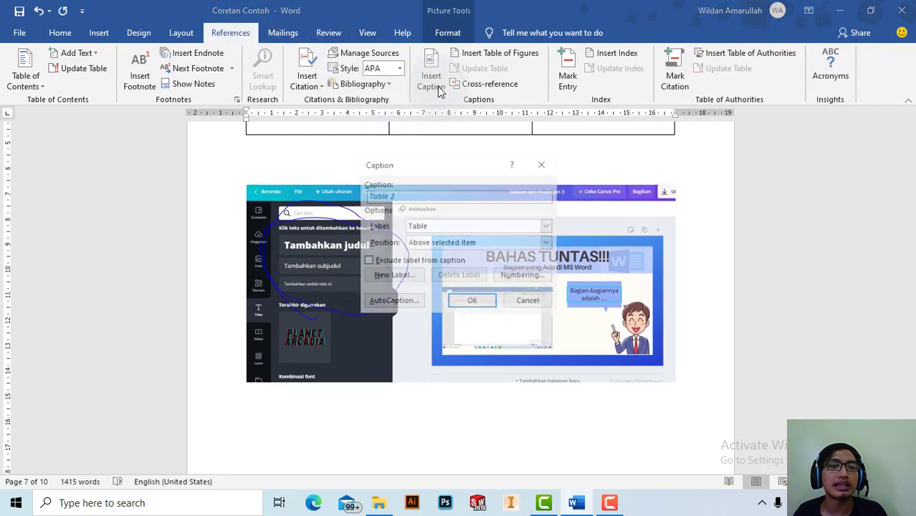
click(547, 227)
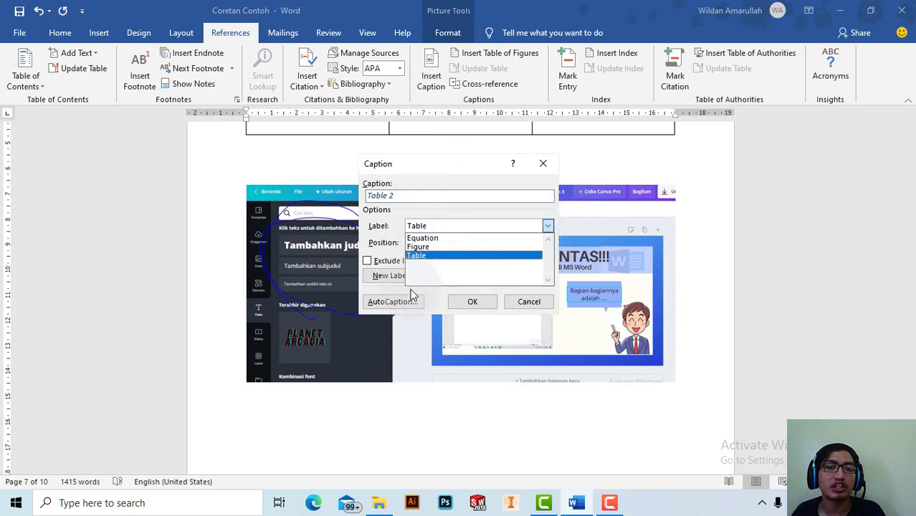
click(446, 255)
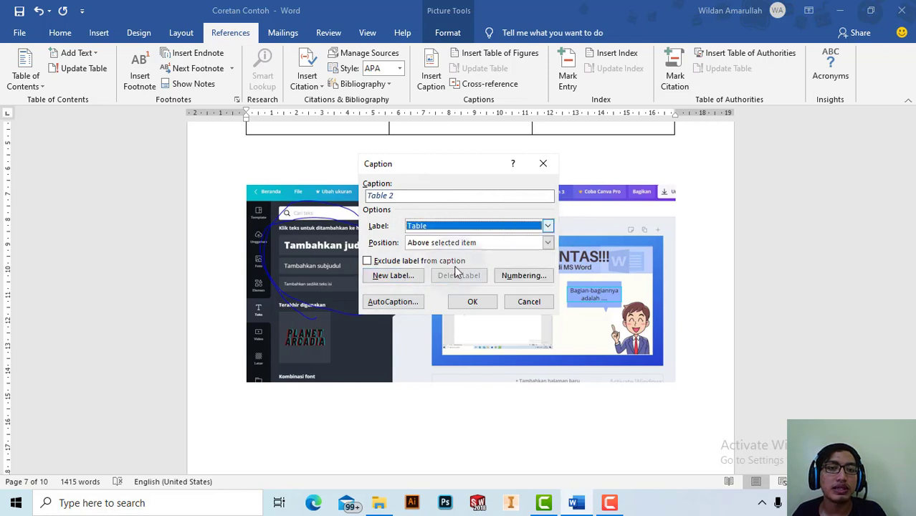
click(403, 275)
text(Picture)
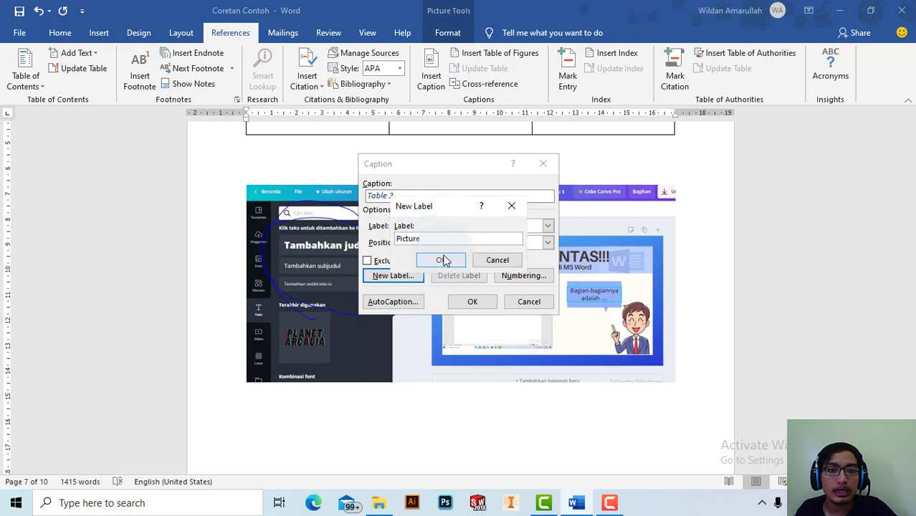
click(443, 259)
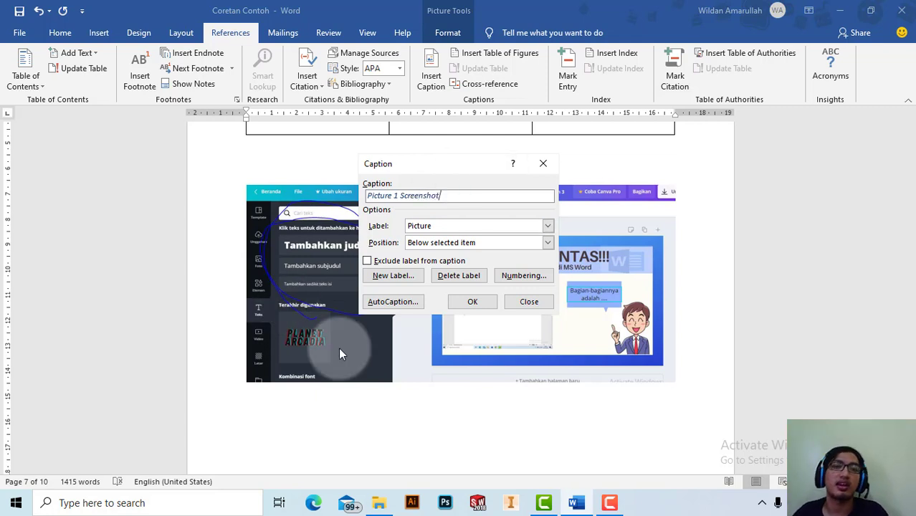
click(479, 301)
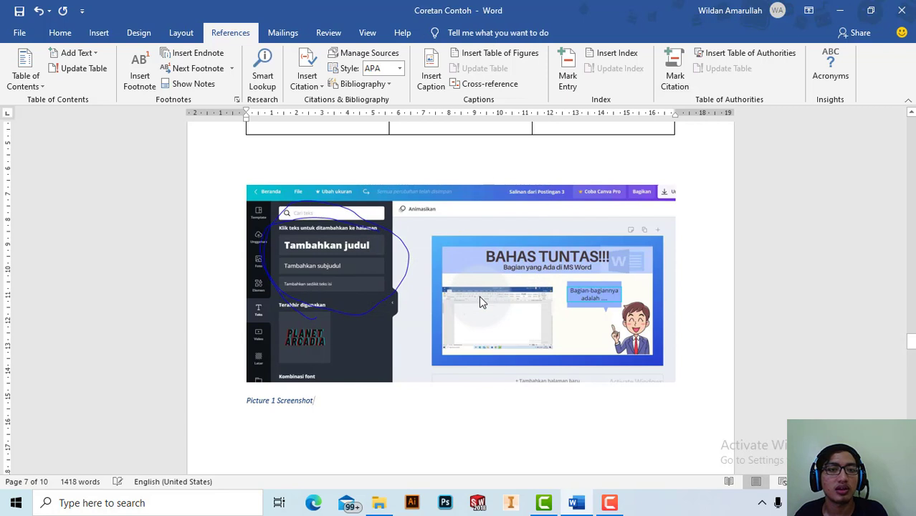
Scroll through page 7, checking the Picture 1 Screenshot caption, and return to References
scroll(316, 402, down, 1)
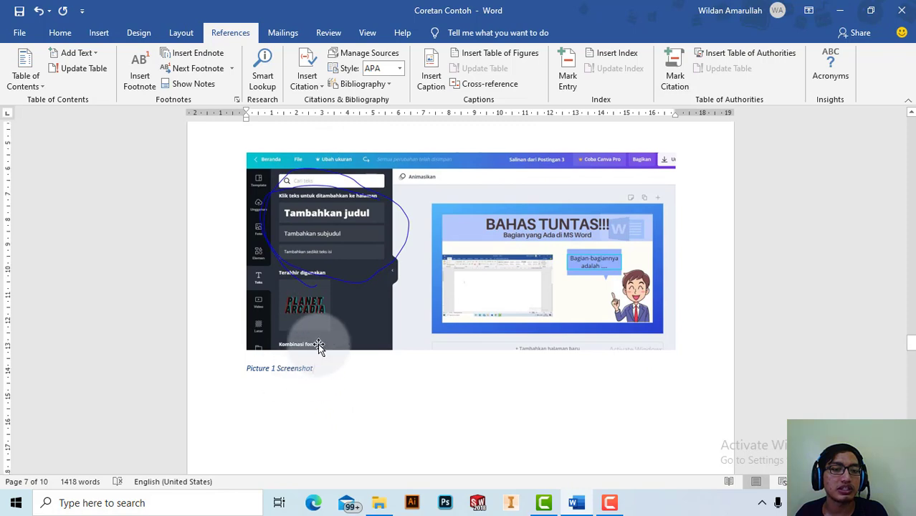
scroll(318, 344, up, 5)
scroll(290, 317, up, 4)
scroll(294, 240, down, 3)
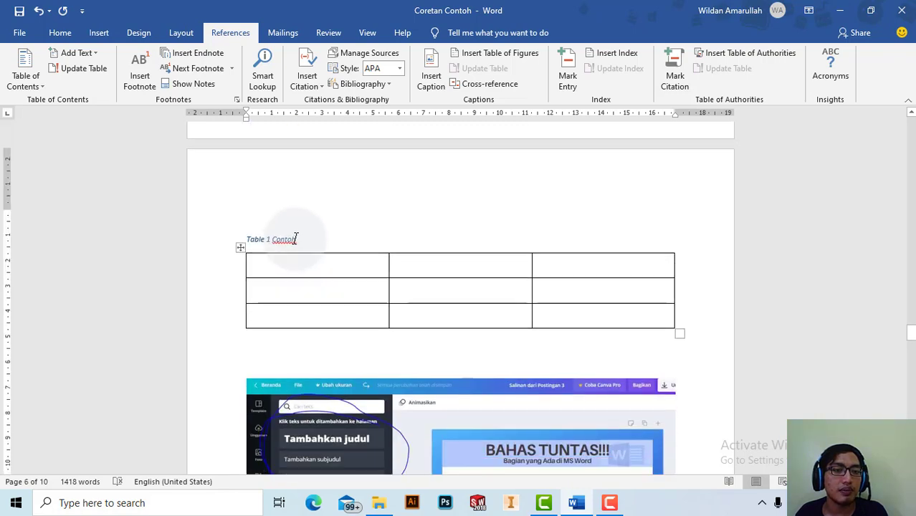
scroll(352, 280, down, 7)
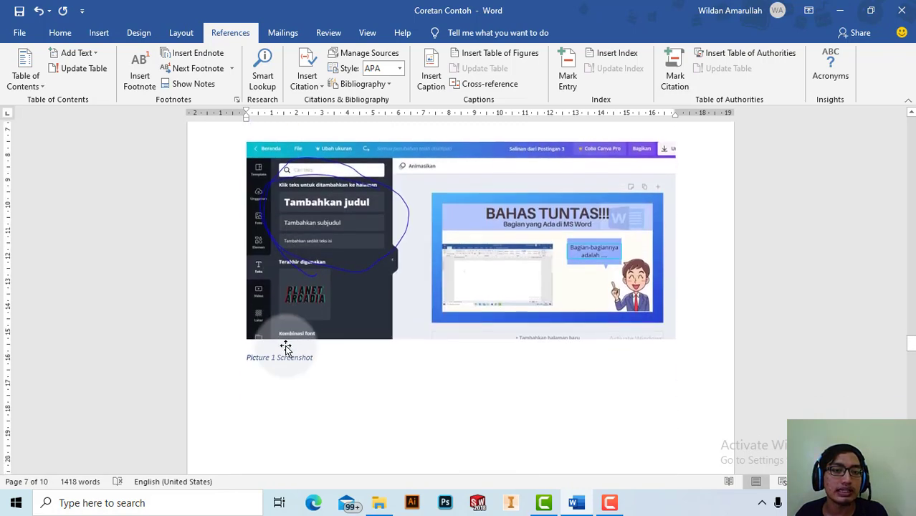
click(292, 337)
scroll(385, 229, up, 2)
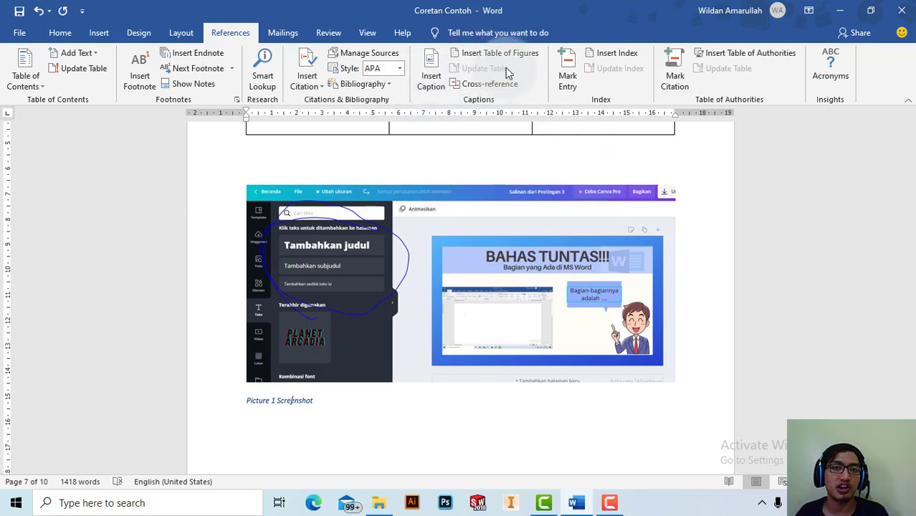
scroll(226, 41, up, 2)
click(227, 36)
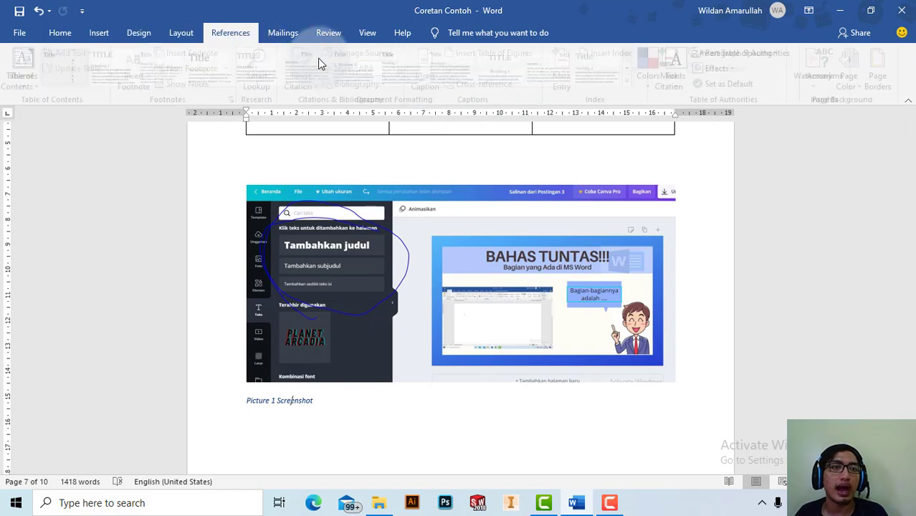
Scroll back up and place the insertion point on the blank page before Table 1 Contoh
scroll(474, 151, up, 2)
scroll(455, 180, up, 4)
scroll(444, 187, up, 3)
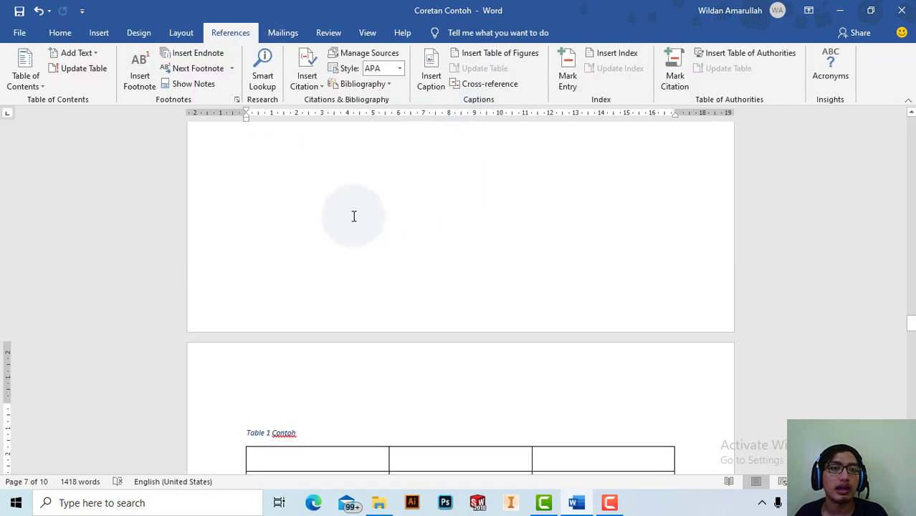
click(342, 209)
scroll(330, 212, up, 2)
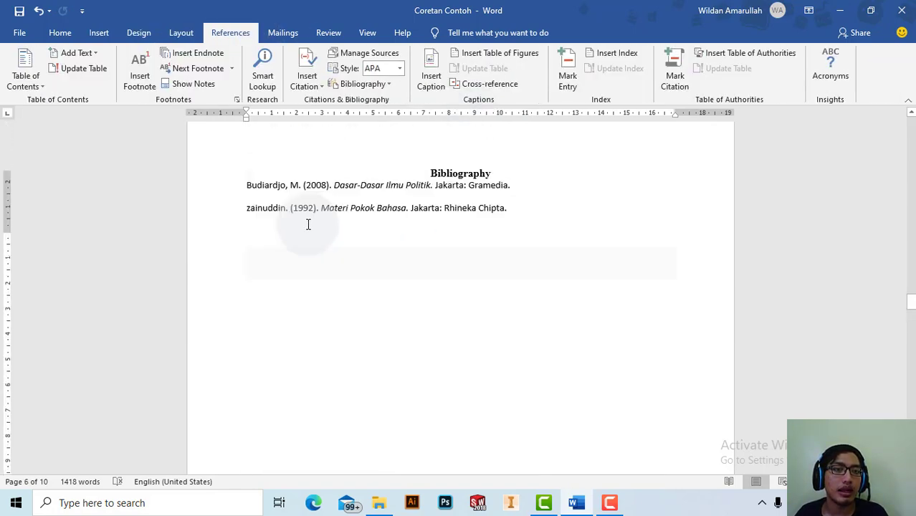
scroll(307, 222, up, 2)
click(284, 308)
scroll(285, 287, down, 3)
scroll(284, 258, down, 3)
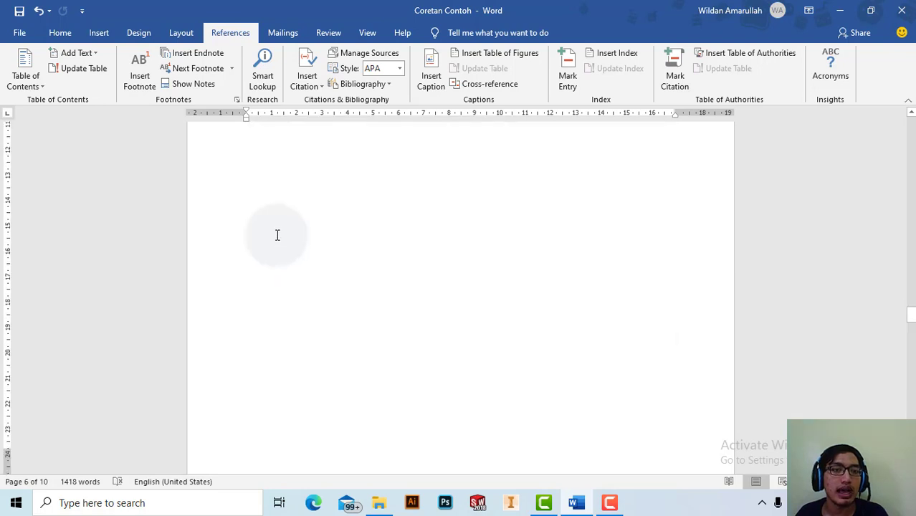
scroll(276, 235, down, 3)
scroll(276, 226, down, 2)
scroll(307, 190, up, 3)
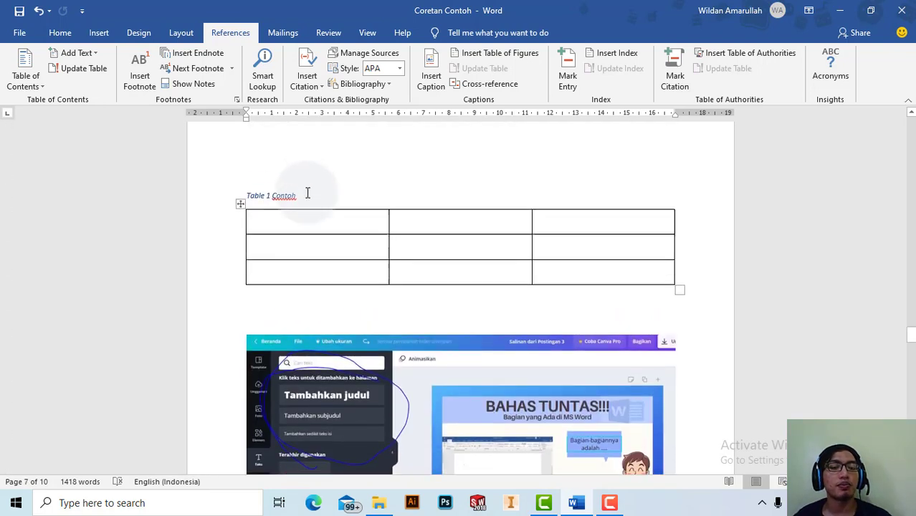
scroll(317, 213, down, 3)
scroll(326, 190, up, 1)
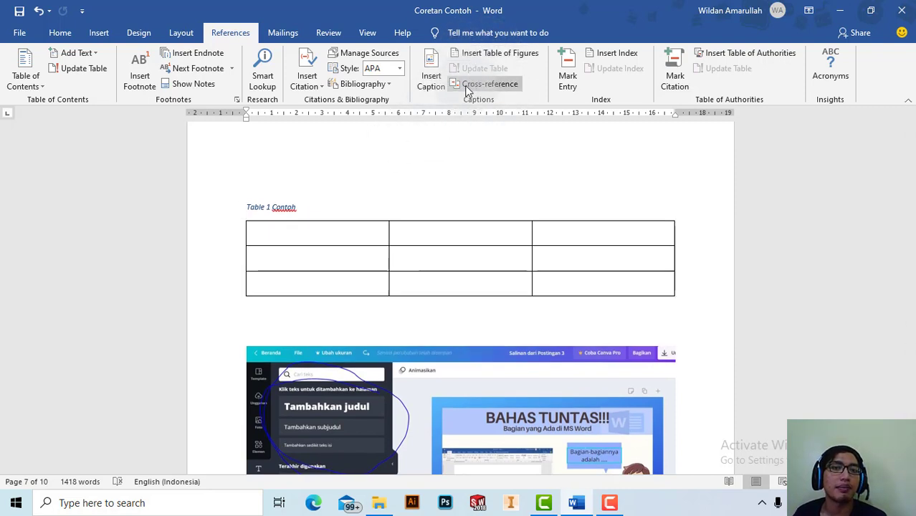
scroll(323, 215, down, 1)
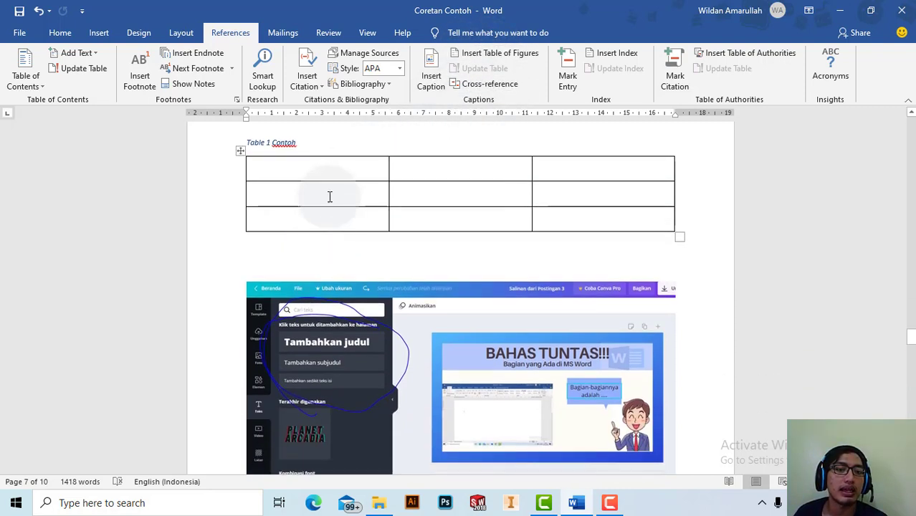
scroll(297, 219, up, 3)
scroll(280, 187, up, 2)
click(278, 169)
Remove the extra page break and insert a table of figures using the Table caption label
key(BackSpace)
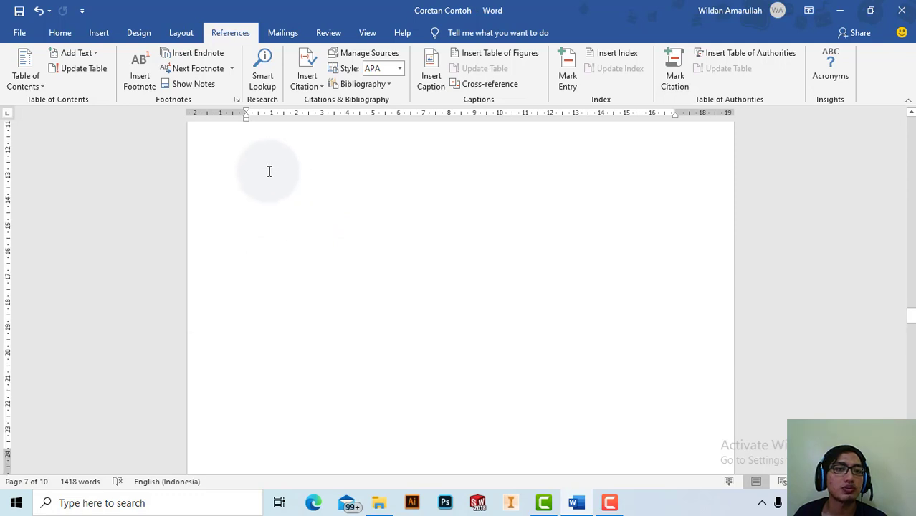
click(494, 53)
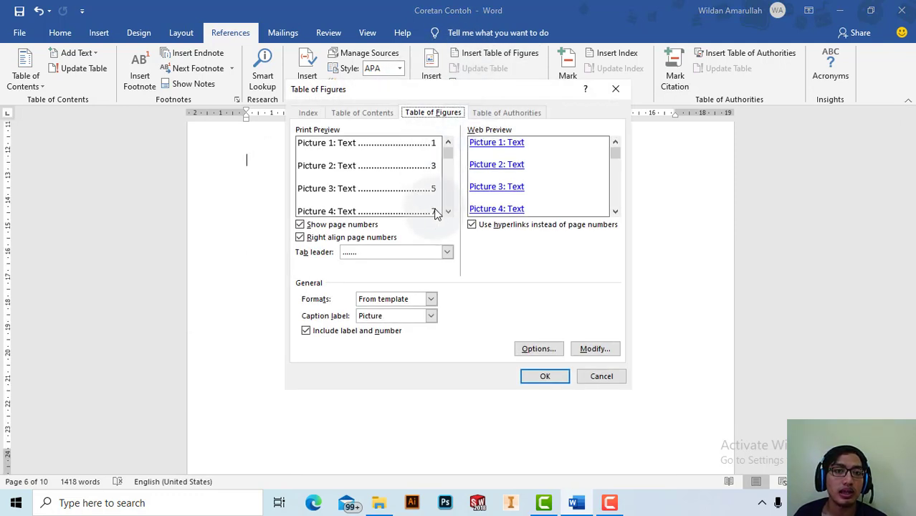
click(431, 316)
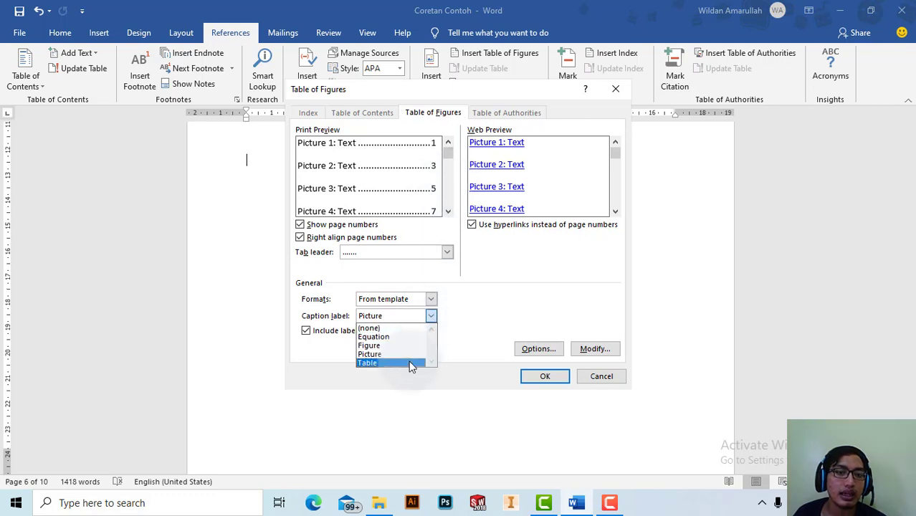
click(410, 362)
click(419, 318)
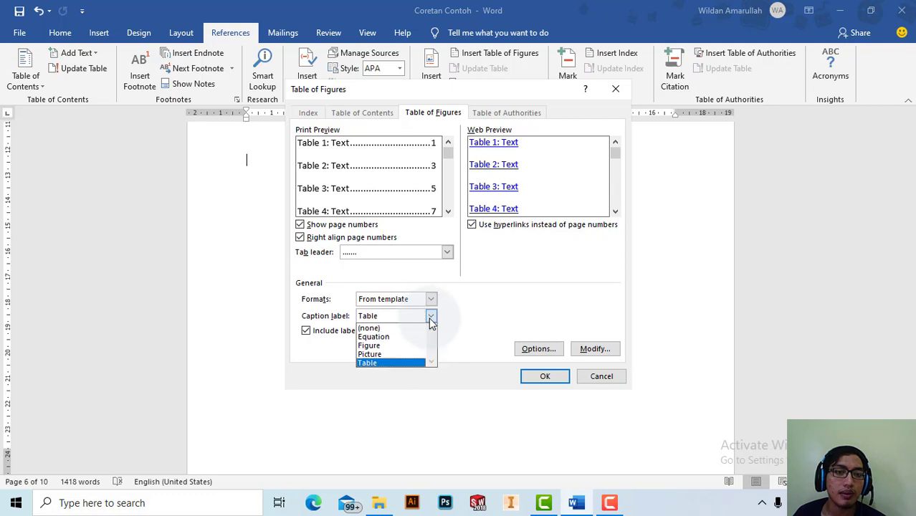
click(412, 358)
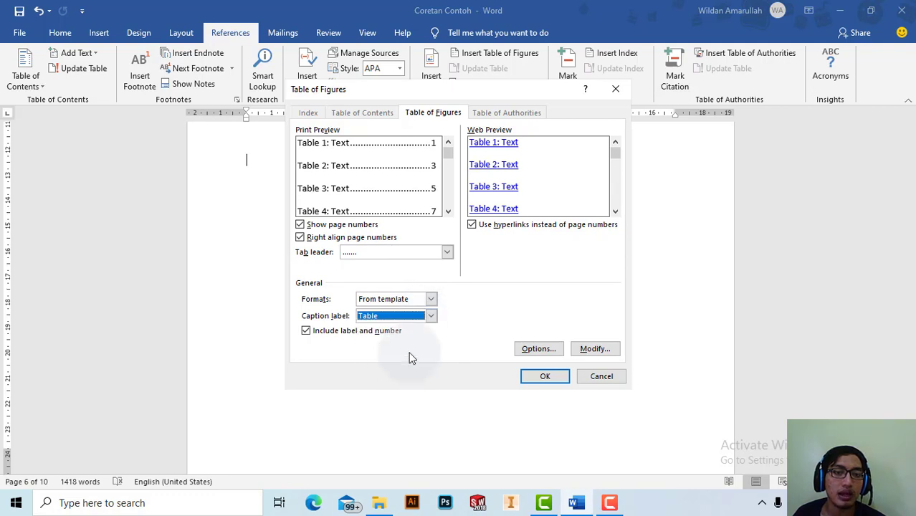
click(552, 374)
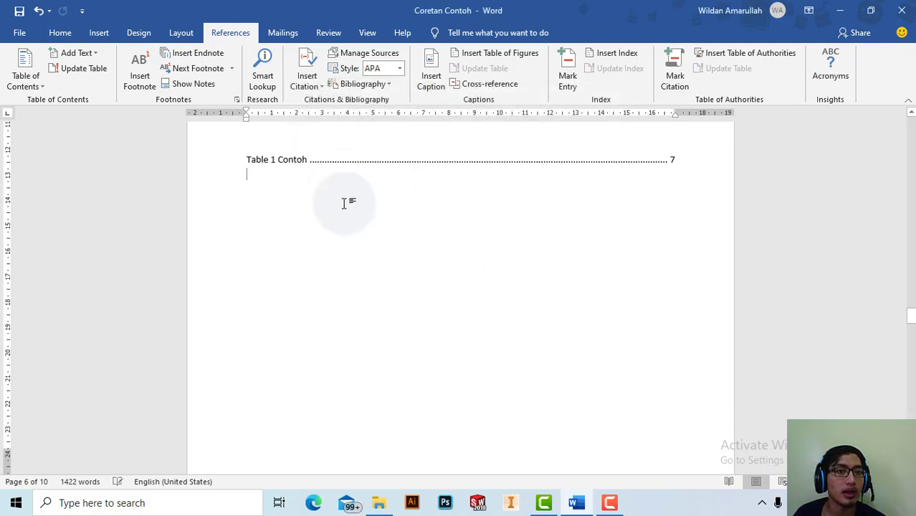
Add the heading 'Daftar Tabel' above the table list and remove the blank line beneath it
scroll(348, 215, up, 3)
click(336, 240)
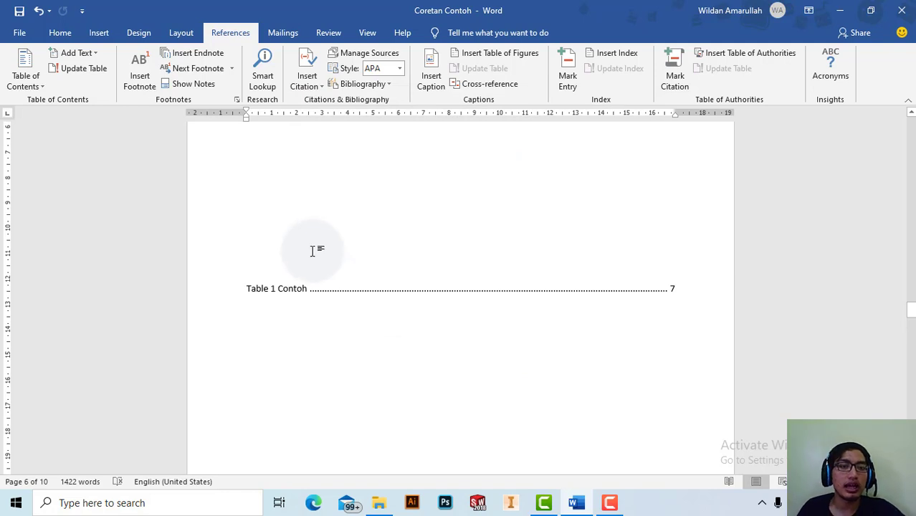
text(Daftar Tabel)
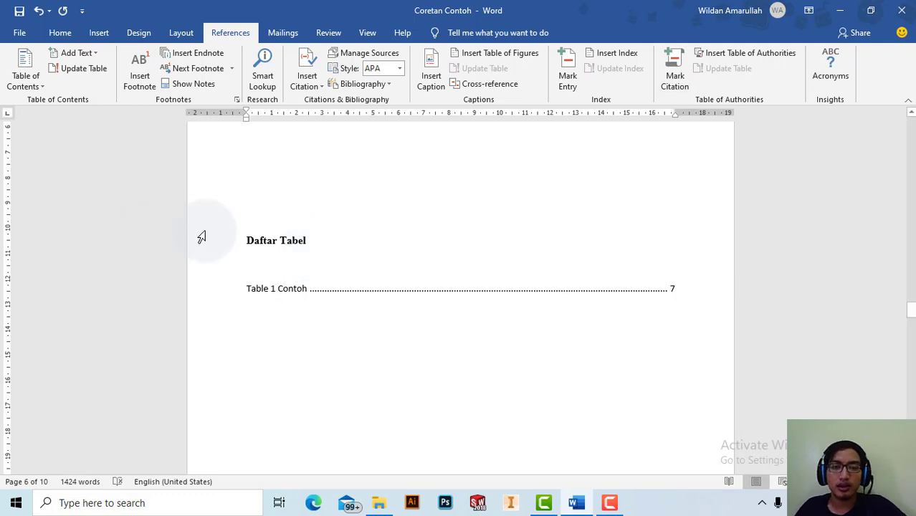
click(273, 266)
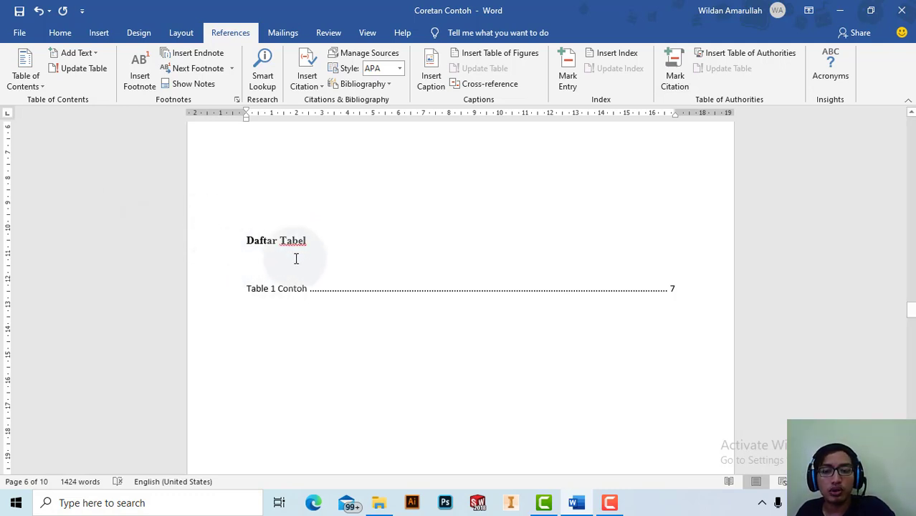
key(BackSpace)
scroll(368, 237, down, 3)
click(367, 236)
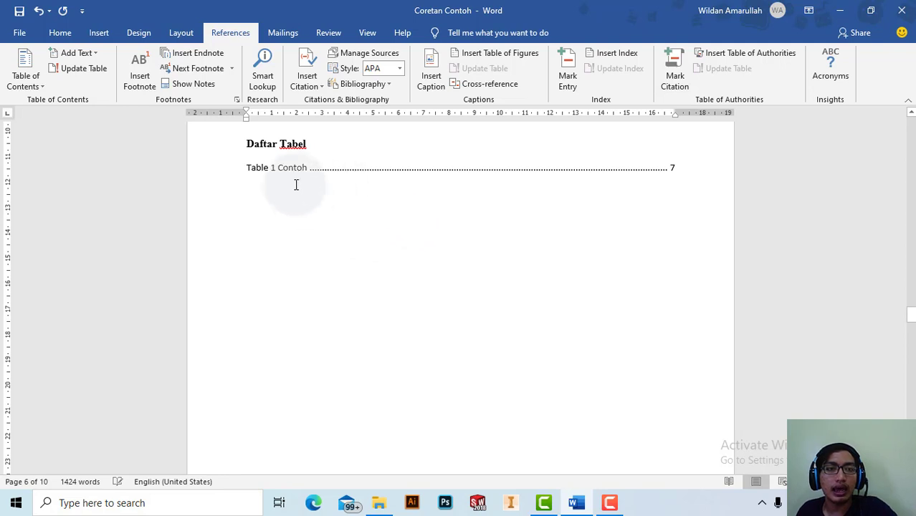
Type the 'Daftar gambar' heading and insert a Picture-label table of figures listing Picture 1 Screenshot
text(daf)
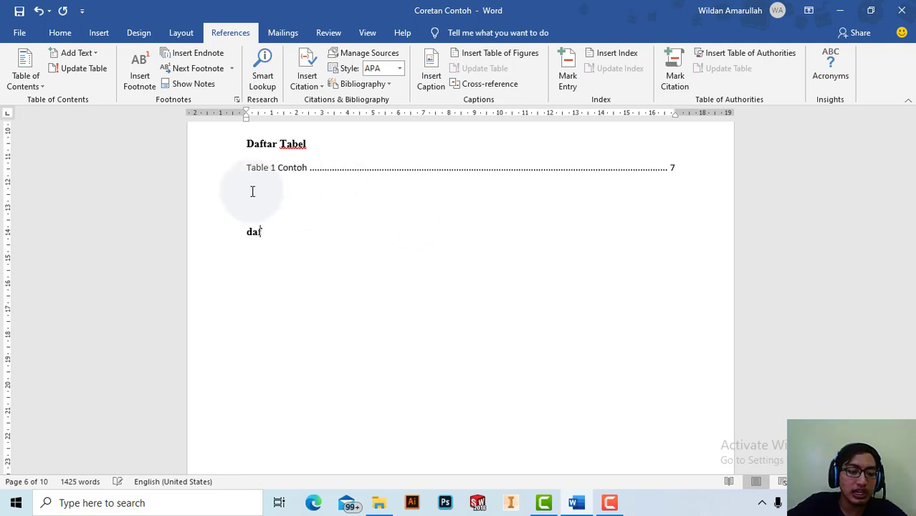
text(Daftar gambar)
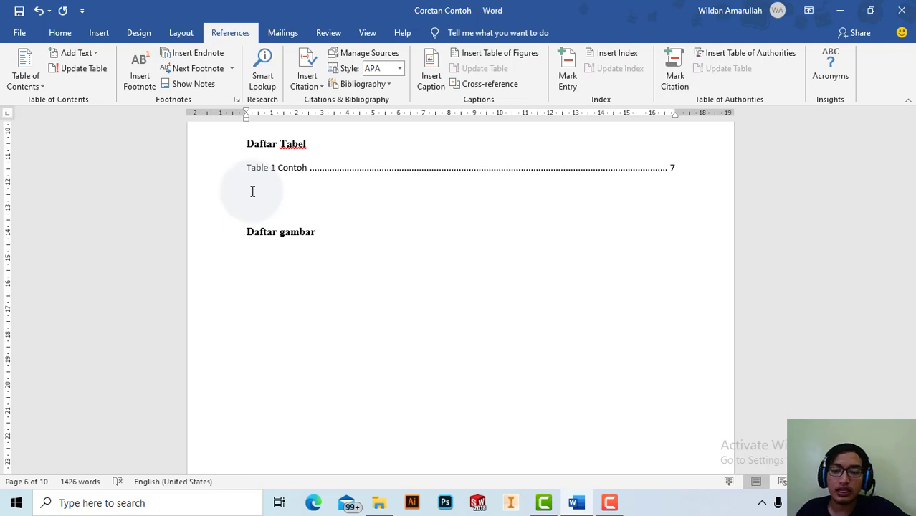
key(Return)
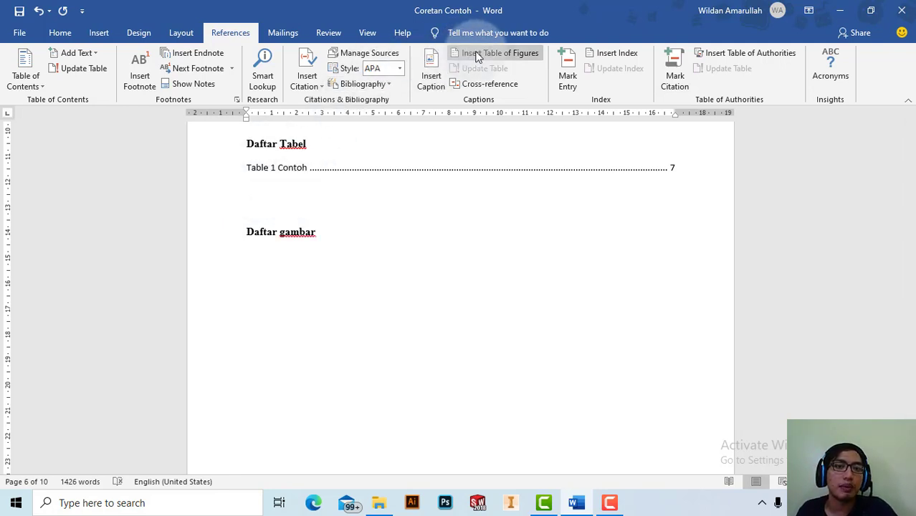
click(496, 53)
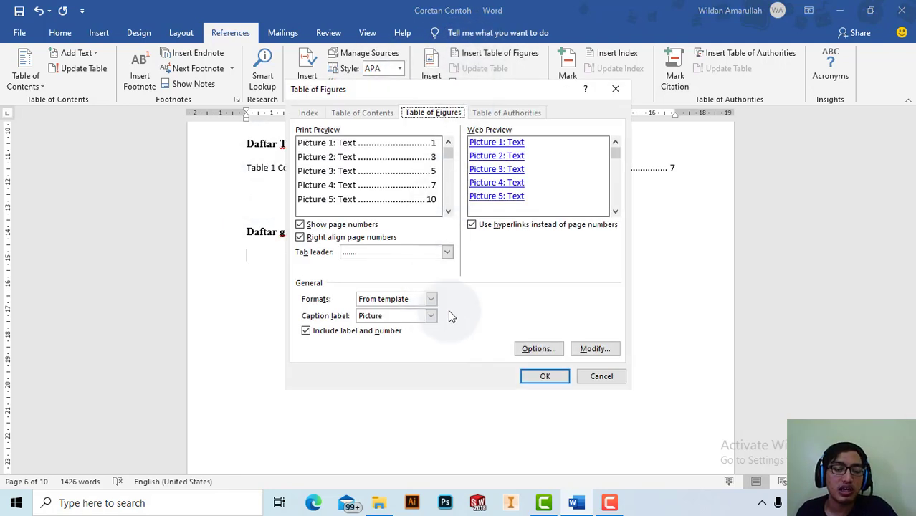
click(431, 315)
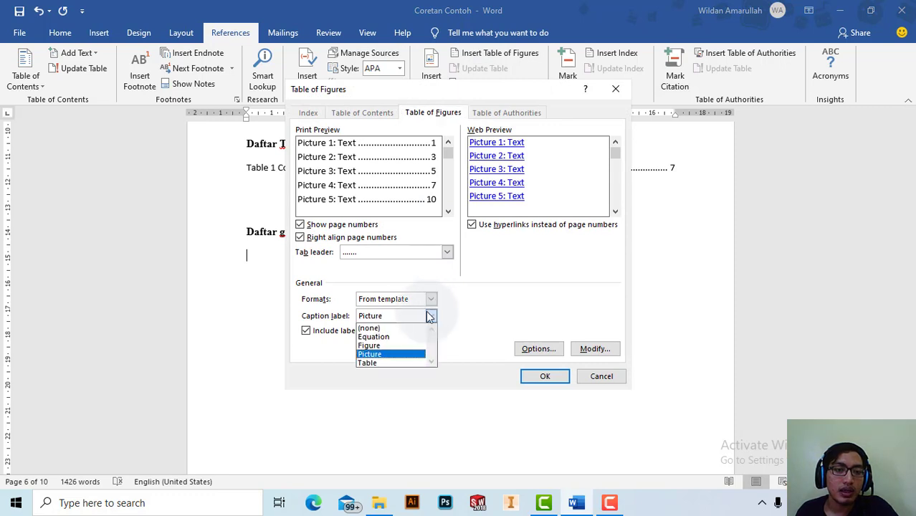
click(386, 355)
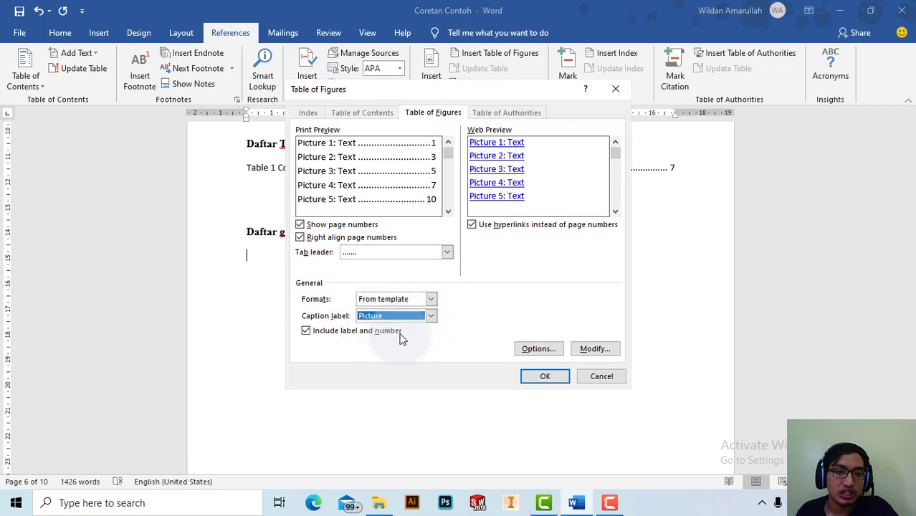
click(543, 376)
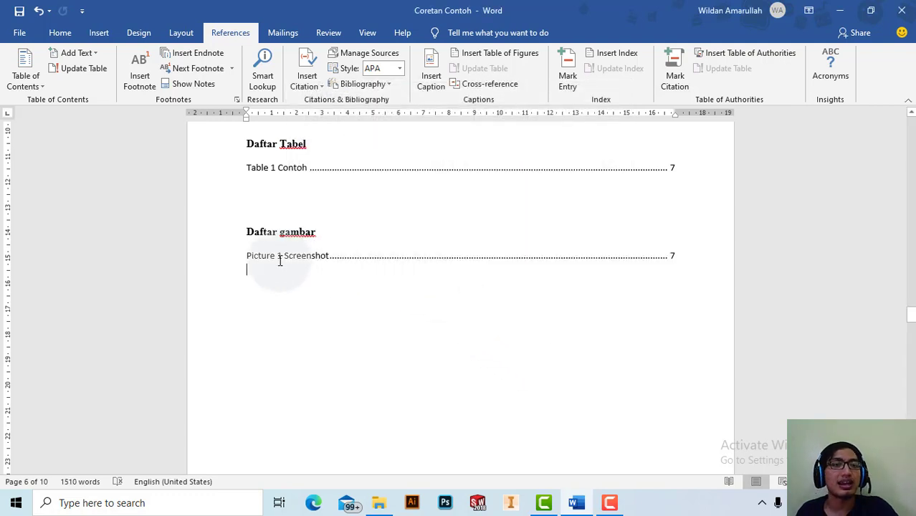
scroll(311, 198, up, 1)
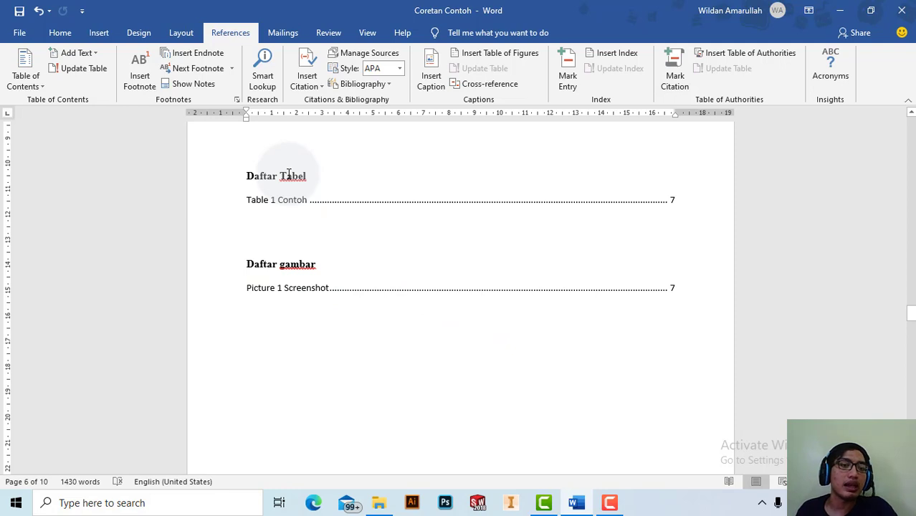
scroll(266, 266, down, 1)
scroll(245, 271, down, 7)
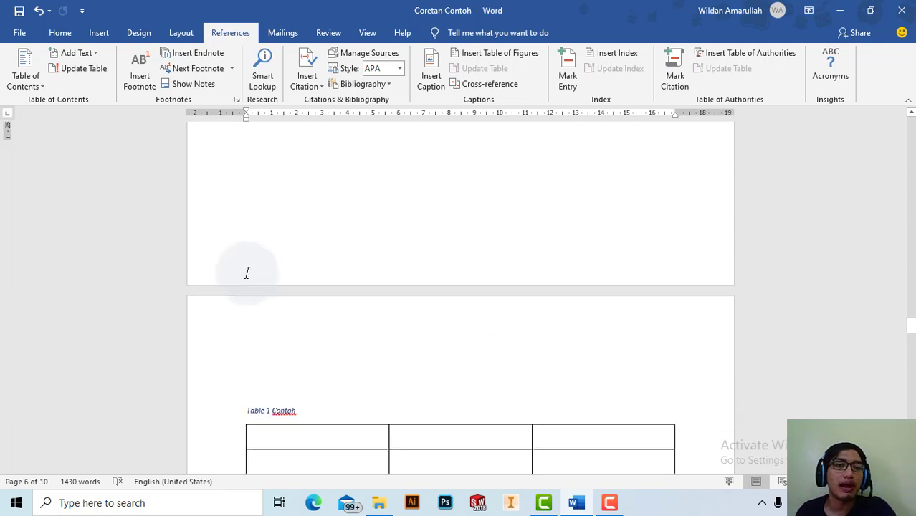
scroll(259, 276, down, 7)
scroll(263, 255, up, 2)
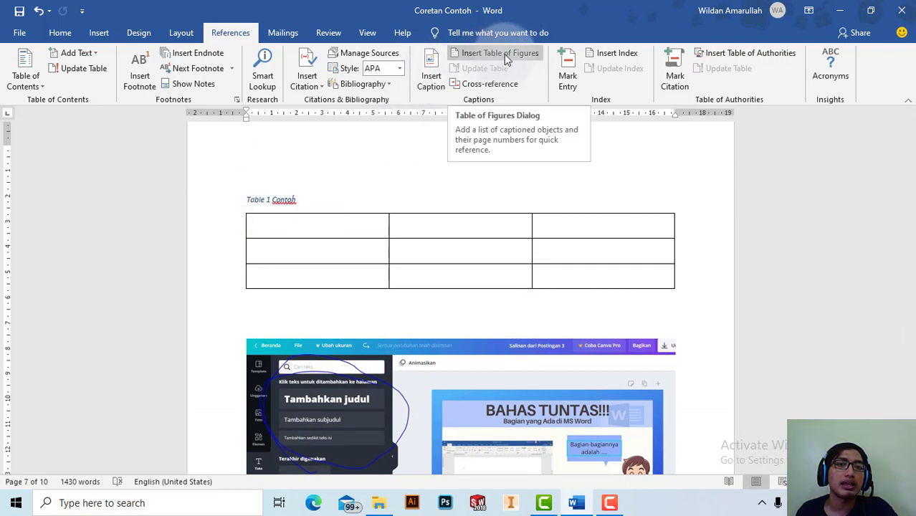
scroll(369, 194, up, 10)
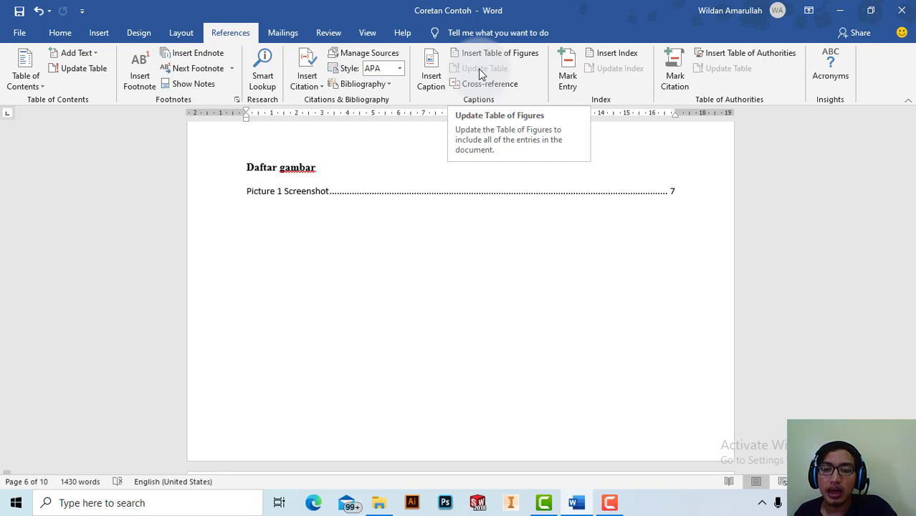
scroll(337, 176, up, 3)
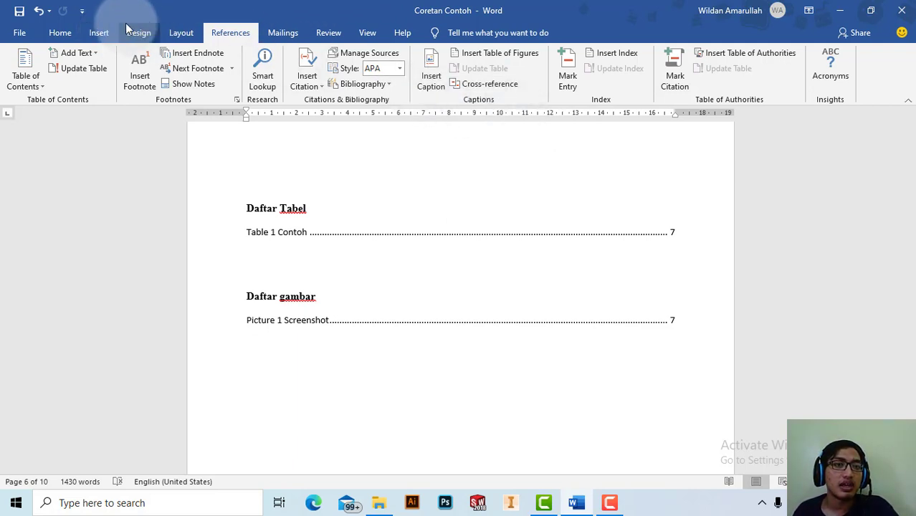
click(101, 32)
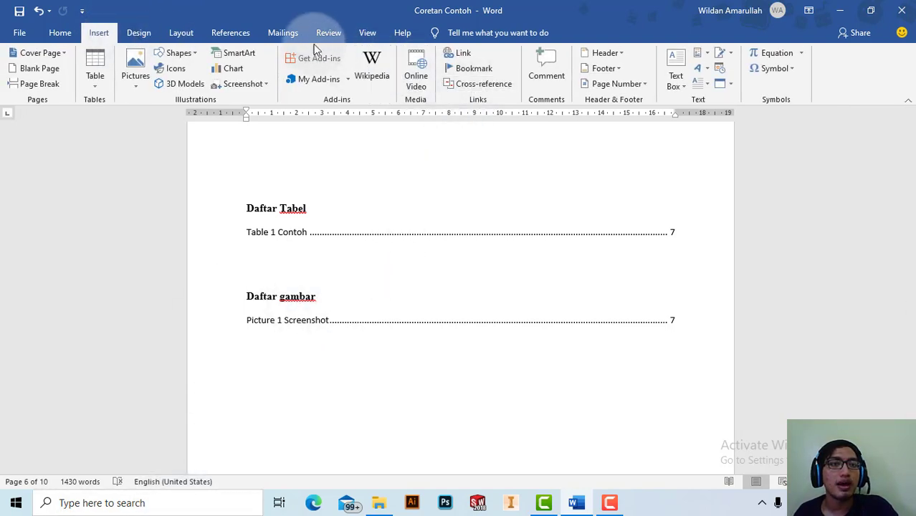
click(225, 37)
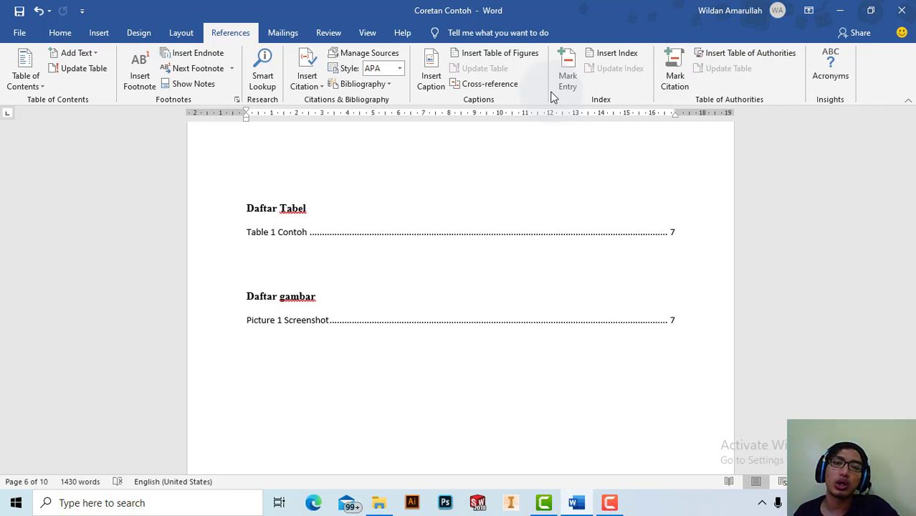
Select 'HAM' in 'bernegara HAM diatur' on page 4 and begin marking it as an index entry
scroll(462, 206, up, 3)
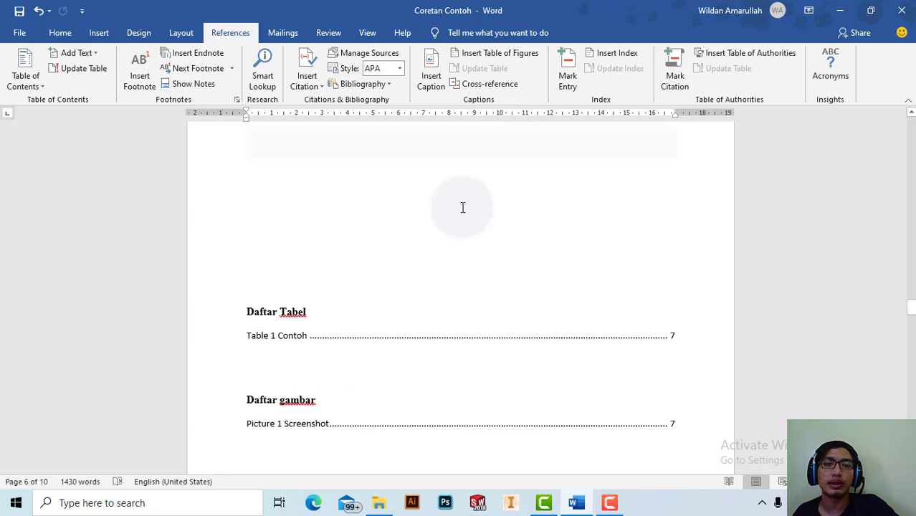
scroll(427, 230, up, 5)
scroll(424, 236, up, 5)
scroll(415, 233, up, 10)
scroll(399, 239, up, 3)
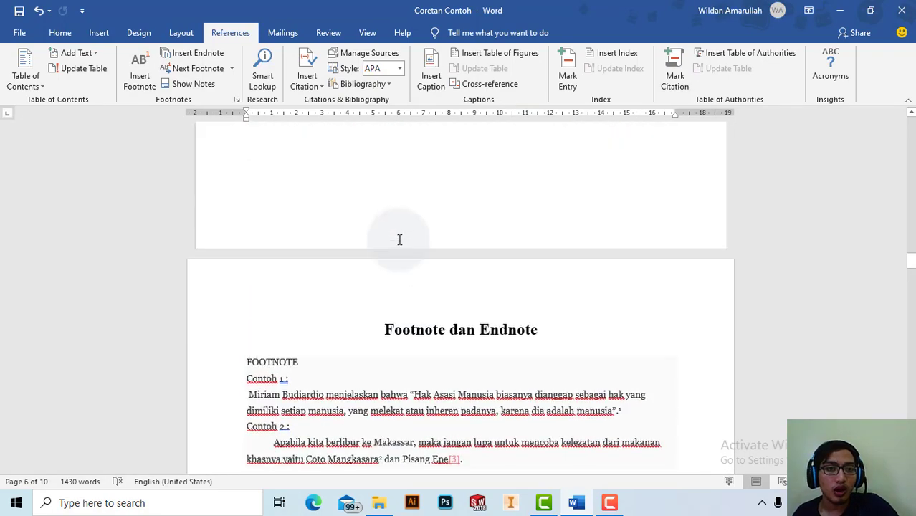
scroll(399, 238, down, 2)
scroll(417, 241, up, 3)
scroll(387, 223, up, 10)
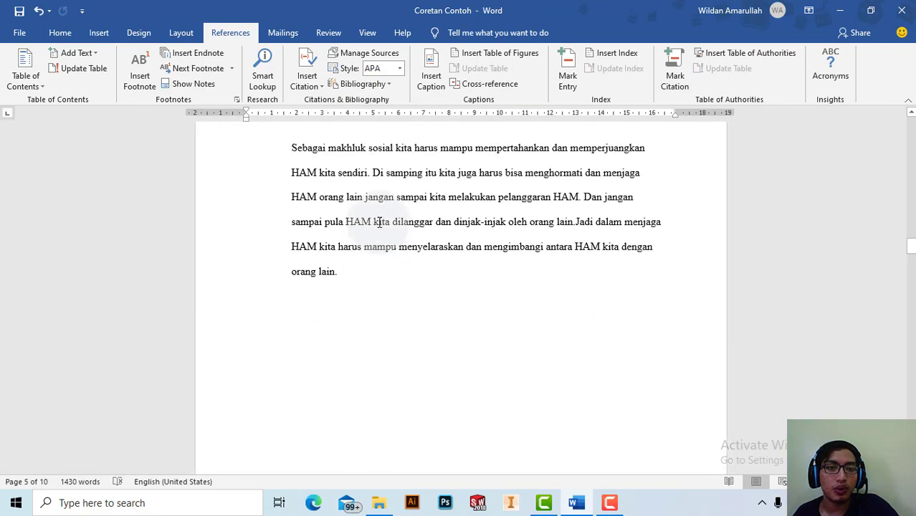
scroll(381, 225, up, 7)
scroll(382, 228, up, 4)
scroll(402, 215, down, 3)
scroll(452, 194, down, 2)
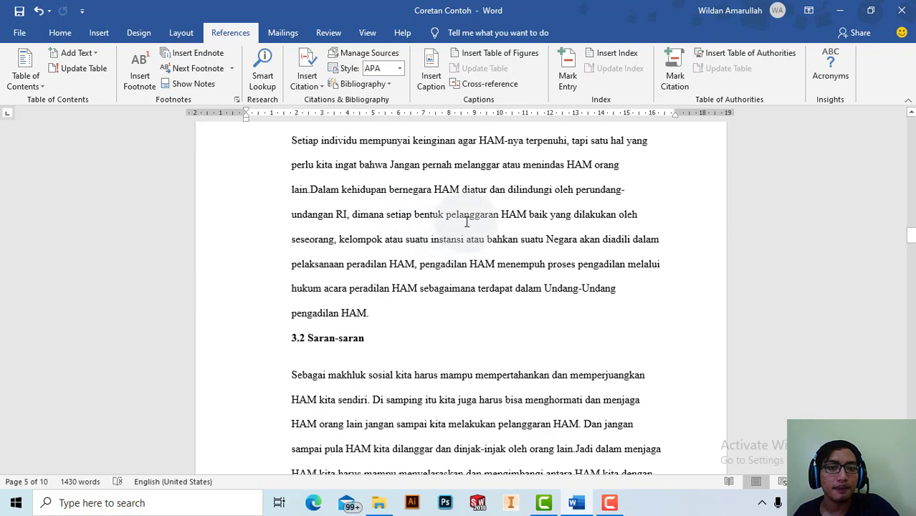
drag(459, 192, 435, 190)
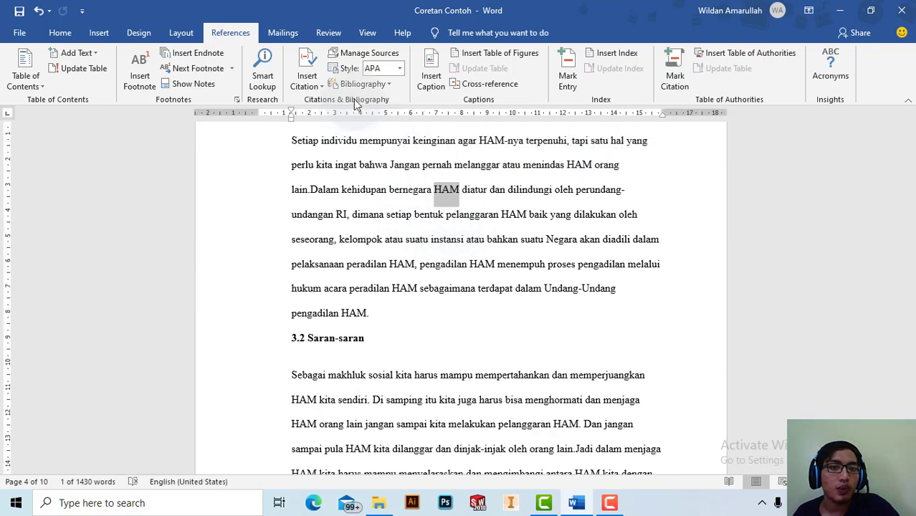
click(460, 189)
double_click(448, 188)
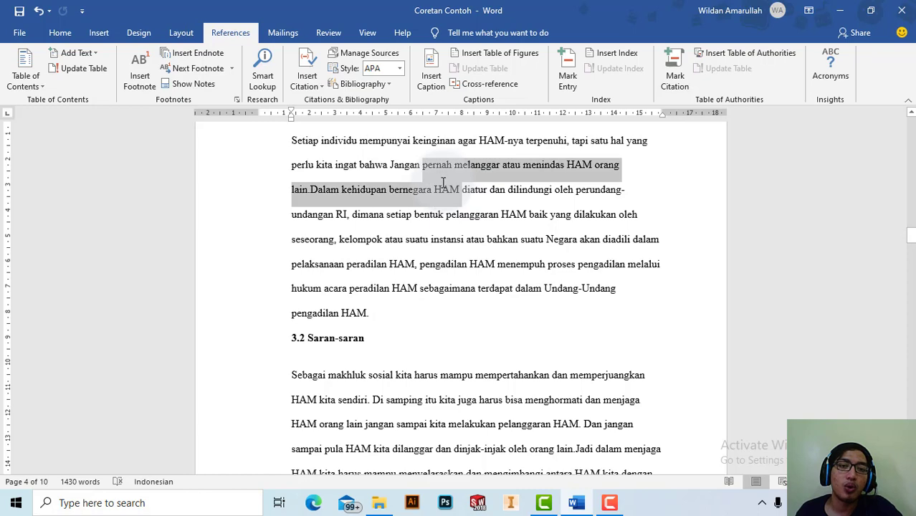
click(574, 76)
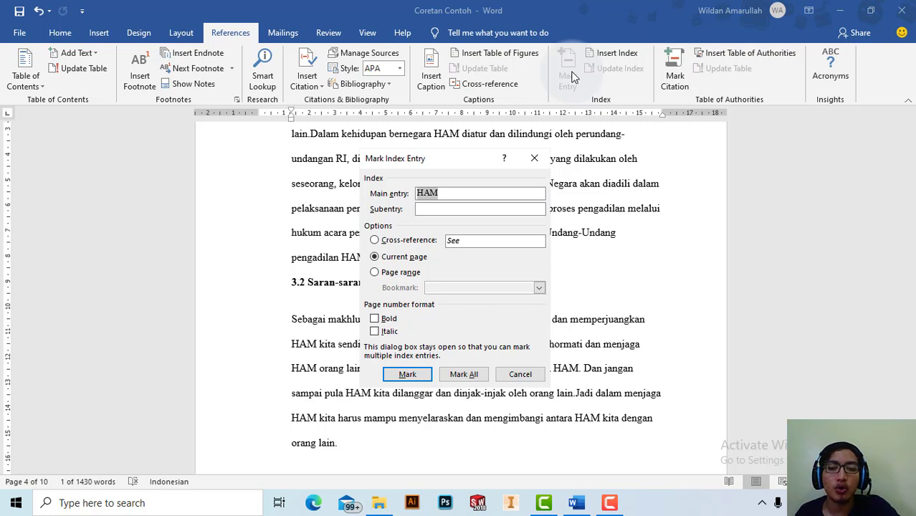
Select HAM and mark all its occurrences as index entries, then close the marking dialog
double_click(438, 194)
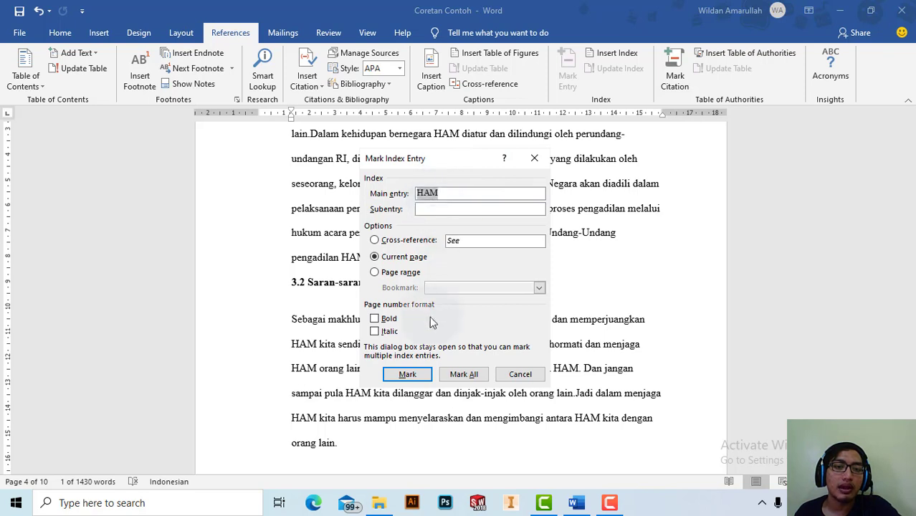
click(408, 375)
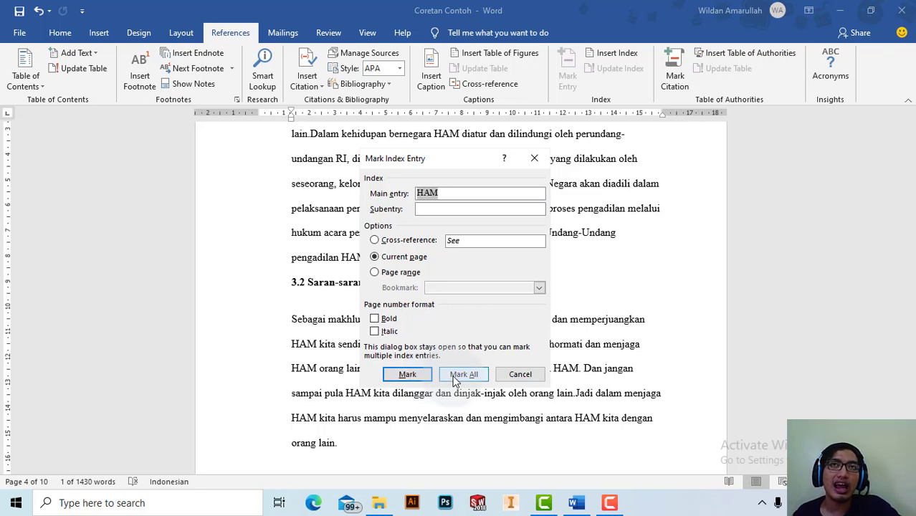
click(454, 375)
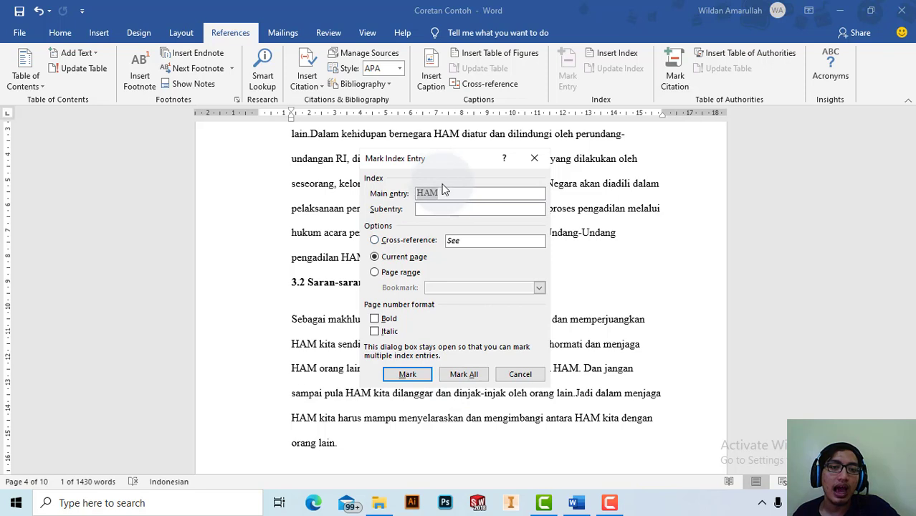
click(459, 381)
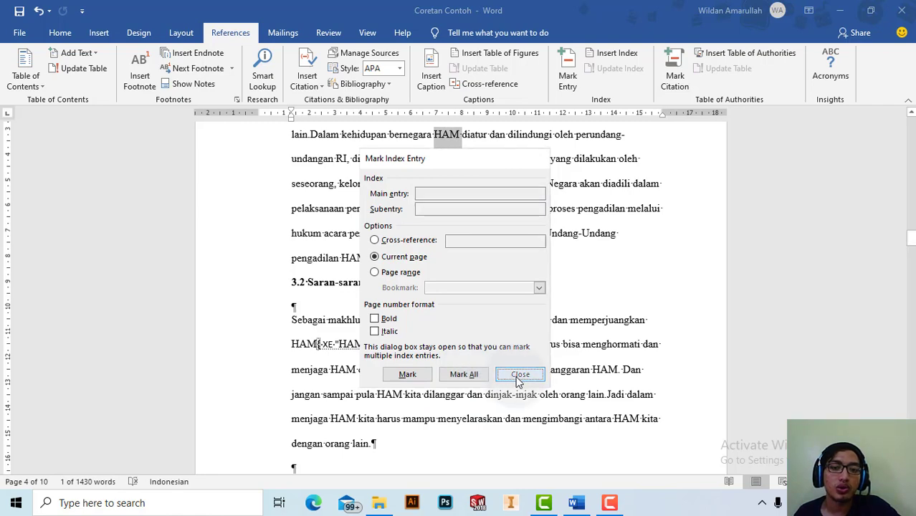
click(519, 374)
Mark STPDN in the section 2.4 case paragraph as an index entry
scroll(452, 307, up, 3)
scroll(452, 308, up, 3)
scroll(457, 302, up, 5)
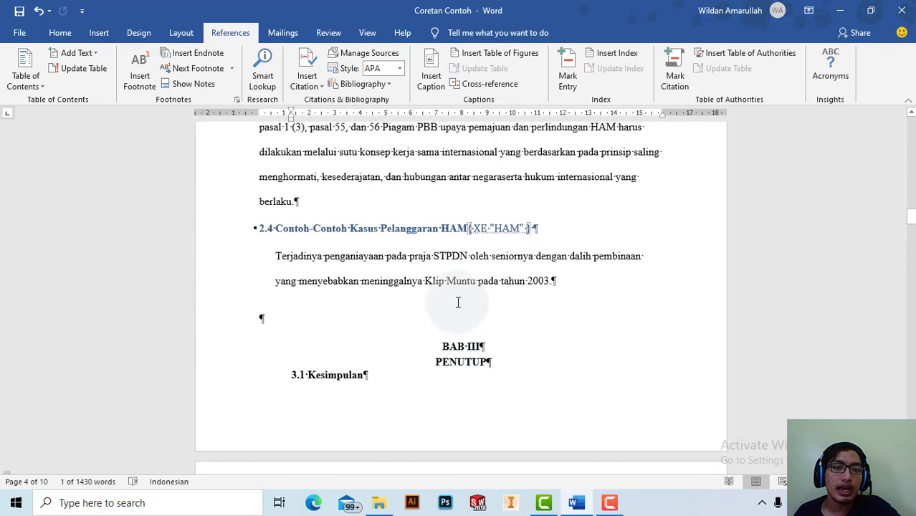
scroll(458, 316, up, 3)
scroll(462, 271, up, 1)
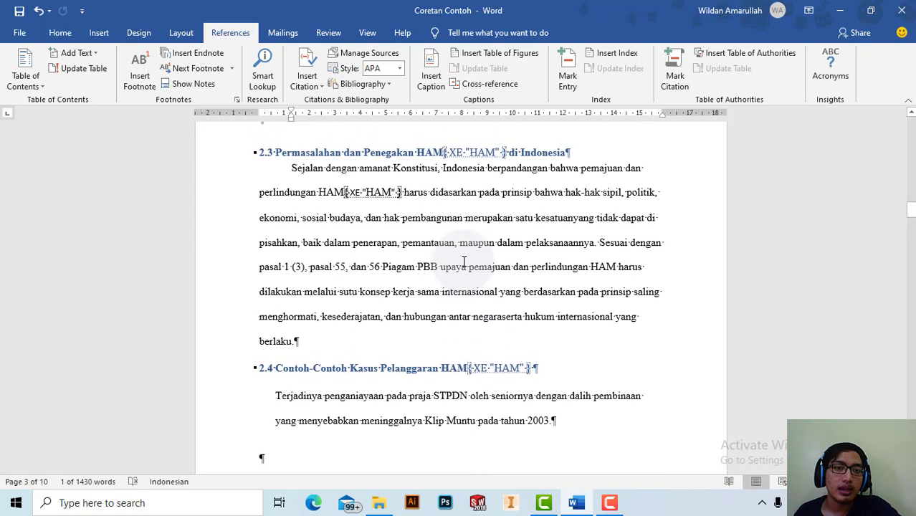
scroll(459, 315, down, 1)
drag(467, 363, 441, 359)
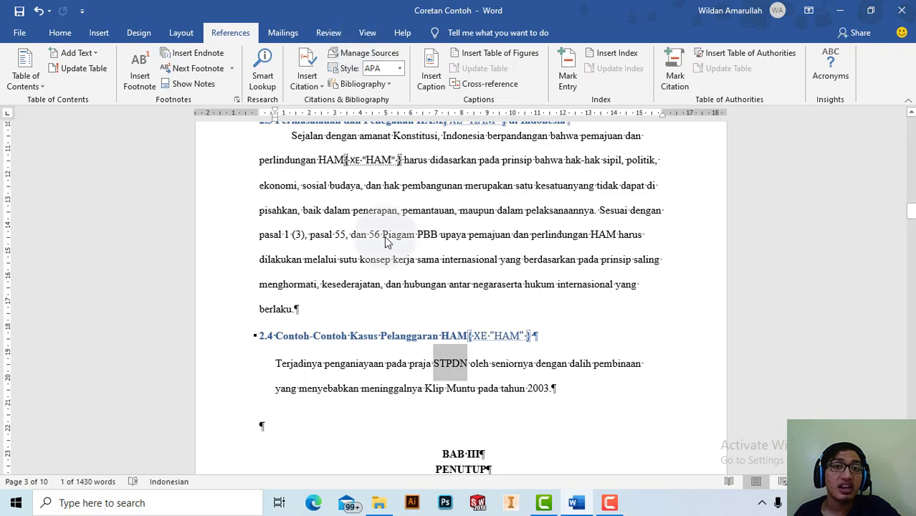
click(563, 75)
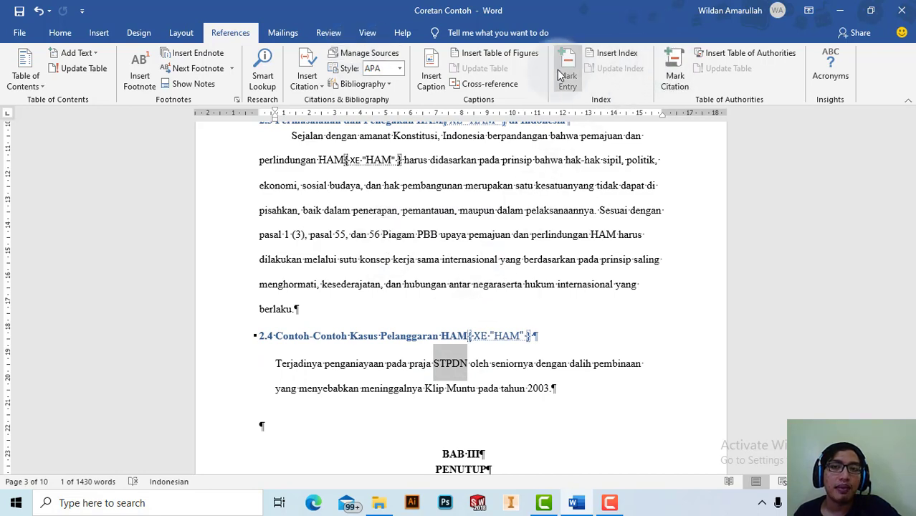
click(409, 385)
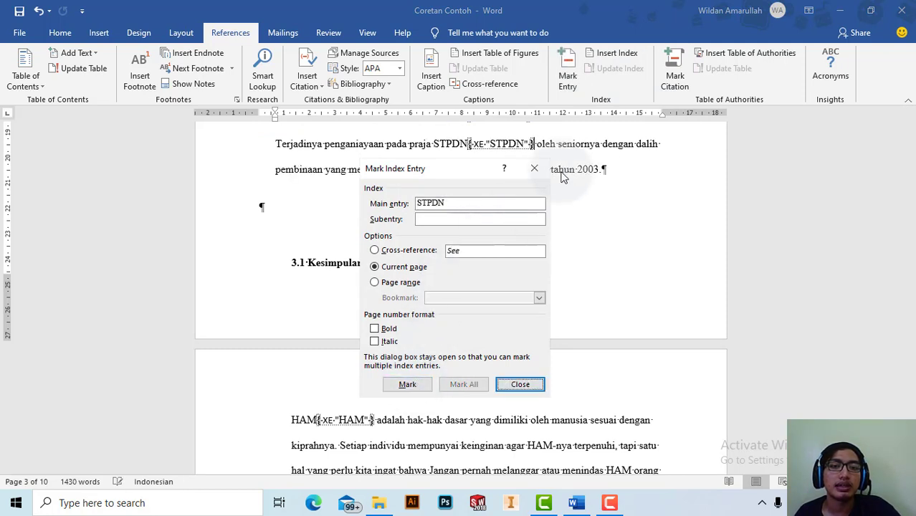
click(520, 385)
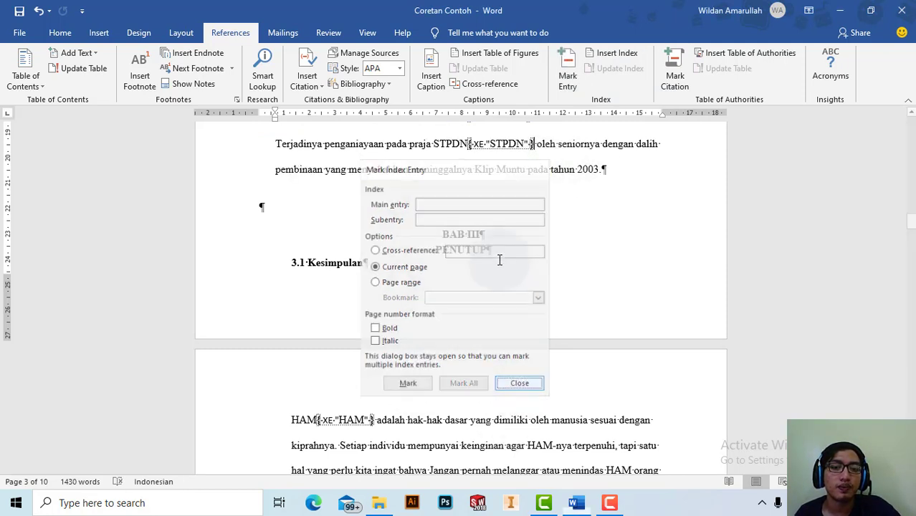
Mark PBB in the section 2.3 paragraph as an index entry
scroll(475, 240, up, 3)
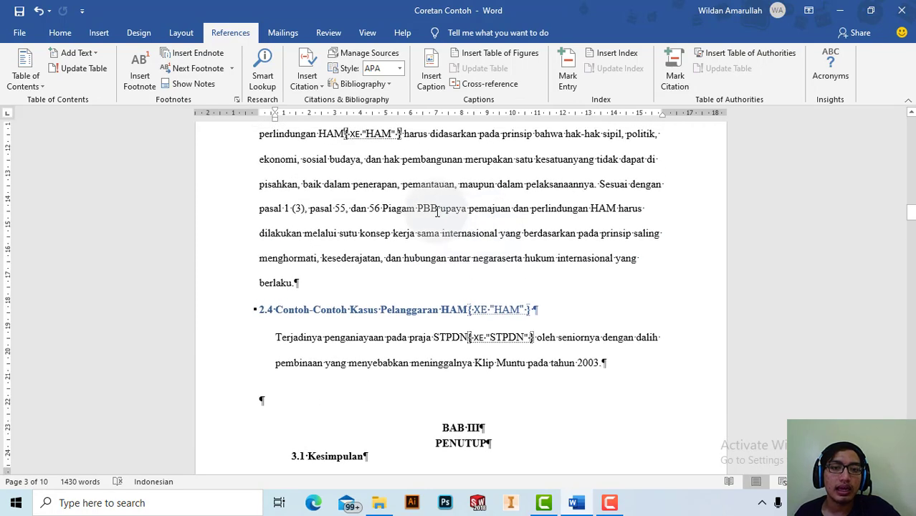
click(436, 209)
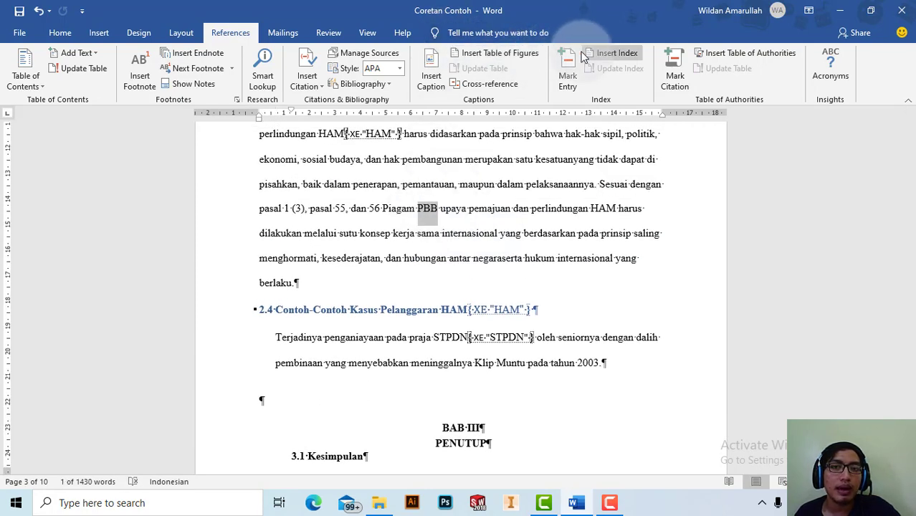
click(567, 76)
click(416, 375)
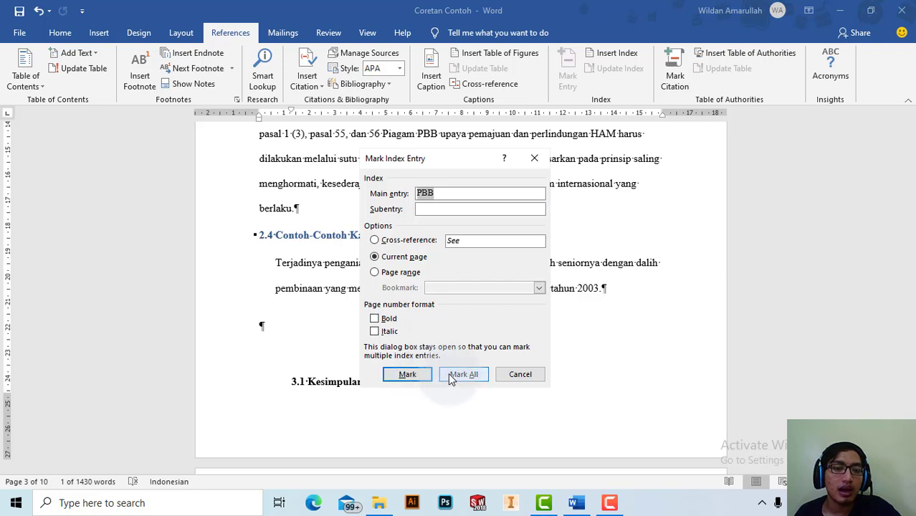
click(415, 374)
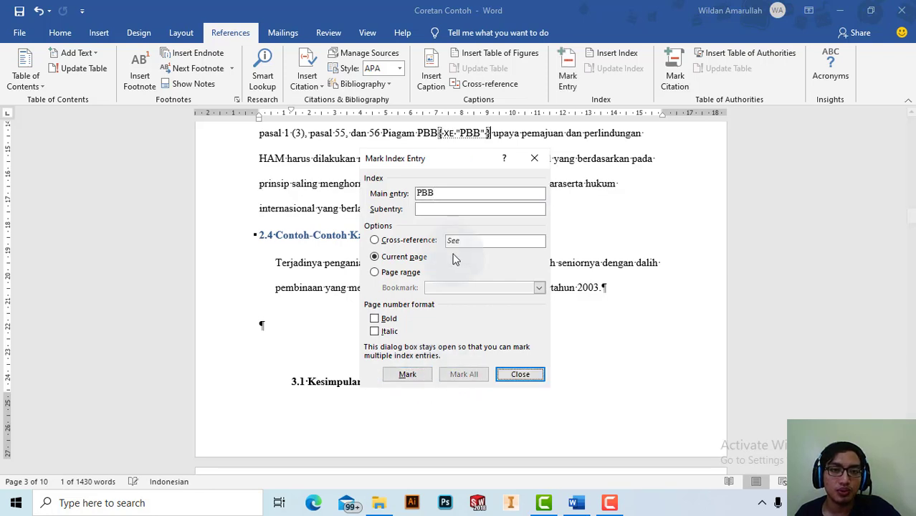
click(534, 158)
scroll(428, 174, up, 2)
scroll(428, 173, up, 1)
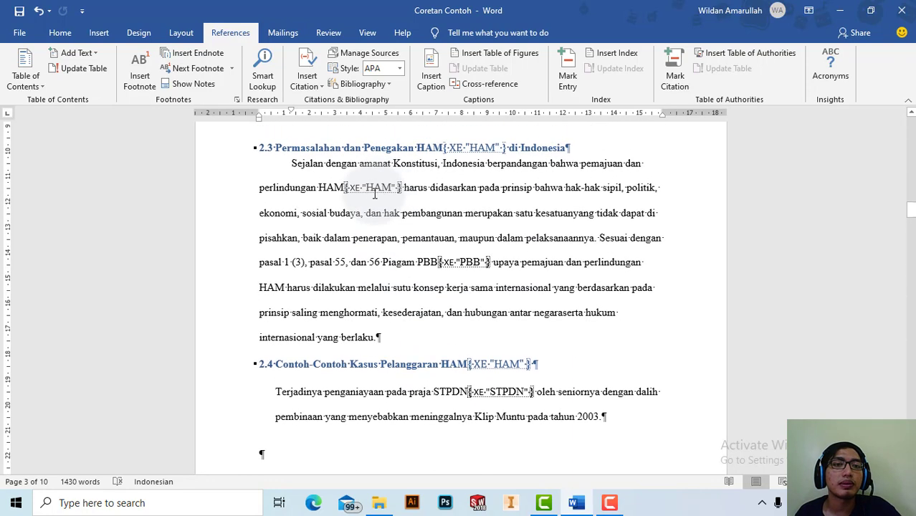
scroll(362, 210, down, 1)
scroll(362, 210, down, 3)
scroll(362, 210, down, 3)
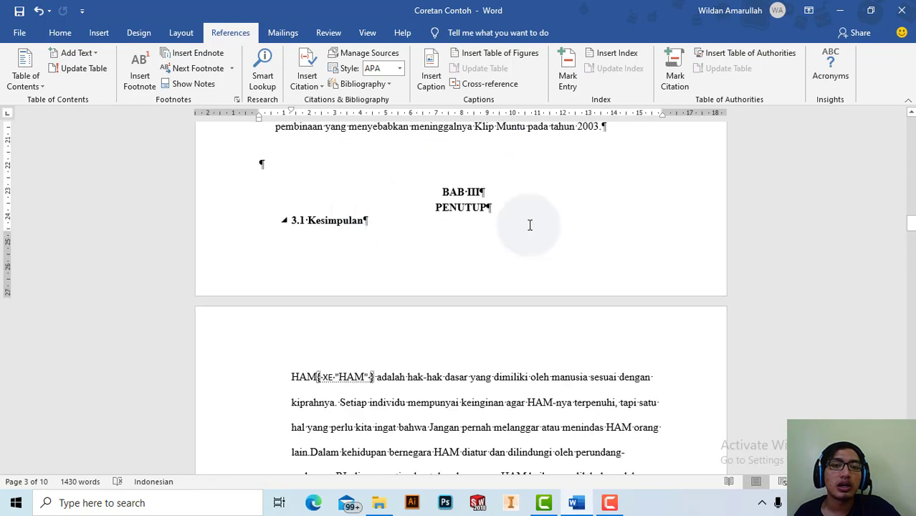
Hide the paragraph marks and index field codes in the document
double_click(499, 209)
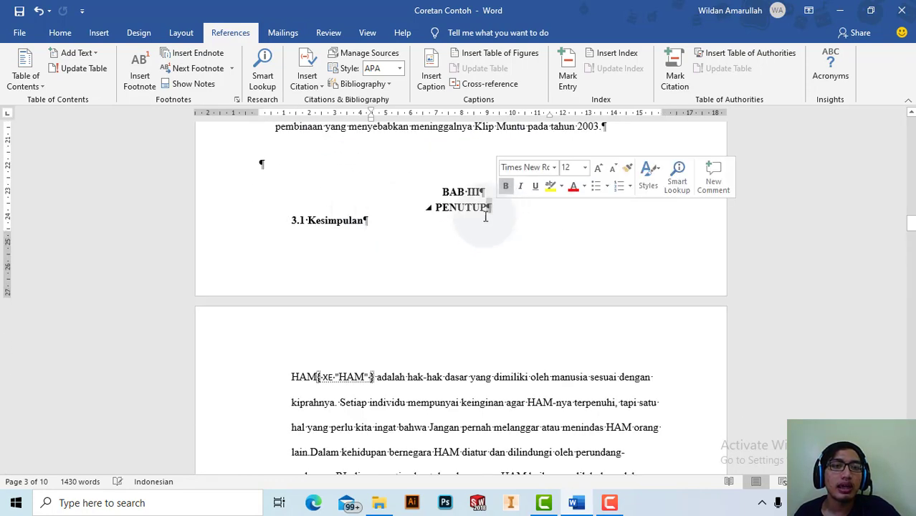
scroll(478, 225, down, 2)
scroll(430, 243, down, 7)
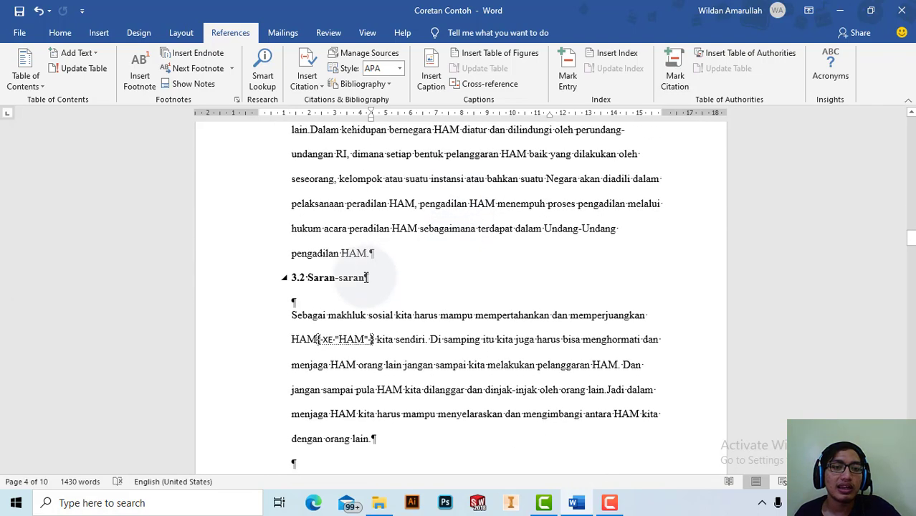
click(367, 277)
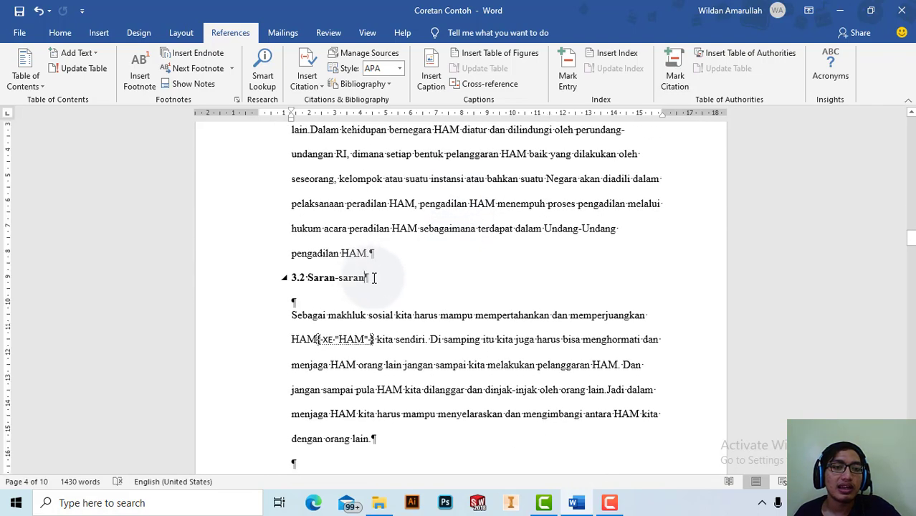
click(60, 33)
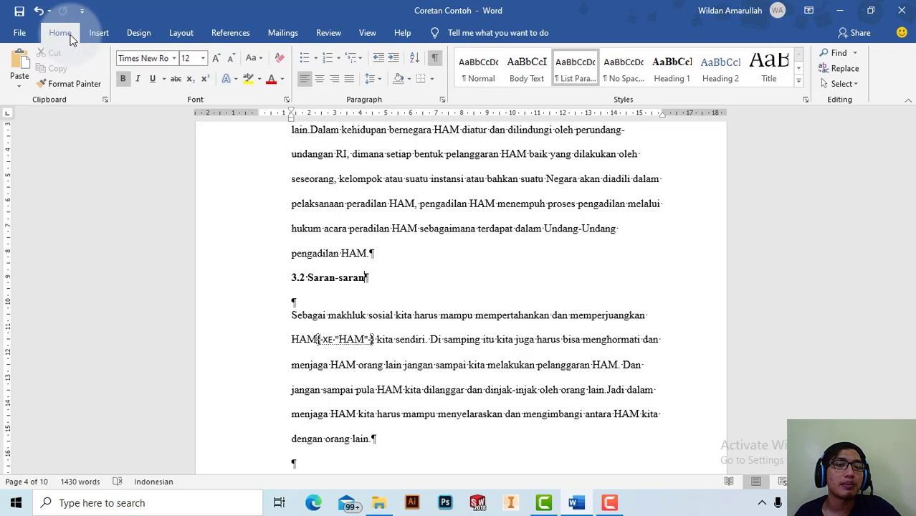
click(433, 65)
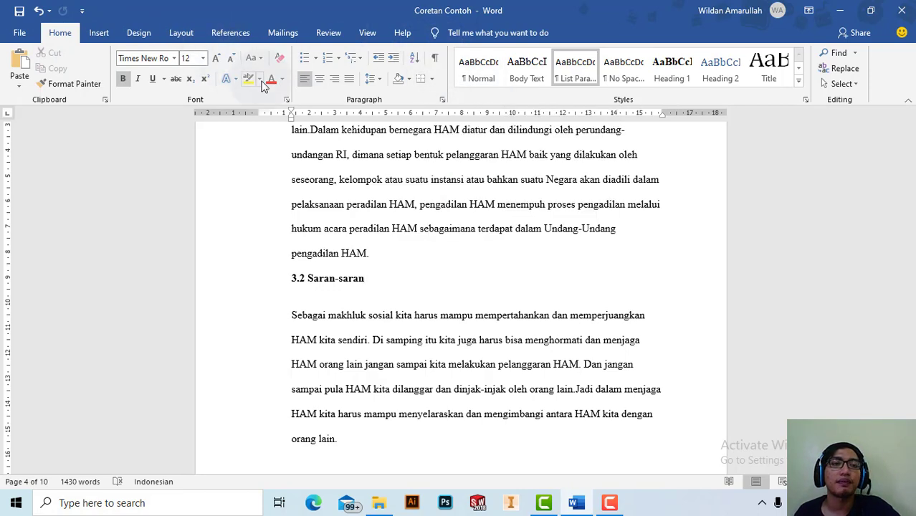
Insert a two-column index with default settings below the final paragraph on page 4
scroll(340, 85, down, 1)
scroll(341, 85, down, 2)
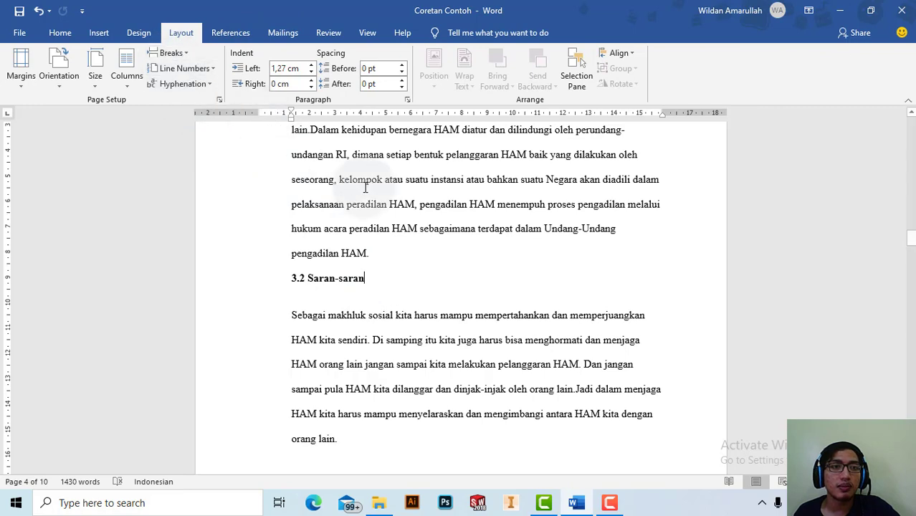
scroll(391, 237, up, 3)
scroll(391, 237, down, 4)
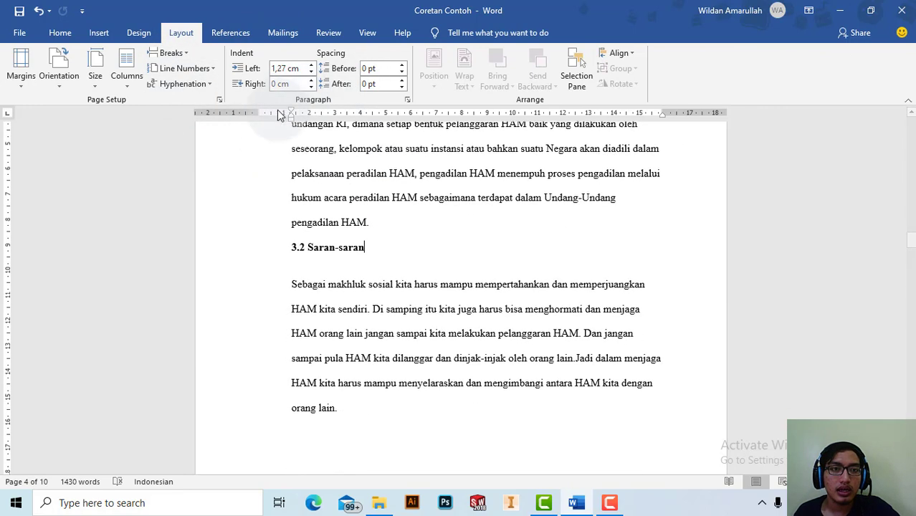
scroll(289, 153, down, 5)
scroll(301, 169, down, 4)
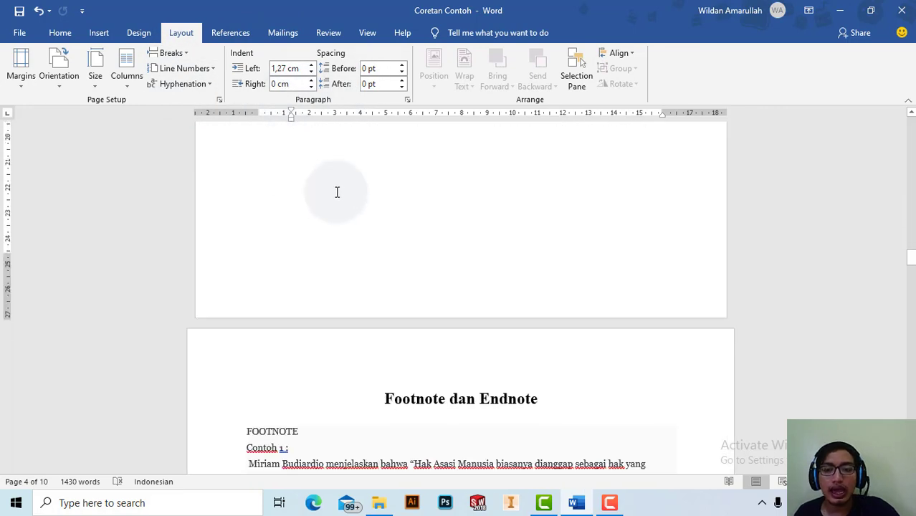
scroll(355, 159, up, 3)
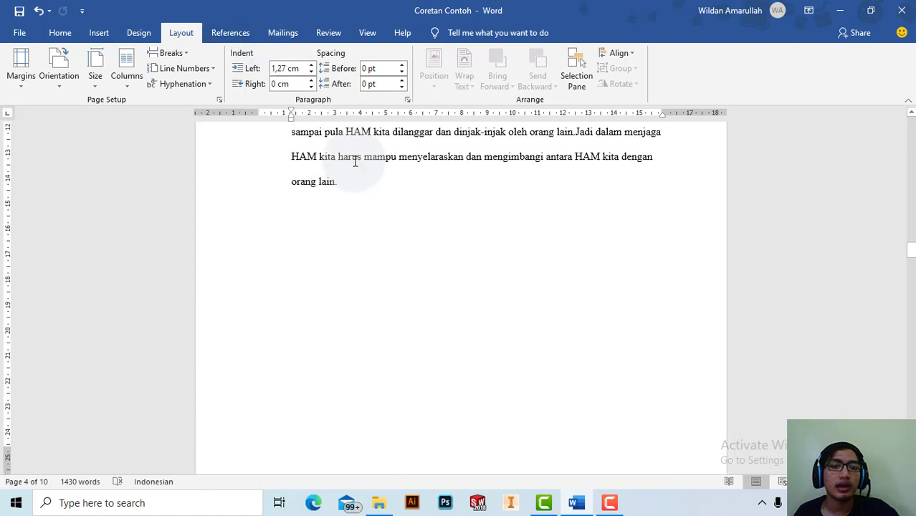
scroll(354, 161, up, 2)
click(351, 292)
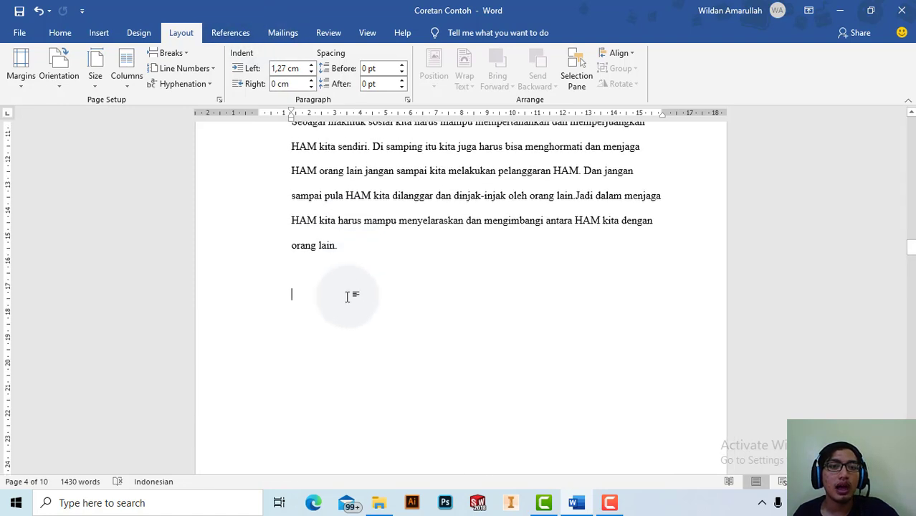
click(231, 33)
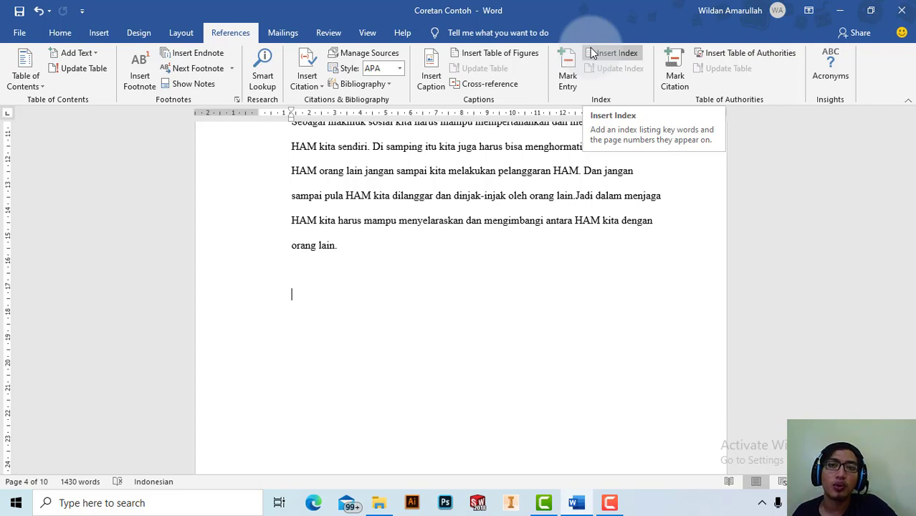
click(602, 56)
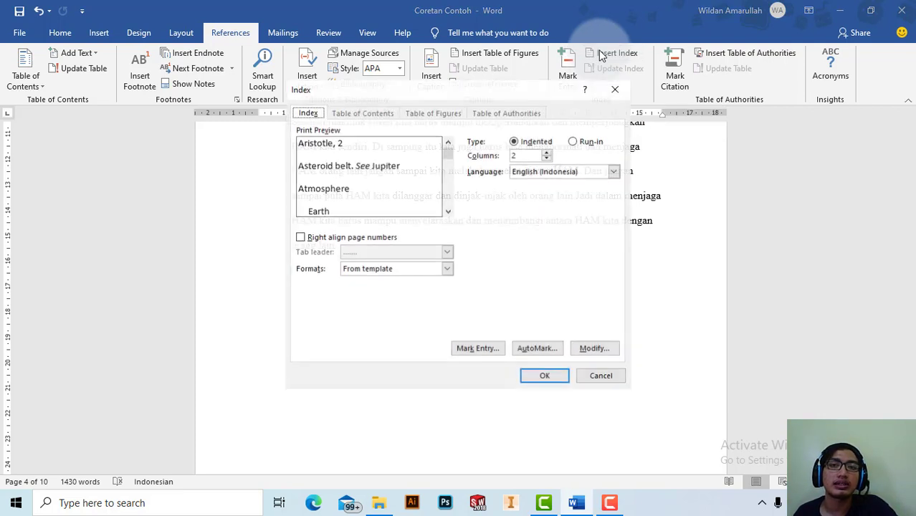
click(531, 379)
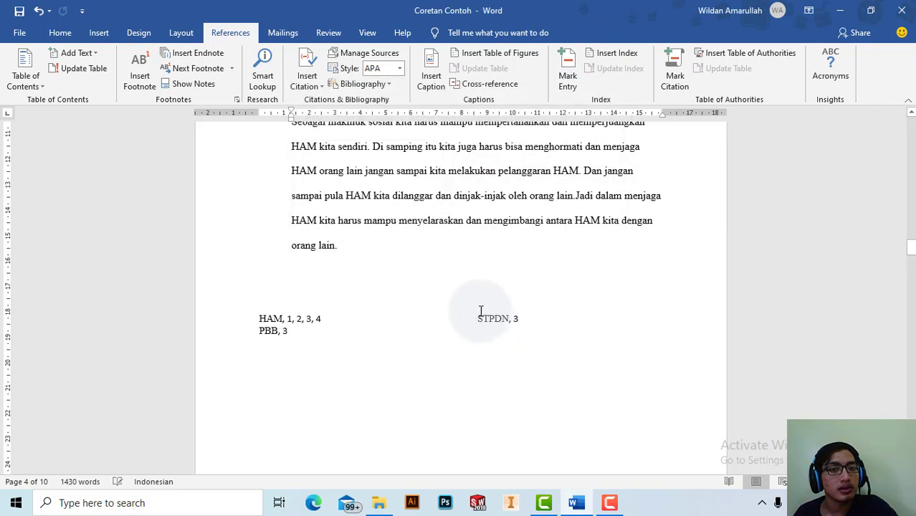
Inspect the HAM, PBB, 3 and STPDN, 3 entries in the page 4 index
scroll(388, 328, up, 1)
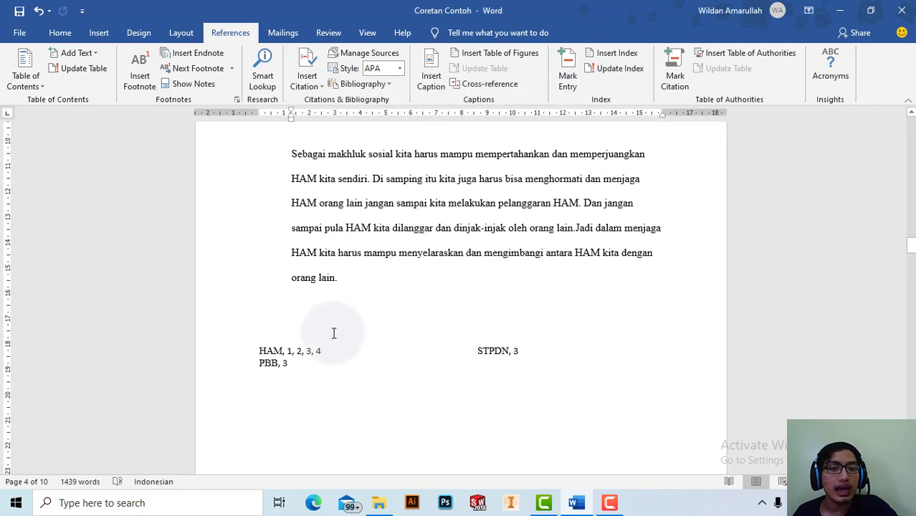
click(270, 364)
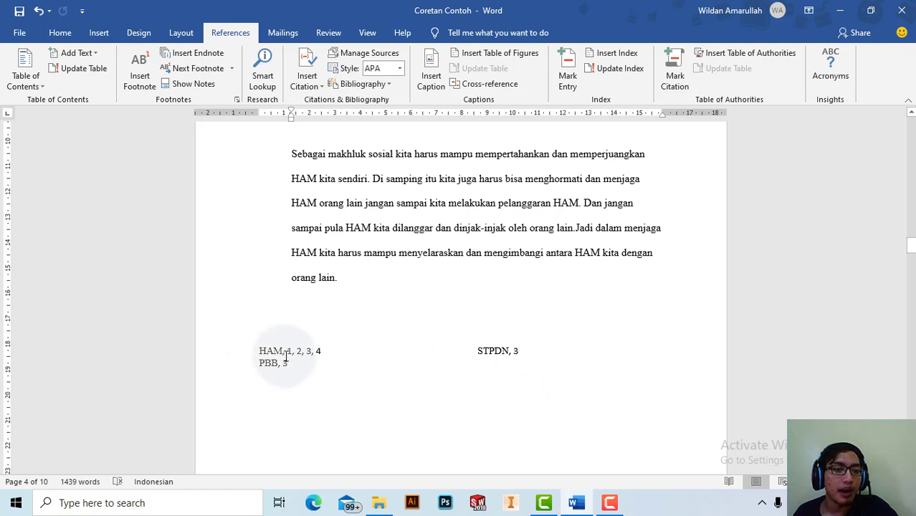
click(295, 352)
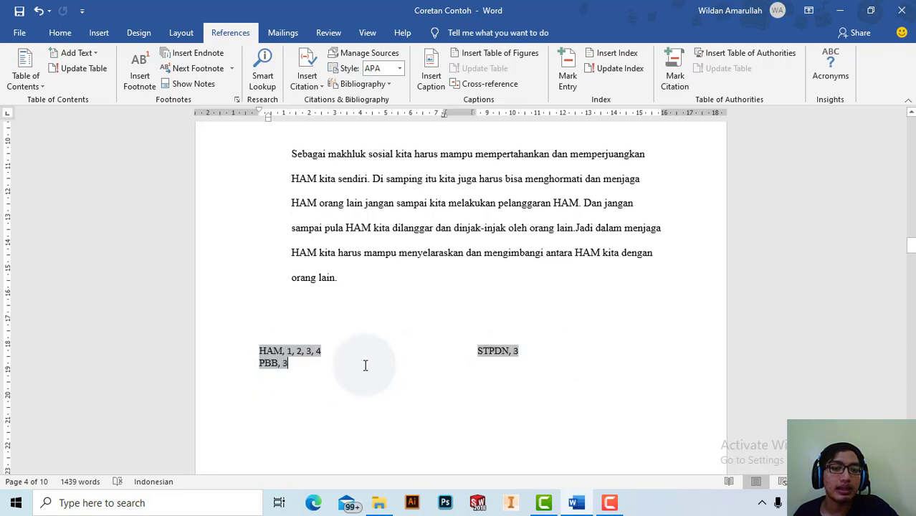
click(512, 351)
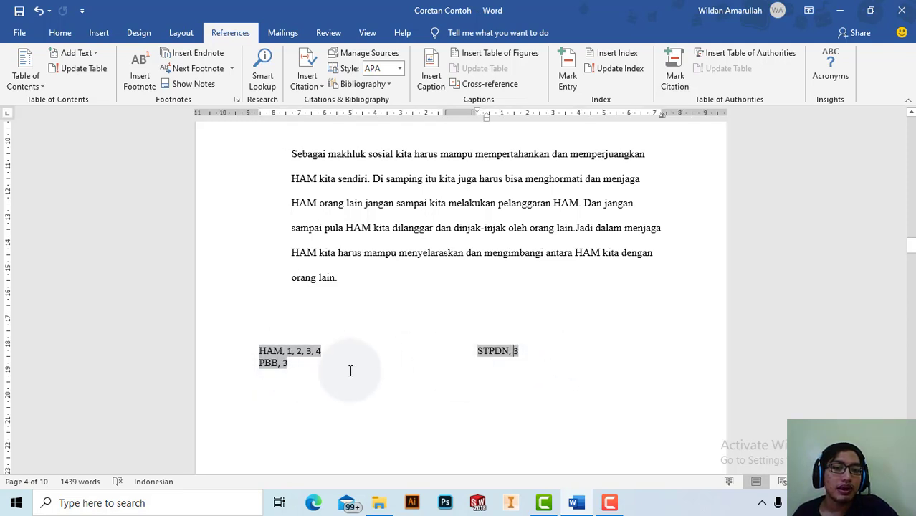
click(301, 366)
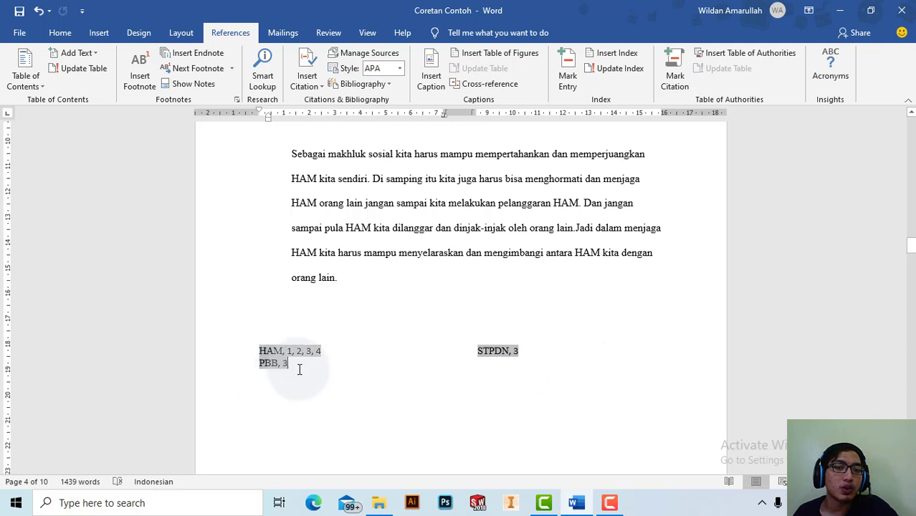
click(520, 351)
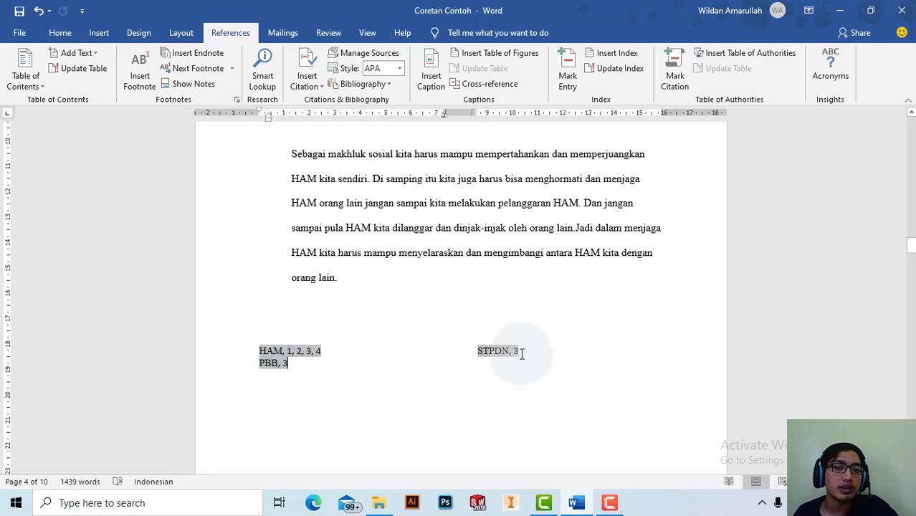
click(332, 354)
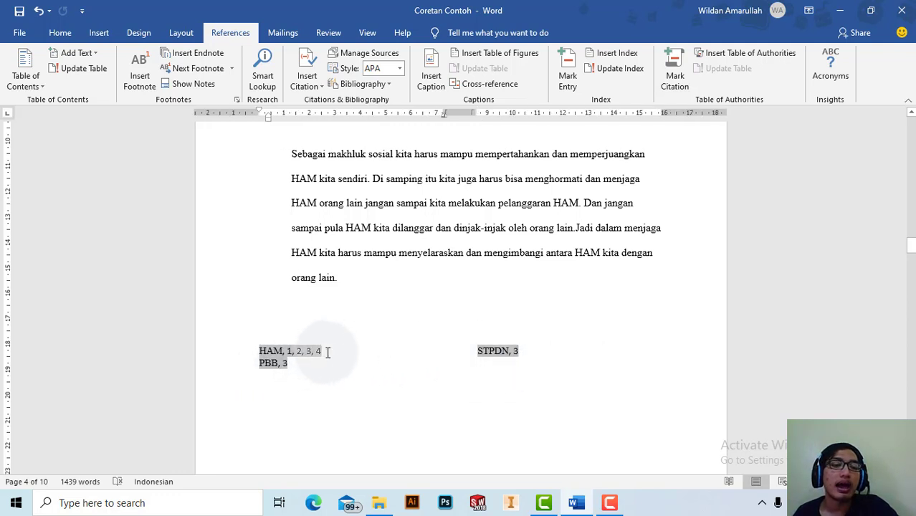
double_click(316, 350)
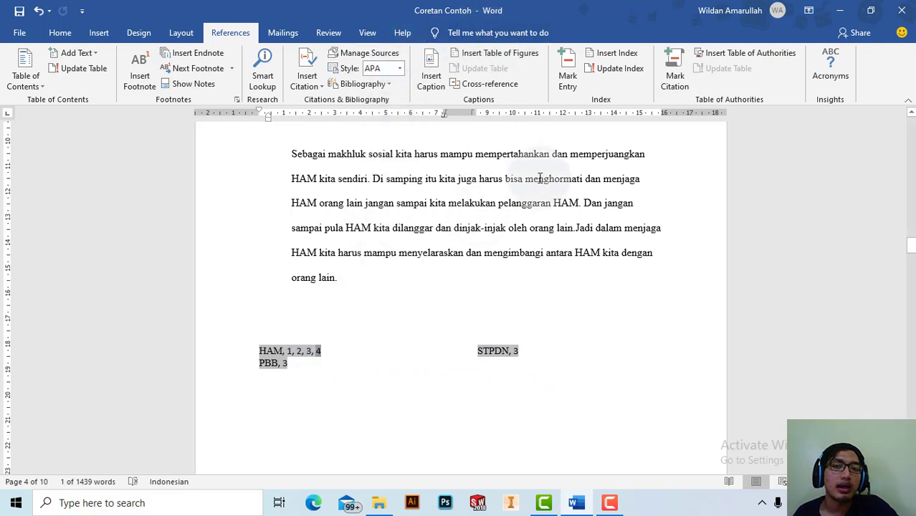
click(513, 351)
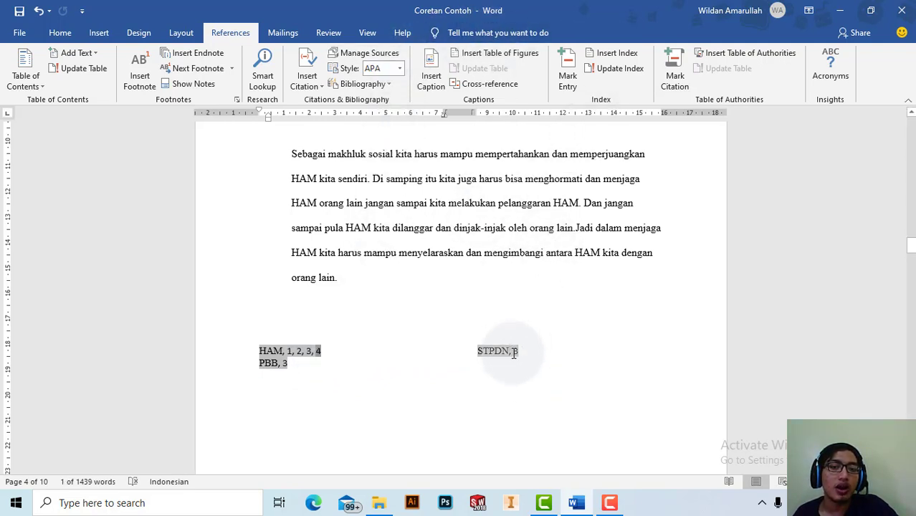
click(283, 363)
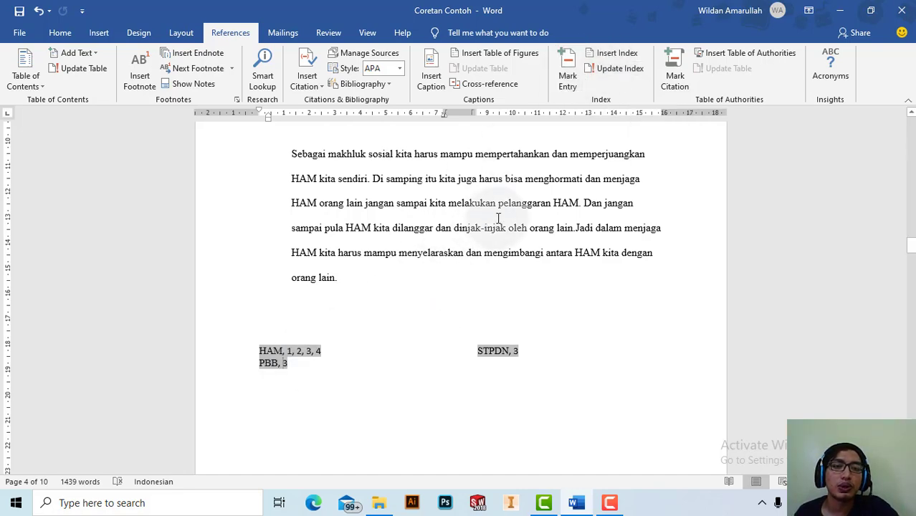
Scroll up to the page 3 paragraph mentioning Piagam PBB
scroll(485, 227, up, 5)
scroll(487, 245, up, 2)
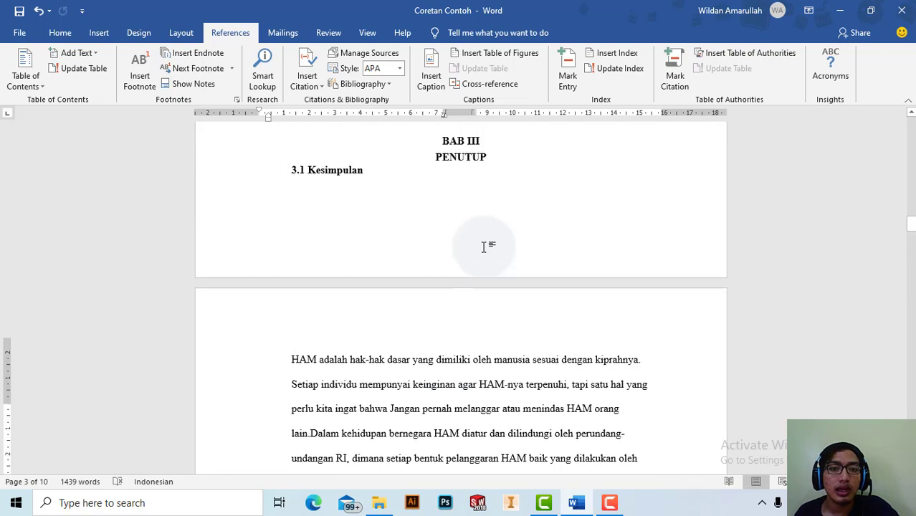
scroll(444, 215, up, 4)
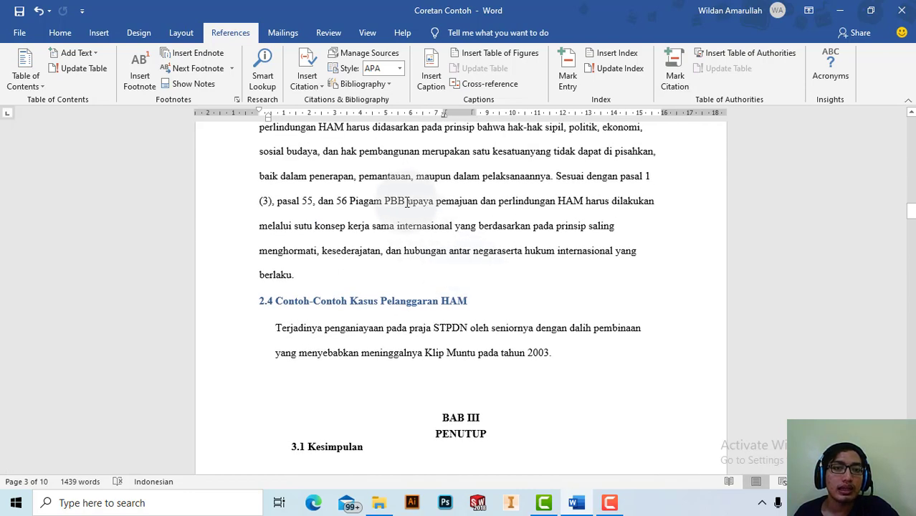
Mark all occurrences of PBB from the 'Piagam PBB' sentence as index entries, then scroll to the index
double_click(383, 200)
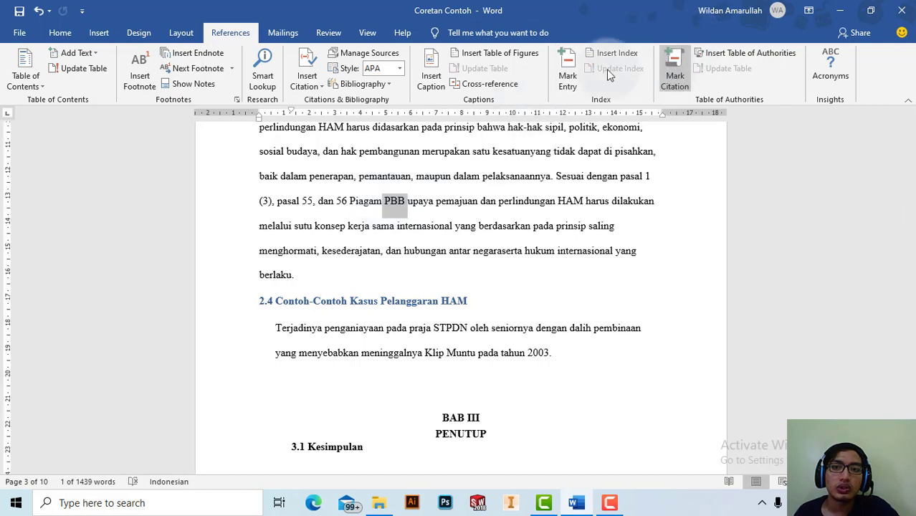
click(572, 81)
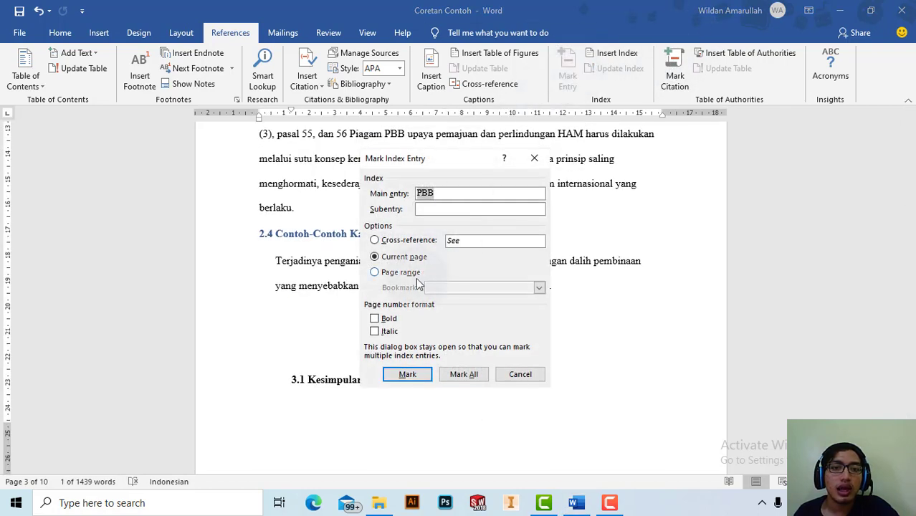
click(446, 378)
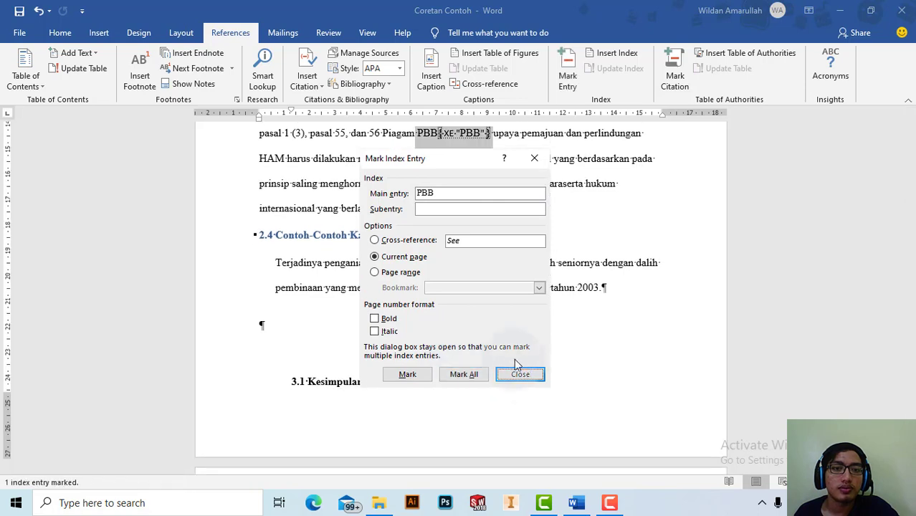
click(521, 380)
scroll(434, 334, down, 5)
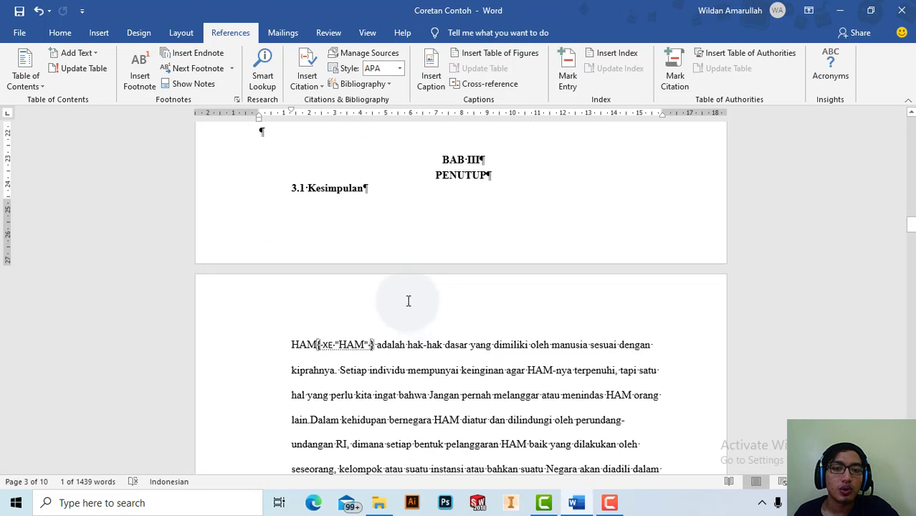
scroll(407, 301, down, 5)
scroll(323, 259, down, 5)
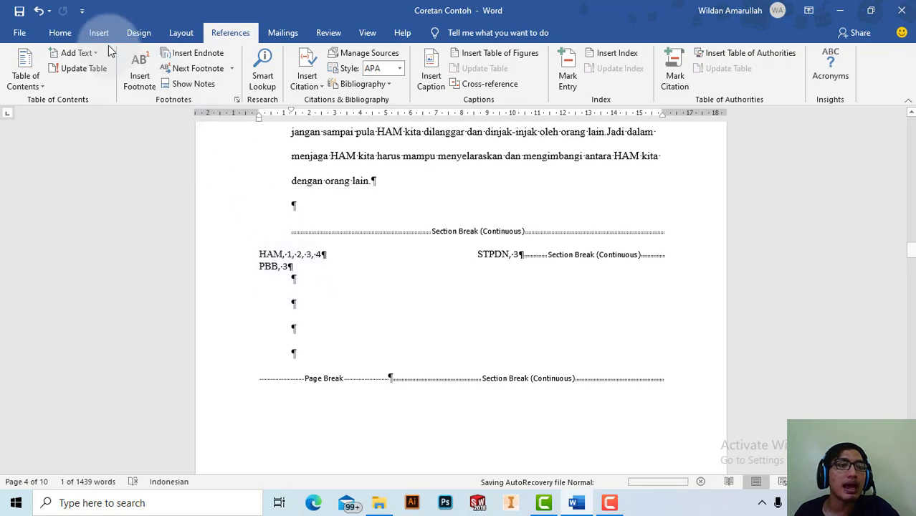
Hide the paragraph and section break marks in the document
click(60, 32)
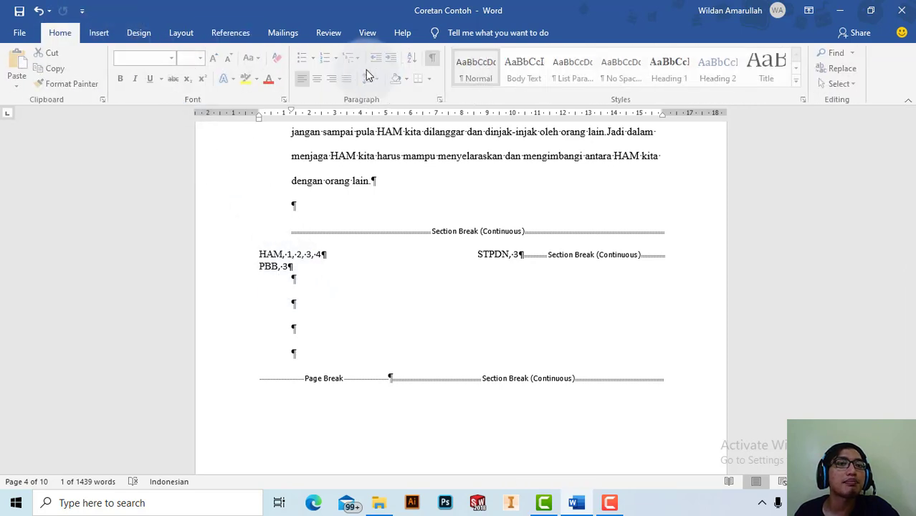
click(434, 58)
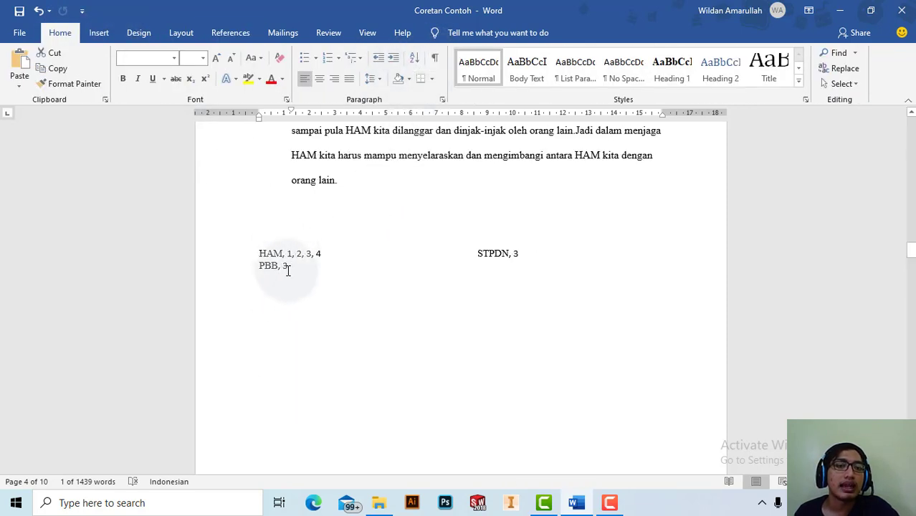
click(288, 269)
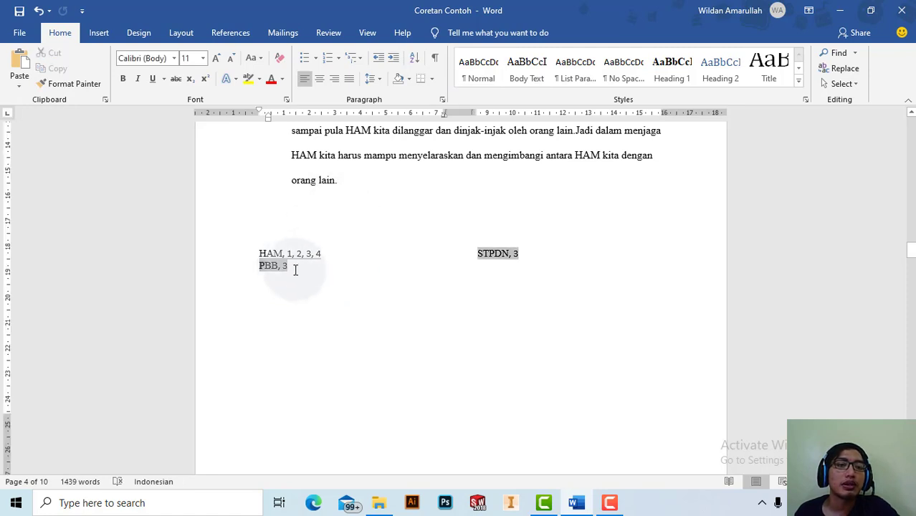
scroll(302, 254, down, 3)
scroll(303, 251, down, 2)
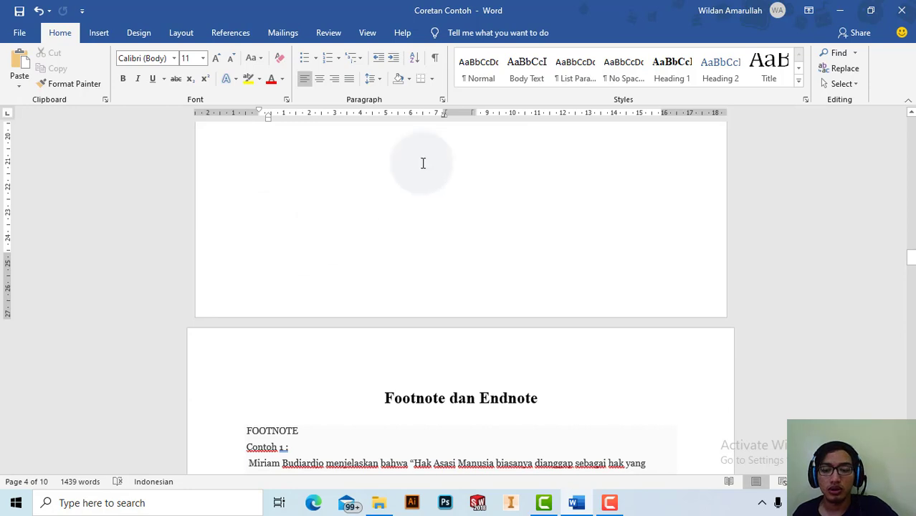
Update the page 4 index so HAM, PBB and STPDN show current page numbers
click(231, 33)
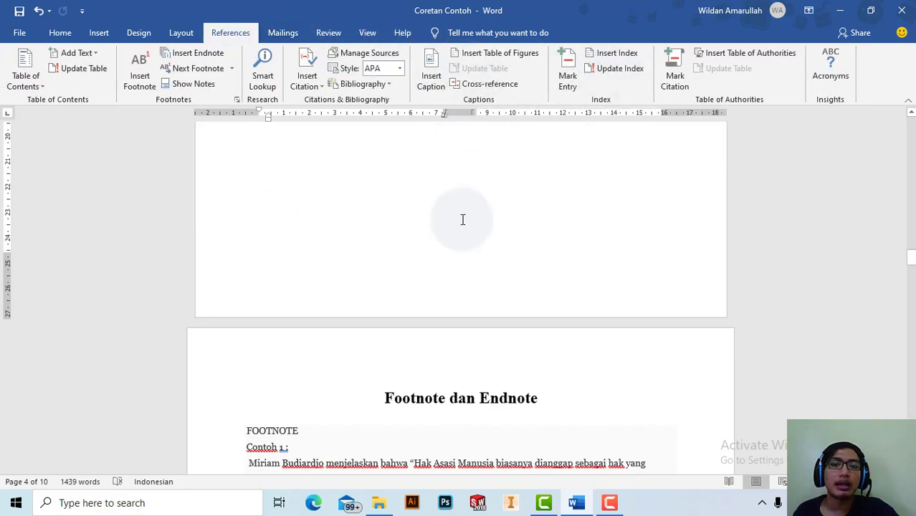
scroll(462, 220, up, 4)
click(310, 220)
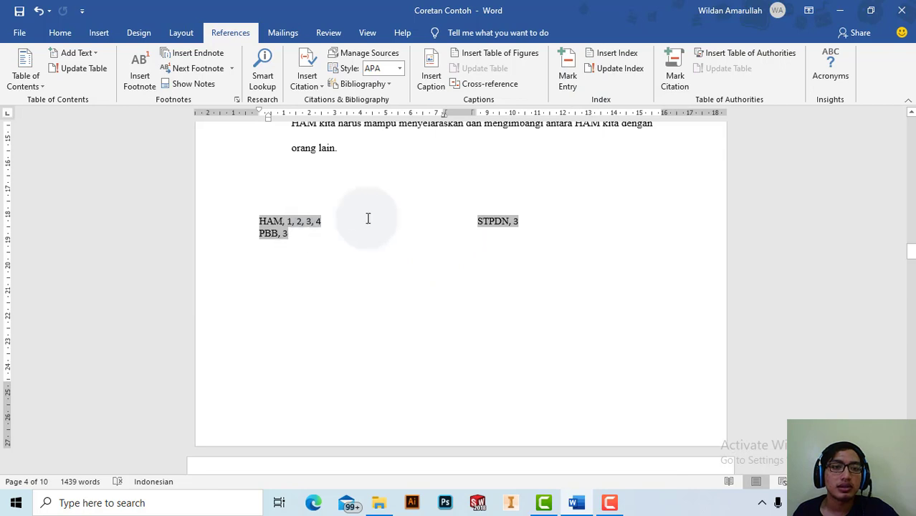
click(608, 67)
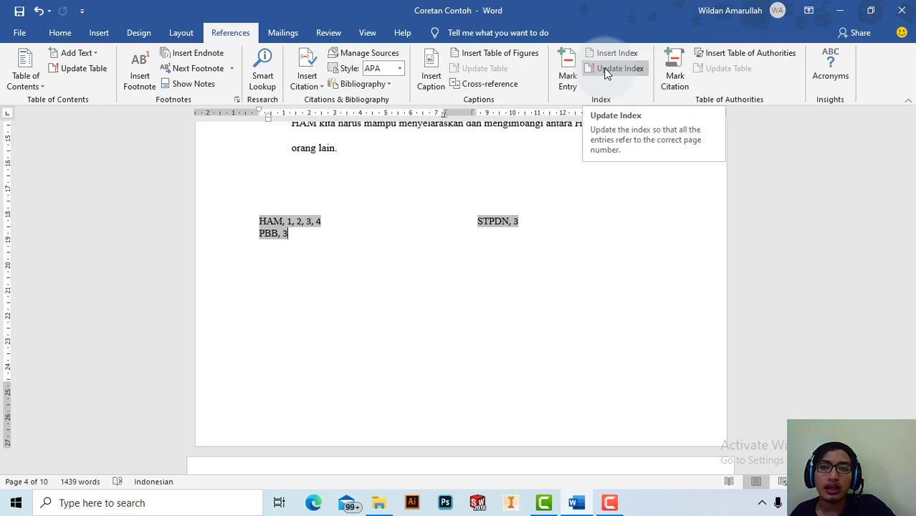
click(606, 74)
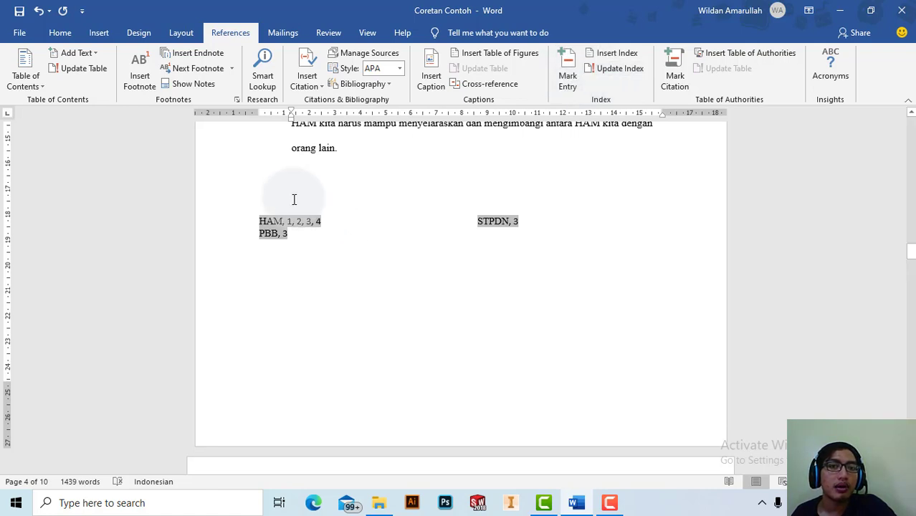
scroll(478, 149, down, 3)
scroll(478, 151, up, 3)
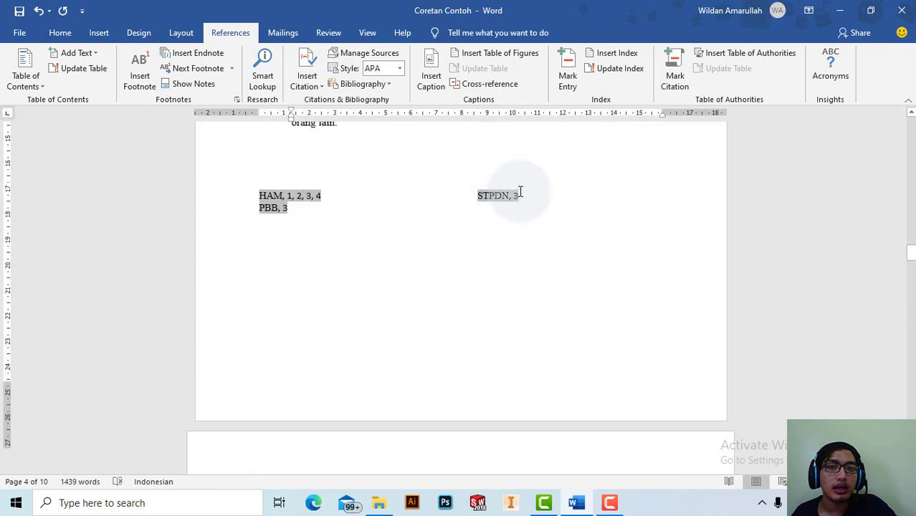
click(620, 72)
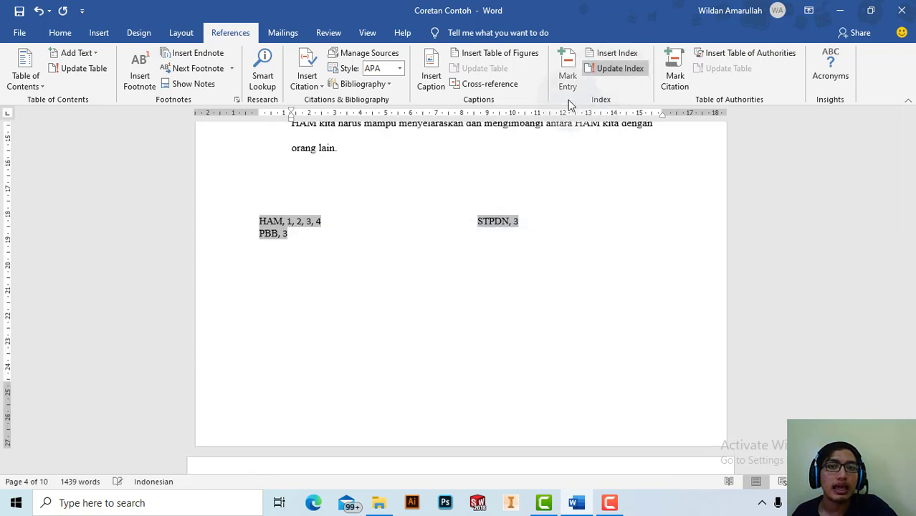
Scroll past the bibliography and Table 1 to the Medicaid legal passage on page 7
scroll(438, 179, up, 3)
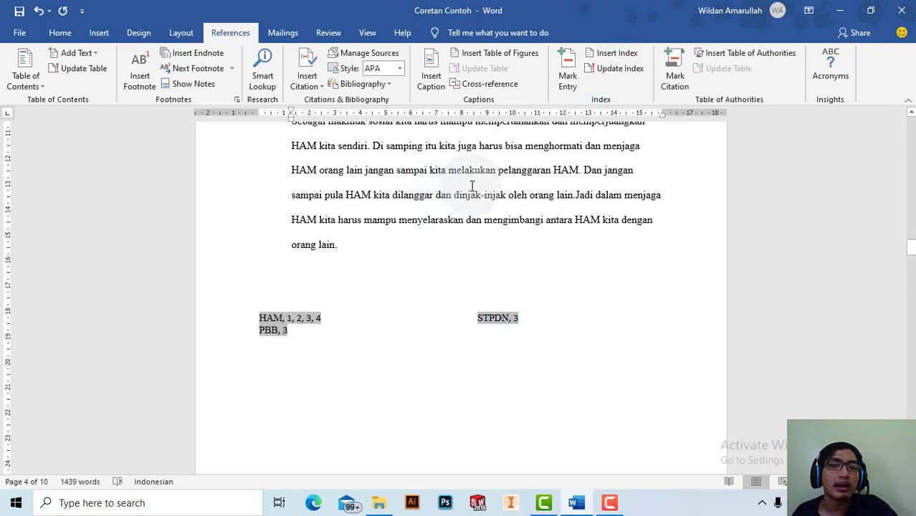
scroll(393, 237, down, 5)
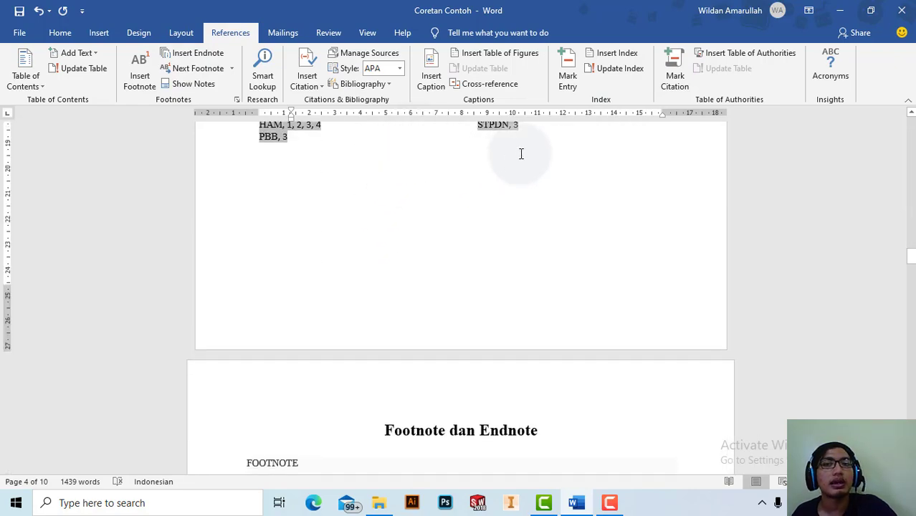
scroll(522, 167, down, 2)
scroll(495, 172, down, 4)
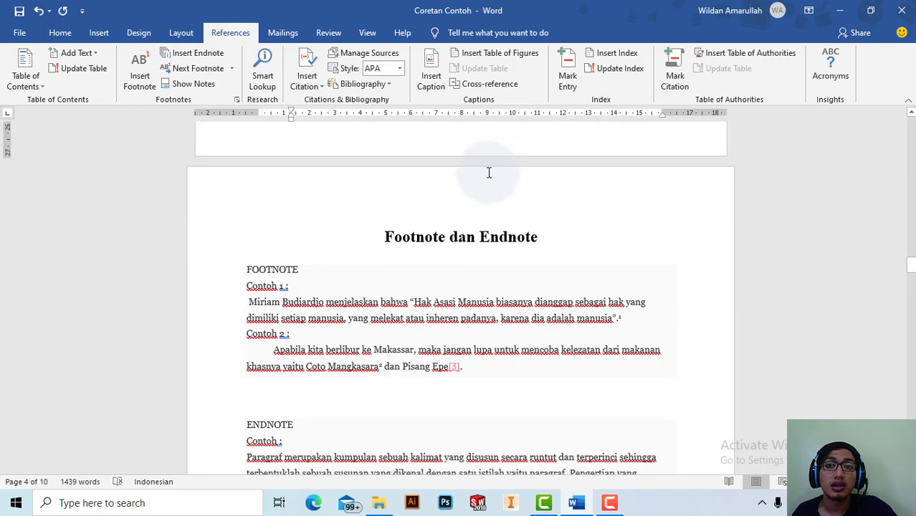
scroll(492, 172, down, 1)
scroll(492, 172, down, 3)
scroll(476, 148, down, 8)
scroll(476, 148, down, 10)
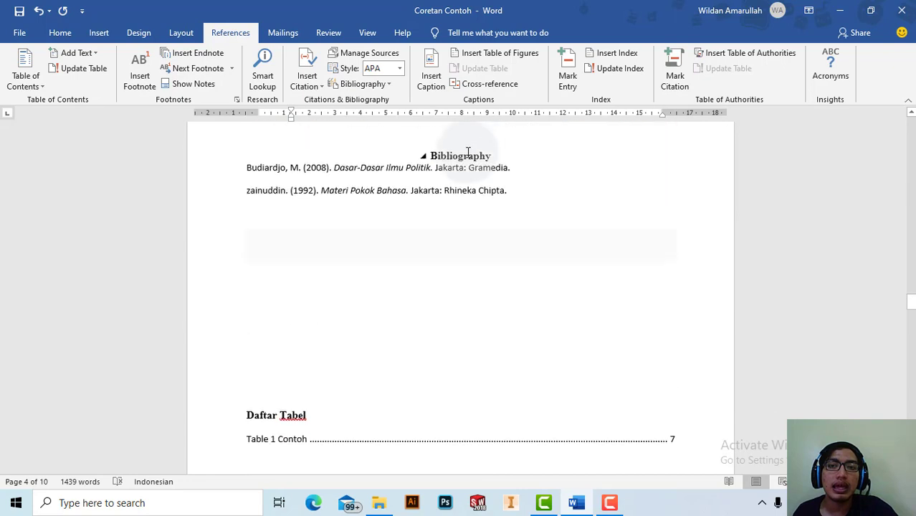
scroll(465, 147, down, 8)
scroll(463, 143, down, 9)
scroll(540, 157, down, 6)
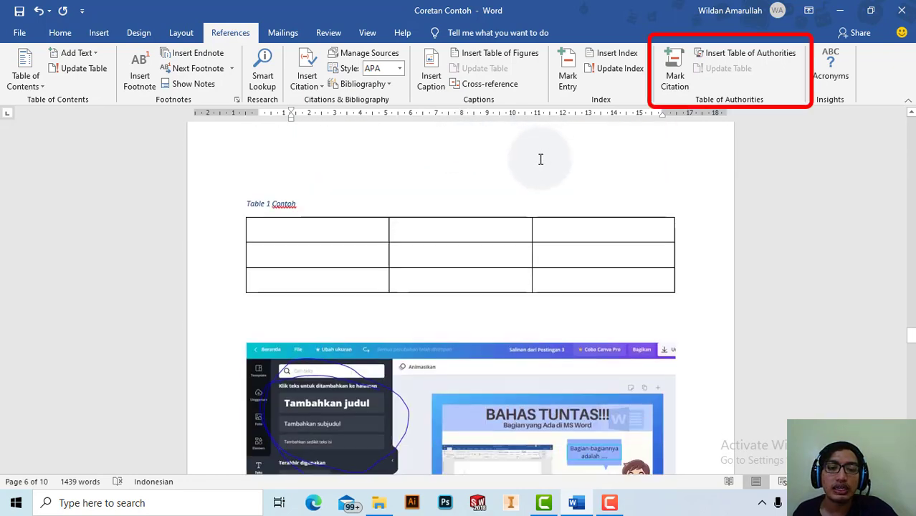
scroll(527, 155, down, 2)
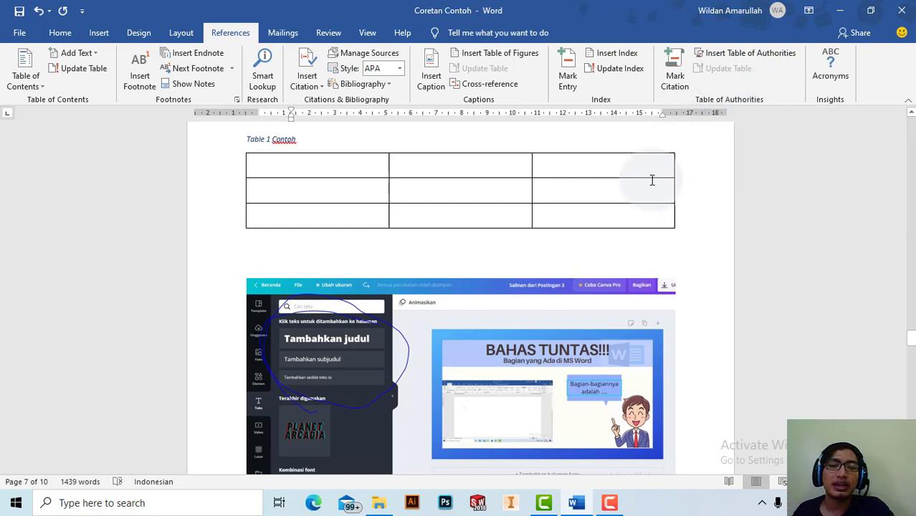
scroll(534, 242, down, 1)
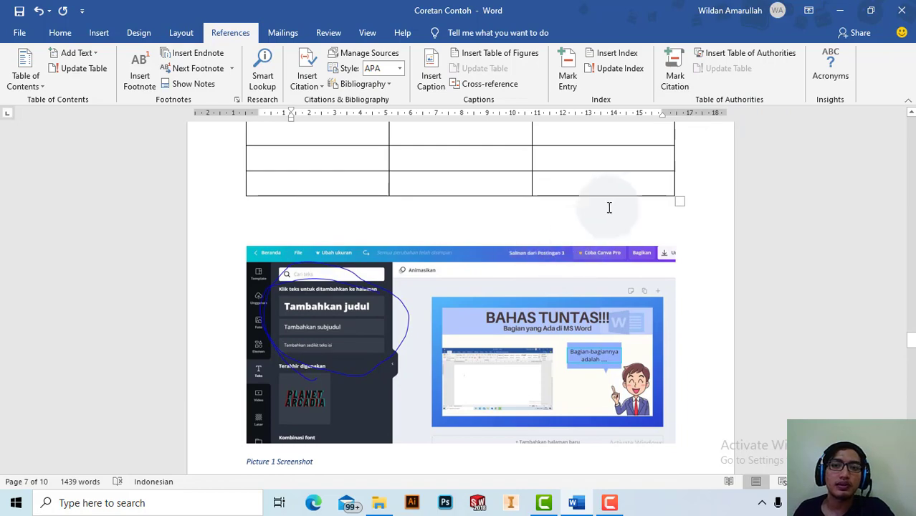
scroll(547, 266, down, 3)
scroll(504, 285, down, 5)
scroll(505, 285, down, 10)
Locate and select the Dunbar v. Toia, 45 N.Y.2d 764 citation
scroll(515, 271, down, 4)
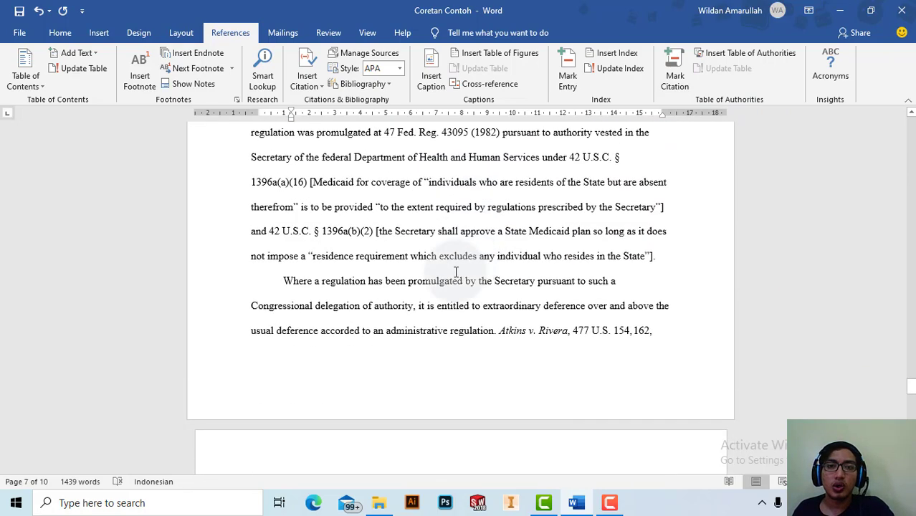
scroll(515, 272, up, 4)
scroll(660, 168, up, 3)
scroll(681, 177, up, 1)
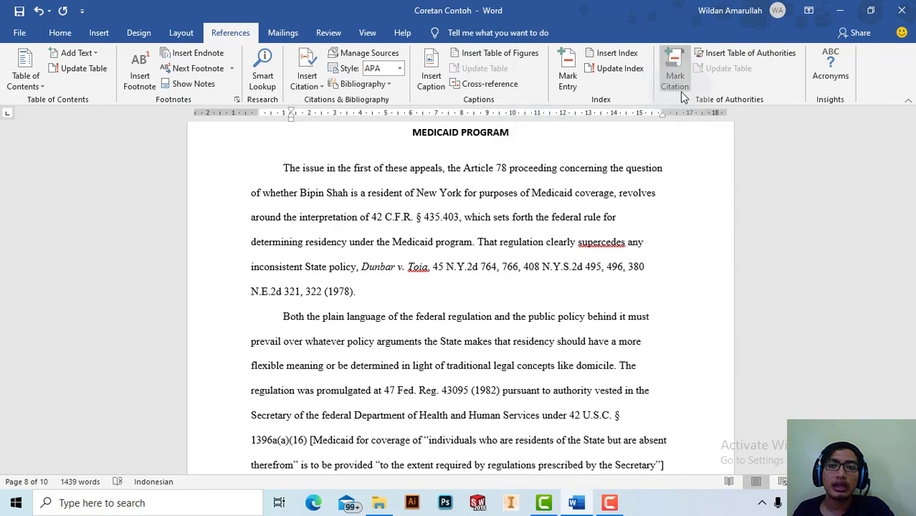
scroll(506, 184, up, 2)
scroll(502, 186, up, 1)
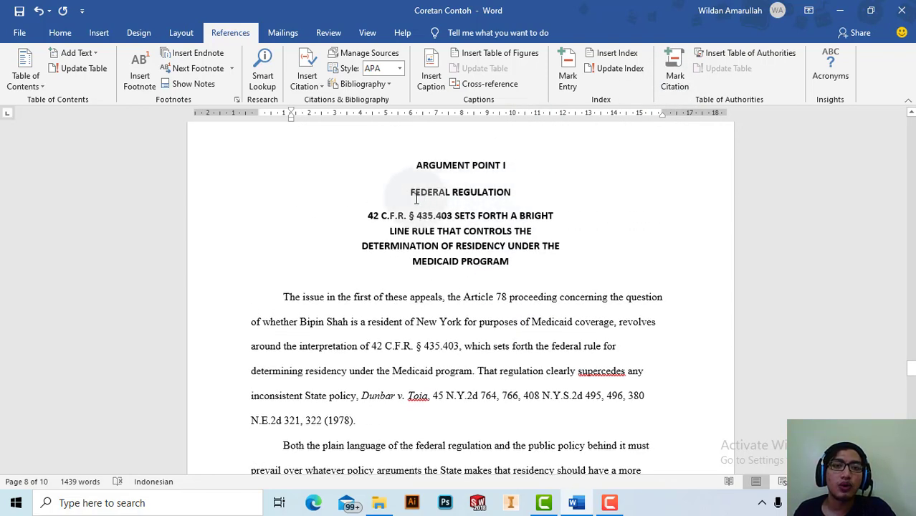
scroll(522, 248, down, 1)
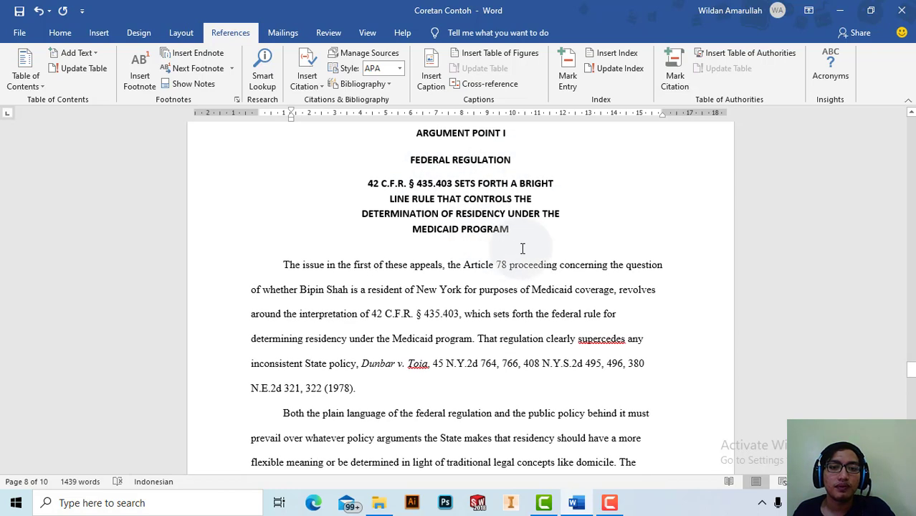
scroll(523, 248, down, 2)
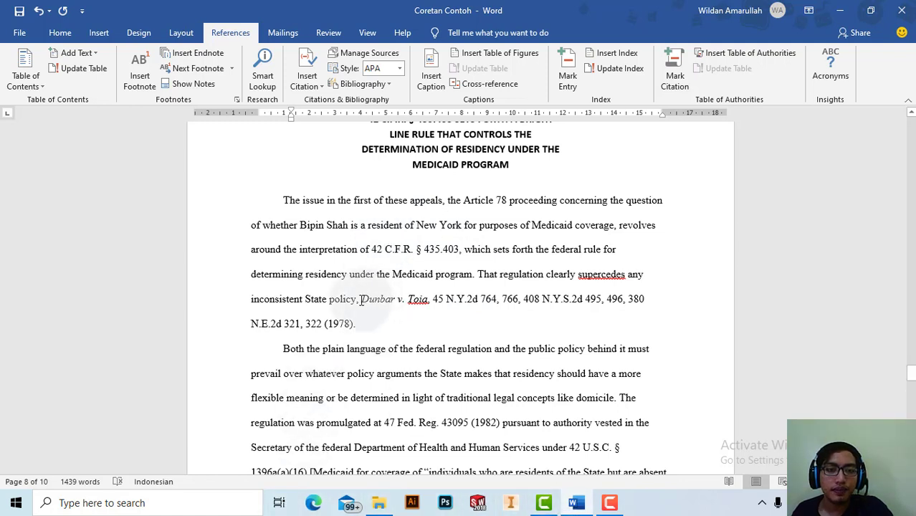
mouse_move(362, 299)
mouse_down()
mouse_move(320, 324)
mouse_move(356, 324)
mouse_up()
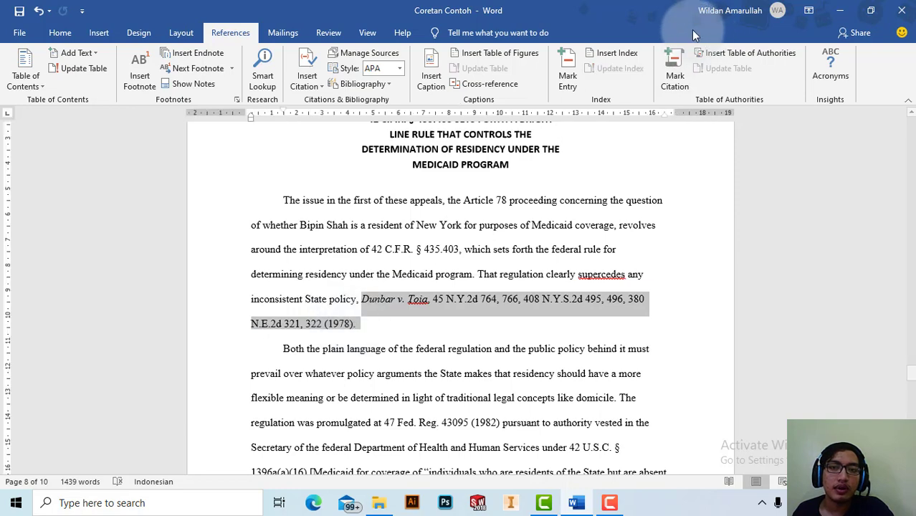
Mark all occurrences of the selected citation under the Cases category
click(678, 68)
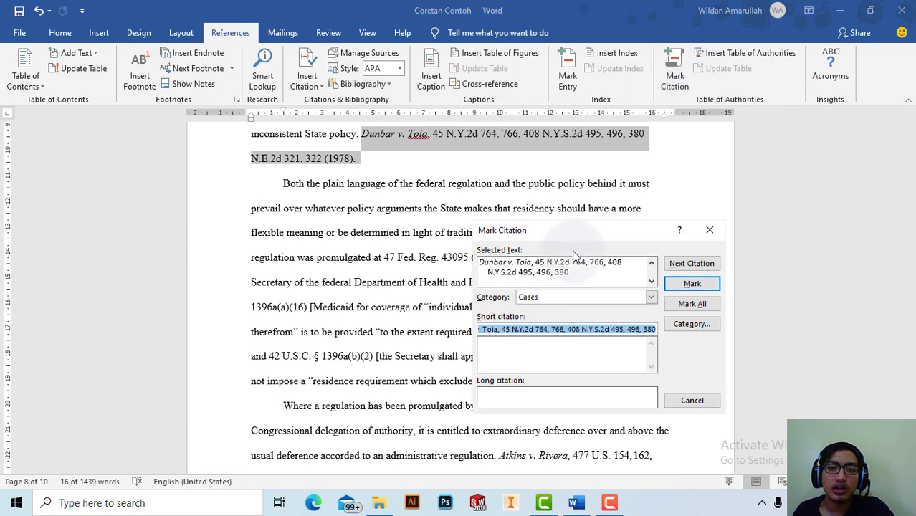
drag(579, 238, 565, 94)
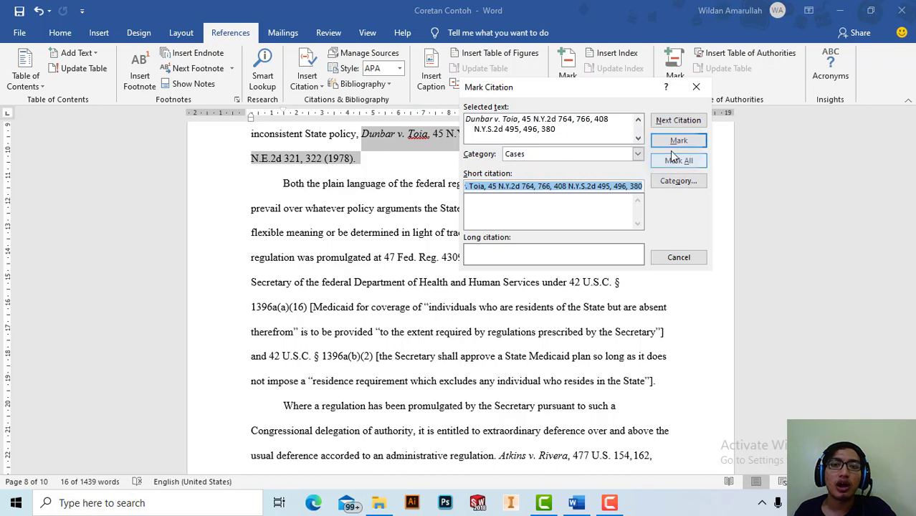
drag(631, 87, 643, 141)
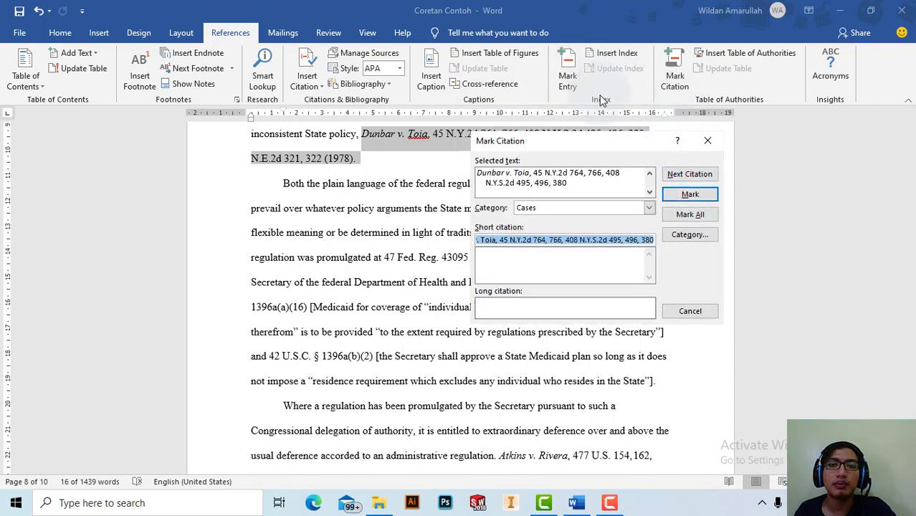
click(691, 214)
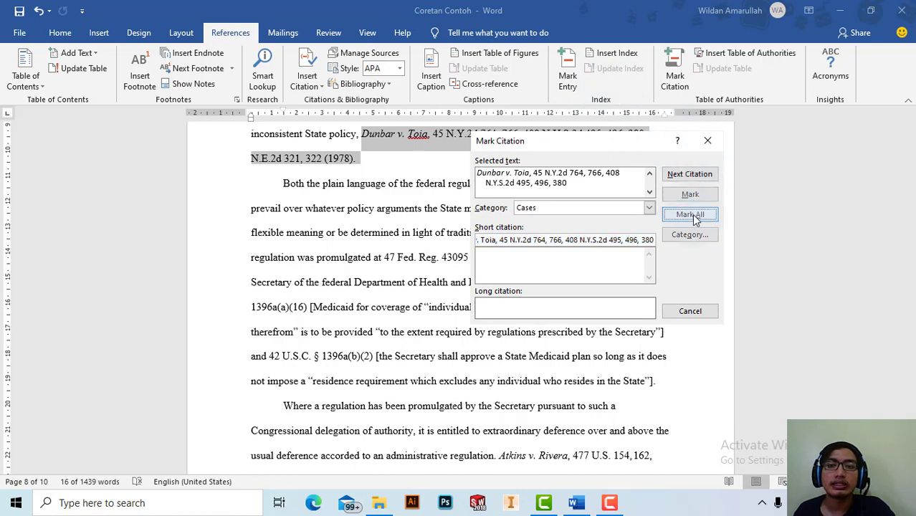
click(709, 144)
scroll(445, 273, up, 2)
scroll(491, 294, up, 1)
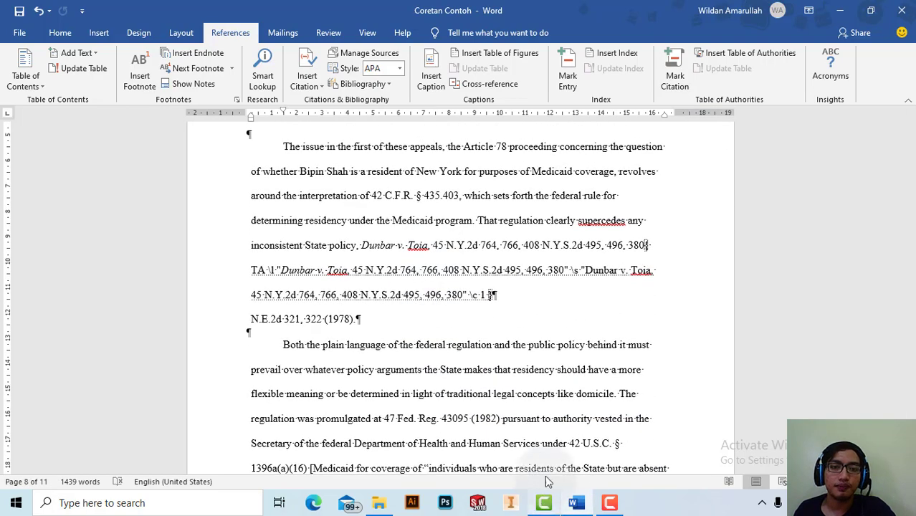
scroll(443, 326, down, 2)
scroll(443, 326, down, 2)
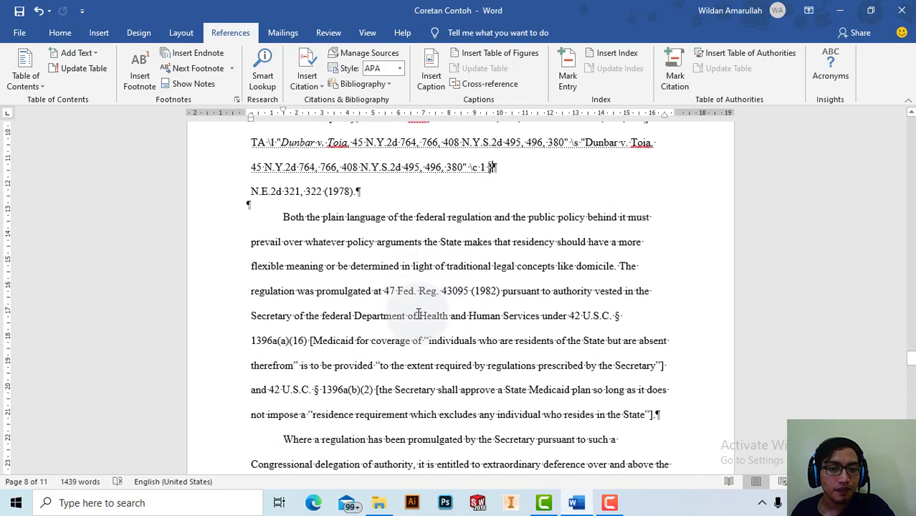
scroll(459, 287, down, 1)
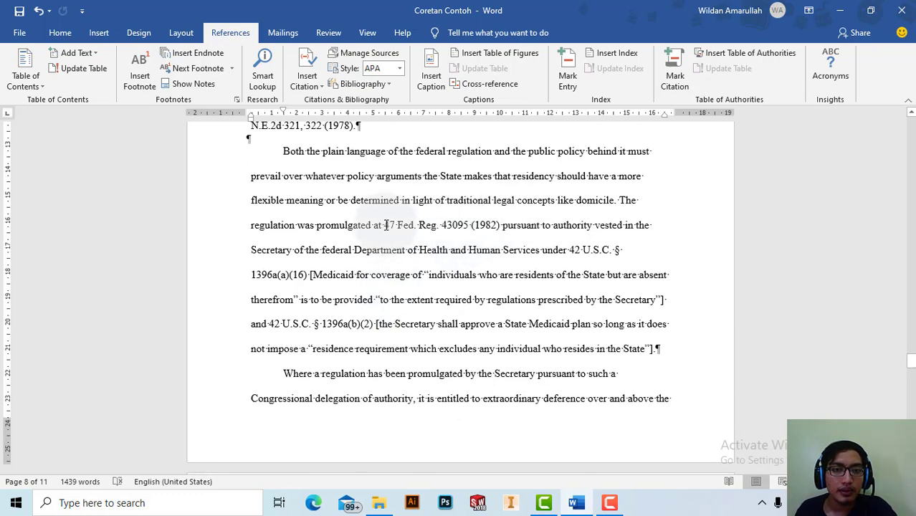
Mark all occurrences of the 47 Fed. Reg. 43095 (1982) citation under Other Authorities
drag(386, 225, 500, 224)
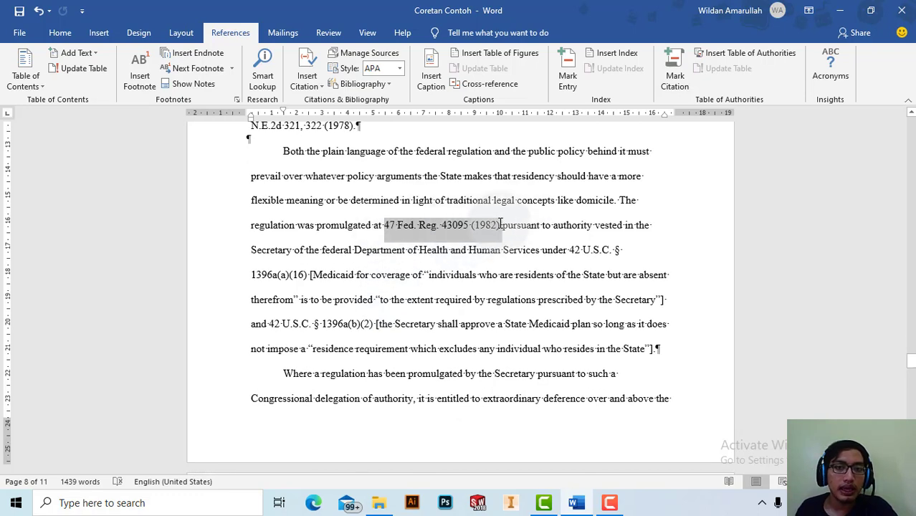
click(674, 72)
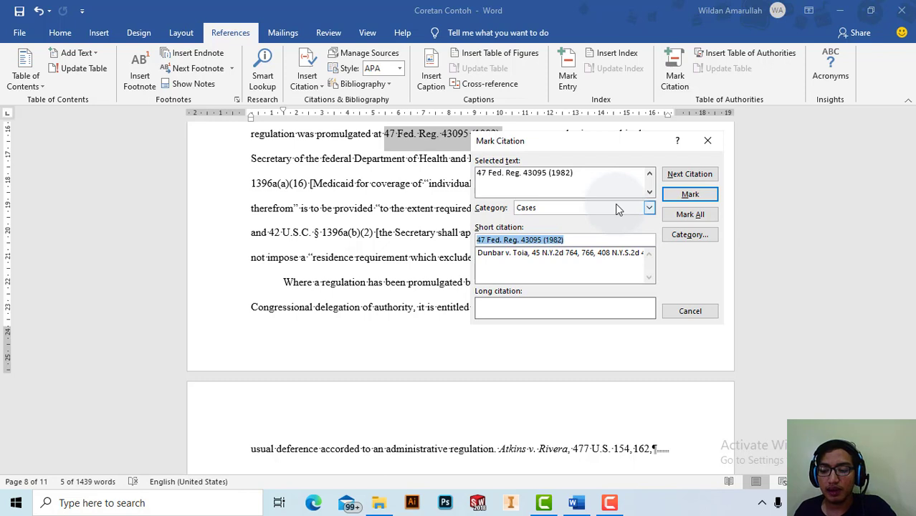
click(633, 207)
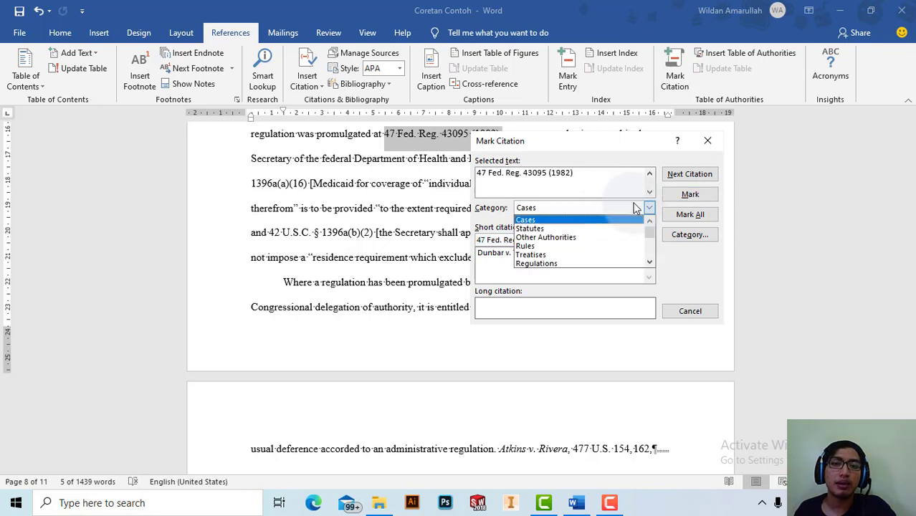
click(615, 240)
click(688, 196)
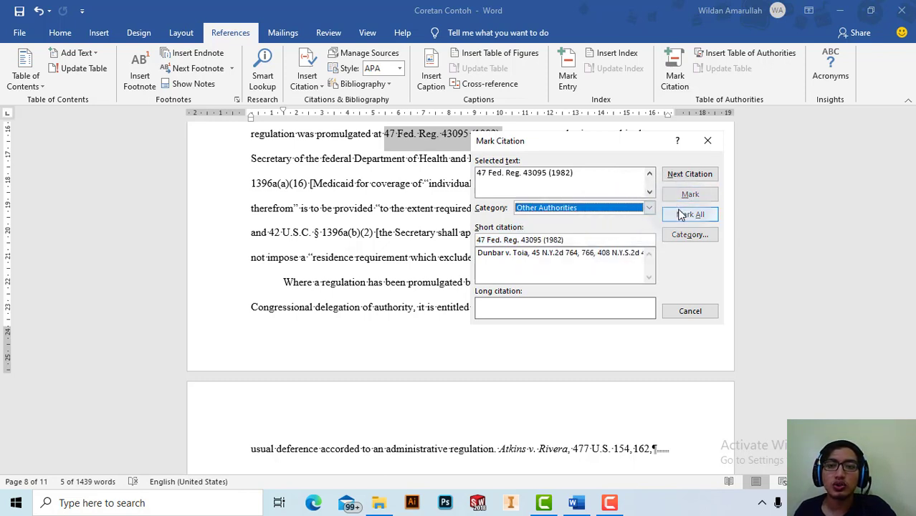
click(681, 215)
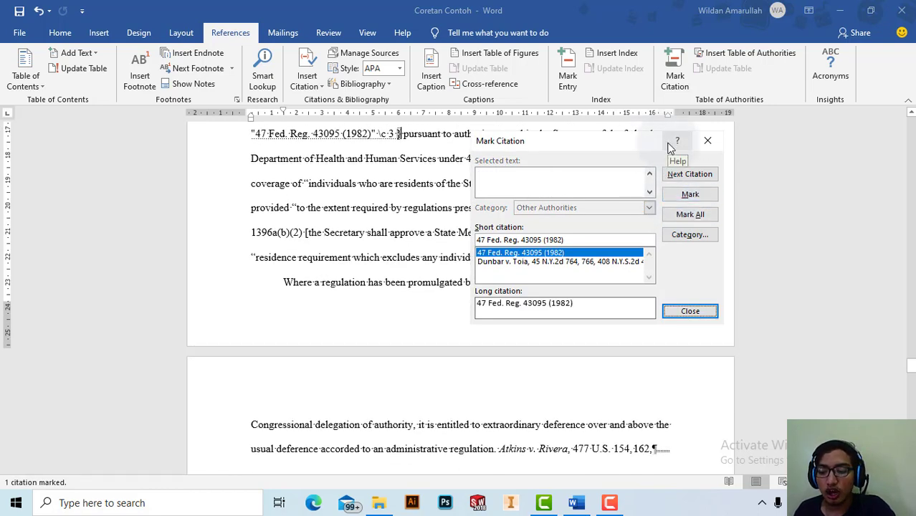
click(708, 141)
scroll(446, 215, up, 1)
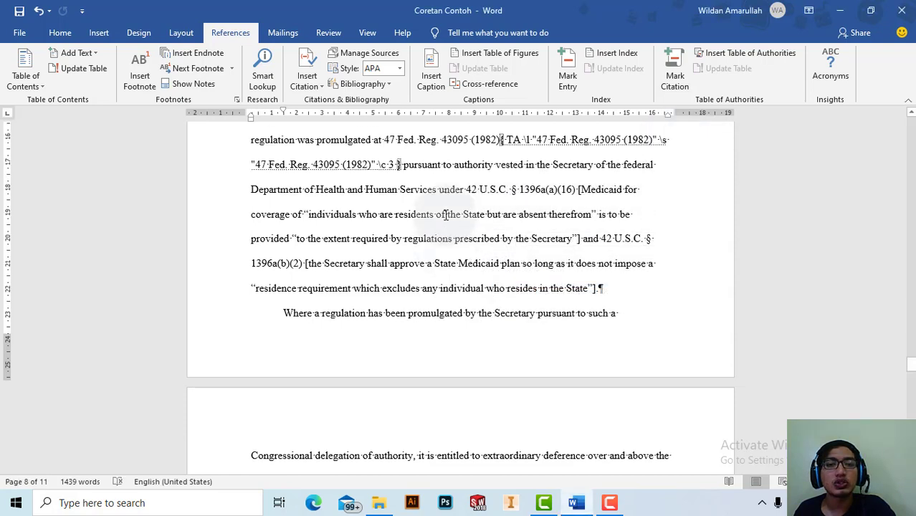
scroll(446, 215, up, 1)
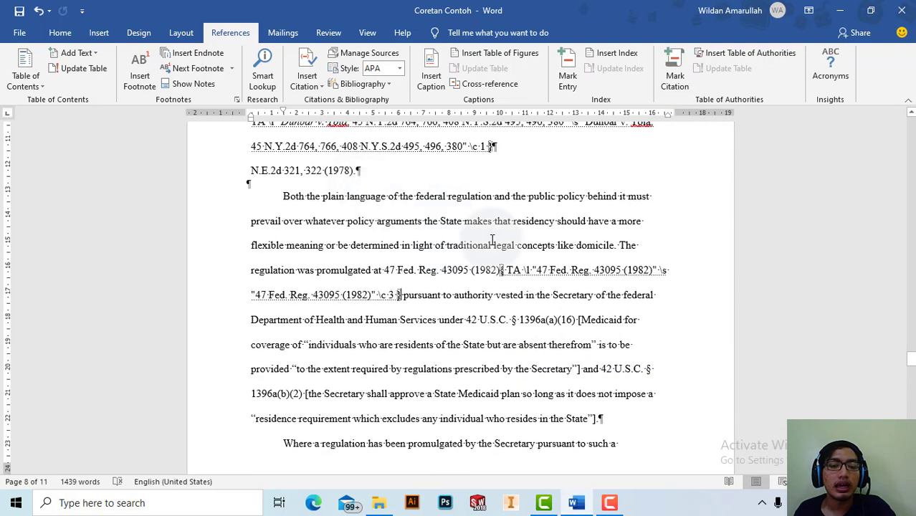
scroll(412, 217, down, 2)
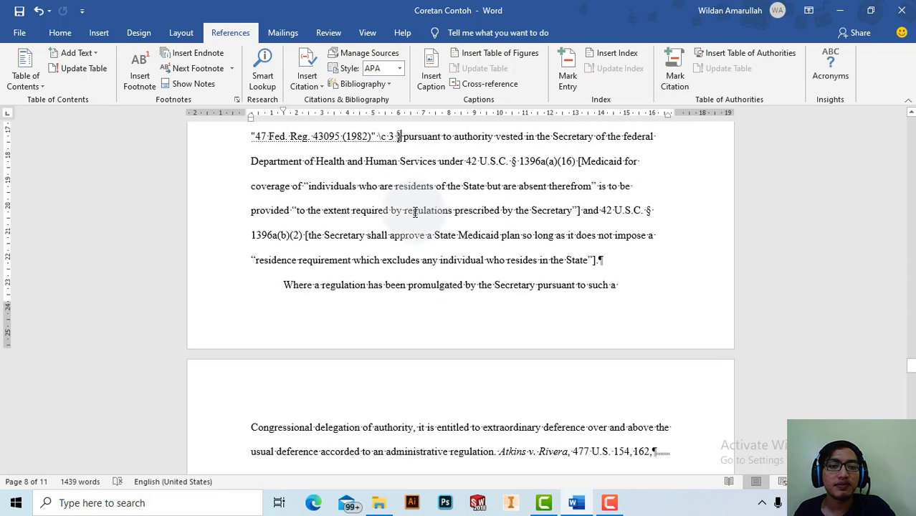
scroll(398, 208, down, 2)
scroll(430, 215, down, 1)
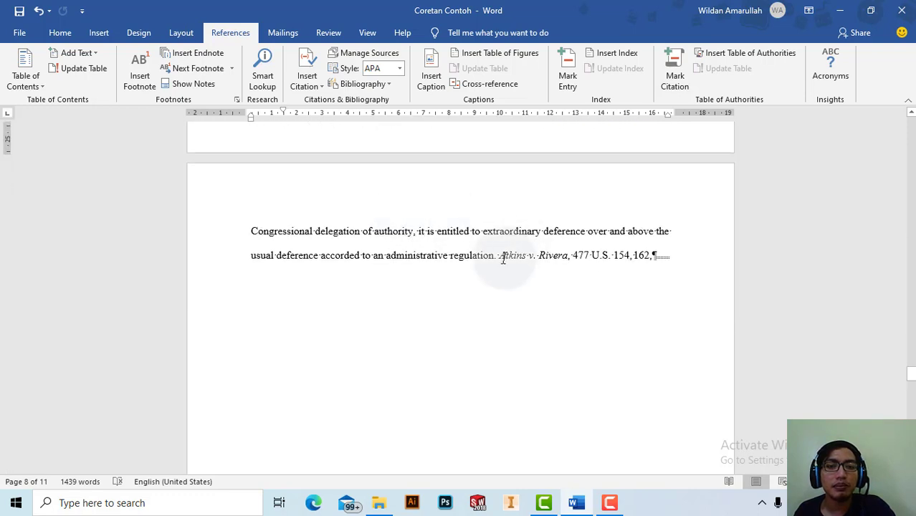
Mark all occurrences of the Atkins v. Rivera, 477 U.S. 154, 162 citation under Cases
drag(498, 258, 650, 260)
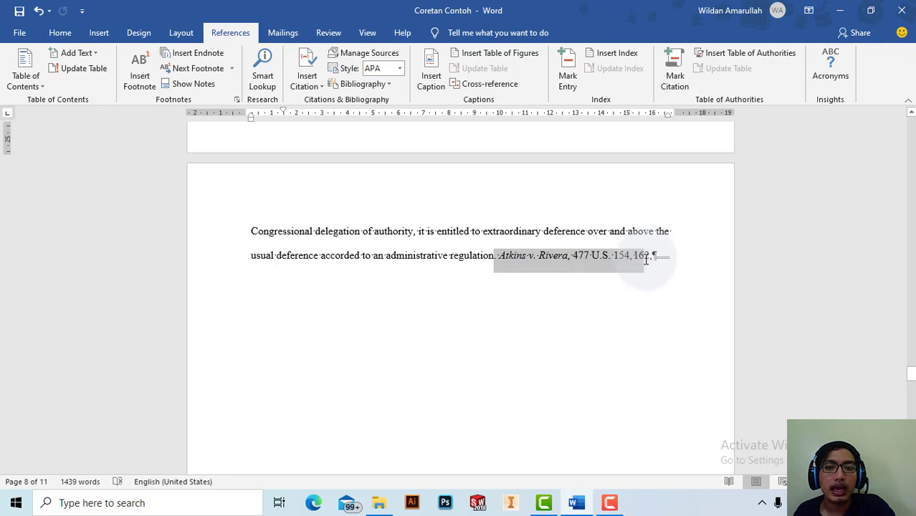
click(675, 75)
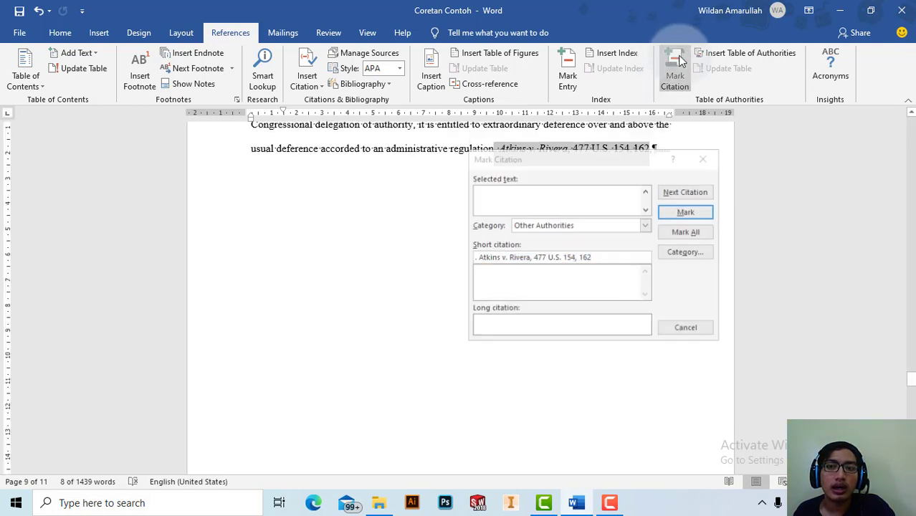
click(644, 227)
click(618, 236)
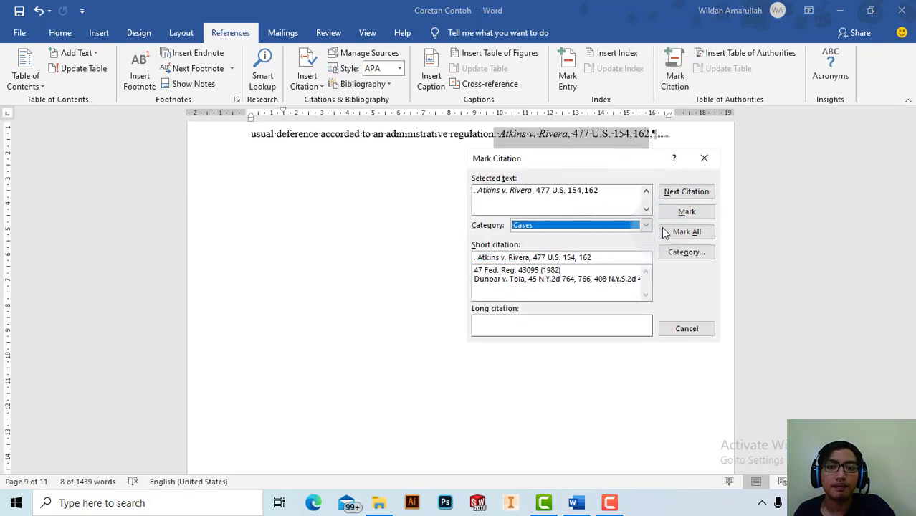
click(687, 232)
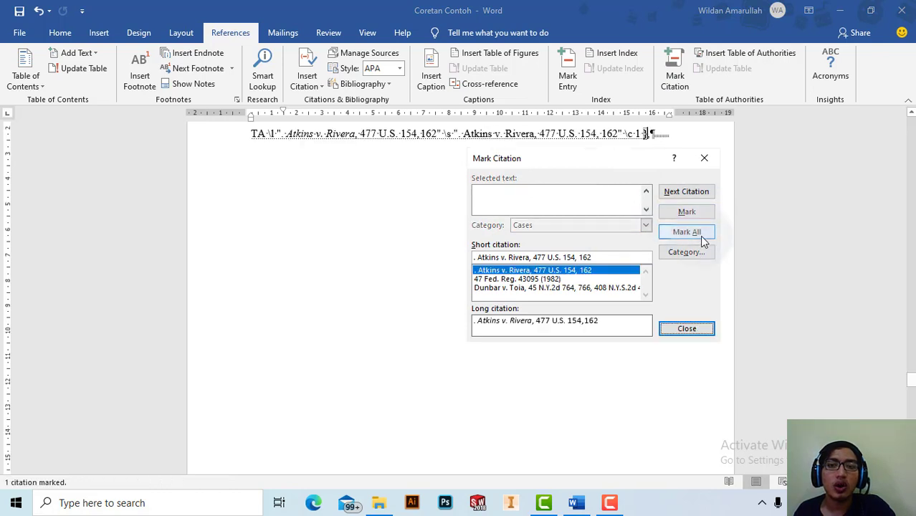
click(706, 165)
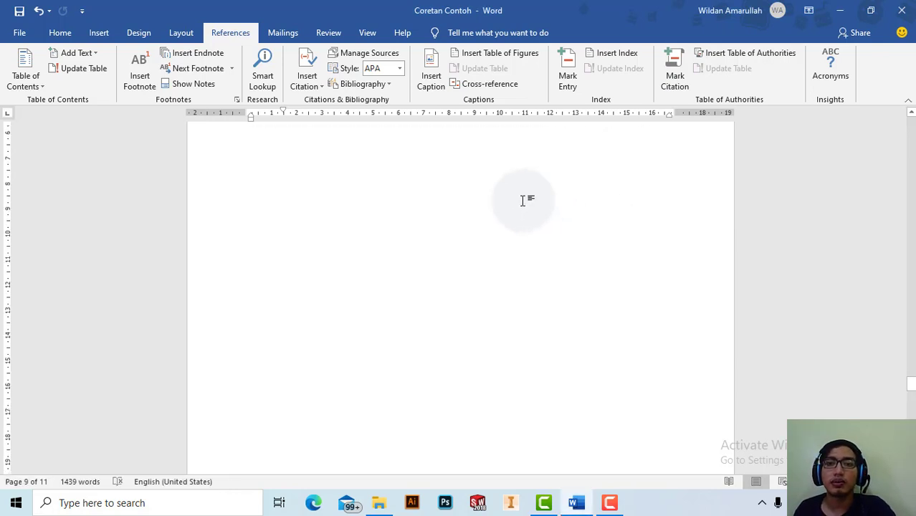
scroll(531, 201, up, 1)
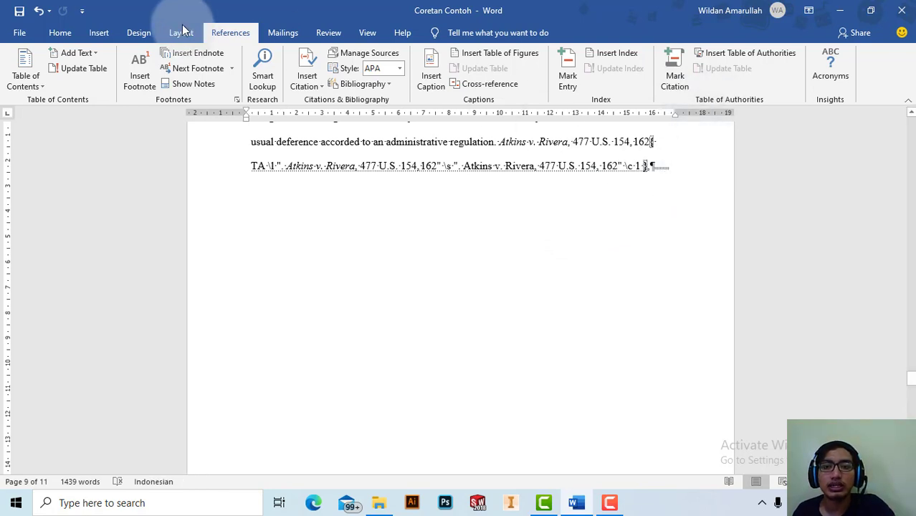
Turn off Show/Hide ¶ to hide paragraph marks and field codes
click(73, 33)
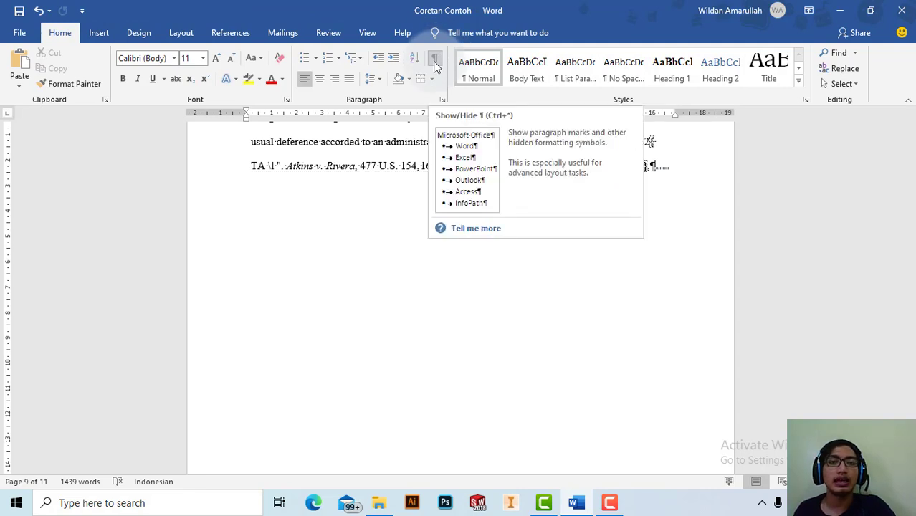
click(435, 61)
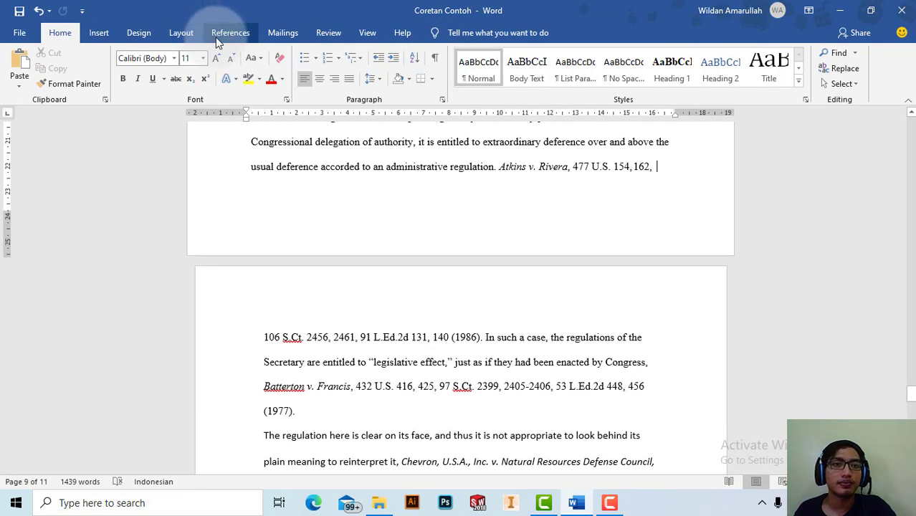
click(228, 32)
Add empty paragraphs after the 'subparagraph (i)(3):' line to create a blank page 10
scroll(492, 180, down, 5)
scroll(454, 178, down, 2)
scroll(403, 206, down, 1)
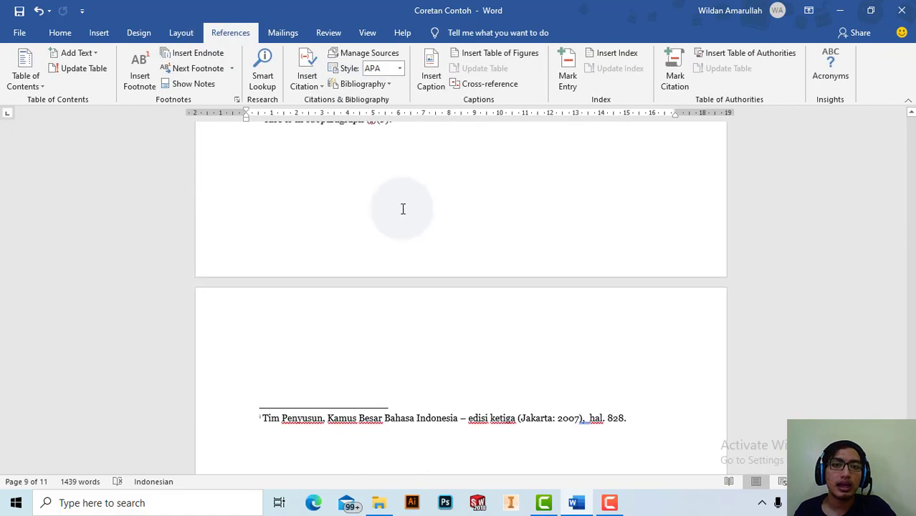
scroll(406, 244, down, 2)
scroll(405, 240, down, 3)
scroll(466, 323, up, 2)
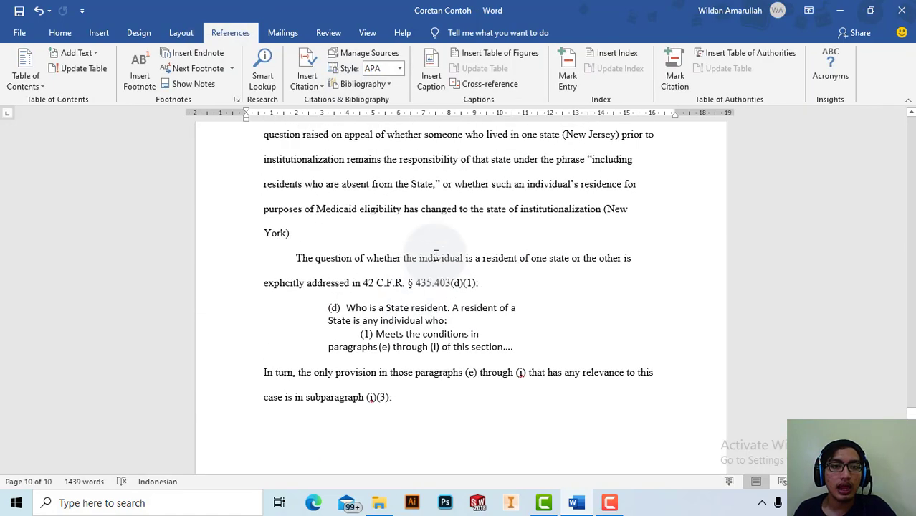
click(475, 419)
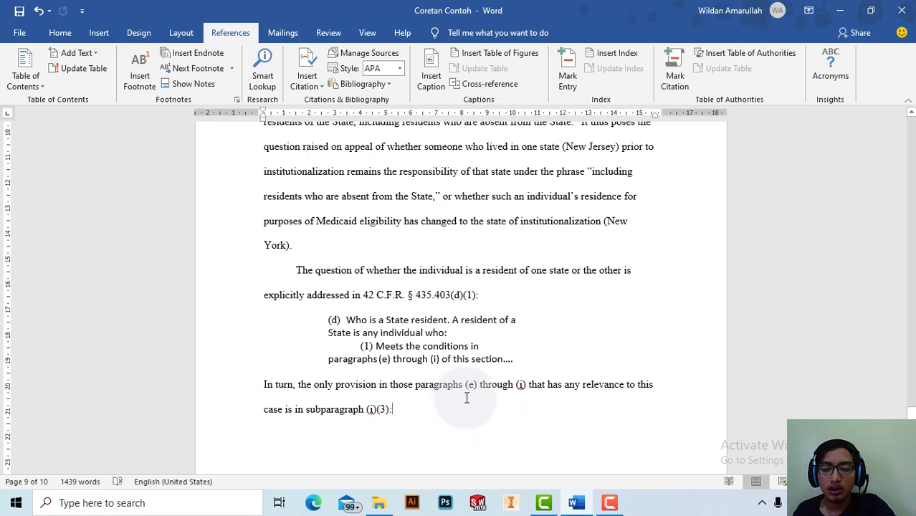
key(Return)
key(Return)
key(Return)
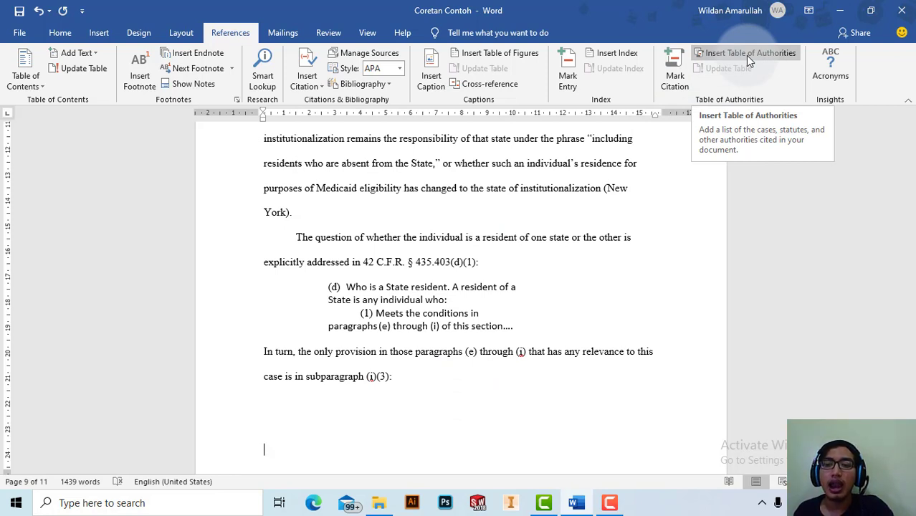
scroll(280, 359, down, 3)
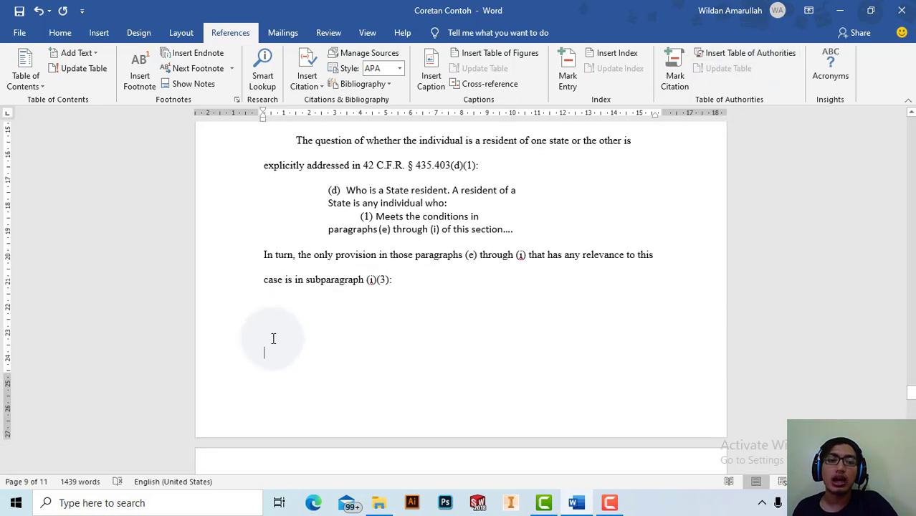
scroll(294, 309, down, 6)
click(294, 308)
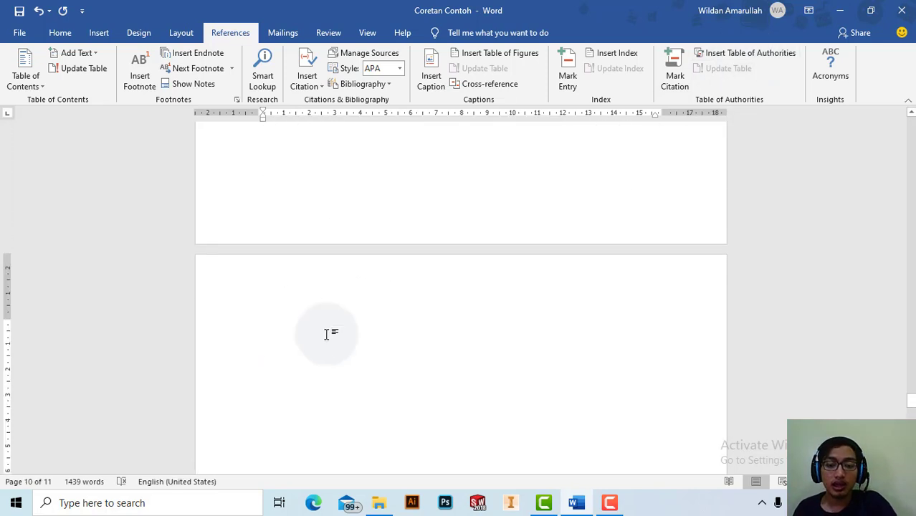
Insert a table of authorities for the Cases category, listing Atkins and Dunbar
click(731, 57)
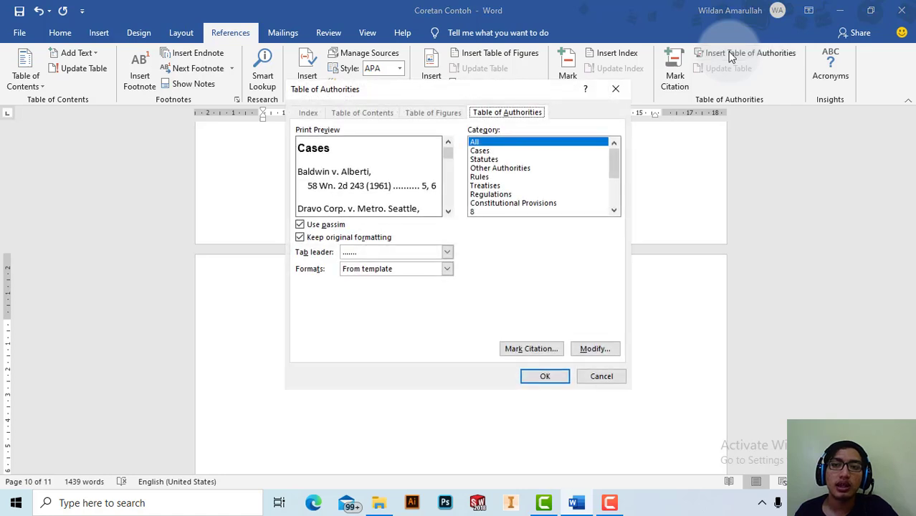
click(502, 151)
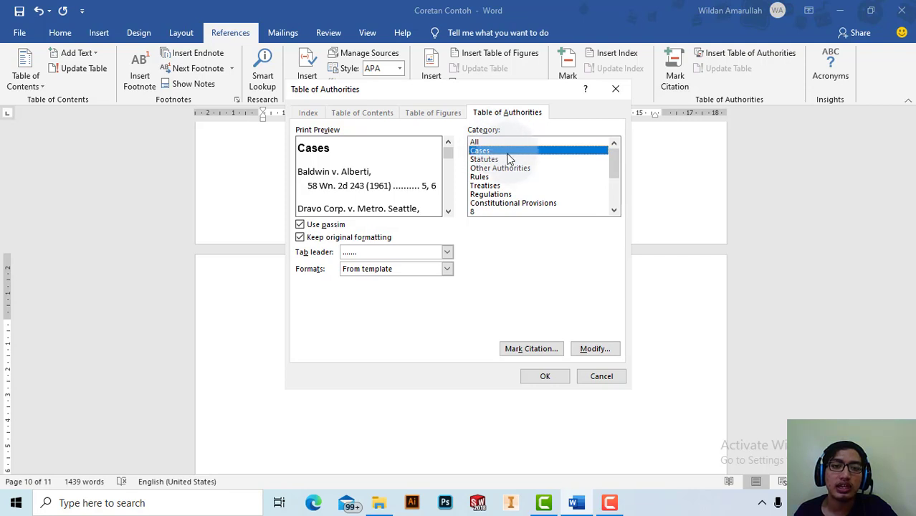
click(519, 169)
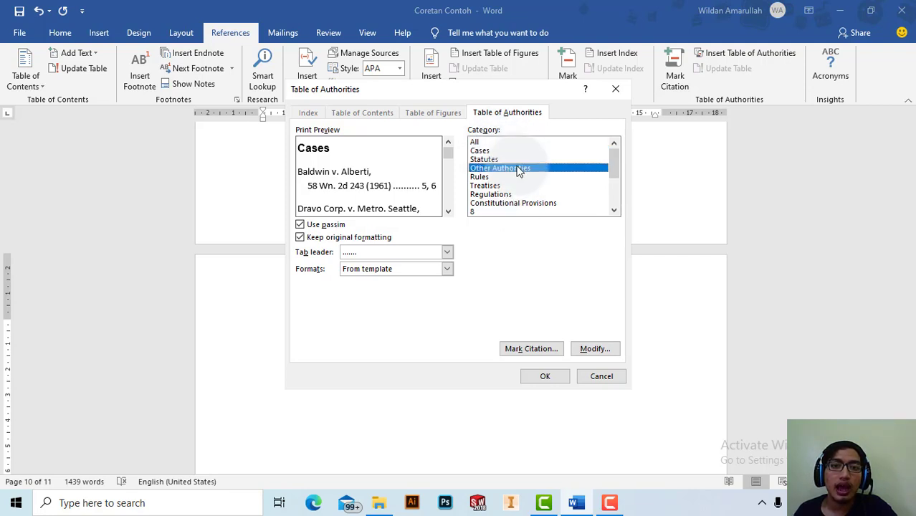
click(522, 144)
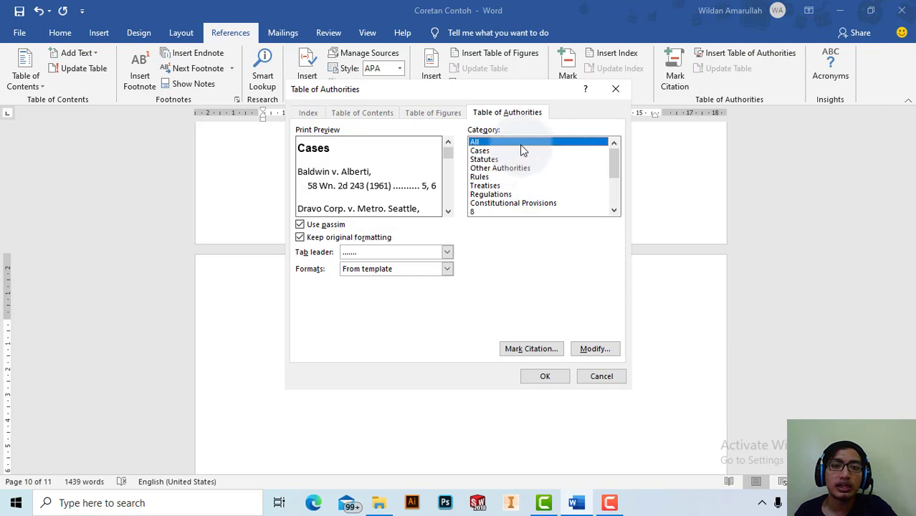
click(522, 151)
click(543, 375)
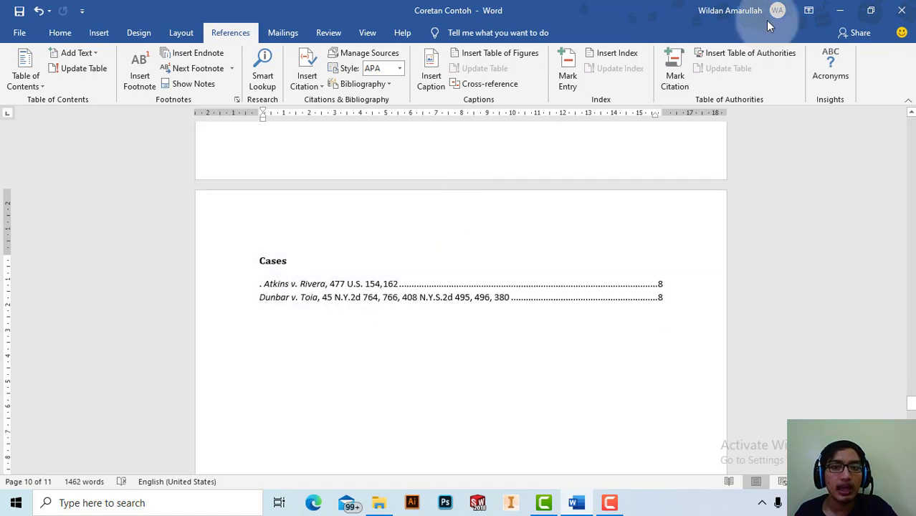
Add an Other Authorities section listing 47 Fed. Reg. to the table
click(713, 55)
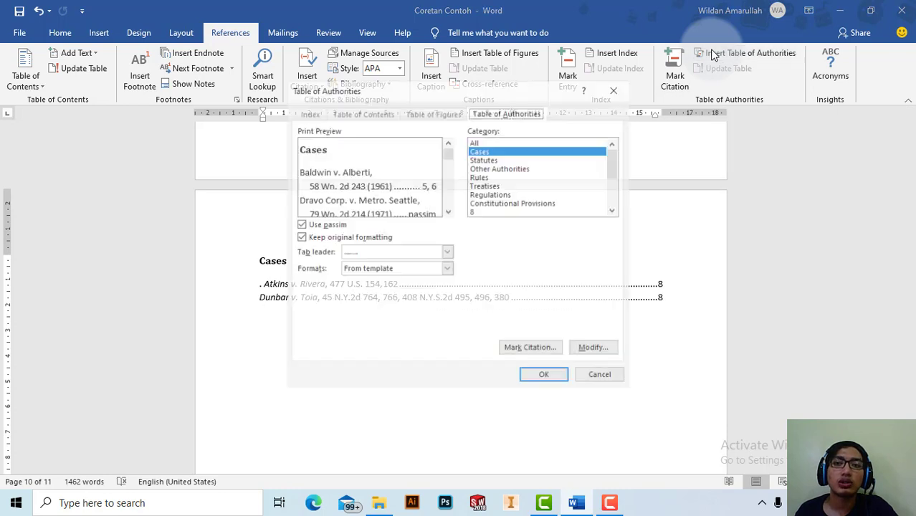
click(517, 169)
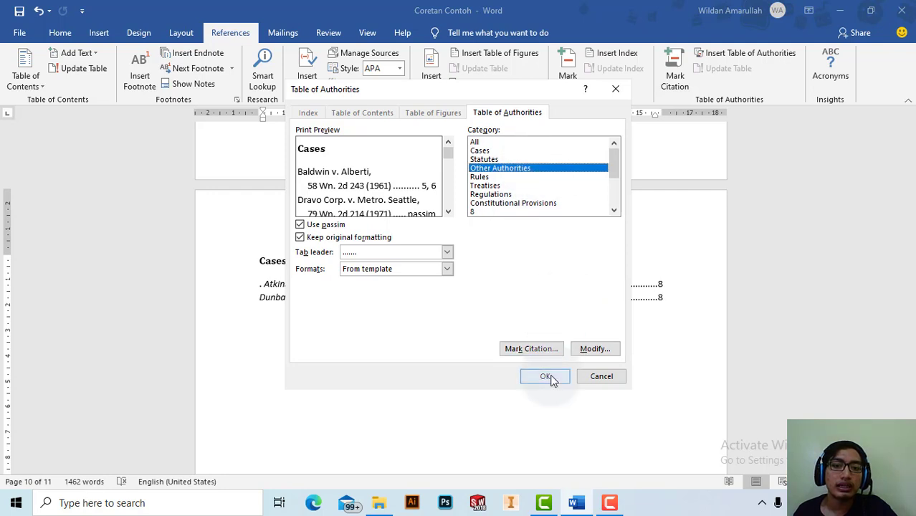
click(545, 376)
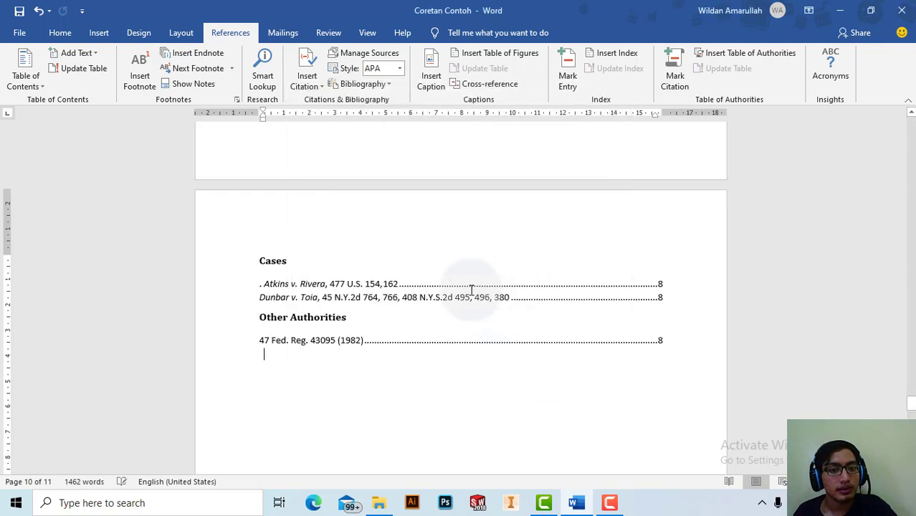
Bring up the BAR MENU REFERENCE document explaining the Table of Contents and Footnotes commands
scroll(337, 294, down, 1)
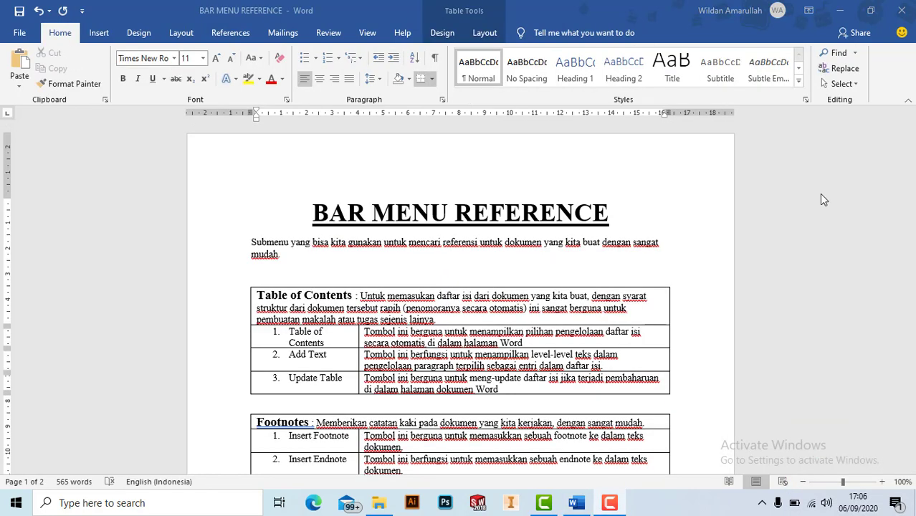
middle_click(823, 194)
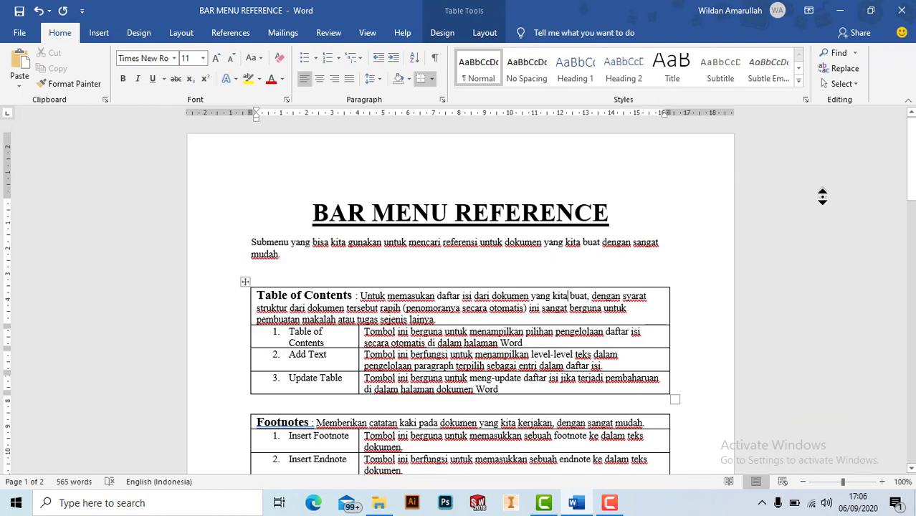